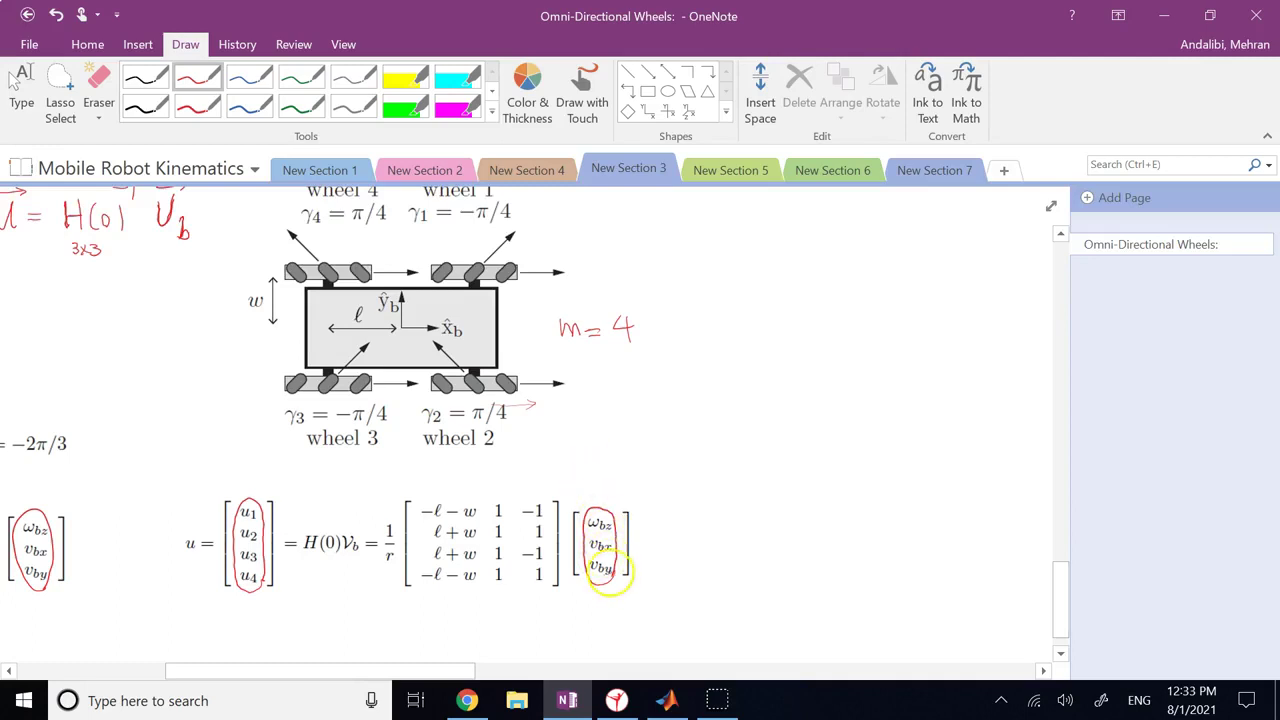
Underbrace the matrix in red and label it H(0)
{"action": "left_click_drag", "start_coordinate": [543, 417], "coordinate": [506, 412]}
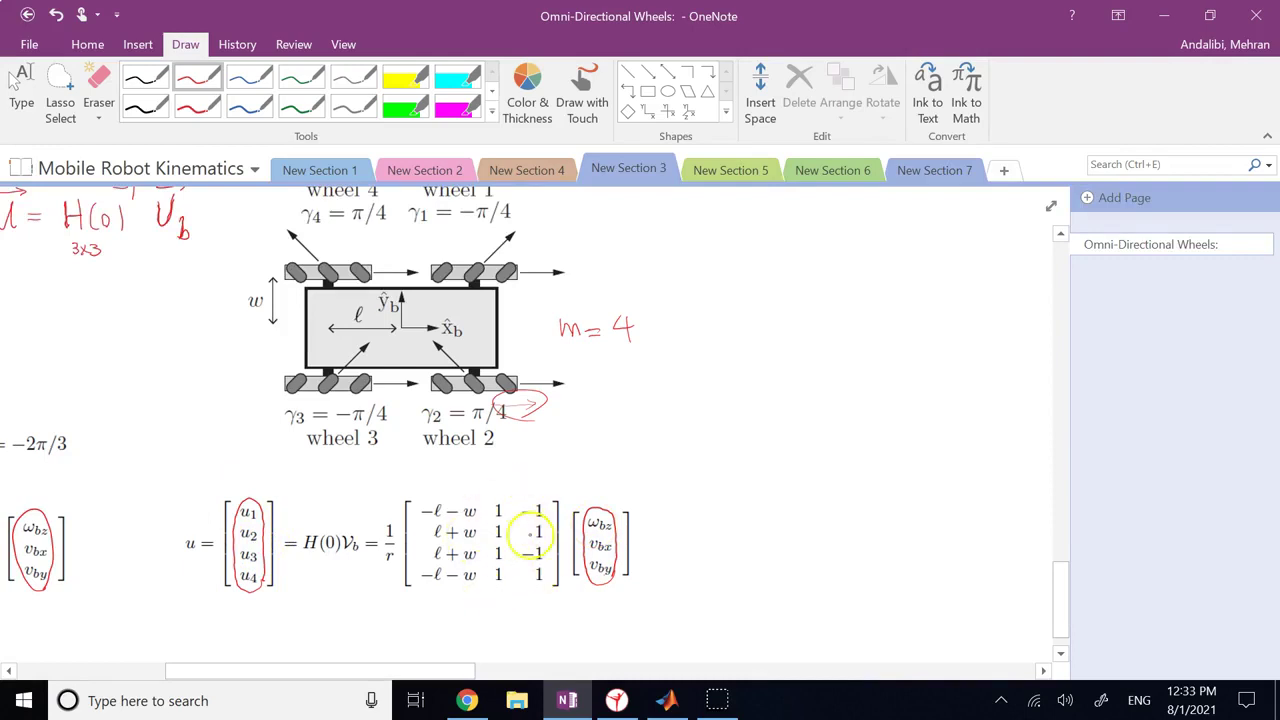
{"action": "mouse_move", "coordinate": [376, 590]}
{"action": "left_mouse_down"}
{"action": "mouse_move", "coordinate": [476, 615]}
{"action": "mouse_move", "coordinate": [572, 592]}
{"action": "left_mouse_up"}
{"action": "mouse_move", "coordinate": [472, 620]}
{"action": "left_mouse_down"}
{"action": "mouse_move", "coordinate": [472, 650]}
{"action": "mouse_move", "coordinate": [490, 635]}
{"action": "left_mouse_up"}
{"action": "mouse_move", "coordinate": [490, 620]}
{"action": "left_mouse_down"}
{"action": "mouse_move", "coordinate": [491, 650]}
{"action": "mouse_move", "coordinate": [519, 641]}
{"action": "mouse_move", "coordinate": [518, 628]}
{"action": "mouse_move", "coordinate": [534, 652]}
{"action": "left_mouse_up"}
{"action": "key", "text": "Escape"}
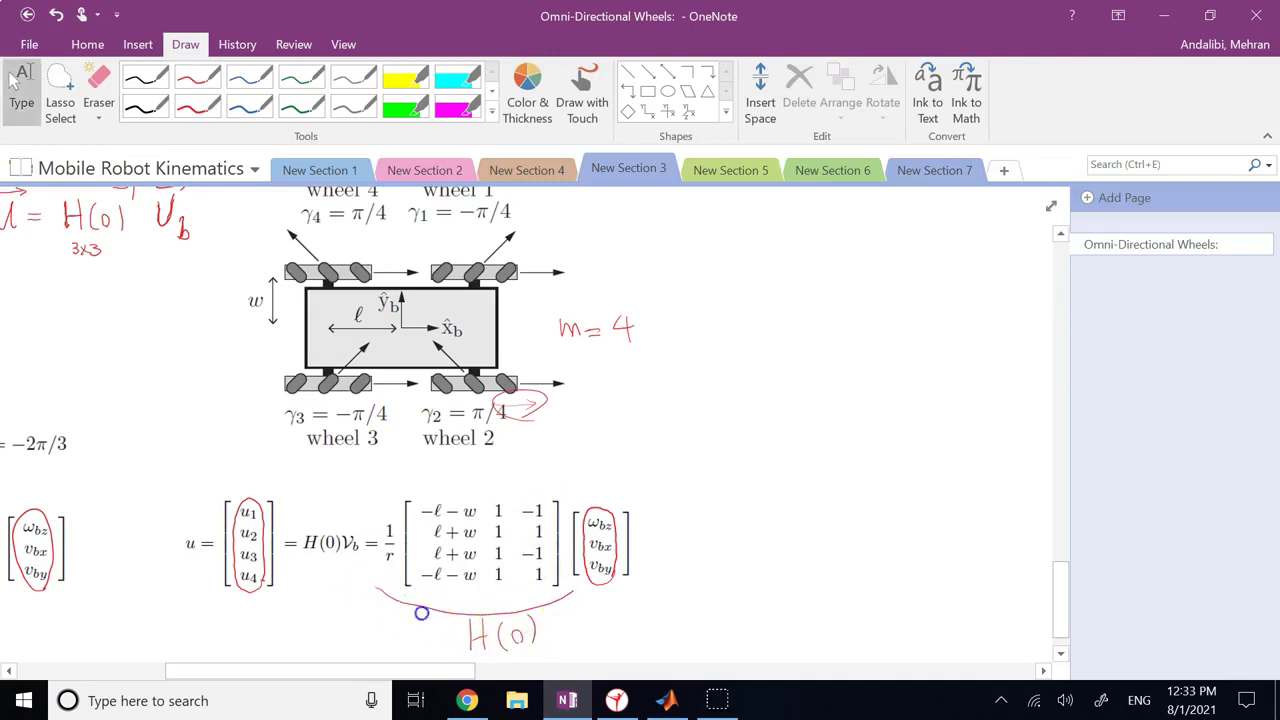
{"action": "scroll", "coordinate": [560, 558], "scroll_direction": "up", "scroll_amount": 2}
{"action": "scroll", "coordinate": [331, 618], "scroll_direction": "down", "scroll_amount": 2}
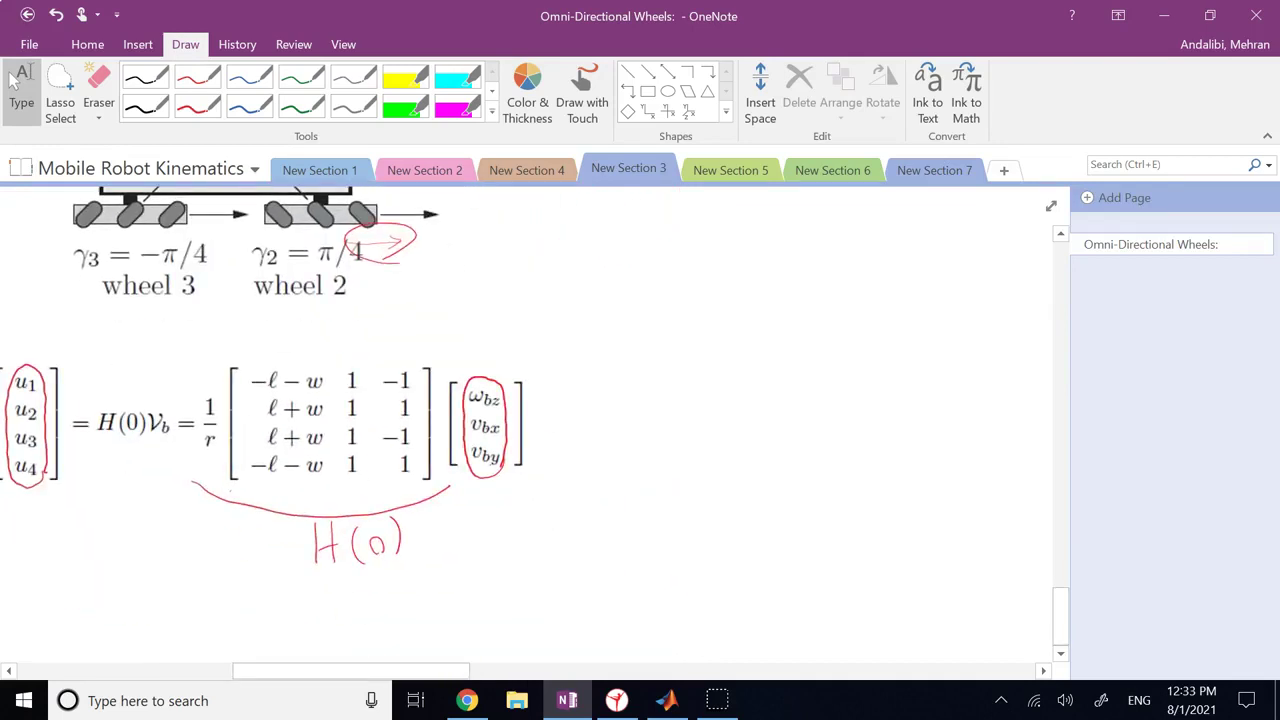
Circle the column of 1s in blue and erase the red oval around the body-velocity vector
{"action": "left_click", "coordinate": [249, 105]}
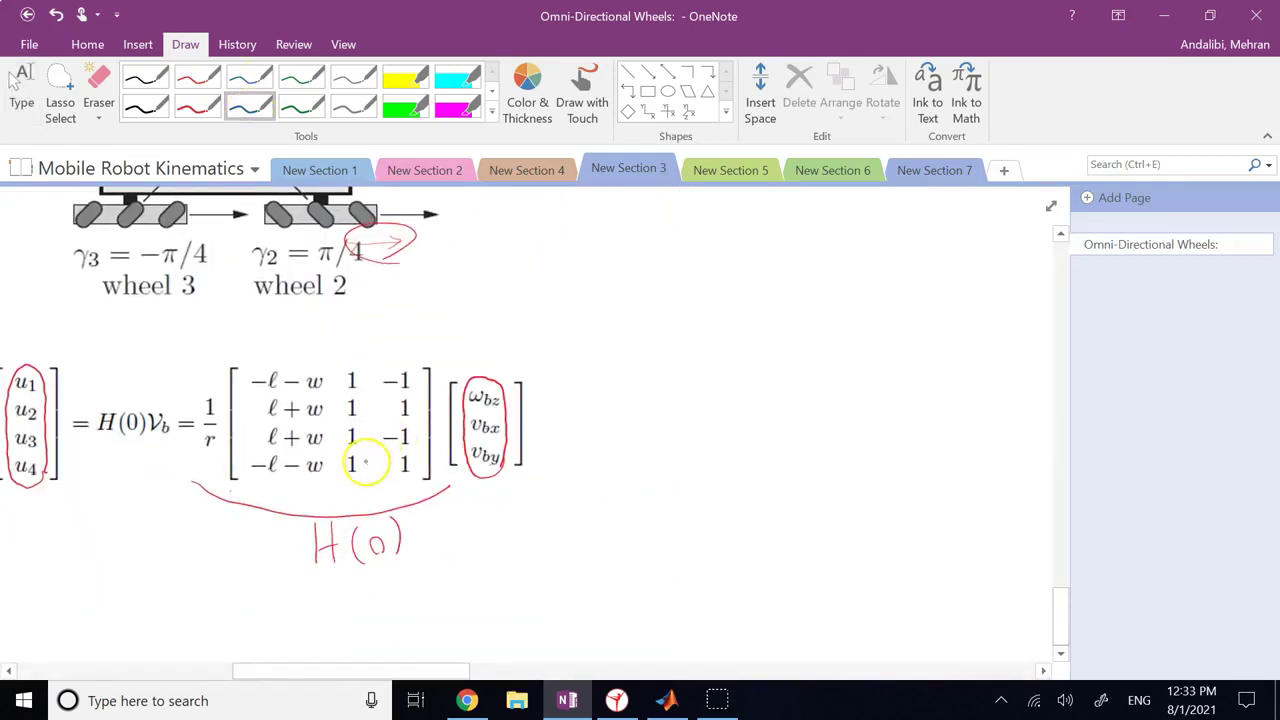
{"action": "left_click_drag", "start_coordinate": [358, 467], "coordinate": [350, 478]}
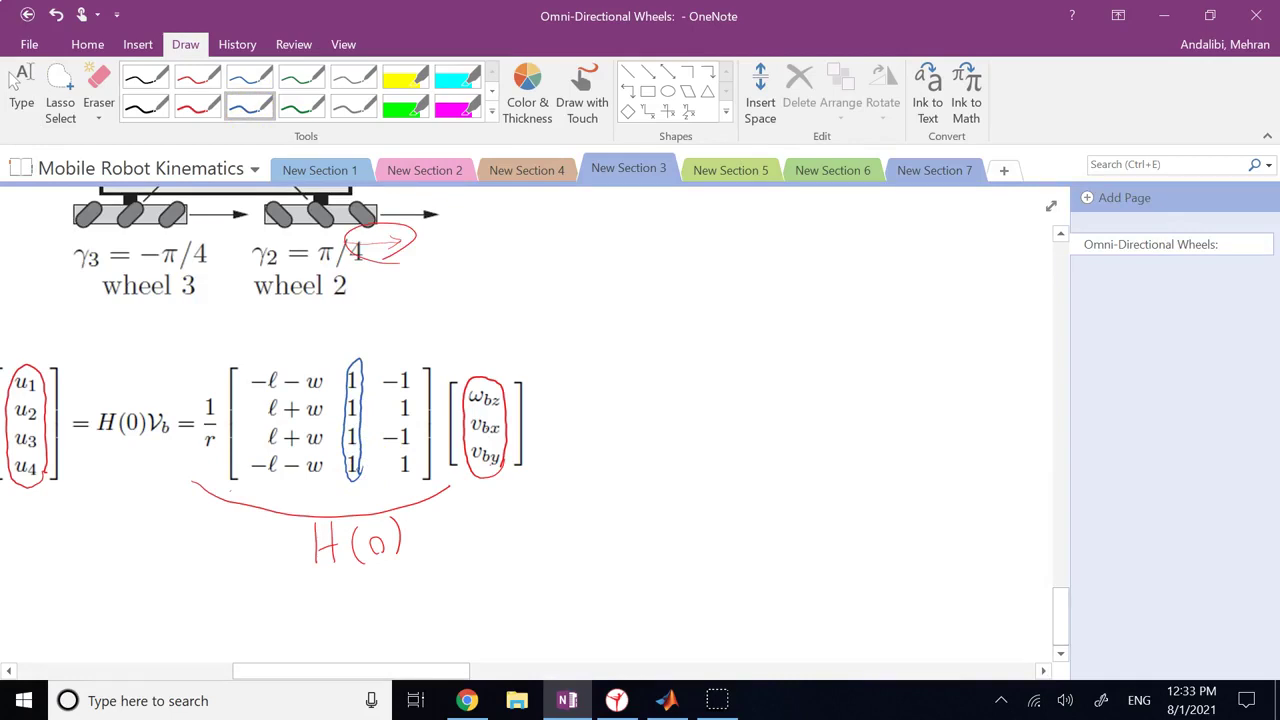
{"action": "left_click", "coordinate": [98, 90]}
{"action": "mouse_move", "coordinate": [506, 428]}
{"action": "left_mouse_down"}
{"action": "mouse_move", "coordinate": [491, 408]}
{"action": "mouse_move", "coordinate": [462, 430]}
{"action": "mouse_move", "coordinate": [500, 436]}
{"action": "mouse_move", "coordinate": [470, 414]}
{"action": "mouse_move", "coordinate": [606, 352]}
{"action": "left_mouse_up"}
Draw a blue arrow from v_bx to a new handwritten [0 V 0] vector
{"action": "left_click", "coordinate": [249, 106]}
{"action": "mouse_move", "coordinate": [690, 309]}
{"action": "left_mouse_down"}
{"action": "mouse_move", "coordinate": [675, 390]}
{"action": "mouse_move", "coordinate": [697, 397]}
{"action": "left_mouse_up"}
{"action": "mouse_move", "coordinate": [716, 312]}
{"action": "left_mouse_down"}
{"action": "mouse_move", "coordinate": [725, 341]}
{"action": "mouse_move", "coordinate": [715, 382]}
{"action": "mouse_move", "coordinate": [747, 302]}
{"action": "mouse_move", "coordinate": [754, 391]}
{"action": "left_mouse_up"}
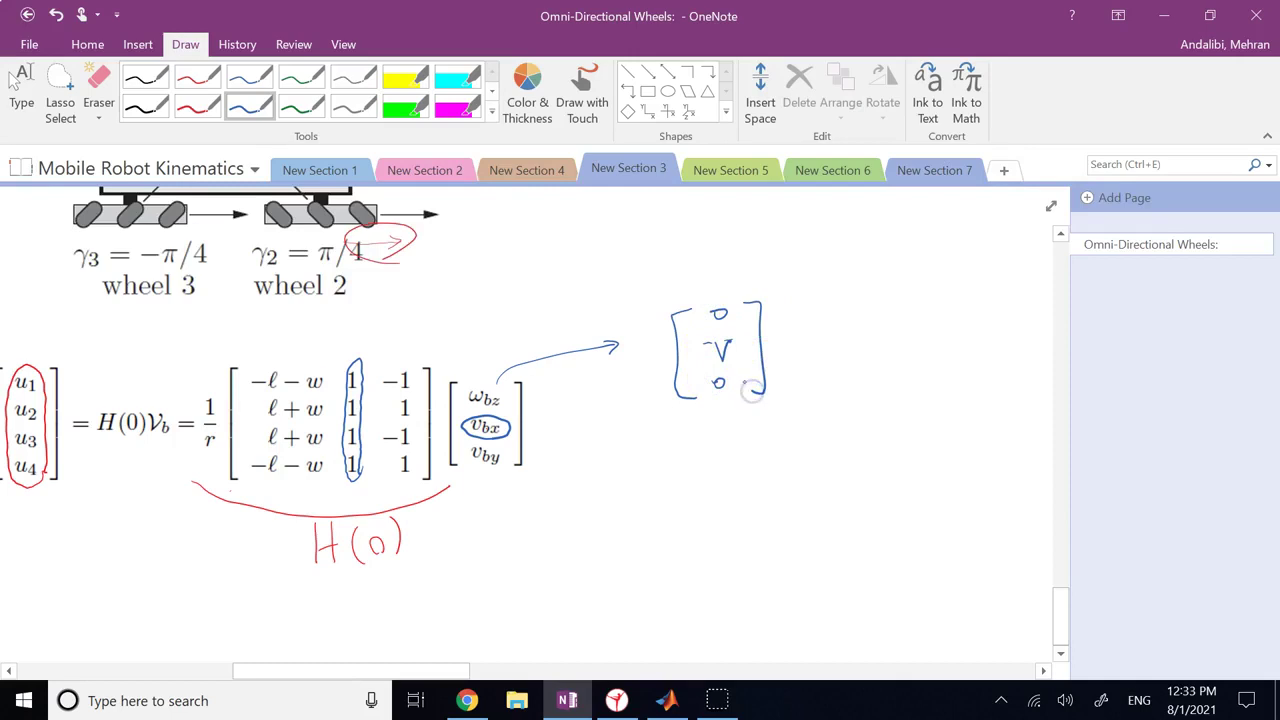
{"action": "scroll", "coordinate": [171, 423], "scroll_direction": "up", "scroll_amount": 3}
Draw a blue forward arrow beside the robot and erase the red m = 4 note
{"action": "left_click_drag", "start_coordinate": [362, 350], "coordinate": [635, 339]}
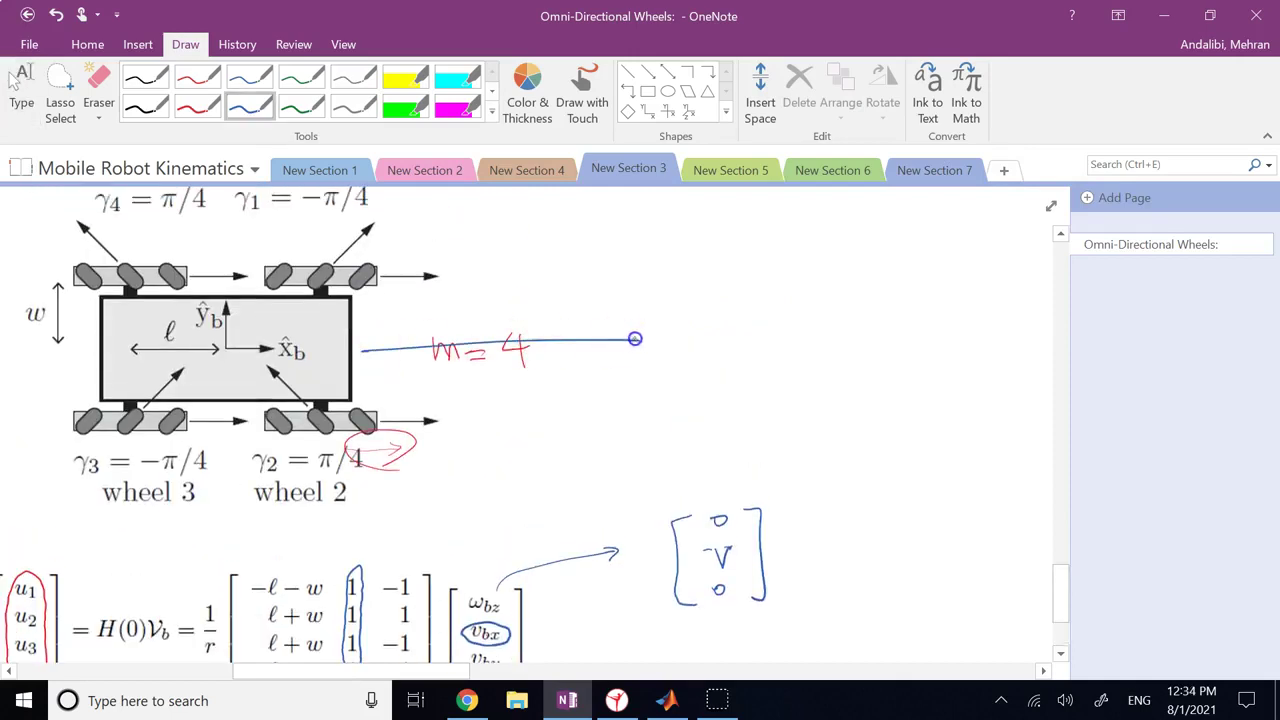
{"action": "left_click", "coordinate": [99, 85]}
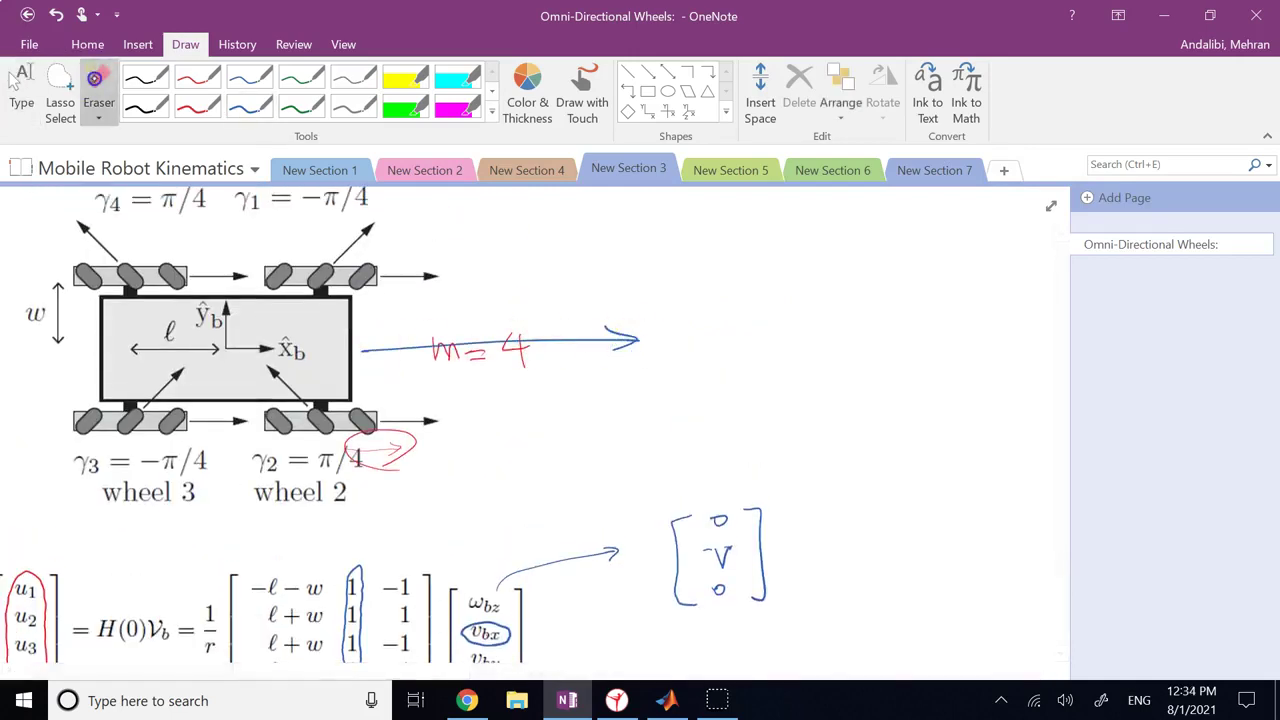
{"action": "left_click_drag", "start_coordinate": [540, 358], "coordinate": [448, 356]}
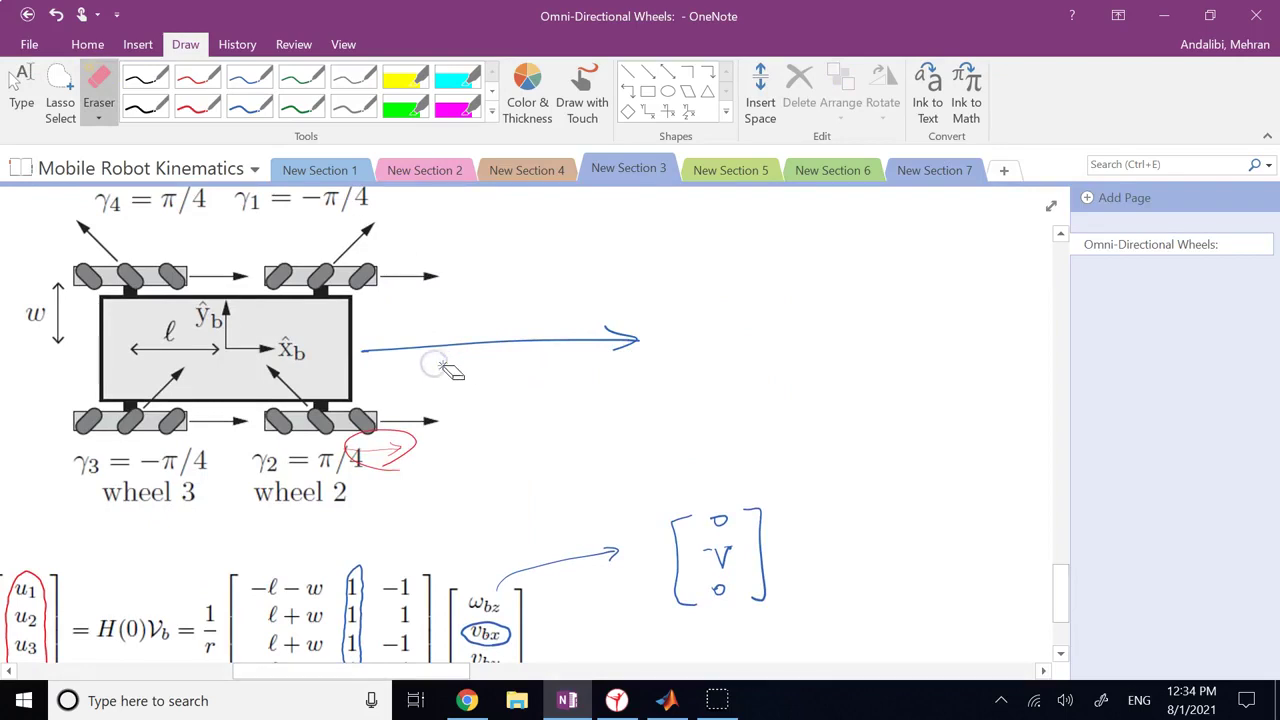
{"action": "left_click", "coordinate": [22, 88]}
{"action": "scroll", "coordinate": [300, 450], "scroll_direction": "down", "scroll_amount": 3}
{"action": "scroll", "coordinate": [300, 450], "scroll_direction": "up", "scroll_amount": 4}
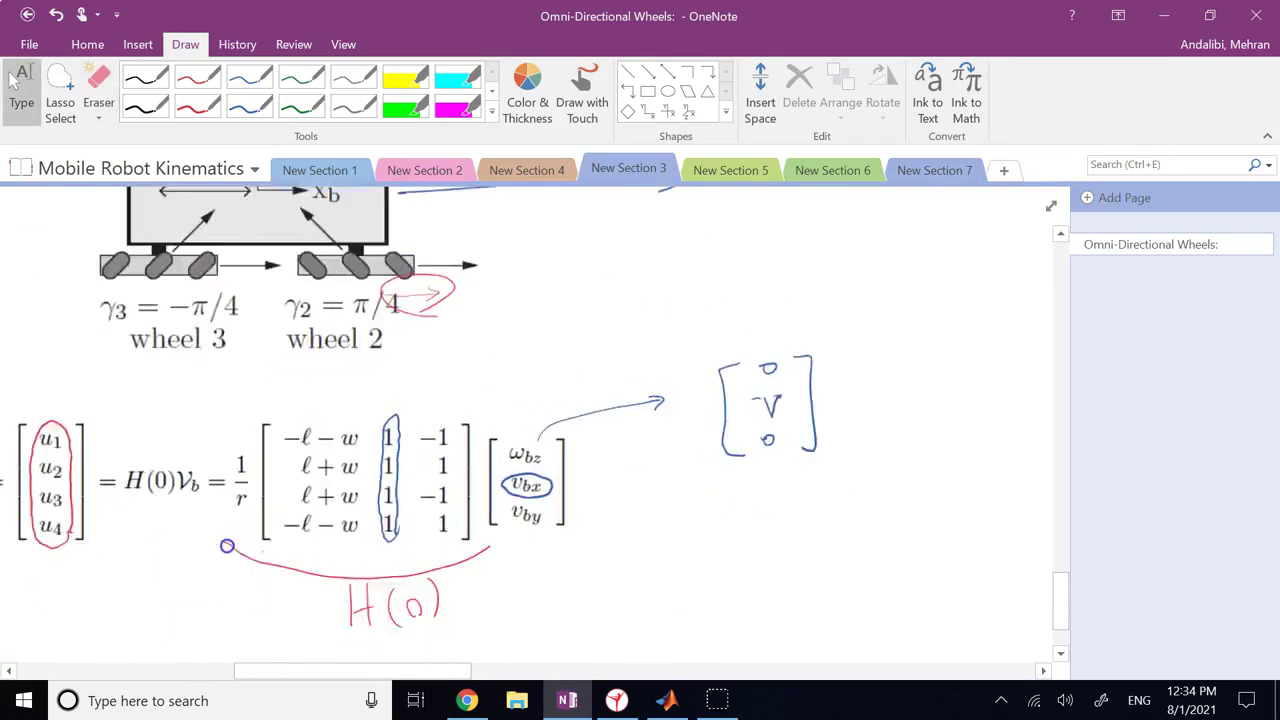
{"action": "left_click", "coordinate": [99, 85]}
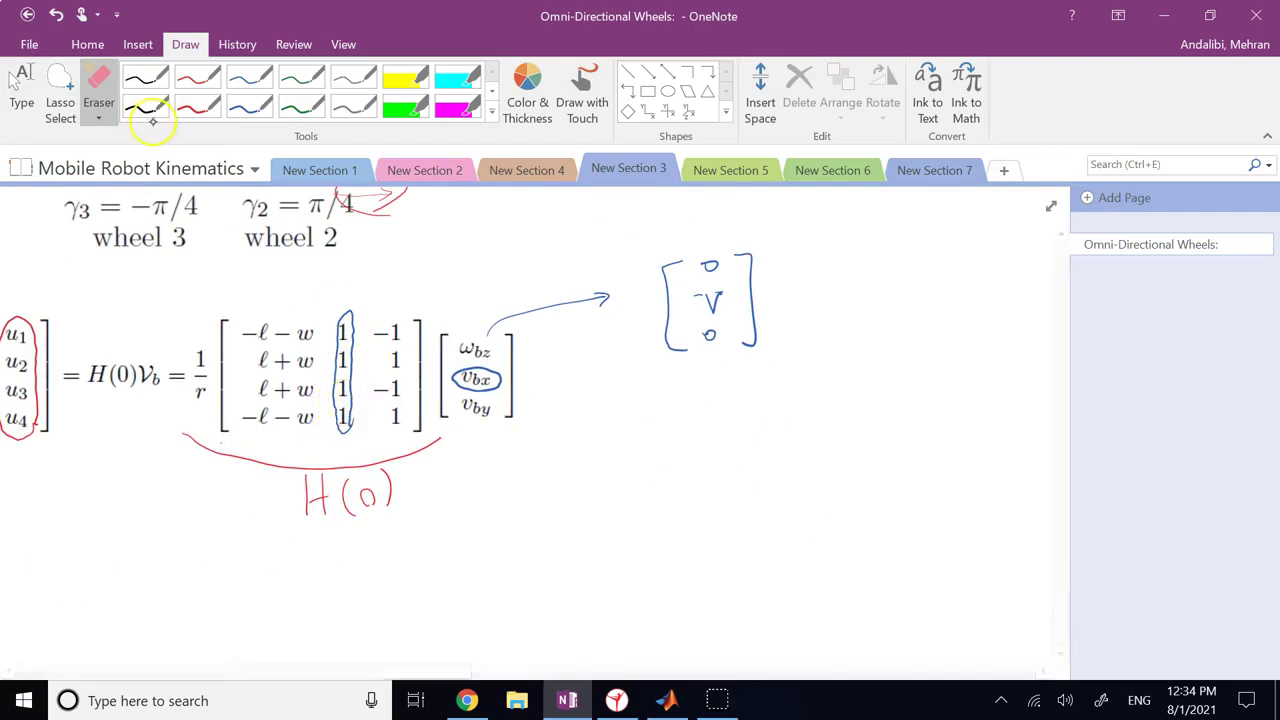
{"action": "left_click", "coordinate": [766, 301]}
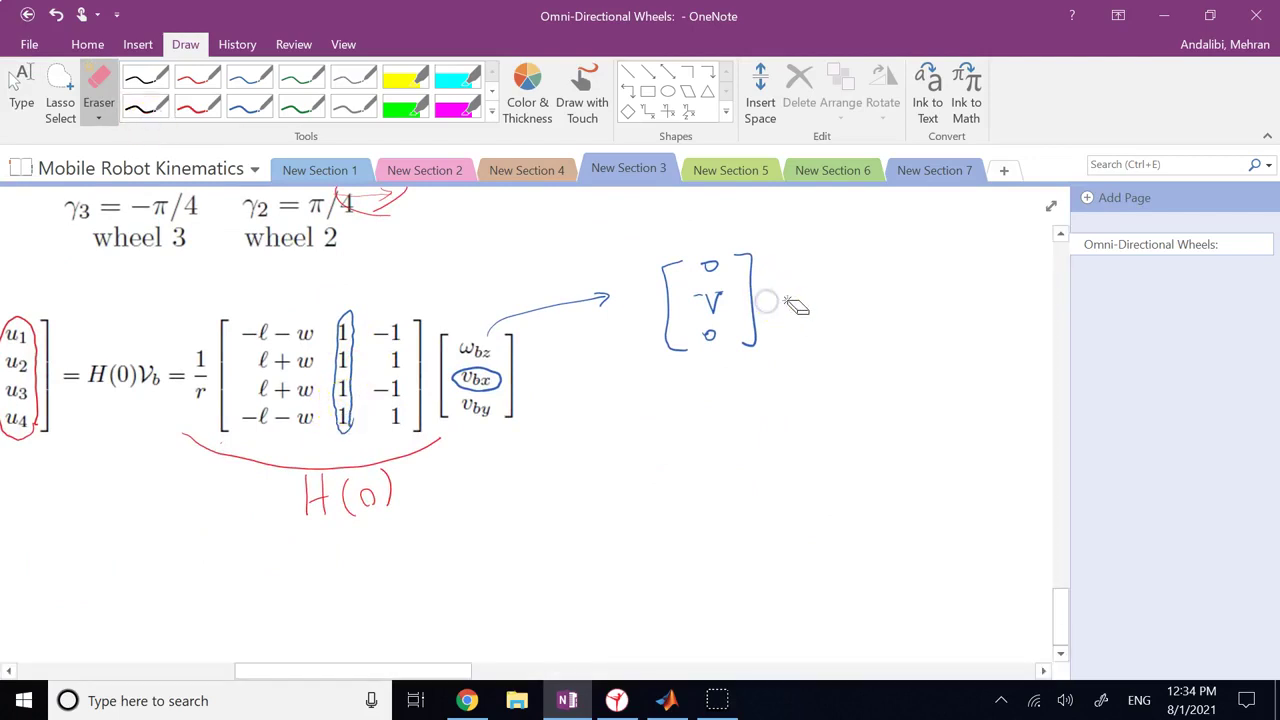
Write ⇒ u1 = u2 = u3 = u4 after the [0 V 0] vector
{"action": "left_click", "coordinate": [145, 107]}
{"action": "mouse_move", "coordinate": [775, 301]}
{"action": "left_mouse_down"}
{"action": "mouse_move", "coordinate": [890, 295]}
{"action": "mouse_move", "coordinate": [893, 314]}
{"action": "mouse_move", "coordinate": [931, 306]}
{"action": "left_mouse_up"}
{"action": "mouse_move", "coordinate": [938, 296]}
{"action": "left_mouse_down"}
{"action": "mouse_move", "coordinate": [968, 313]}
{"action": "mouse_move", "coordinate": [986, 300]}
{"action": "left_mouse_up"}
{"action": "mouse_move", "coordinate": [968, 309]}
{"action": "left_mouse_down"}
{"action": "mouse_move", "coordinate": [1032, 310]}
{"action": "mouse_move", "coordinate": [933, 300]}
{"action": "left_mouse_up"}
{"action": "left_click", "coordinate": [357, 311]}
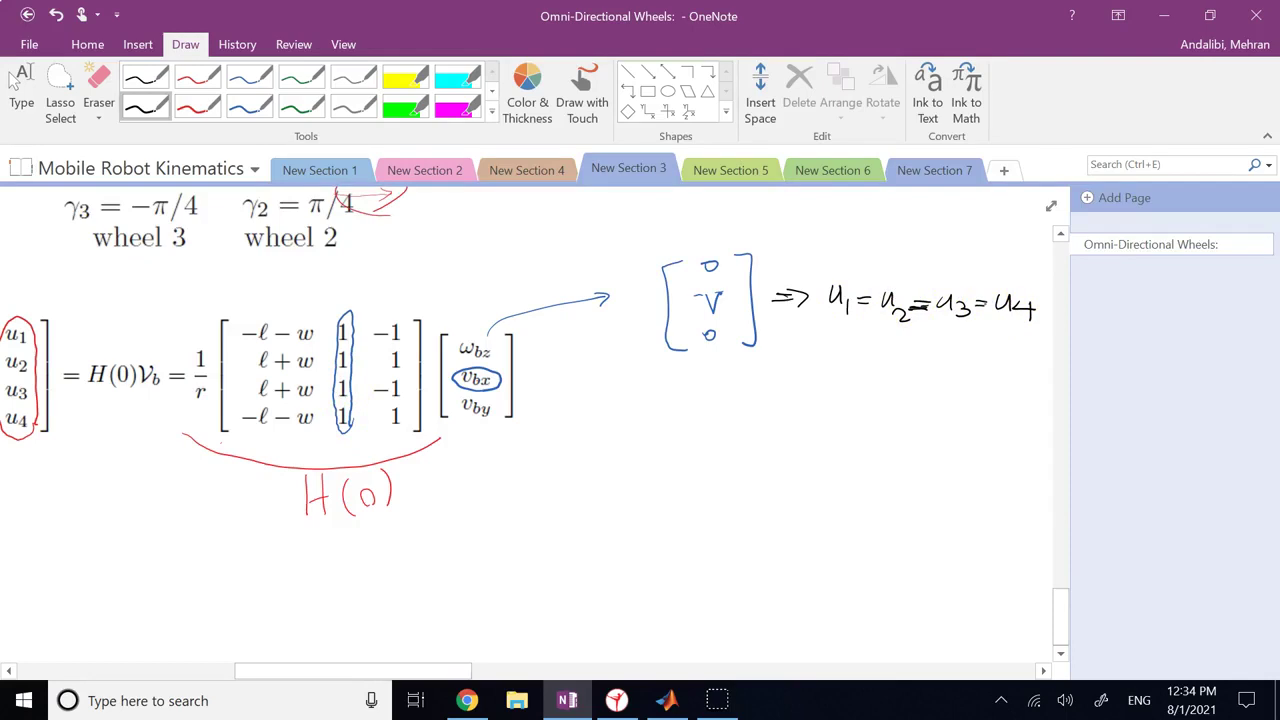
In green, circle v_by and the third matrix column and arrow them to a [0 0 V] vector
{"action": "left_click", "coordinate": [308, 110]}
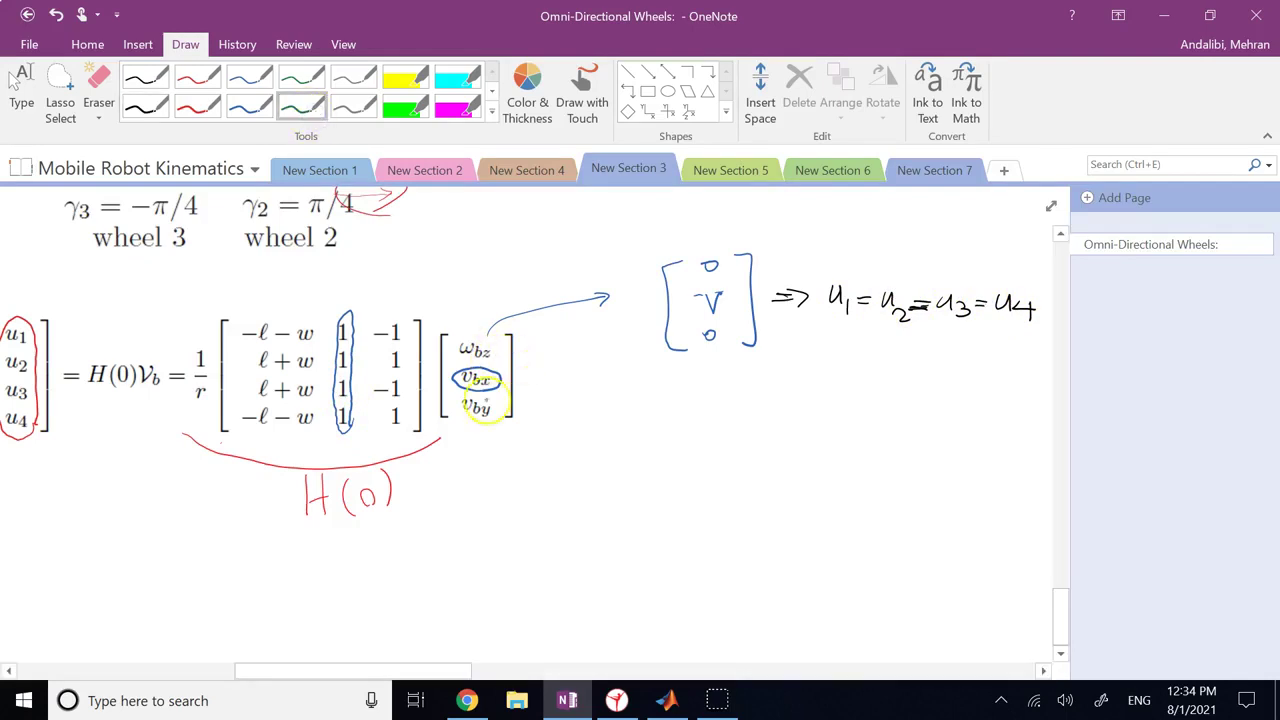
{"action": "mouse_move", "coordinate": [493, 423]}
{"action": "left_mouse_down"}
{"action": "mouse_move", "coordinate": [452, 411]}
{"action": "mouse_move", "coordinate": [482, 397]}
{"action": "mouse_move", "coordinate": [508, 420]}
{"action": "left_mouse_up"}
{"action": "mouse_move", "coordinate": [403, 437]}
{"action": "left_mouse_down"}
{"action": "mouse_move", "coordinate": [368, 381]}
{"action": "mouse_move", "coordinate": [375, 322]}
{"action": "mouse_move", "coordinate": [406, 315]}
{"action": "mouse_move", "coordinate": [409, 430]}
{"action": "left_mouse_up"}
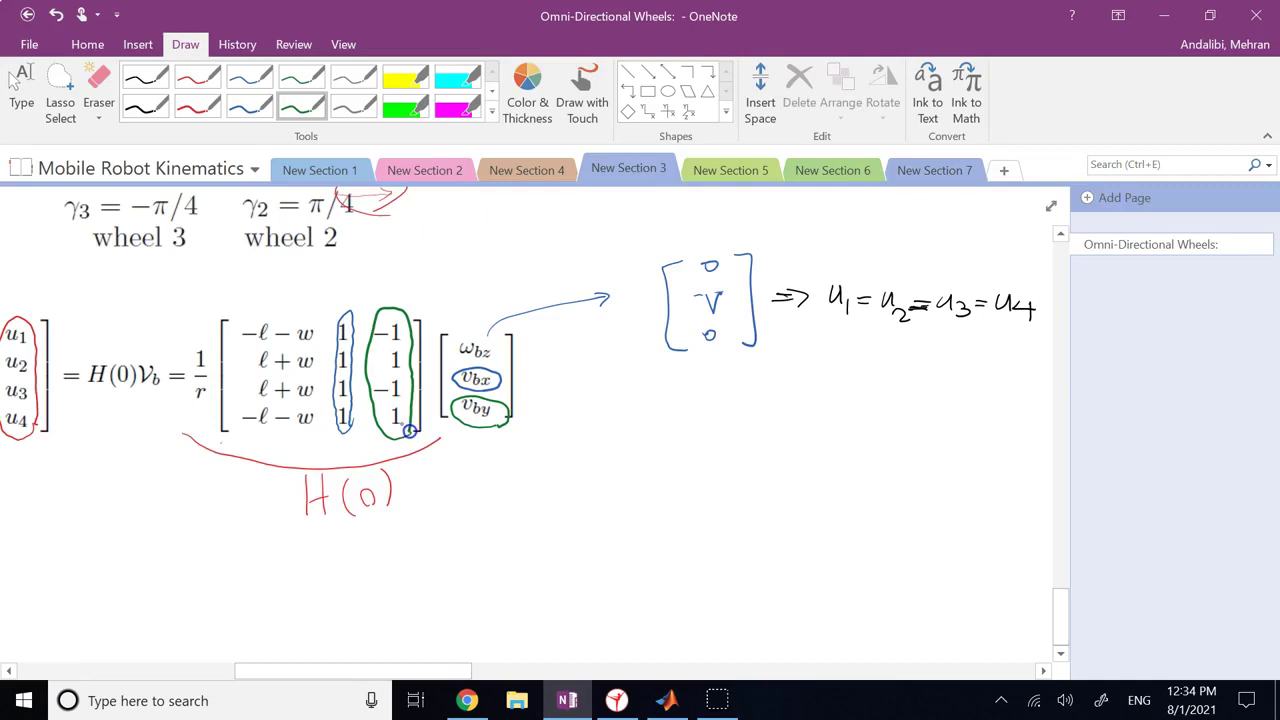
{"action": "mouse_move", "coordinate": [497, 420]}
{"action": "left_mouse_down"}
{"action": "mouse_move", "coordinate": [512, 457]}
{"action": "mouse_move", "coordinate": [562, 473]}
{"action": "left_mouse_up"}
{"action": "mouse_move", "coordinate": [651, 407]}
{"action": "left_mouse_down"}
{"action": "mouse_move", "coordinate": [629, 420]}
{"action": "mouse_move", "coordinate": [647, 500]}
{"action": "left_mouse_up"}
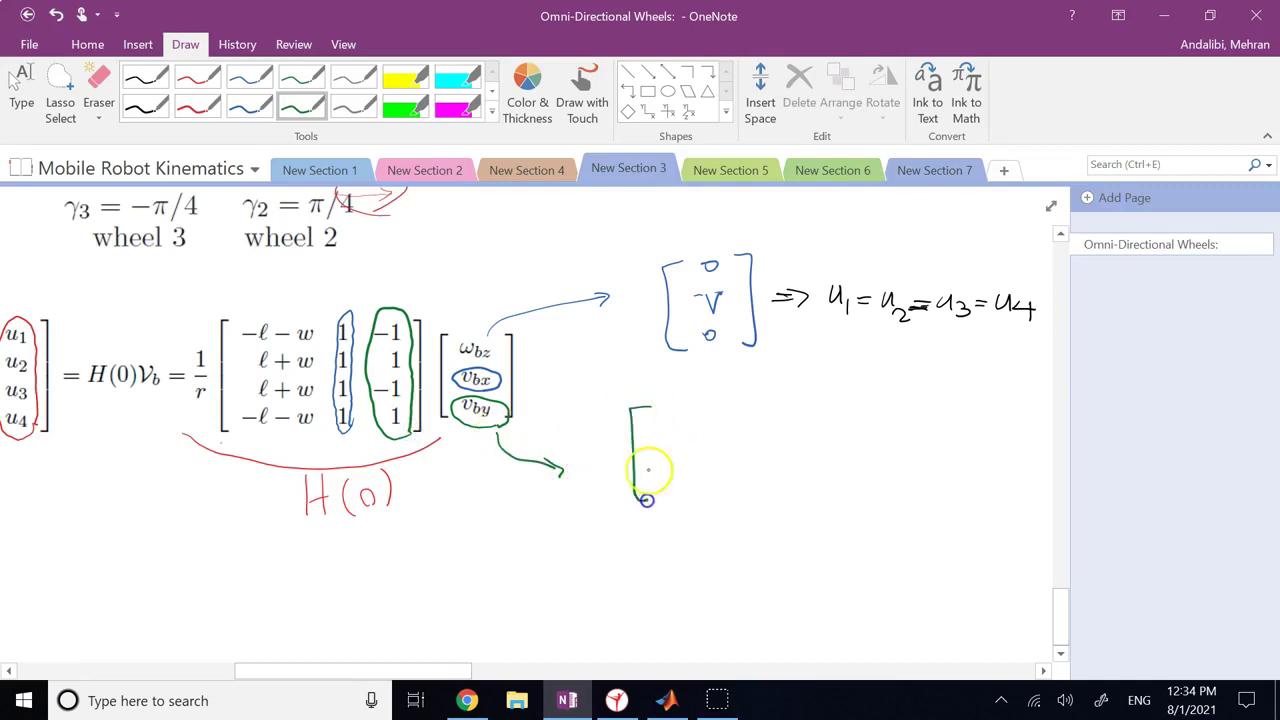
{"action": "mouse_move", "coordinate": [674, 404]}
{"action": "left_mouse_down"}
{"action": "mouse_move", "coordinate": [671, 489]}
{"action": "mouse_move", "coordinate": [681, 472]}
{"action": "mouse_move", "coordinate": [646, 476]}
{"action": "mouse_move", "coordinate": [689, 406]}
{"action": "mouse_move", "coordinate": [703, 505]}
{"action": "left_mouse_up"}
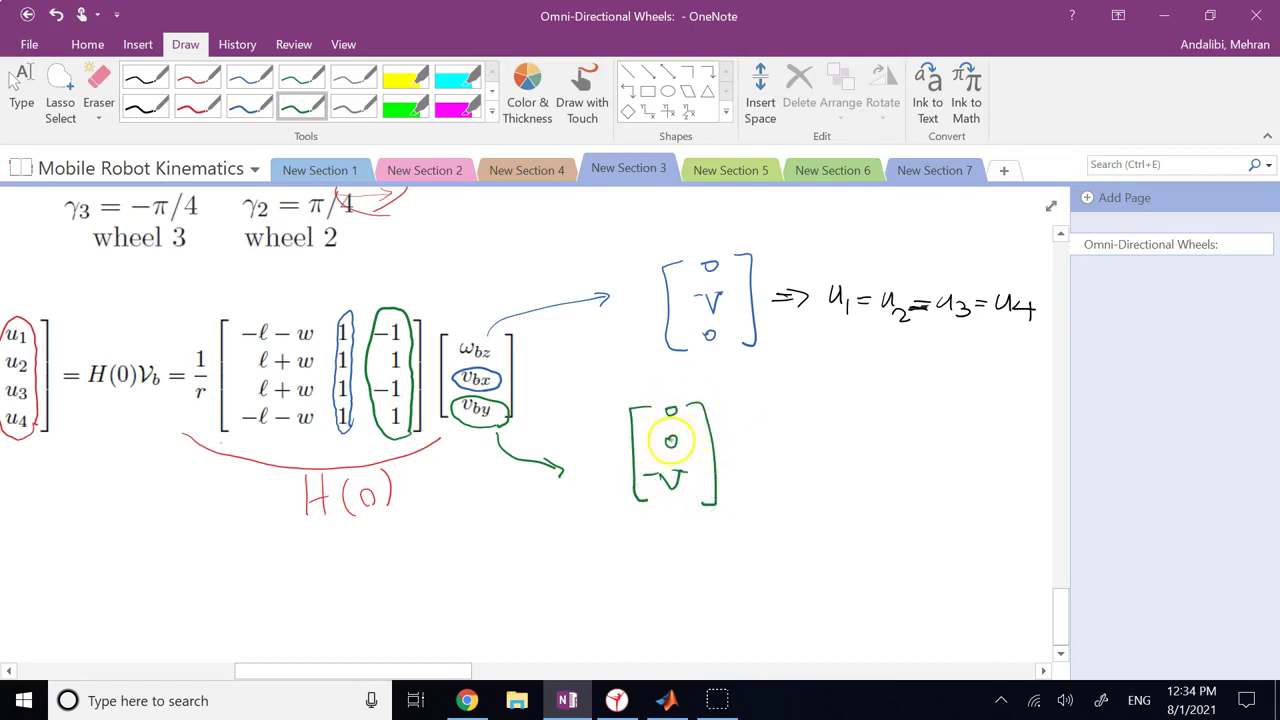
Draw a green upward arrow through the robot
{"action": "left_click", "coordinate": [22, 88]}
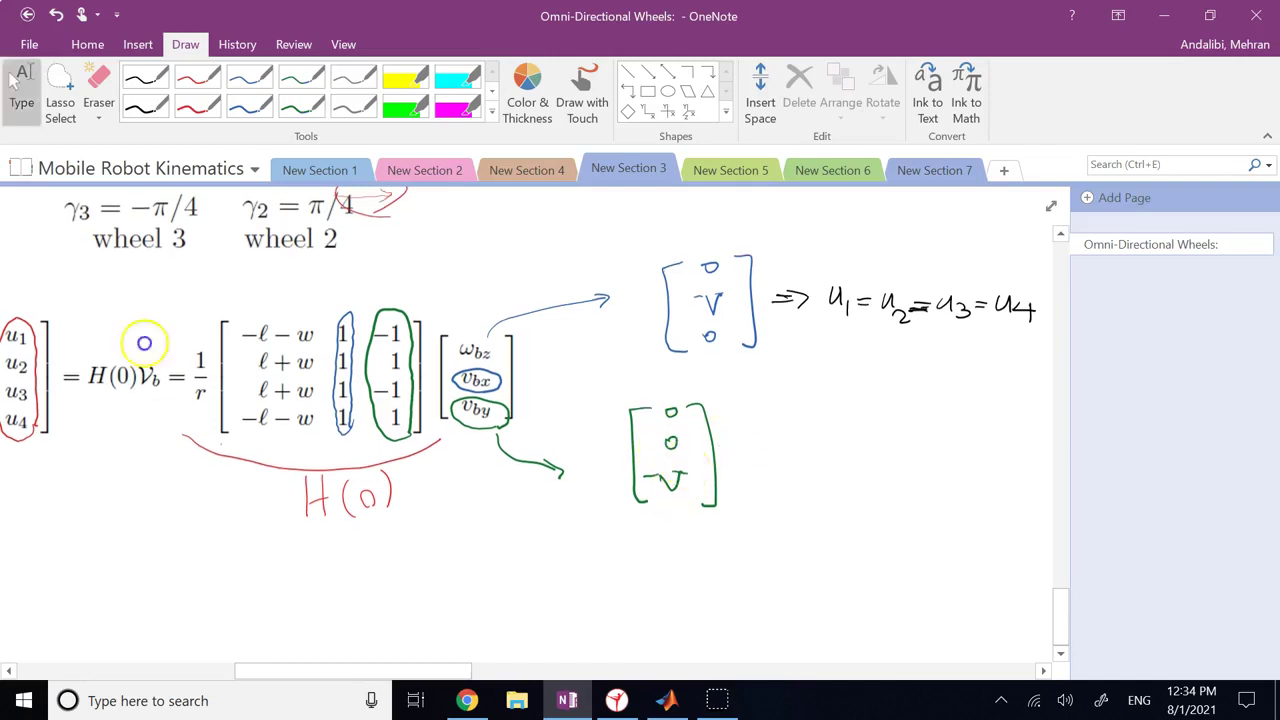
{"action": "left_click_drag", "start_coordinate": [143, 349], "coordinate": [174, 600]}
{"action": "left_click_drag", "start_coordinate": [228, 392], "coordinate": [227, 250]}
{"action": "left_click_drag", "start_coordinate": [240, 272], "coordinate": [227, 251]}
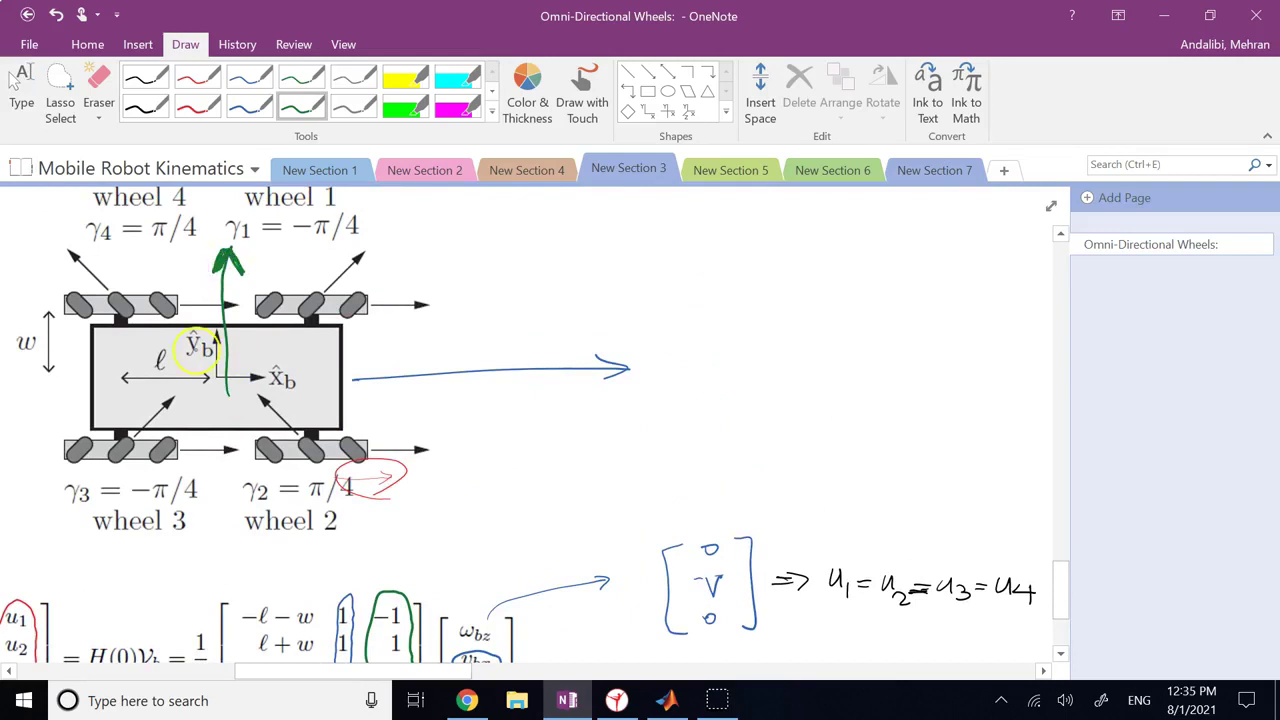
{"action": "scroll", "coordinate": [237, 405], "scroll_direction": "down", "scroll_amount": 4}
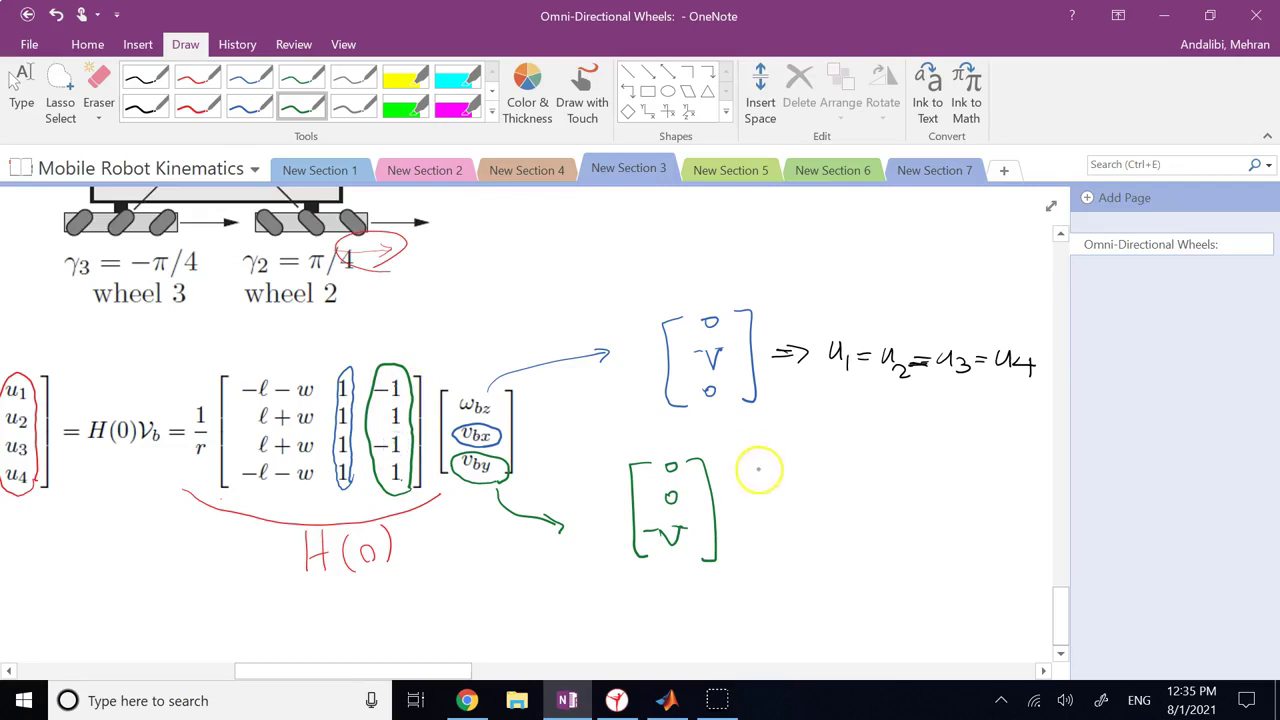
Write the green relations u1 = u3, u2 = u4, u1 = −u2 beside the vector
{"action": "left_click_drag", "start_coordinate": [756, 515], "coordinate": [758, 512]}
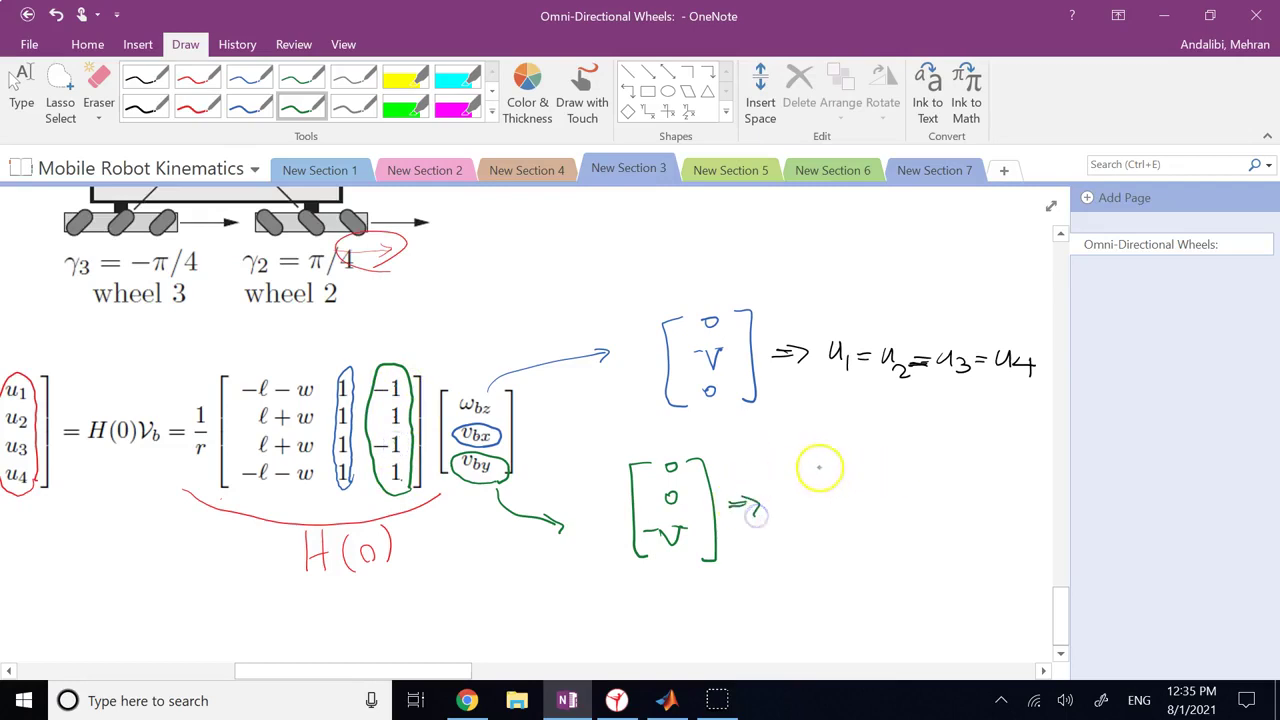
{"action": "mouse_move", "coordinate": [799, 458]}
{"action": "left_mouse_down"}
{"action": "mouse_move", "coordinate": [817, 474]}
{"action": "mouse_move", "coordinate": [877, 471]}
{"action": "mouse_move", "coordinate": [889, 486]}
{"action": "left_mouse_up"}
{"action": "mouse_move", "coordinate": [803, 513]}
{"action": "left_mouse_down"}
{"action": "mouse_move", "coordinate": [932, 528]}
{"action": "mouse_move", "coordinate": [922, 541]}
{"action": "left_mouse_up"}
{"action": "mouse_move", "coordinate": [808, 554]}
{"action": "left_mouse_down"}
{"action": "mouse_move", "coordinate": [838, 580]}
{"action": "mouse_move", "coordinate": [869, 562]}
{"action": "left_mouse_up"}
{"action": "left_click_drag", "start_coordinate": [853, 571], "coordinate": [927, 572]}
{"action": "left_click_drag", "start_coordinate": [930, 566], "coordinate": [937, 579]}
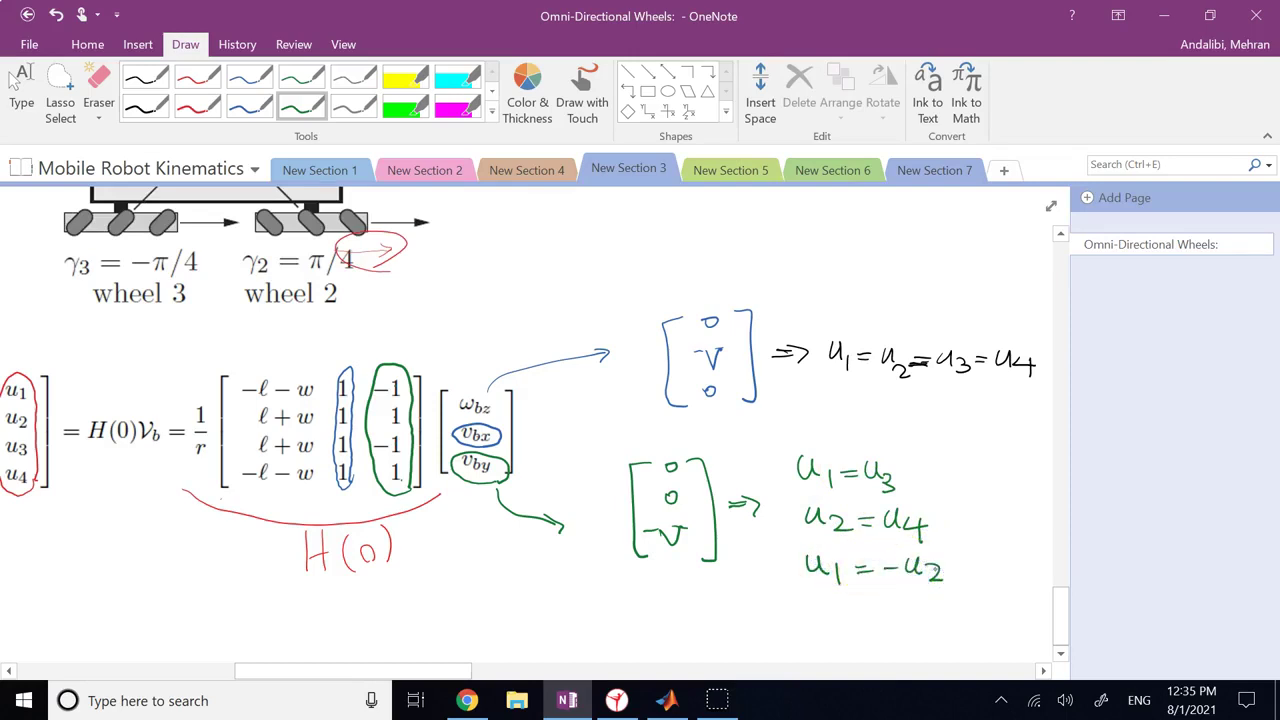
{"action": "left_click", "coordinate": [897, 490]}
Circle wheels 1 and 3 in green and join them with a green curve
{"action": "scroll", "coordinate": [303, 277], "scroll_direction": "up", "scroll_amount": 5}
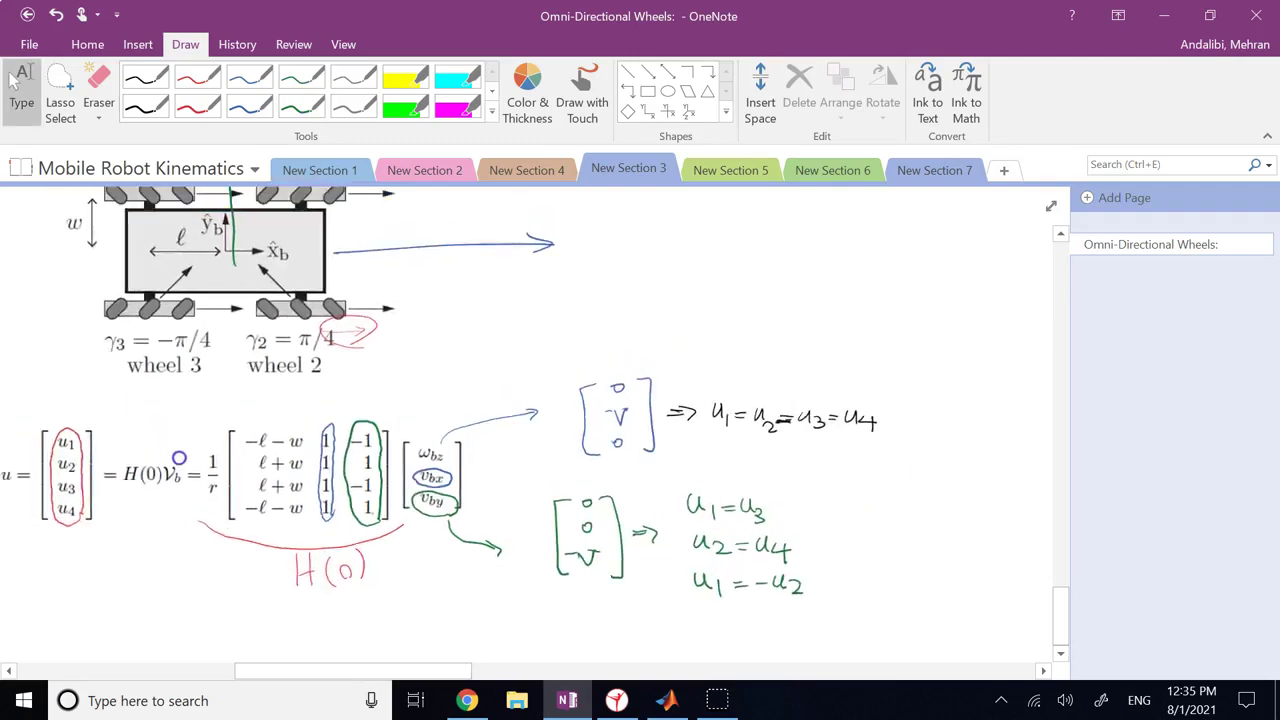
{"action": "scroll", "coordinate": [227, 577], "scroll_direction": "up", "scroll_amount": 1}
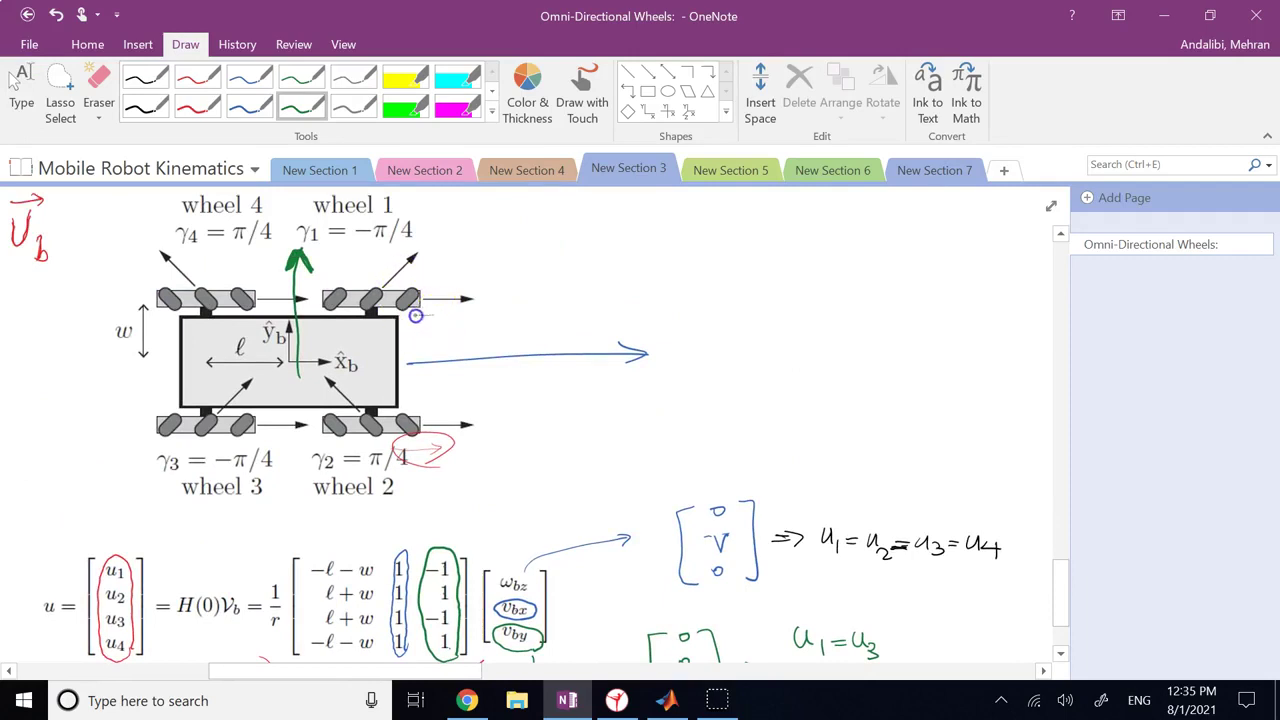
{"action": "mouse_move", "coordinate": [330, 314]}
{"action": "left_mouse_down"}
{"action": "mouse_move", "coordinate": [386, 286]}
{"action": "mouse_move", "coordinate": [440, 306]}
{"action": "mouse_move", "coordinate": [428, 308]}
{"action": "mouse_move", "coordinate": [430, 330]}
{"action": "mouse_move", "coordinate": [489, 386]}
{"action": "mouse_move", "coordinate": [466, 421]}
{"action": "left_mouse_up"}
{"action": "left_click", "coordinate": [342, 496]}
{"action": "mouse_move", "coordinate": [257, 518]}
{"action": "left_mouse_down"}
{"action": "mouse_move", "coordinate": [133, 471]}
{"action": "mouse_move", "coordinate": [148, 364]}
{"action": "left_mouse_up"}
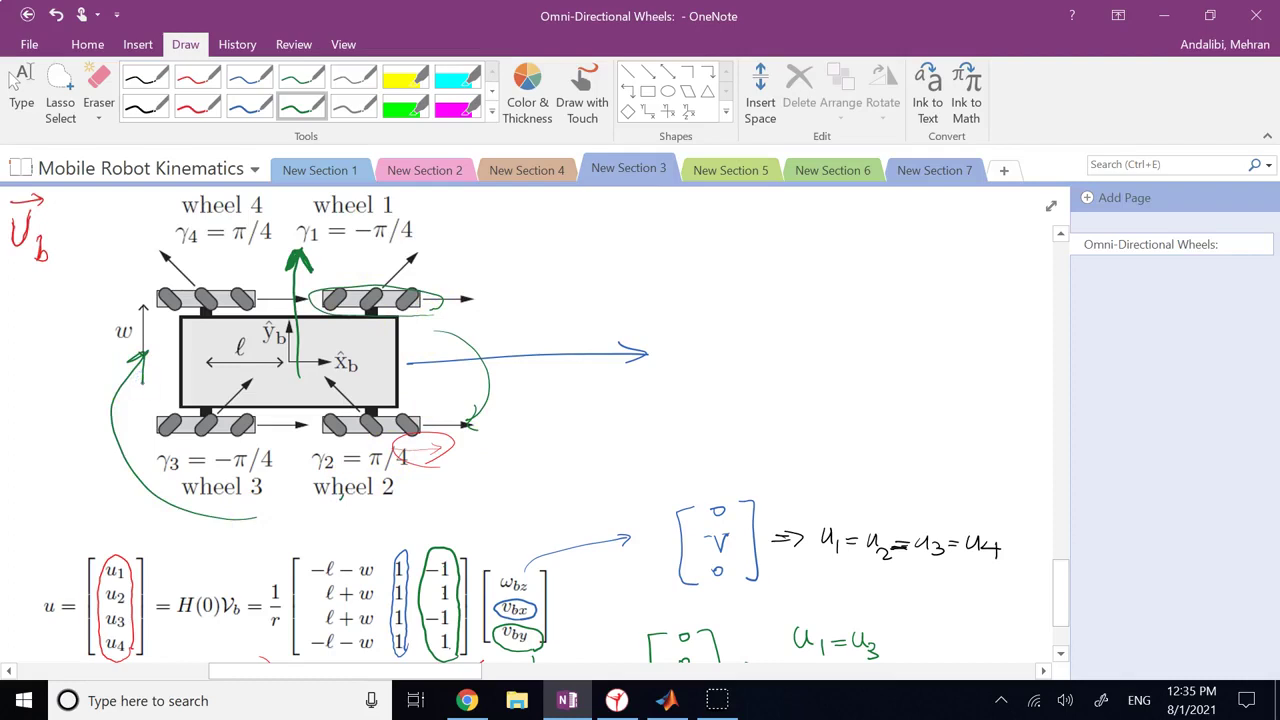
{"action": "mouse_move", "coordinate": [250, 450]}
{"action": "left_mouse_down"}
{"action": "mouse_move", "coordinate": [197, 452]}
{"action": "mouse_move", "coordinate": [152, 413]}
{"action": "mouse_move", "coordinate": [268, 430]}
{"action": "mouse_move", "coordinate": [214, 434]}
{"action": "left_mouse_up"}
Circle wheels 4 and 2 in red
{"action": "left_click", "coordinate": [197, 103]}
{"action": "mouse_move", "coordinate": [225, 320]}
{"action": "left_mouse_down"}
{"action": "mouse_move", "coordinate": [259, 321]}
{"action": "mouse_move", "coordinate": [153, 294]}
{"action": "mouse_move", "coordinate": [233, 318]}
{"action": "left_mouse_up"}
{"action": "mouse_move", "coordinate": [432, 436]}
{"action": "left_mouse_down"}
{"action": "mouse_move", "coordinate": [328, 436]}
{"action": "mouse_move", "coordinate": [437, 426]}
{"action": "mouse_move", "coordinate": [410, 446]}
{"action": "left_mouse_up"}
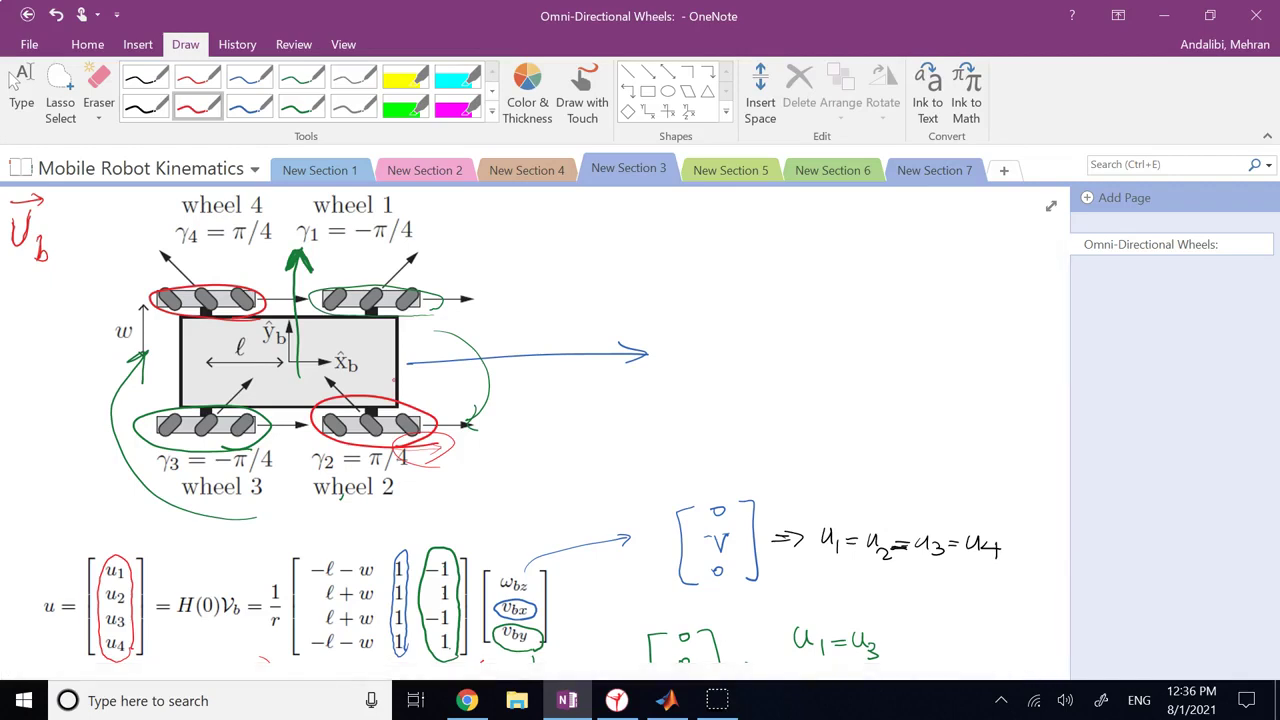
{"action": "left_click", "coordinate": [21, 88]}
{"action": "scroll", "coordinate": [14, 82], "scroll_direction": "down", "scroll_amount": 5}
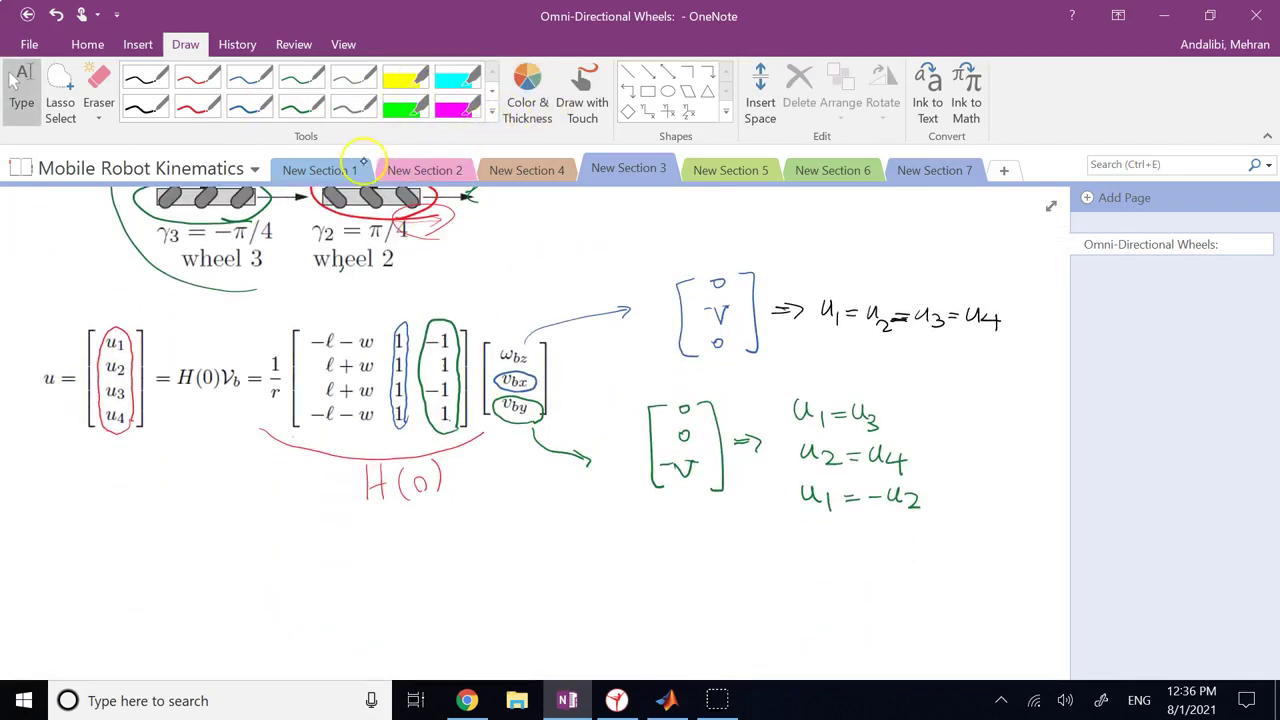
{"action": "left_click", "coordinate": [197, 105]}
In red, circle the first matrix column and ω_bz and arrow them to an [ω 0 0] vector
{"action": "mouse_move", "coordinate": [372, 432]}
{"action": "left_mouse_down"}
{"action": "mouse_move", "coordinate": [319, 433]}
{"action": "mouse_move", "coordinate": [307, 413]}
{"action": "mouse_move", "coordinate": [321, 317]}
{"action": "mouse_move", "coordinate": [360, 313]}
{"action": "mouse_move", "coordinate": [383, 365]}
{"action": "left_mouse_up"}
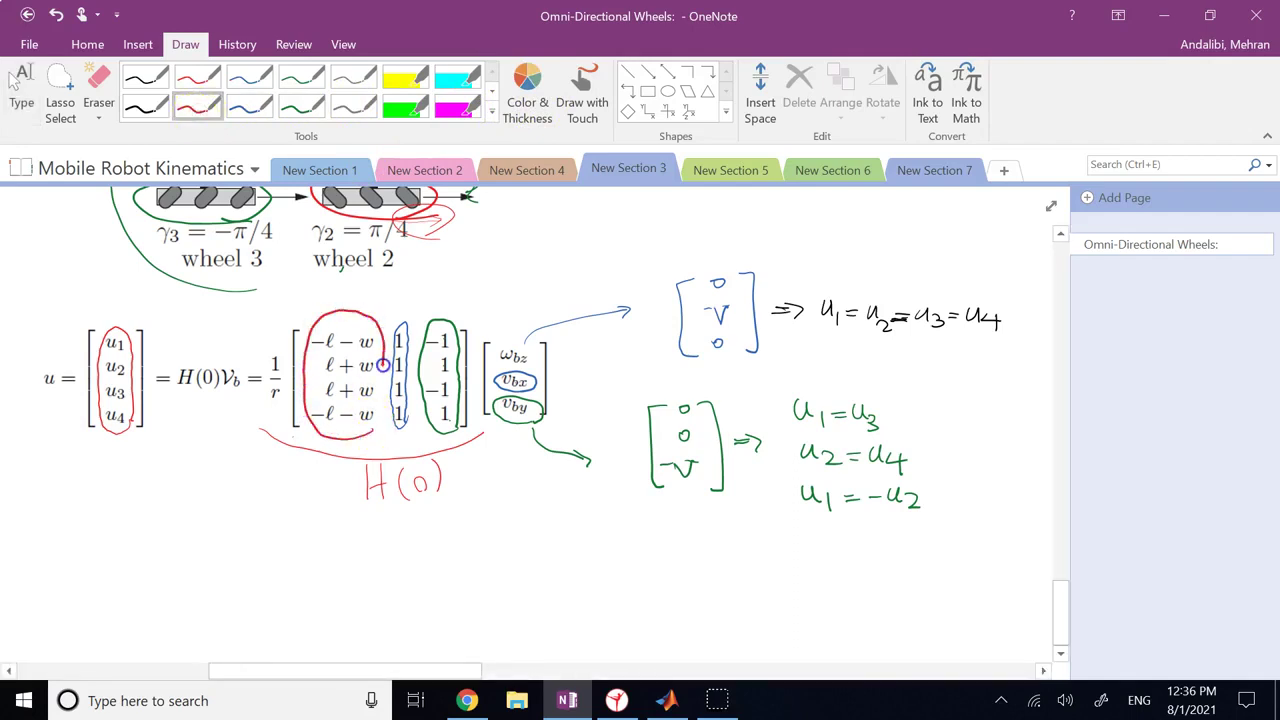
{"action": "mouse_move", "coordinate": [514, 346]}
{"action": "left_mouse_down"}
{"action": "mouse_move", "coordinate": [490, 364]}
{"action": "mouse_move", "coordinate": [518, 356]}
{"action": "mouse_move", "coordinate": [586, 592]}
{"action": "left_mouse_up"}
{"action": "mouse_move", "coordinate": [672, 538]}
{"action": "left_mouse_down"}
{"action": "mouse_move", "coordinate": [647, 614]}
{"action": "mouse_move", "coordinate": [662, 628]}
{"action": "mouse_move", "coordinate": [681, 550]}
{"action": "mouse_move", "coordinate": [700, 545]}
{"action": "mouse_move", "coordinate": [686, 615]}
{"action": "mouse_move", "coordinate": [714, 534]}
{"action": "mouse_move", "coordinate": [714, 630]}
{"action": "left_mouse_up"}
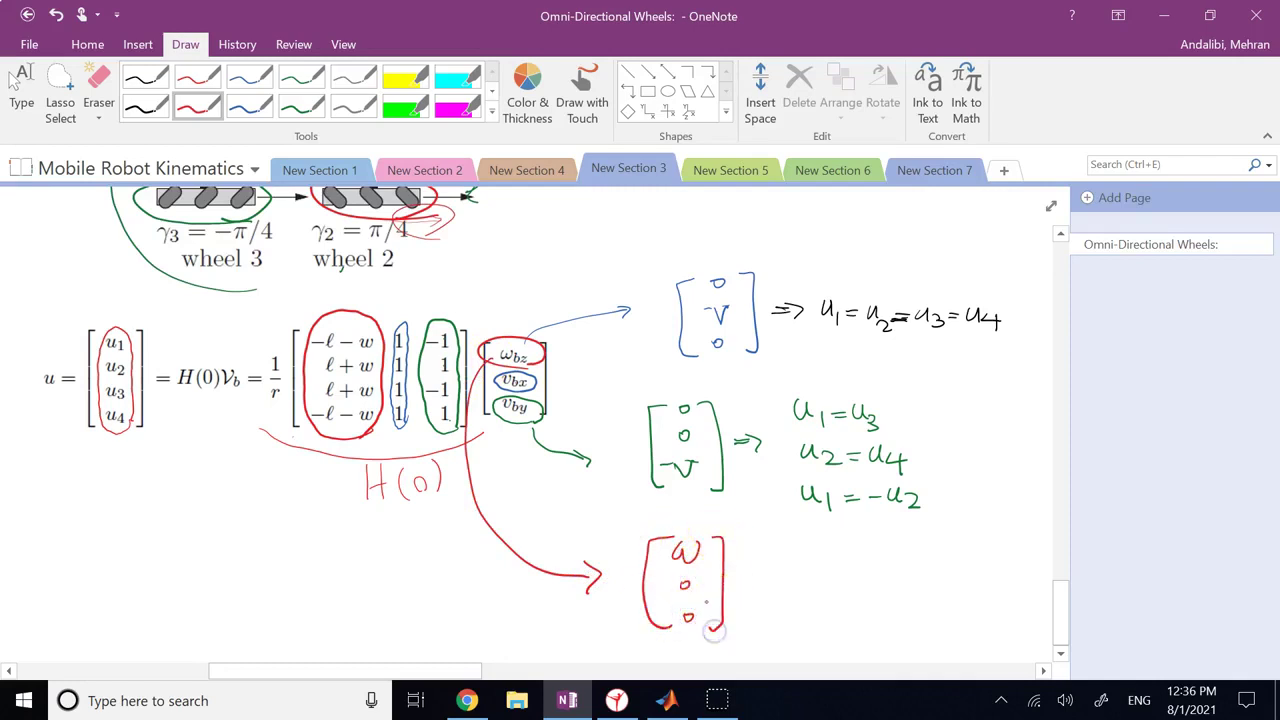
{"action": "left_click_drag", "start_coordinate": [740, 581], "coordinate": [756, 581]}
{"action": "mouse_move", "coordinate": [305, 347]}
{"action": "left_mouse_down"}
{"action": "mouse_move", "coordinate": [341, 333]}
{"action": "mouse_move", "coordinate": [385, 344]}
{"action": "left_mouse_up"}
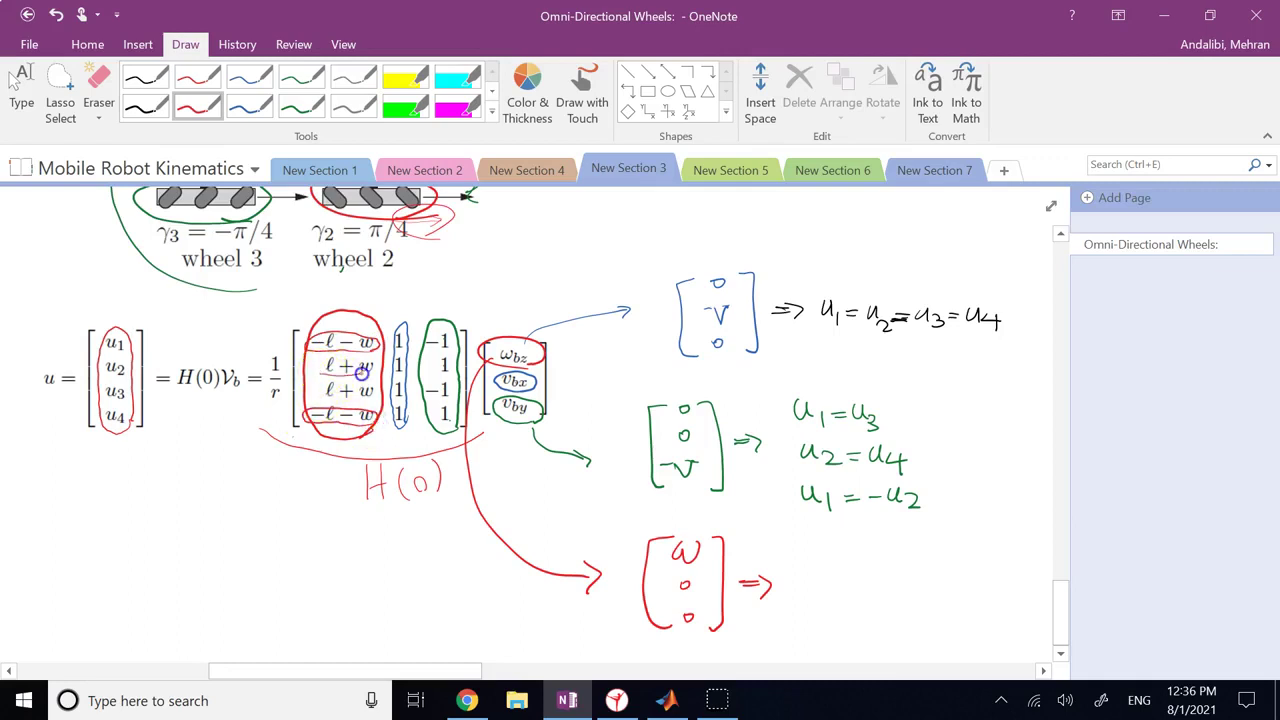
Write u1 = u4, u2 = u3, u1 = −u2 in red and add a green brace before the green equations
{"action": "mouse_move", "coordinate": [812, 556]}
{"action": "left_mouse_down"}
{"action": "mouse_move", "coordinate": [811, 639]}
{"action": "mouse_move", "coordinate": [835, 562]}
{"action": "mouse_move", "coordinate": [922, 572]}
{"action": "left_mouse_up"}
{"action": "left_click_drag", "start_coordinate": [826, 592], "coordinate": [912, 598]}
{"action": "left_click_drag", "start_coordinate": [914, 588], "coordinate": [920, 606]}
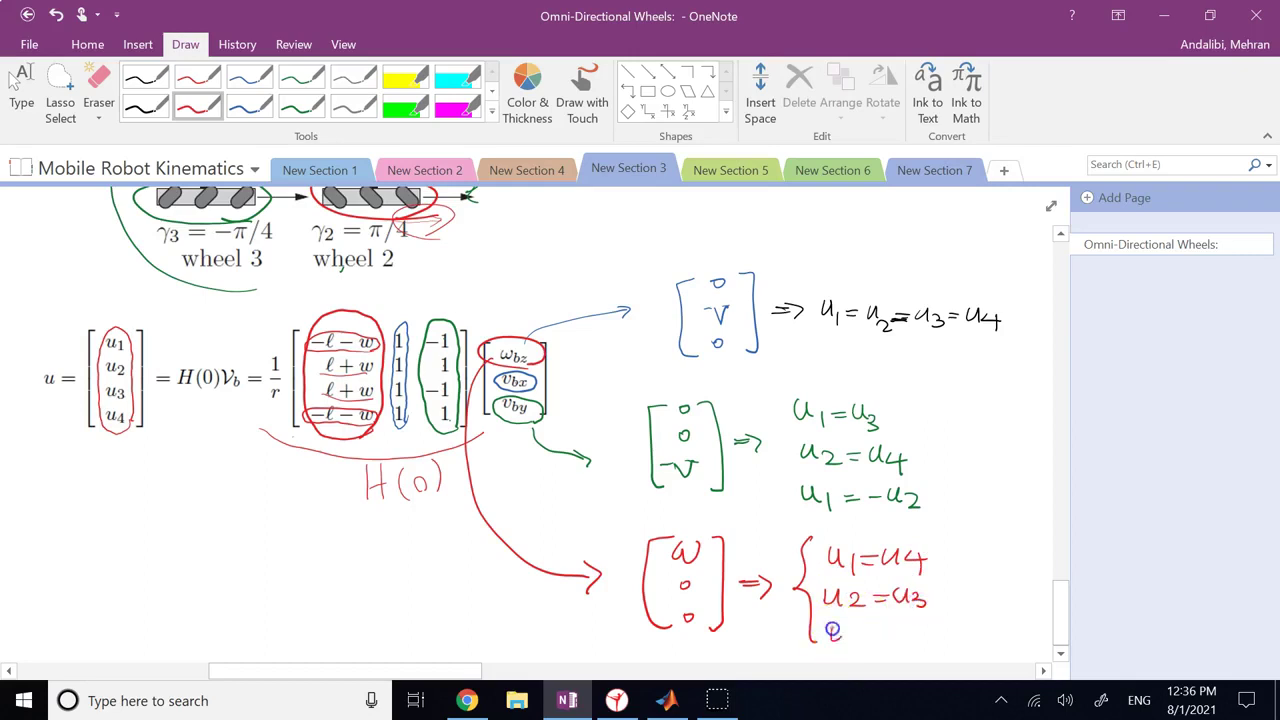
{"action": "left_click_drag", "start_coordinate": [903, 631], "coordinate": [918, 630]}
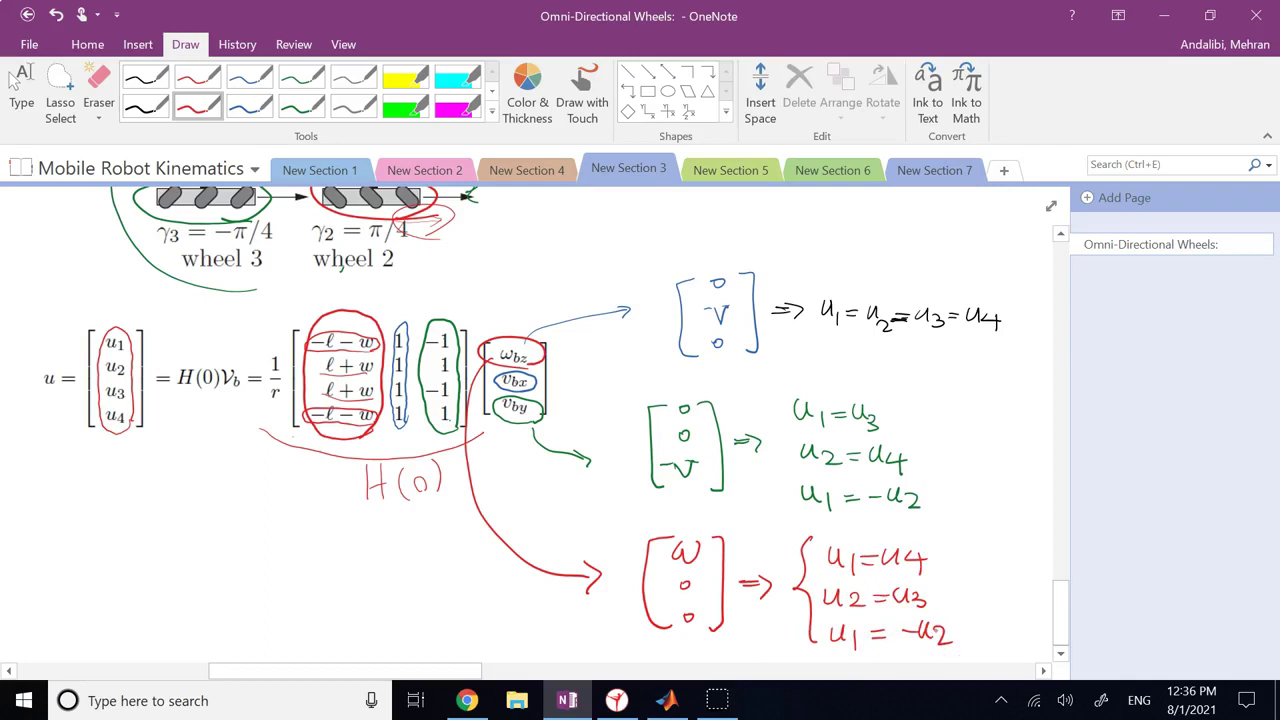
{"action": "left_click", "coordinate": [301, 104]}
{"action": "left_click_drag", "start_coordinate": [795, 388], "coordinate": [780, 448]}
{"action": "scroll", "coordinate": [123, 640], "scroll_direction": "up", "scroll_amount": 3}
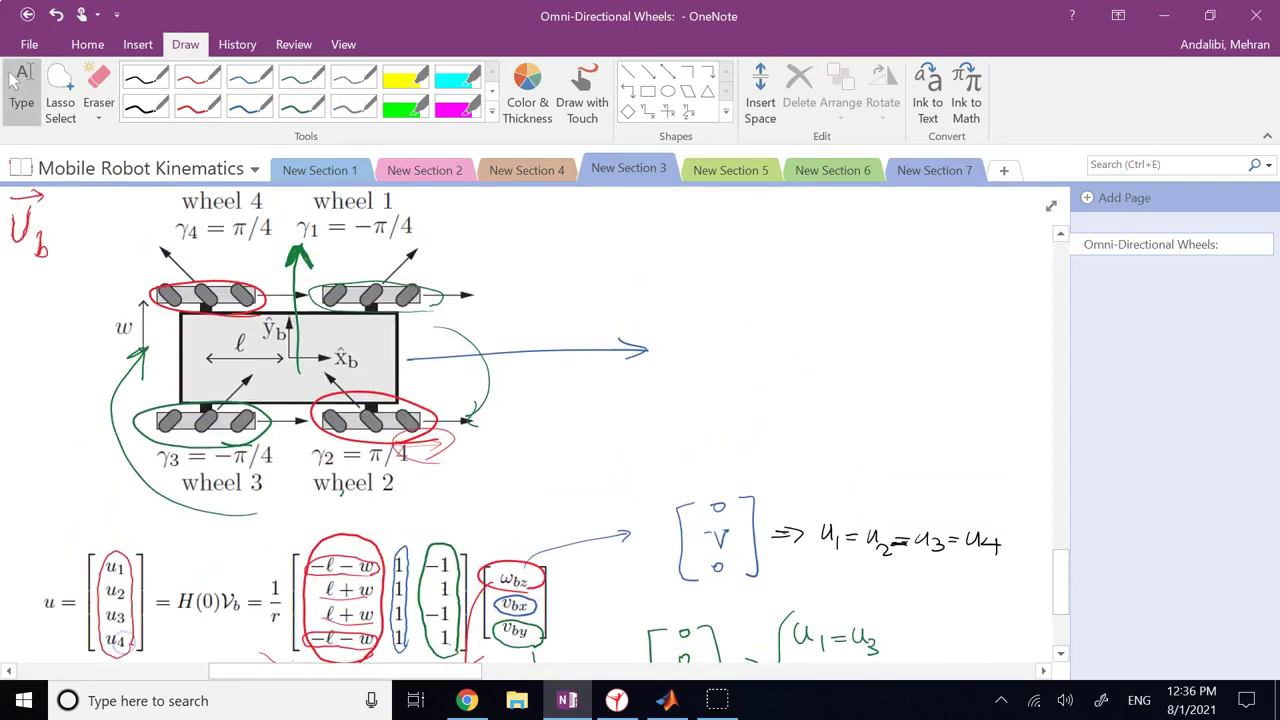
Ring the top and bottom wheel pairs in blue
{"action": "left_click", "coordinate": [301, 104]}
{"action": "left_click", "coordinate": [249, 104]}
{"action": "mouse_move", "coordinate": [468, 321]}
{"action": "left_mouse_down"}
{"action": "mouse_move", "coordinate": [235, 328]}
{"action": "mouse_move", "coordinate": [99, 300]}
{"action": "mouse_move", "coordinate": [288, 258]}
{"action": "mouse_move", "coordinate": [488, 287]}
{"action": "mouse_move", "coordinate": [416, 311]}
{"action": "left_mouse_up"}
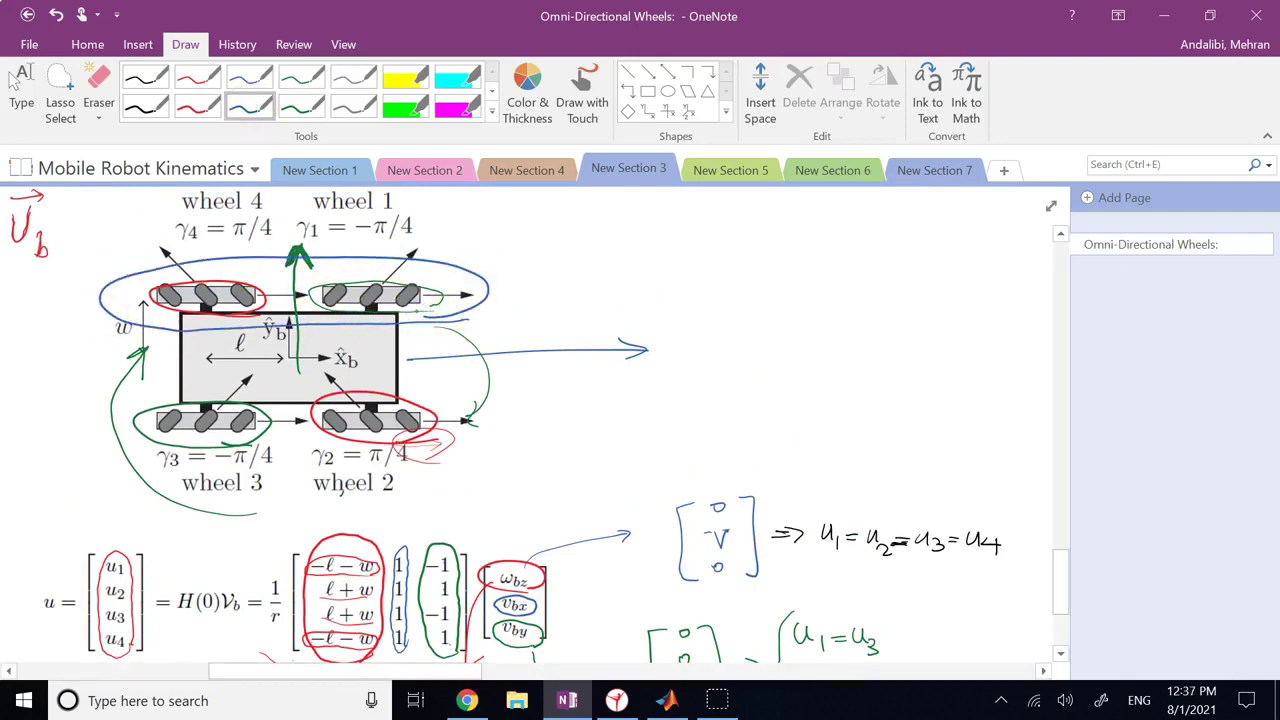
{"action": "mouse_move", "coordinate": [508, 474]}
{"action": "left_mouse_down"}
{"action": "mouse_move", "coordinate": [300, 492]}
{"action": "mouse_move", "coordinate": [62, 448]}
{"action": "mouse_move", "coordinate": [256, 380]}
{"action": "mouse_move", "coordinate": [520, 479]}
{"action": "mouse_move", "coordinate": [467, 482]}
{"action": "left_mouse_up"}
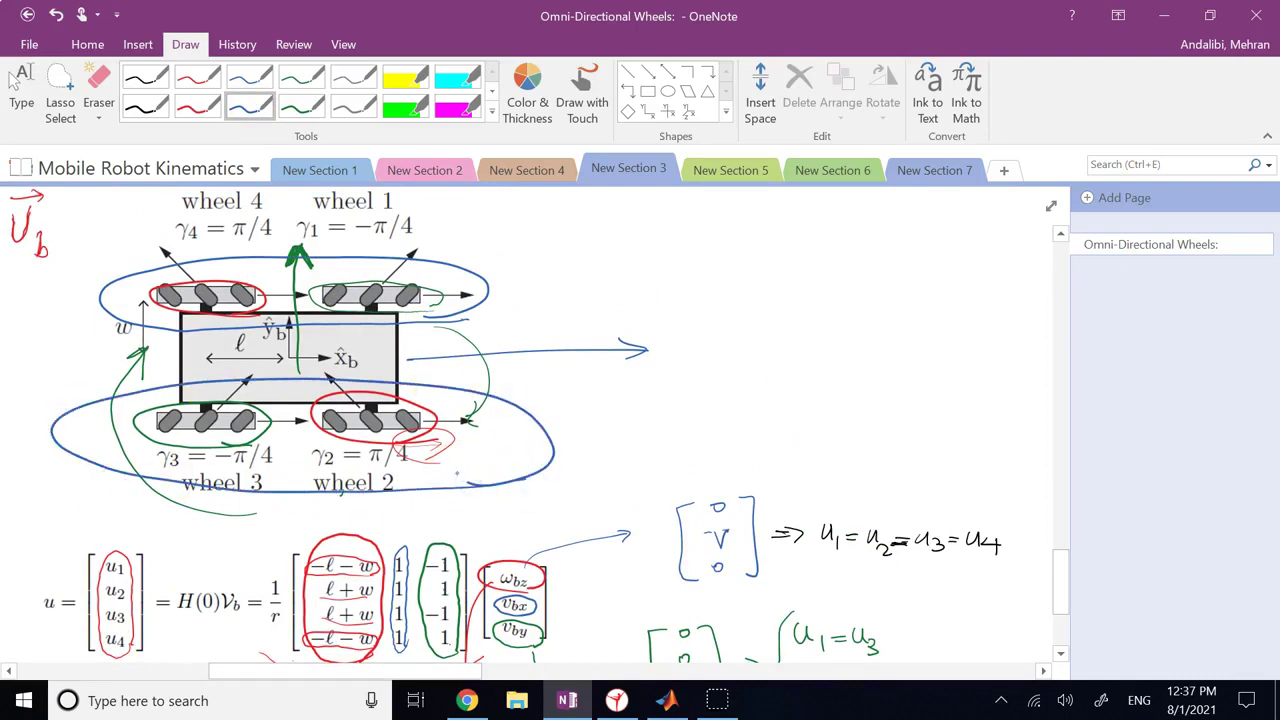
Sketch a round robot with wheels and rotation arrows beside the diagram, then return to typing
{"action": "mouse_move", "coordinate": [846, 419]}
{"action": "left_mouse_down"}
{"action": "mouse_move", "coordinate": [764, 326]}
{"action": "mouse_move", "coordinate": [804, 310]}
{"action": "left_mouse_up"}
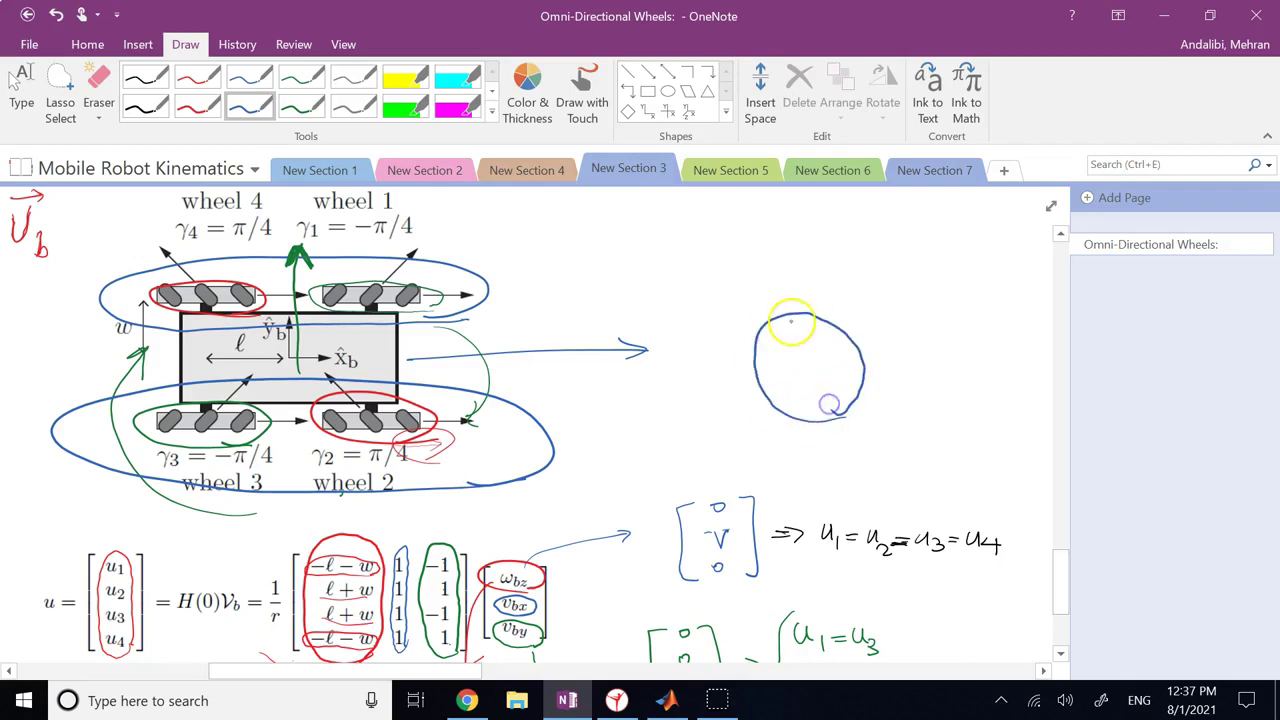
{"action": "left_click_drag", "start_coordinate": [797, 404], "coordinate": [802, 412]}
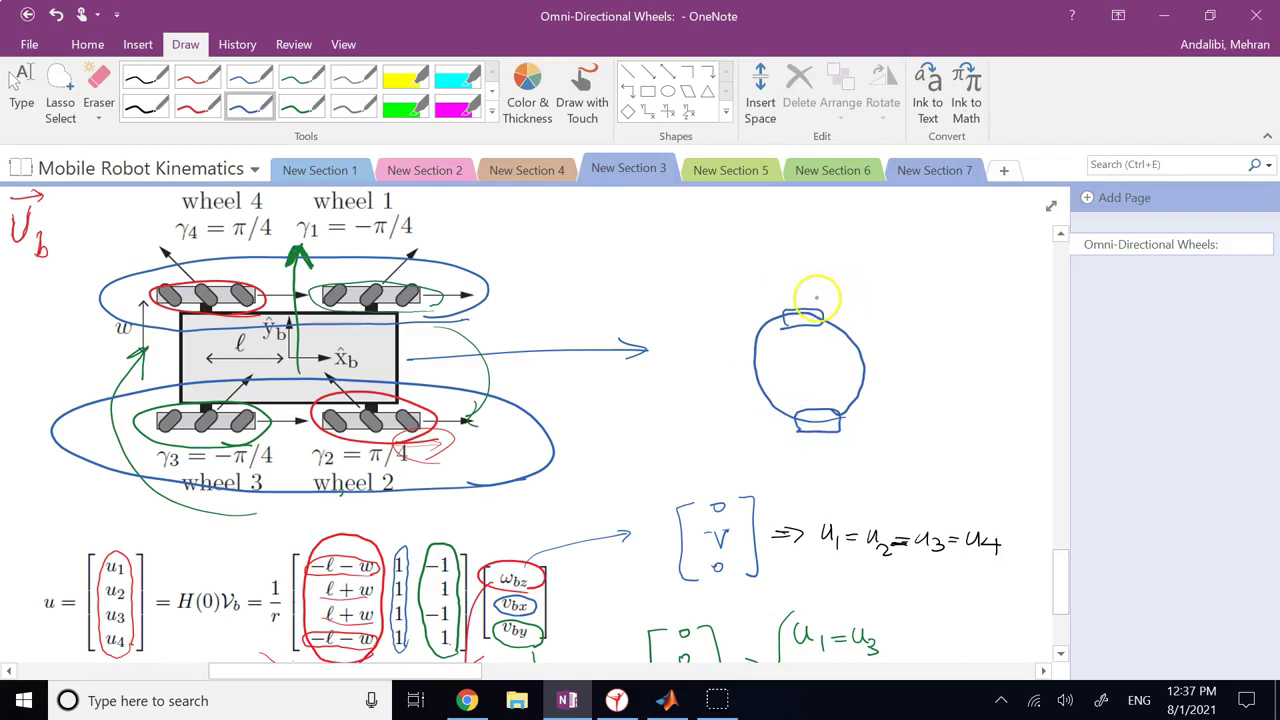
{"action": "left_click_drag", "start_coordinate": [827, 285], "coordinate": [774, 297]}
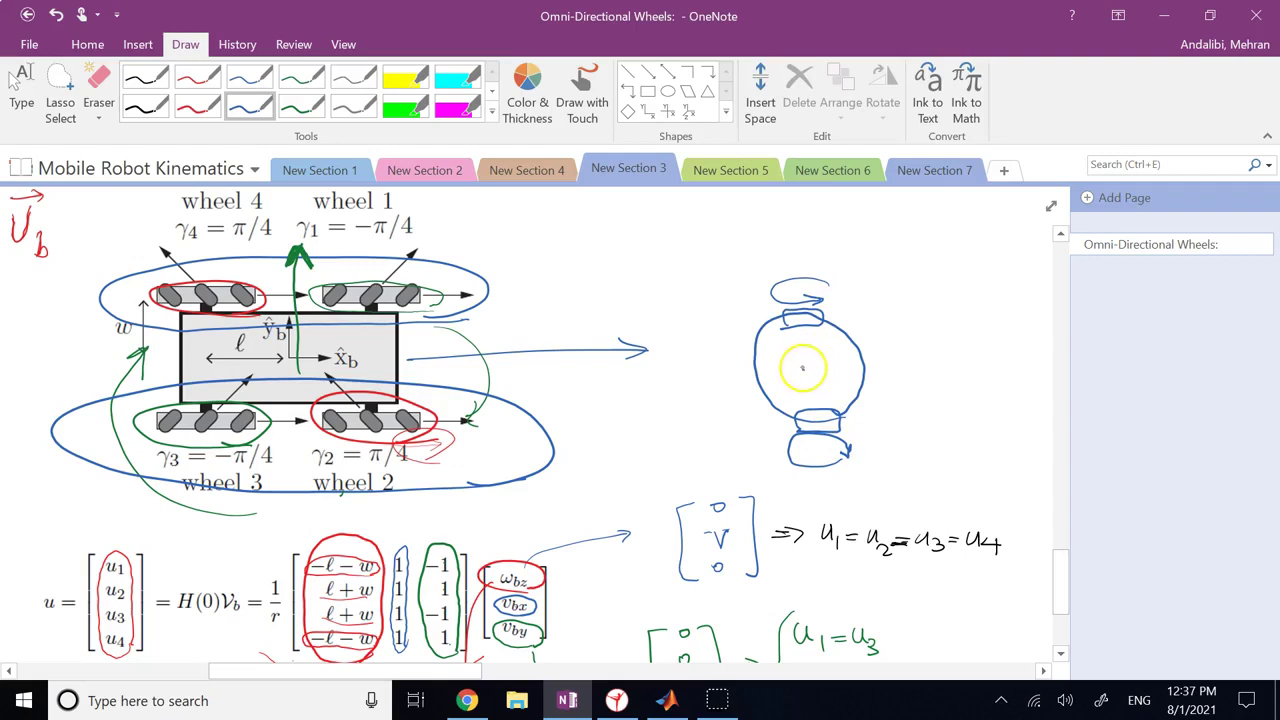
{"action": "left_click_drag", "start_coordinate": [875, 405], "coordinate": [890, 333]}
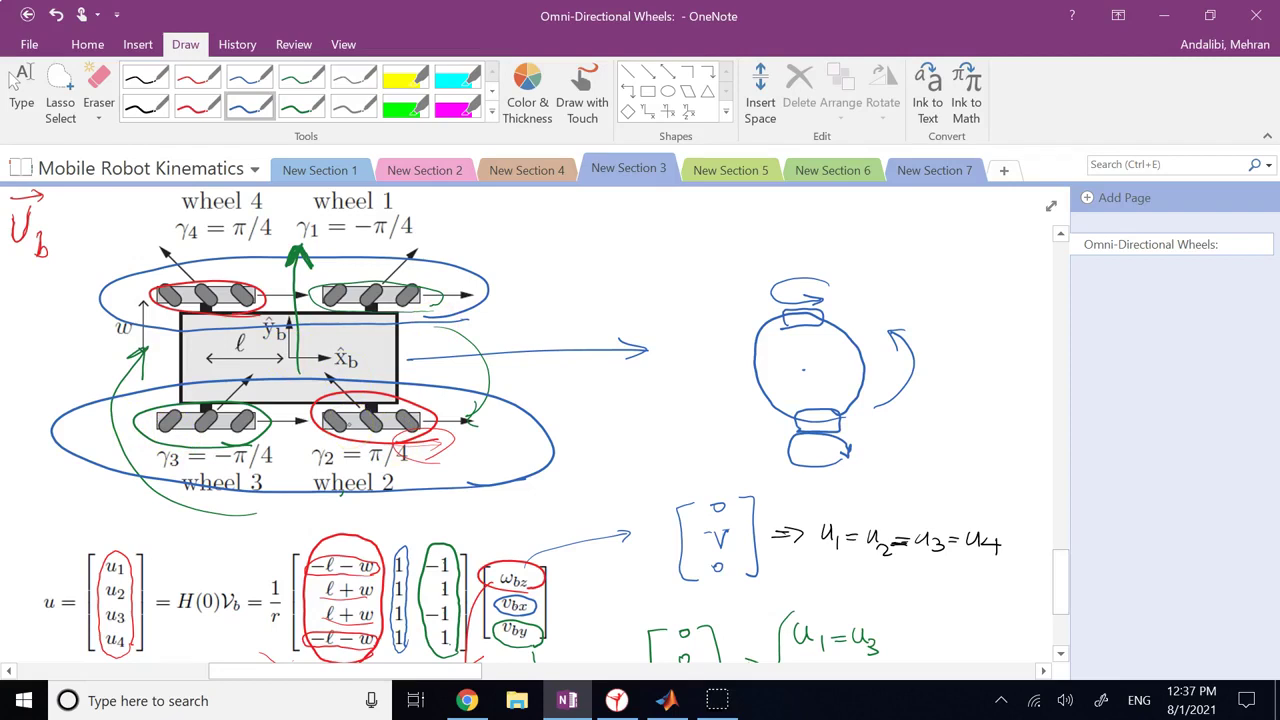
{"action": "left_click", "coordinate": [13, 82]}
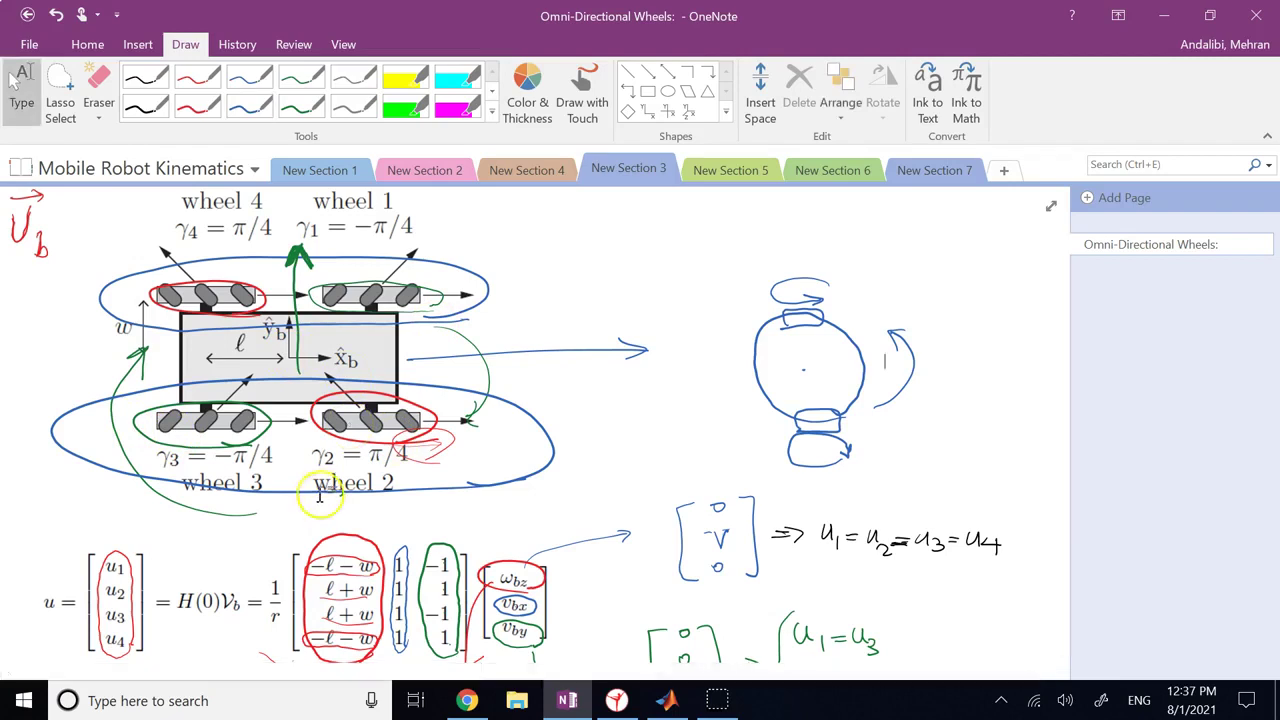
{"action": "scroll", "coordinate": [551, 378], "scroll_direction": "down", "scroll_amount": 4}
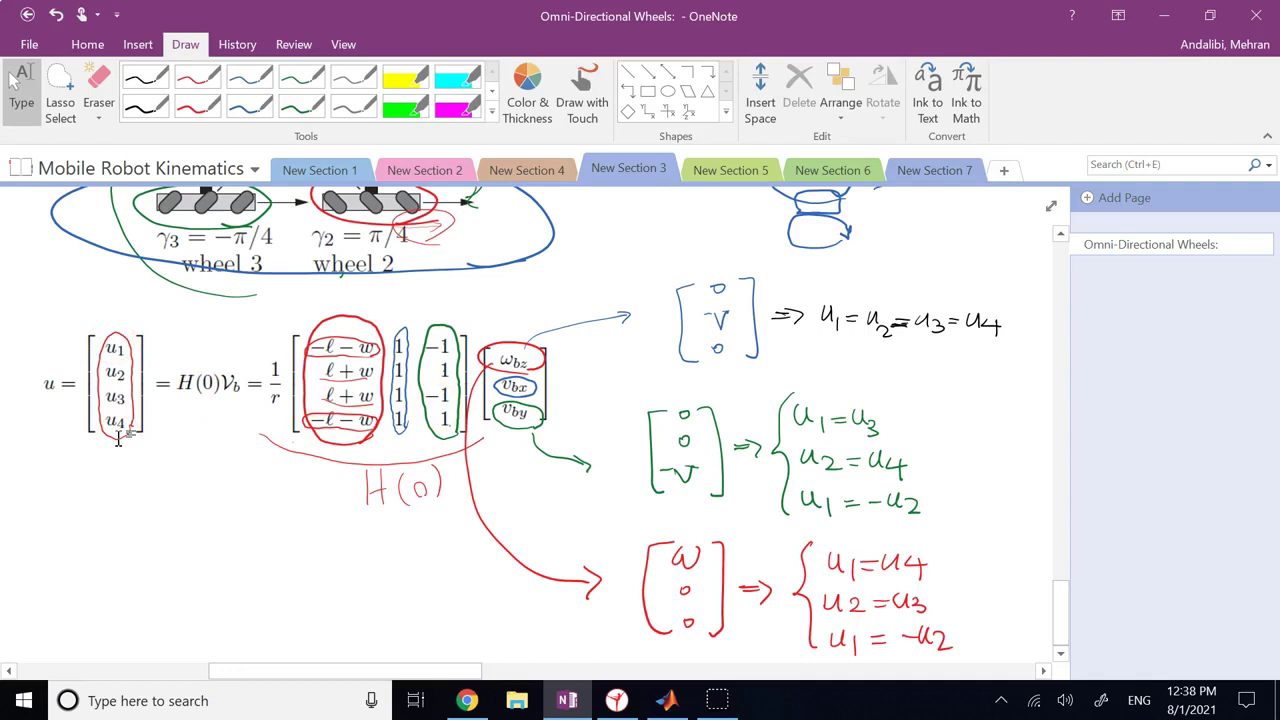
In black, write u, −u beside the green and red equation sets and add an arrow labelled y
{"action": "left_click", "coordinate": [158, 101]}
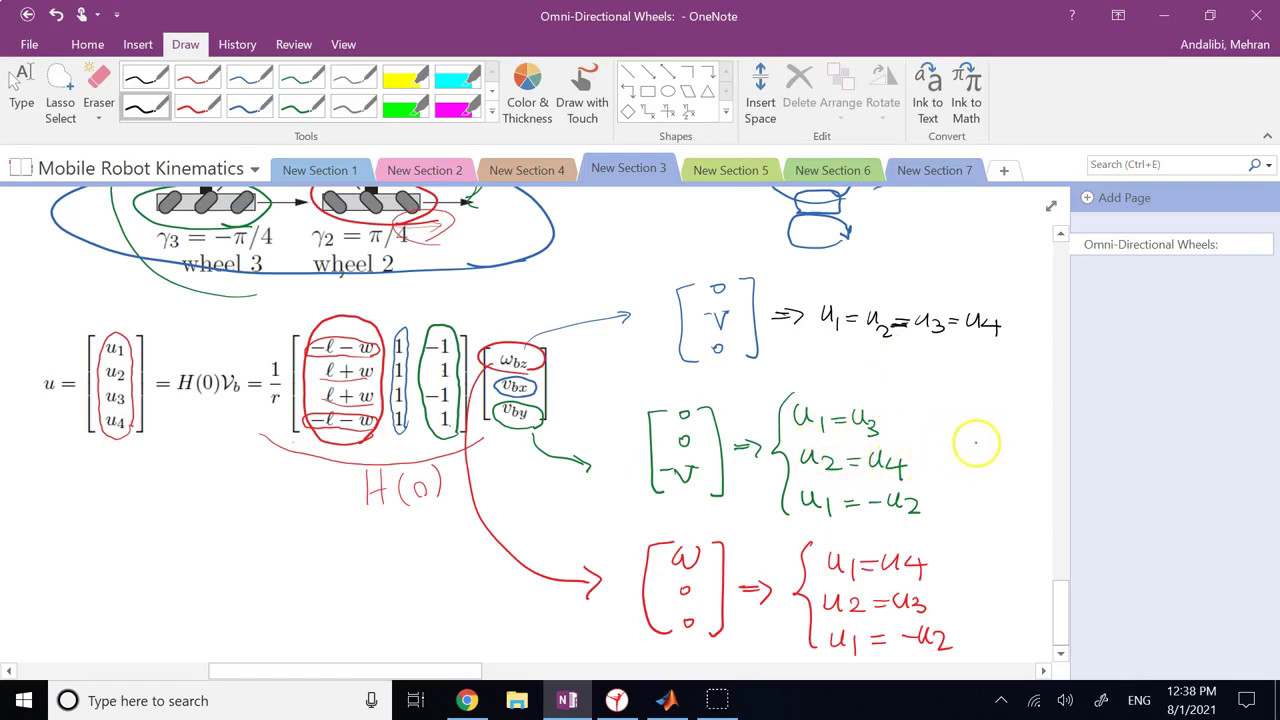
{"action": "mouse_move", "coordinate": [970, 440]}
{"action": "left_mouse_down"}
{"action": "mouse_move", "coordinate": [992, 468]}
{"action": "mouse_move", "coordinate": [1012, 452]}
{"action": "left_mouse_up"}
{"action": "left_click_drag", "start_coordinate": [1018, 458], "coordinate": [1024, 441]}
{"action": "left_click_drag", "start_coordinate": [979, 571], "coordinate": [1040, 576]}
{"action": "left_click_drag", "start_coordinate": [900, 287], "coordinate": [958, 270]}
{"action": "left_click_drag", "start_coordinate": [977, 260], "coordinate": [988, 290]}
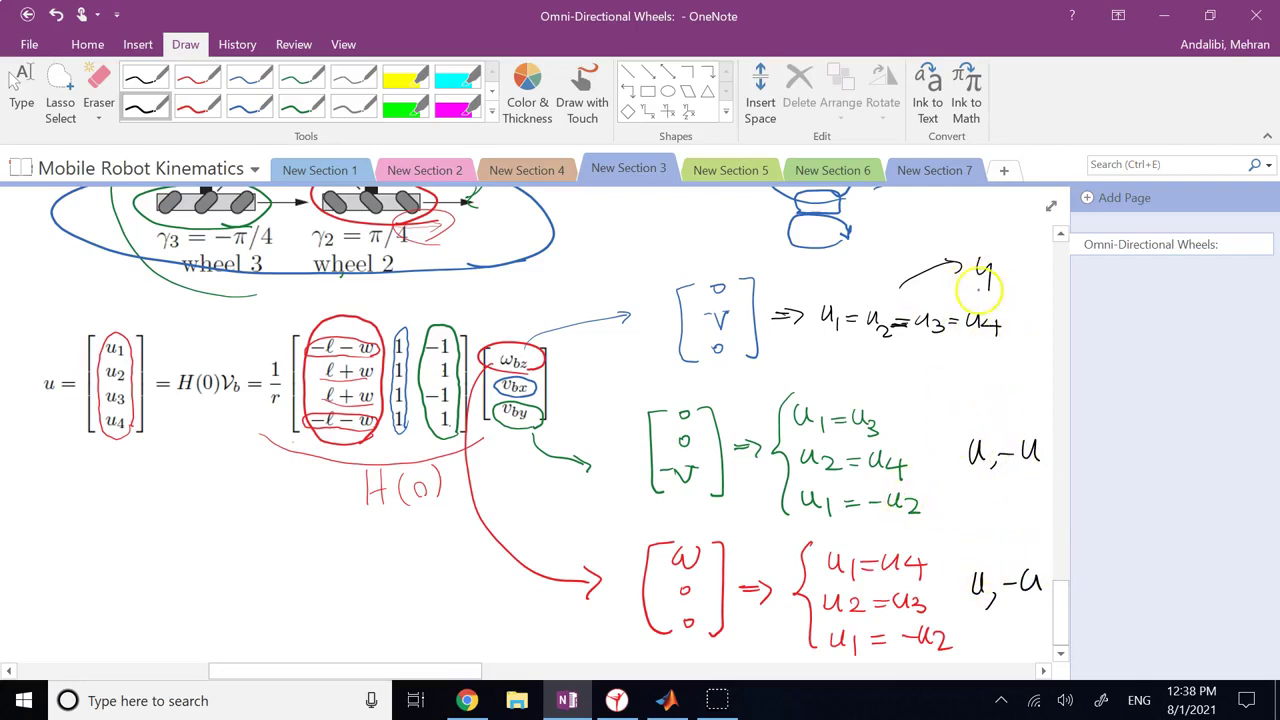
Circle V, −V and ω in the three vectors, then switch to CoppeliaSim
{"action": "mouse_move", "coordinate": [740, 302]}
{"action": "left_mouse_down"}
{"action": "mouse_move", "coordinate": [700, 330]}
{"action": "mouse_move", "coordinate": [742, 306]}
{"action": "left_mouse_up"}
{"action": "mouse_move", "coordinate": [700, 458]}
{"action": "left_mouse_down"}
{"action": "mouse_move", "coordinate": [662, 474]}
{"action": "mouse_move", "coordinate": [705, 476]}
{"action": "left_mouse_up"}
{"action": "mouse_move", "coordinate": [710, 548]}
{"action": "left_mouse_down"}
{"action": "mouse_move", "coordinate": [667, 560]}
{"action": "mouse_move", "coordinate": [703, 576]}
{"action": "left_mouse_up"}
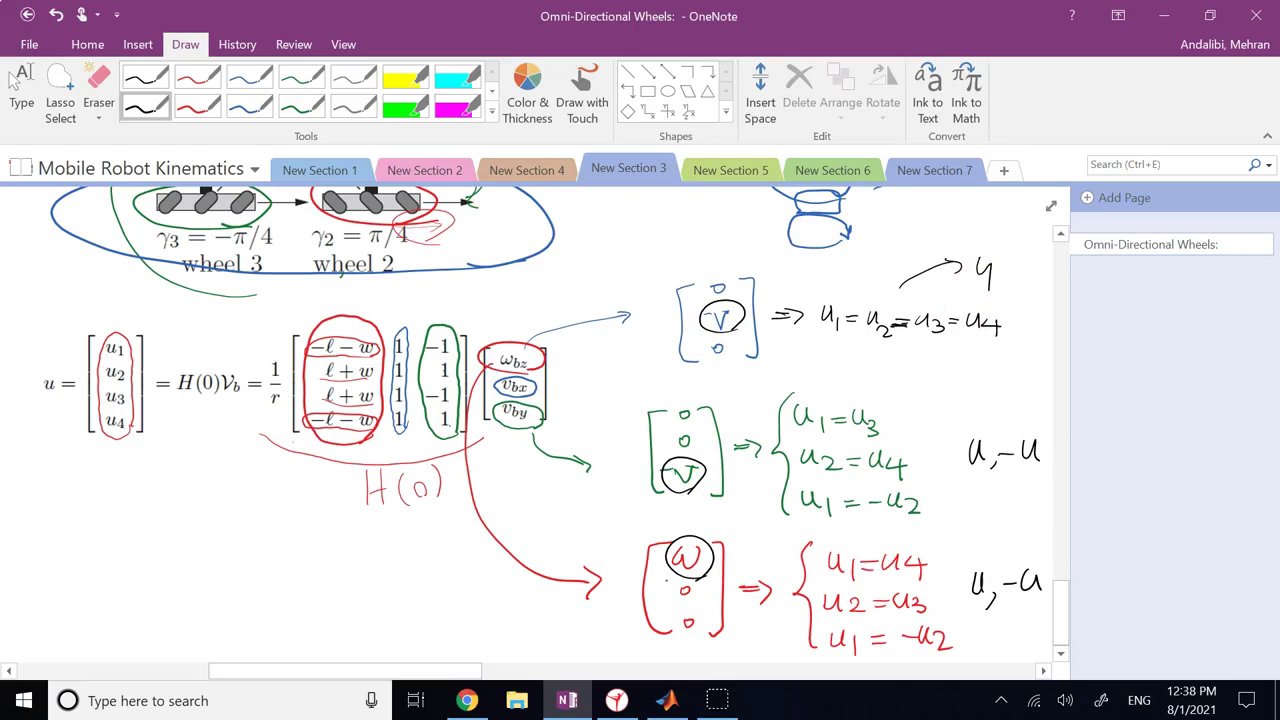
{"action": "left_click", "coordinate": [14, 80]}
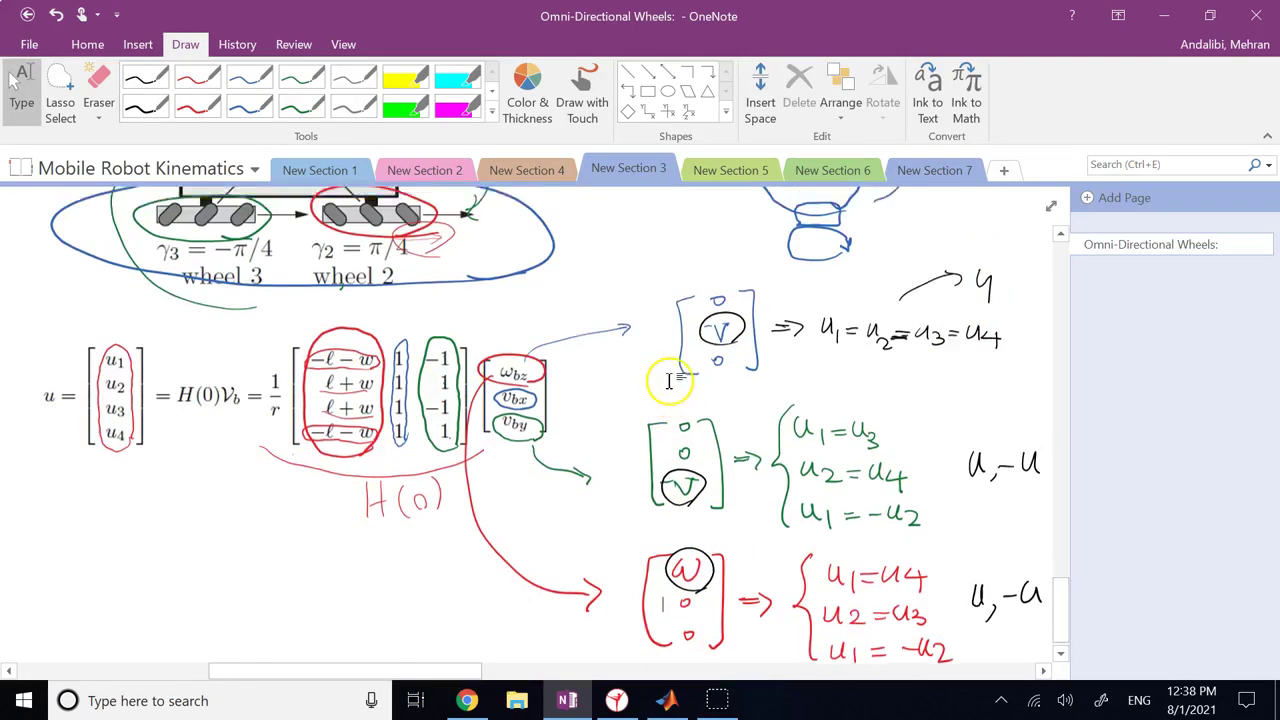
{"action": "scroll", "coordinate": [666, 590], "scroll_direction": "up", "scroll_amount": 5}
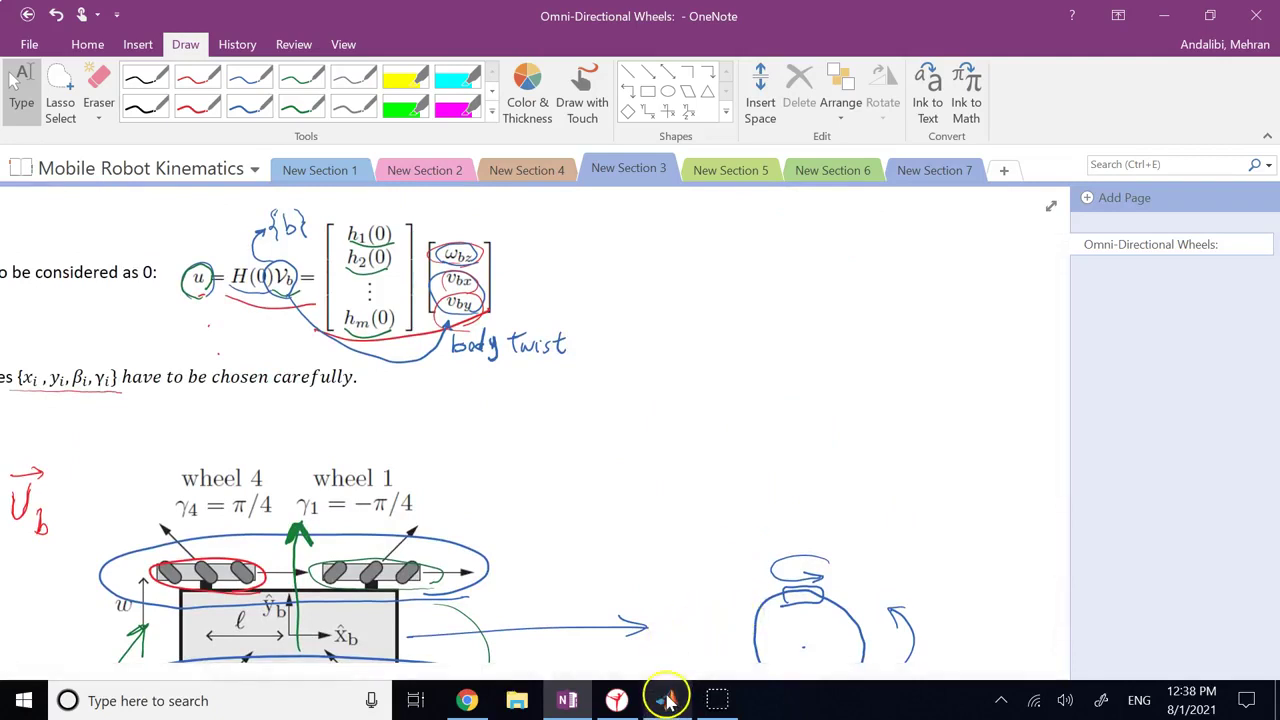
{"action": "left_click", "coordinate": [615, 702]}
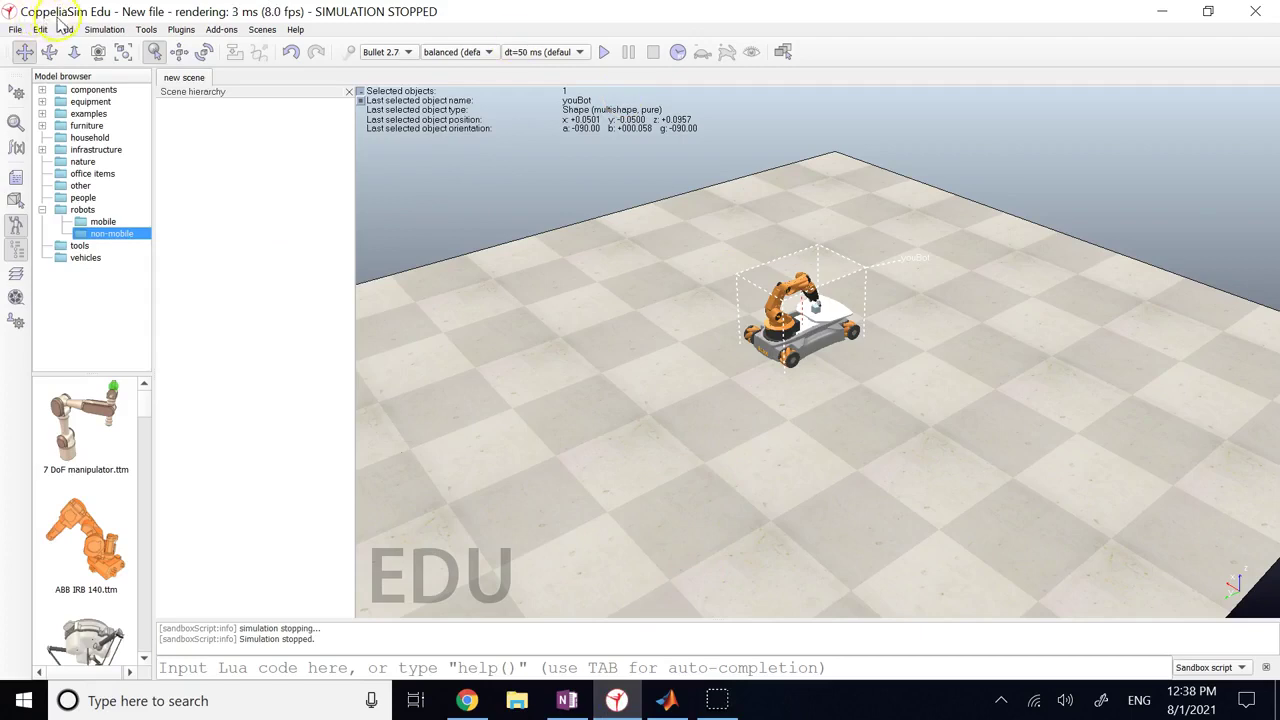
Show the mobile robot models and widen the model library panel
{"action": "left_click", "coordinate": [92, 222]}
{"action": "left_click_drag", "start_coordinate": [157, 434], "coordinate": [312, 434]}
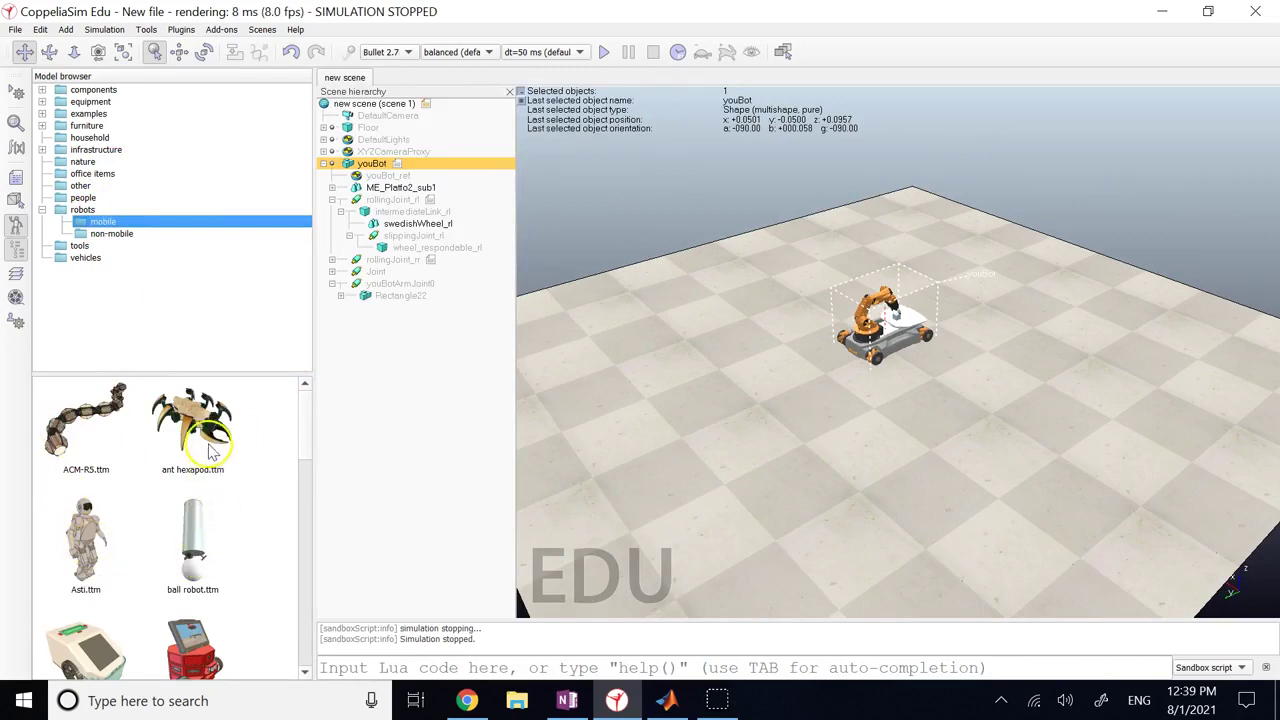
{"action": "scroll", "coordinate": [207, 452], "scroll_direction": "down", "scroll_amount": 1}
{"action": "scroll", "coordinate": [207, 452], "scroll_direction": "down", "scroll_amount": 1}
{"action": "scroll", "coordinate": [207, 452], "scroll_direction": "down", "scroll_amount": 1}
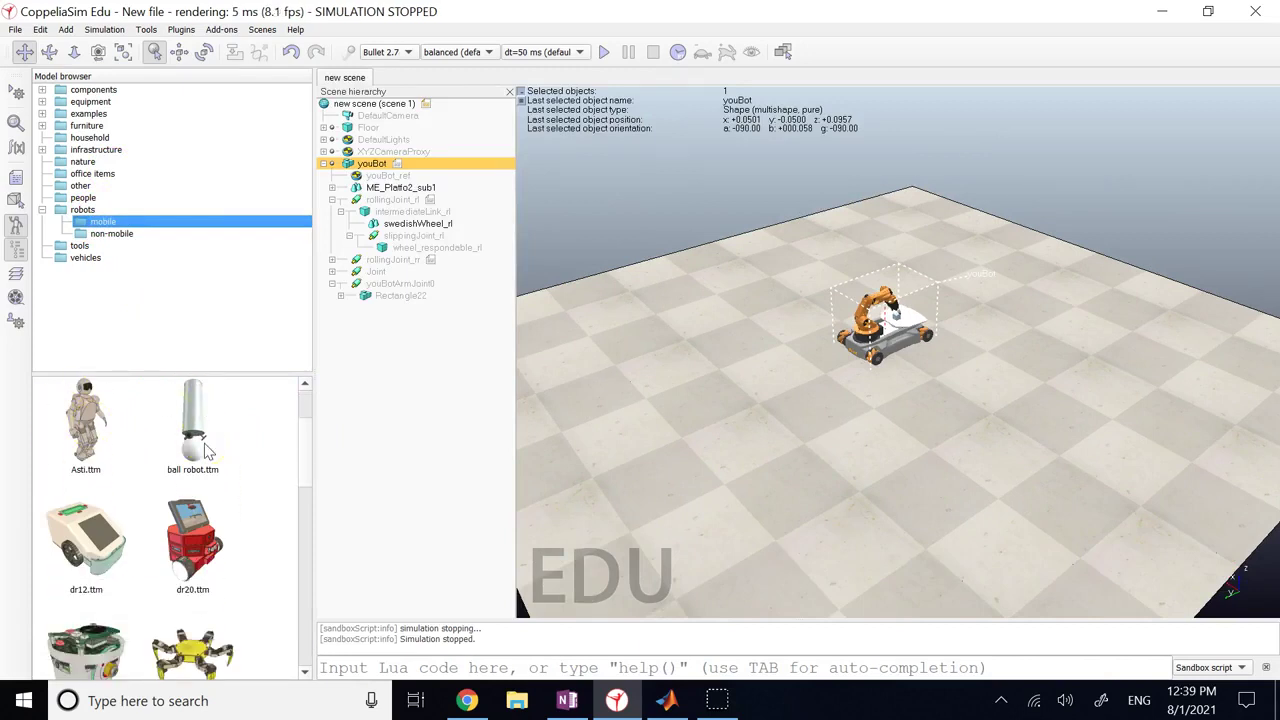
{"action": "scroll", "coordinate": [207, 452], "scroll_direction": "down", "scroll_amount": 1}
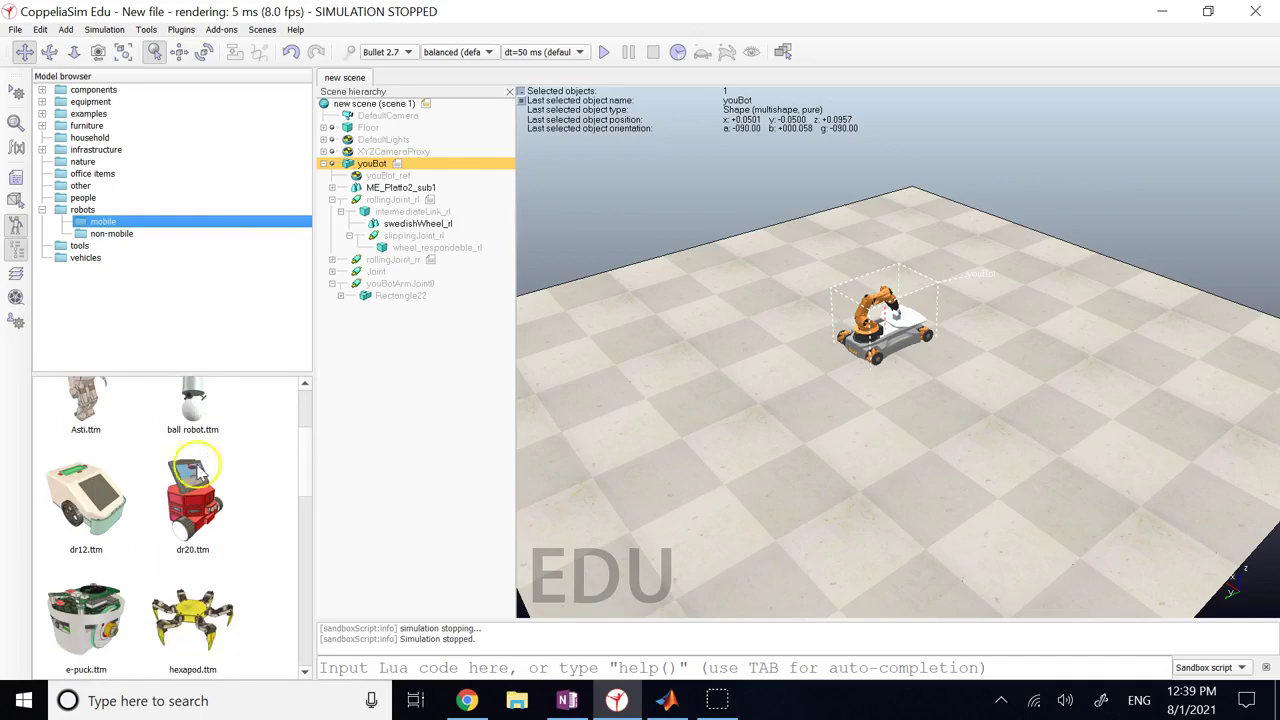
Scroll through the remaining mobile robot thumbnails, then open the non-mobile category
{"action": "left_click", "coordinate": [90, 578]}
{"action": "scroll", "coordinate": [90, 578], "scroll_direction": "down", "scroll_amount": 2}
{"action": "scroll", "coordinate": [90, 578], "scroll_direction": "down", "scroll_amount": 3}
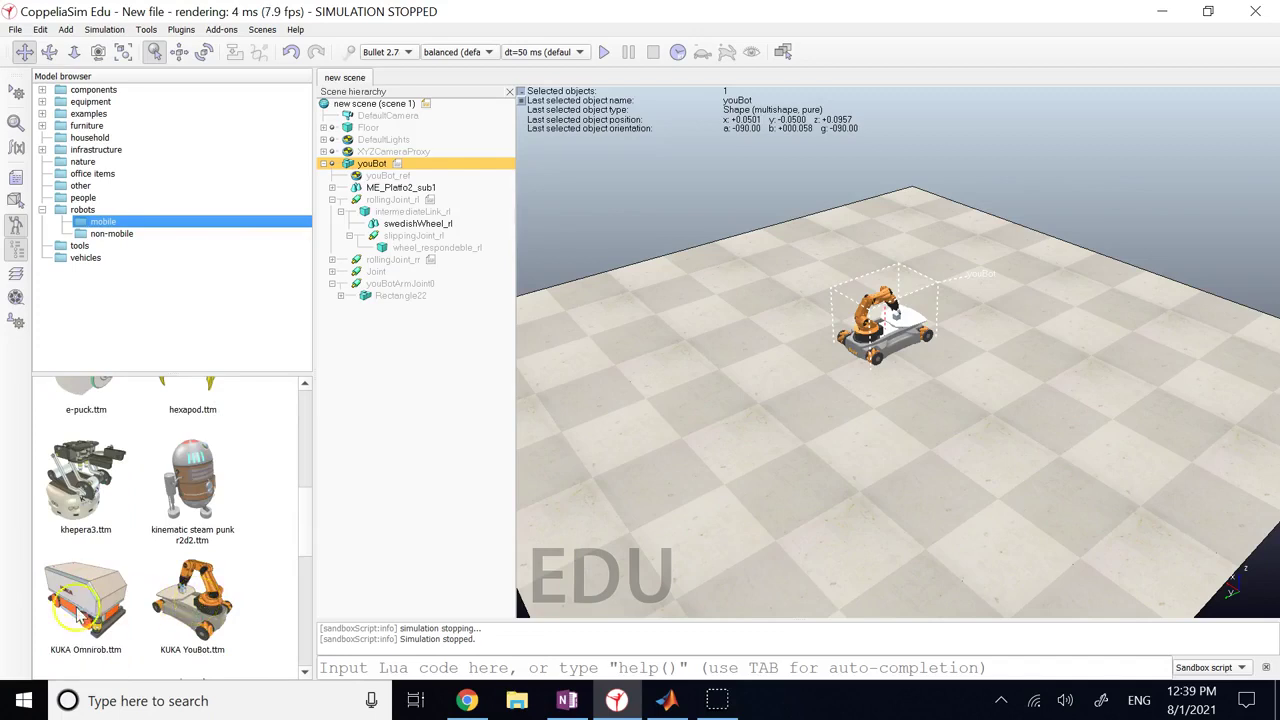
{"action": "scroll", "coordinate": [103, 595], "scroll_direction": "down", "scroll_amount": 4}
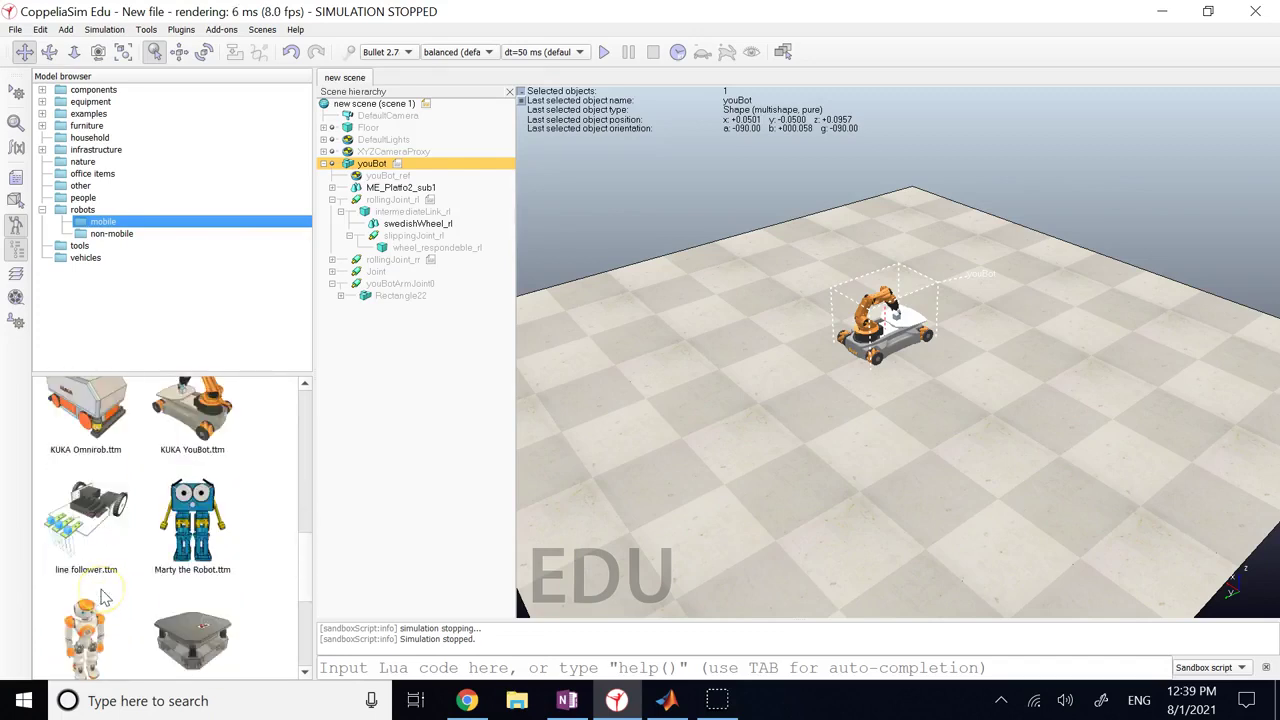
{"action": "scroll", "coordinate": [120, 590], "scroll_direction": "down", "scroll_amount": 2}
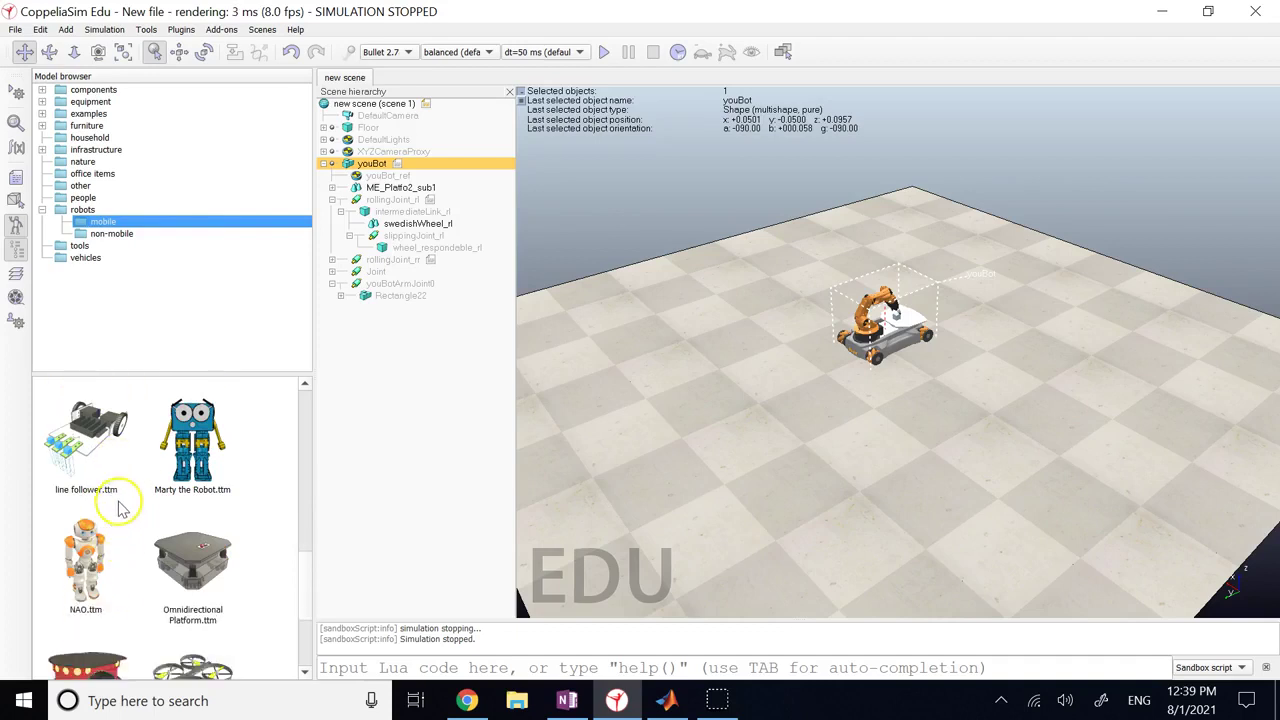
{"action": "scroll", "coordinate": [183, 560], "scroll_direction": "down", "scroll_amount": 1}
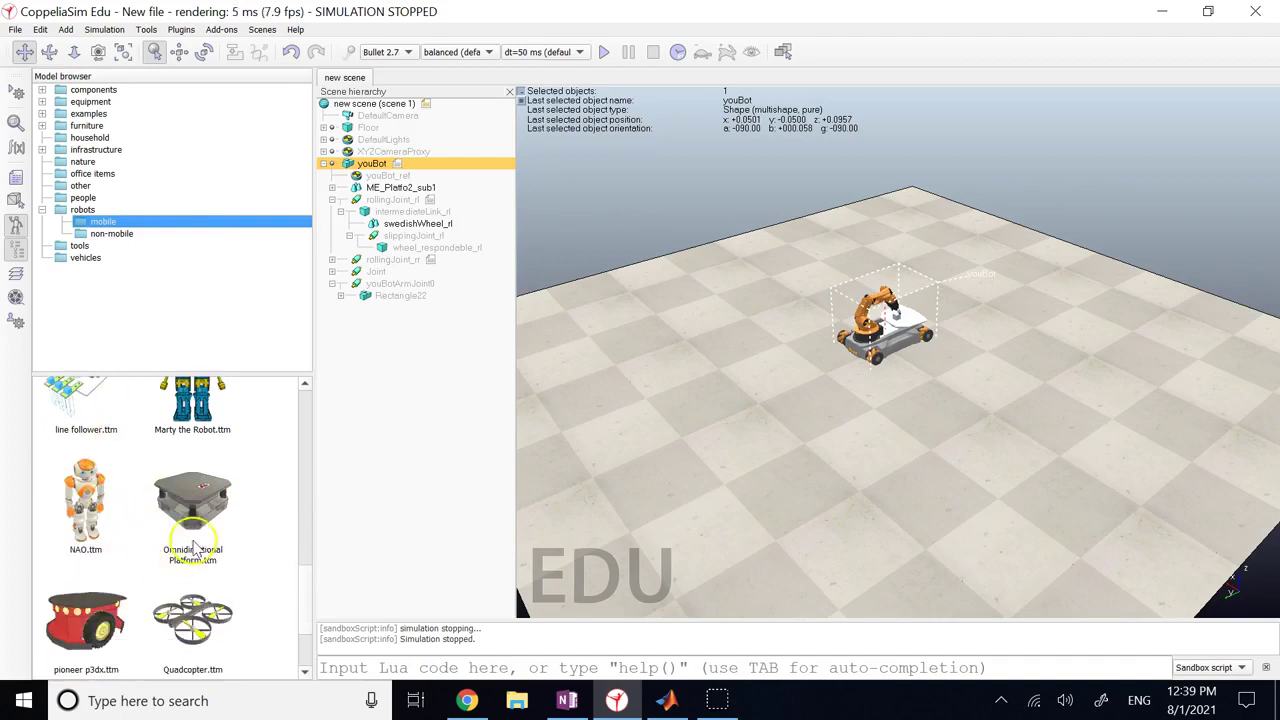
{"action": "scroll", "coordinate": [205, 520], "scroll_direction": "down", "scroll_amount": 2}
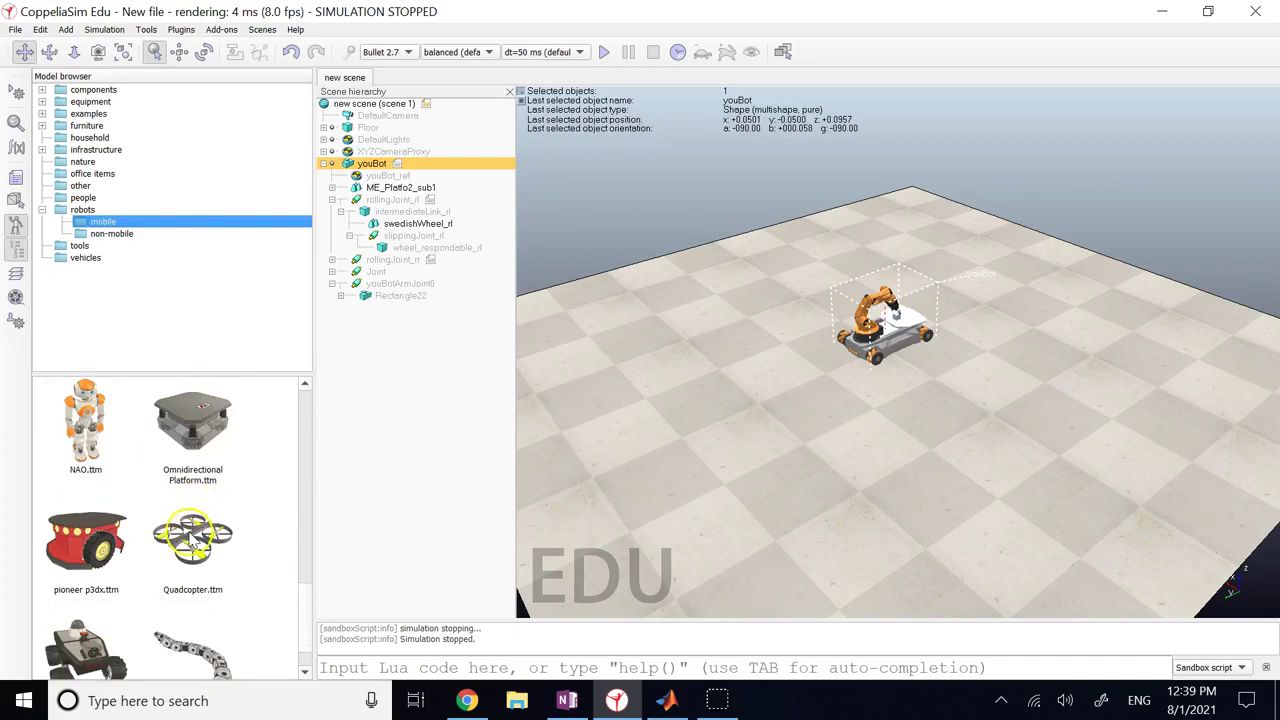
{"action": "scroll", "coordinate": [183, 555], "scroll_direction": "down", "scroll_amount": 1}
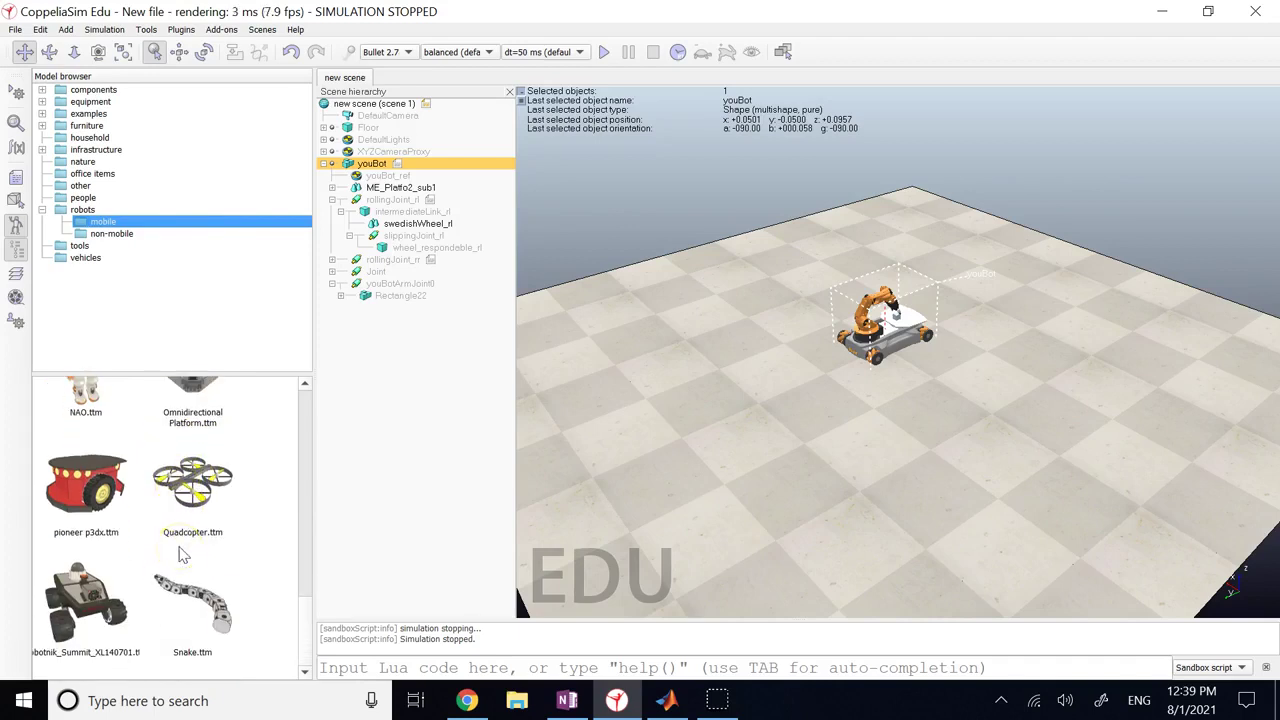
{"action": "scroll", "coordinate": [170, 555], "scroll_direction": "up", "scroll_amount": 3}
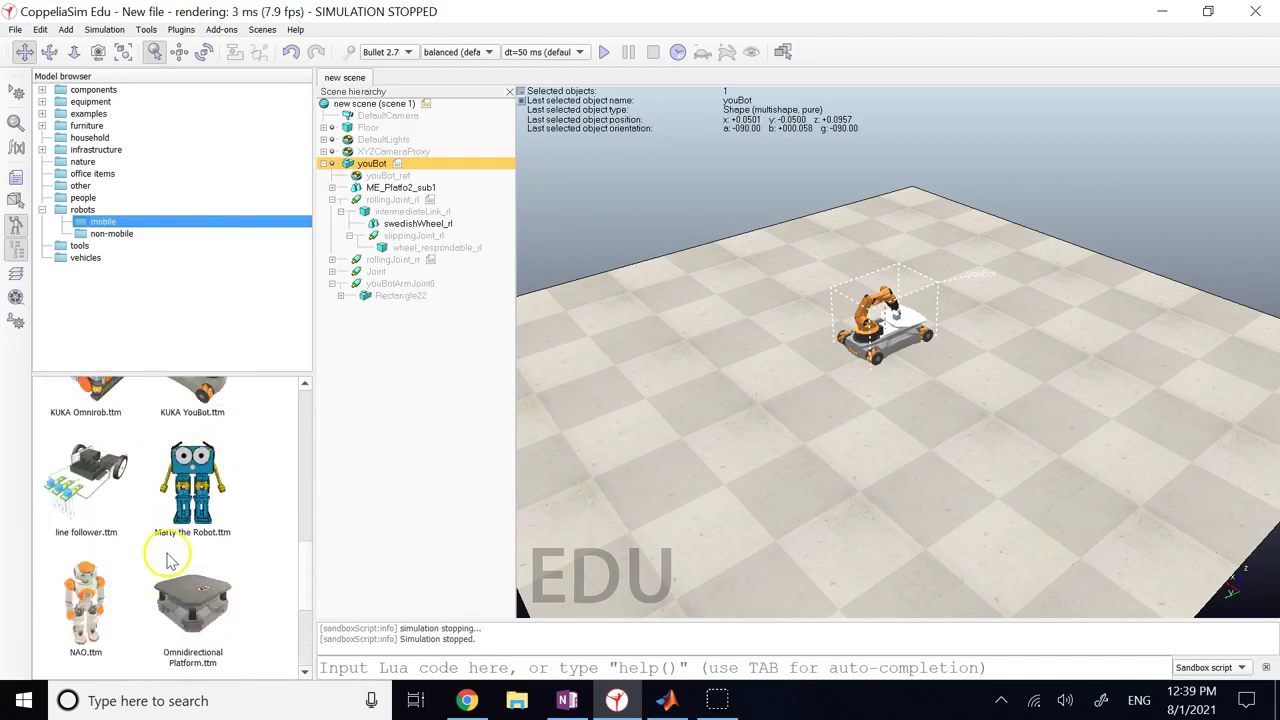
{"action": "left_click", "coordinate": [113, 234]}
Scroll through the non-mobile robot model thumbnails
{"action": "scroll", "coordinate": [200, 640], "scroll_direction": "up", "scroll_amount": 5}
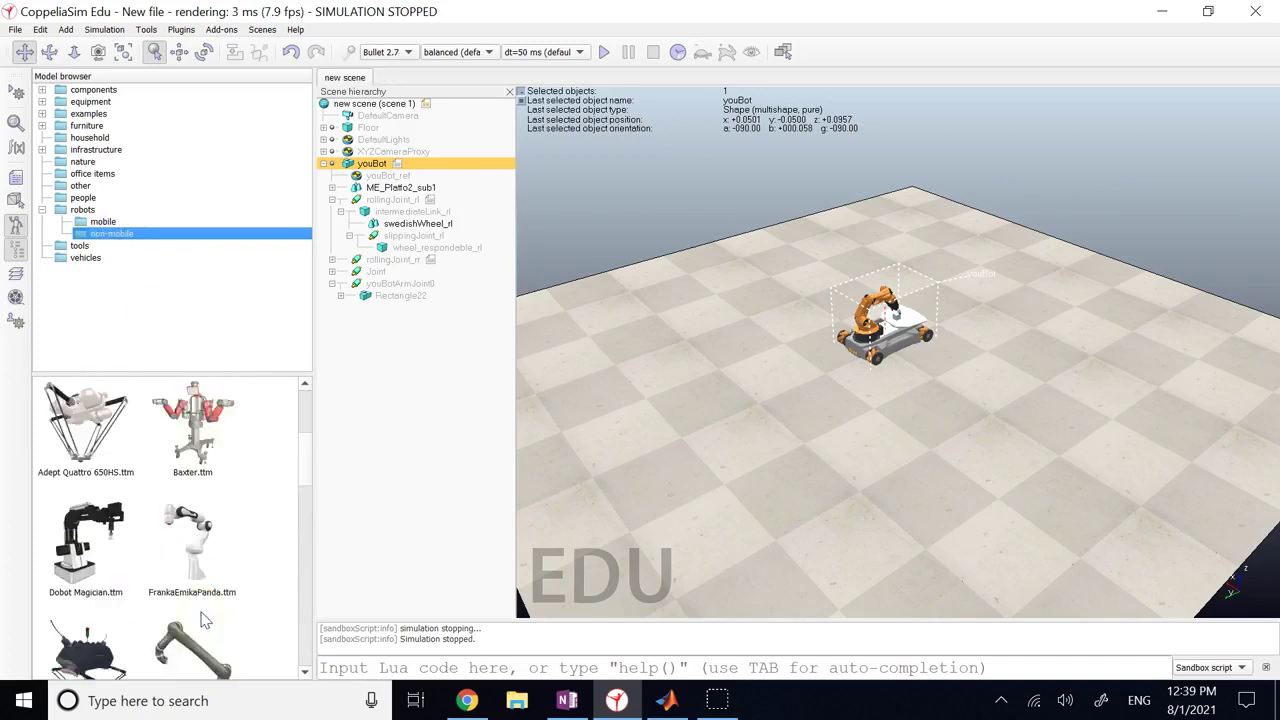
{"action": "scroll", "coordinate": [220, 580], "scroll_direction": "up", "scroll_amount": 4}
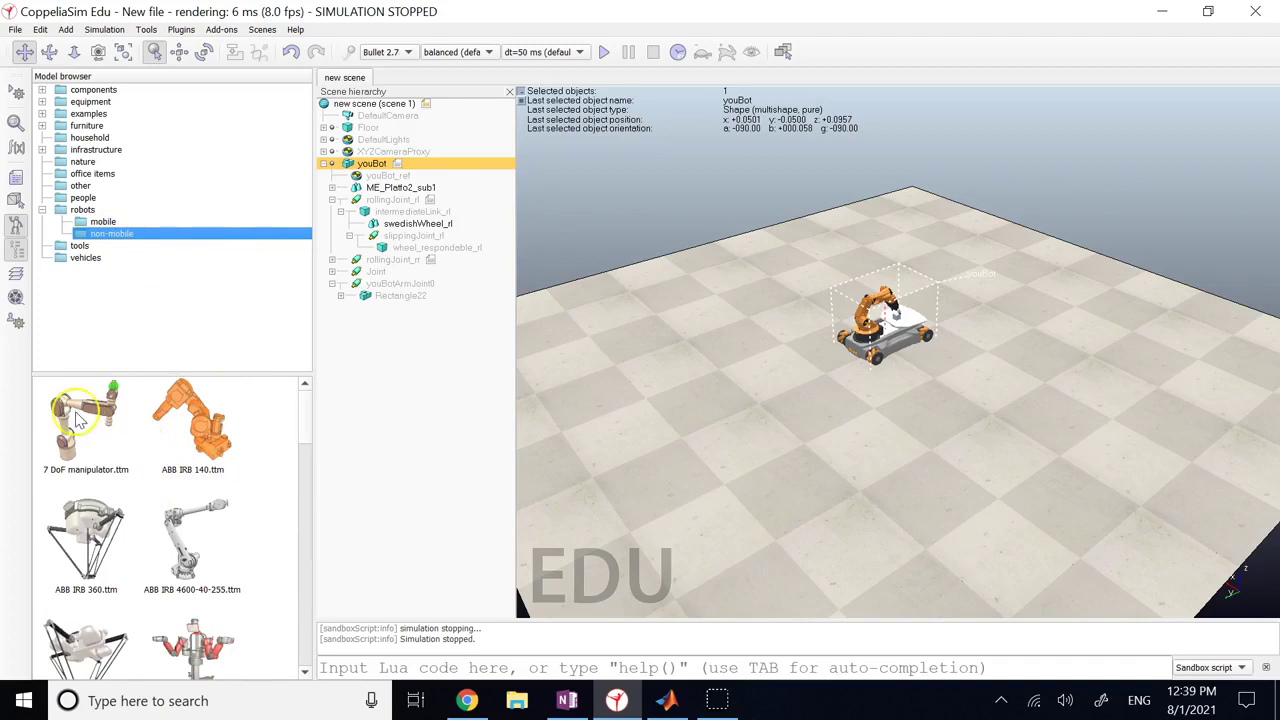
{"action": "scroll", "coordinate": [137, 545], "scroll_direction": "down", "scroll_amount": 1}
{"action": "scroll", "coordinate": [137, 545], "scroll_direction": "down", "scroll_amount": 3}
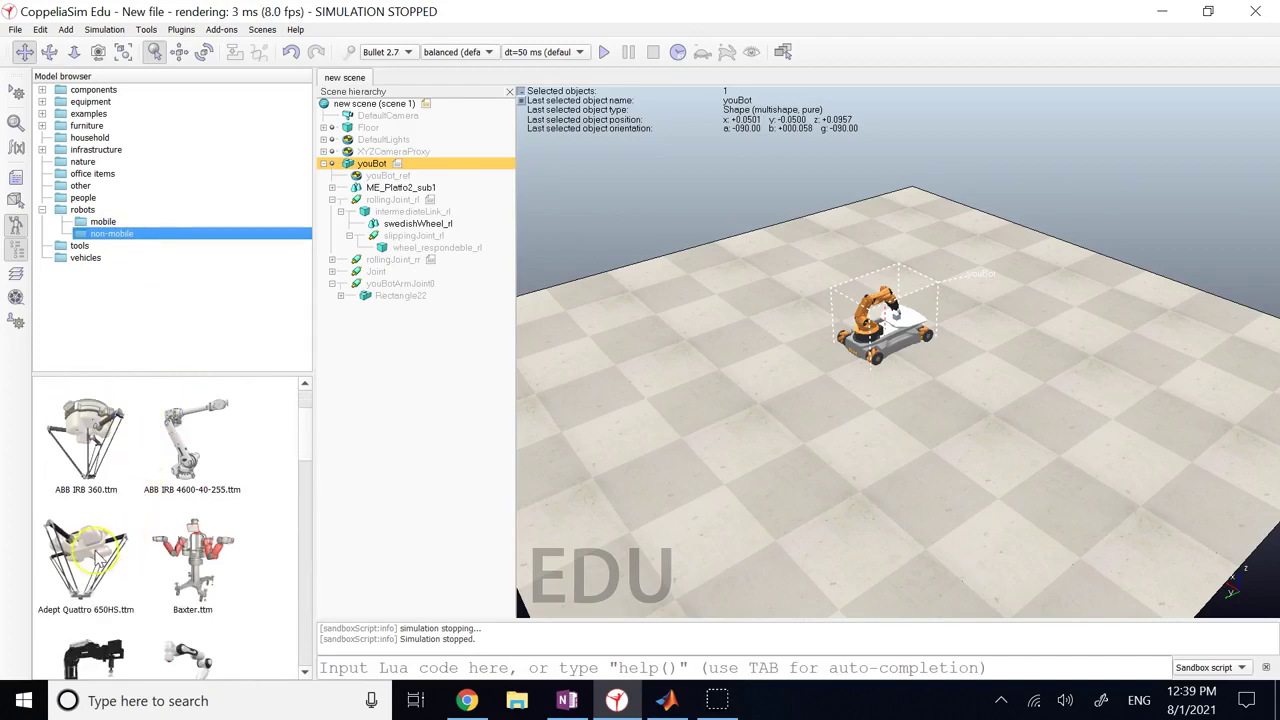
{"action": "scroll", "coordinate": [100, 558], "scroll_direction": "down", "scroll_amount": 3}
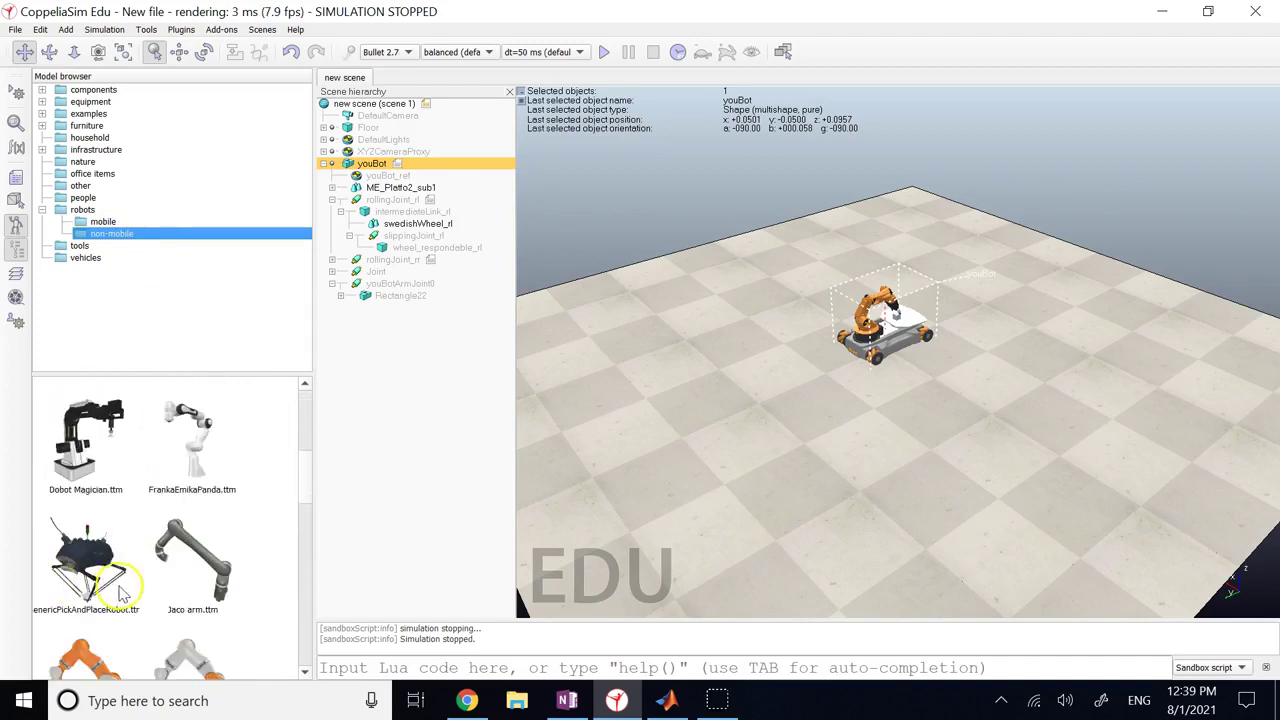
{"action": "scroll", "coordinate": [128, 590], "scroll_direction": "down", "scroll_amount": 5}
{"action": "scroll", "coordinate": [131, 598], "scroll_direction": "down", "scroll_amount": 3}
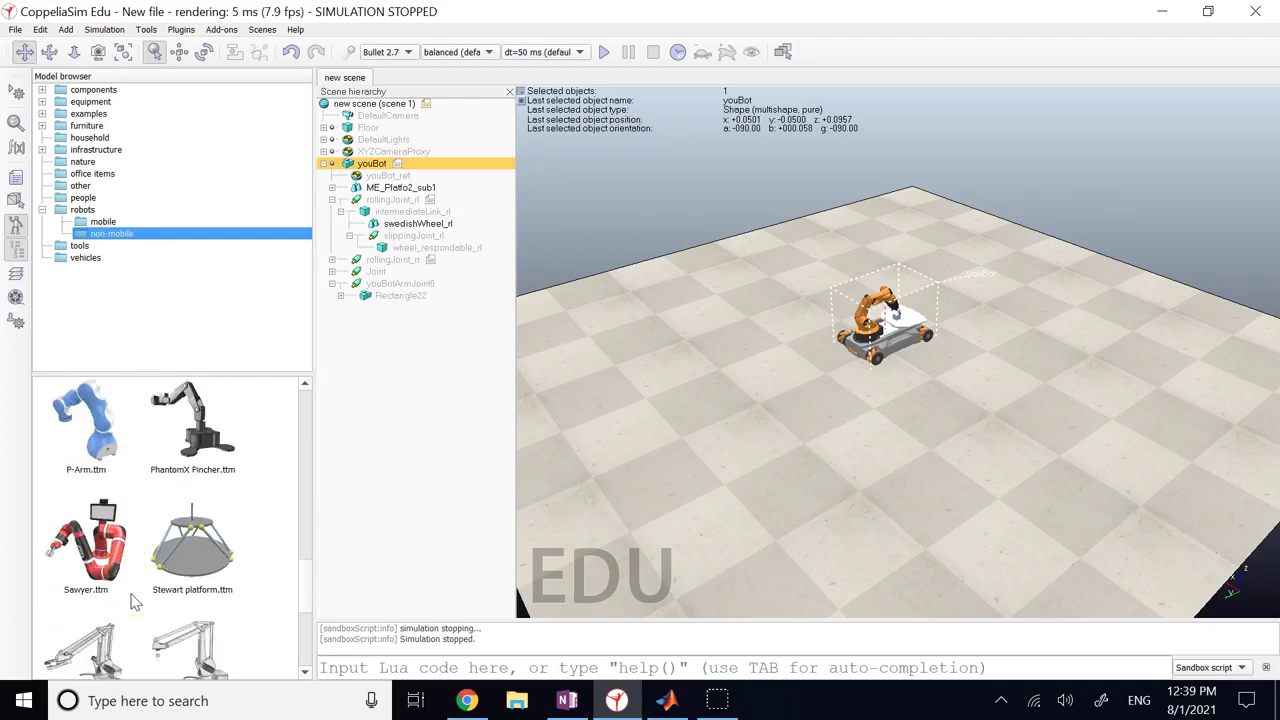
{"action": "left_click", "coordinate": [86, 550]}
{"action": "scroll", "coordinate": [220, 570], "scroll_direction": "down", "scroll_amount": 5}
{"action": "scroll", "coordinate": [220, 570], "scroll_direction": "down", "scroll_amount": 2}
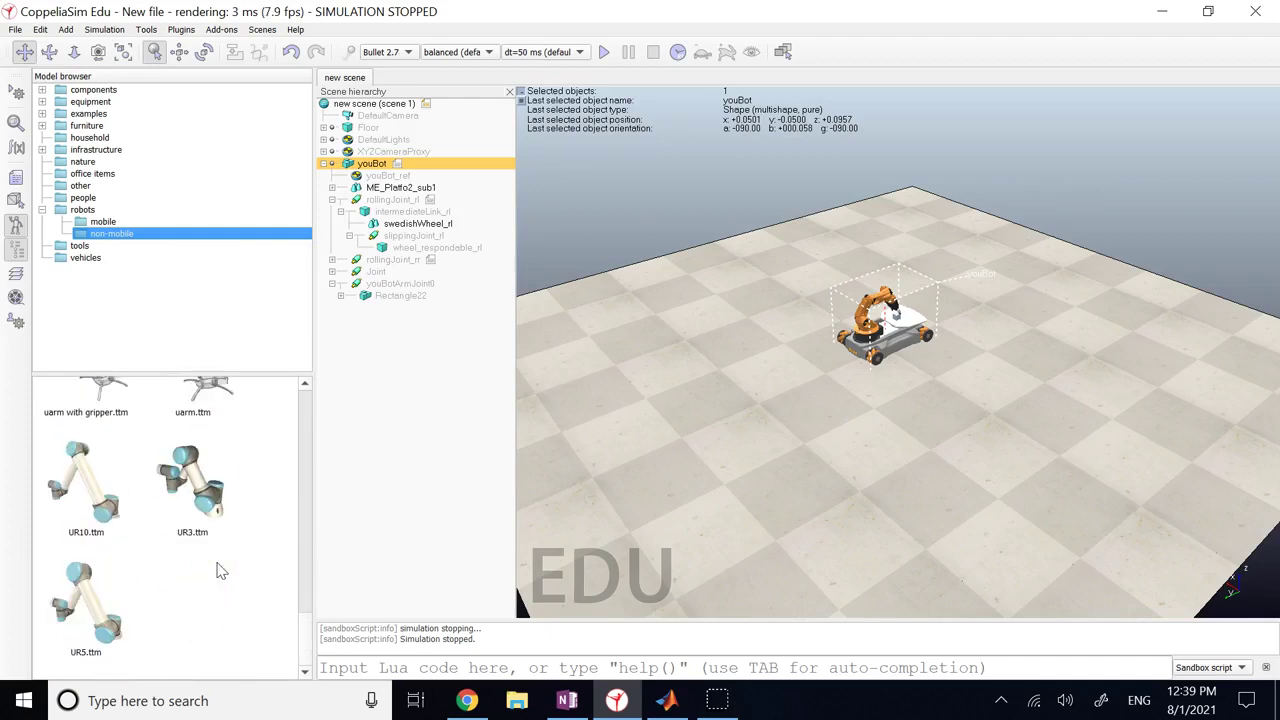
Keep browsing the non-mobile models, then return to the mobile robots category
{"action": "left_click", "coordinate": [220, 571]}
{"action": "scroll", "coordinate": [215, 575], "scroll_direction": "up", "scroll_amount": 10}
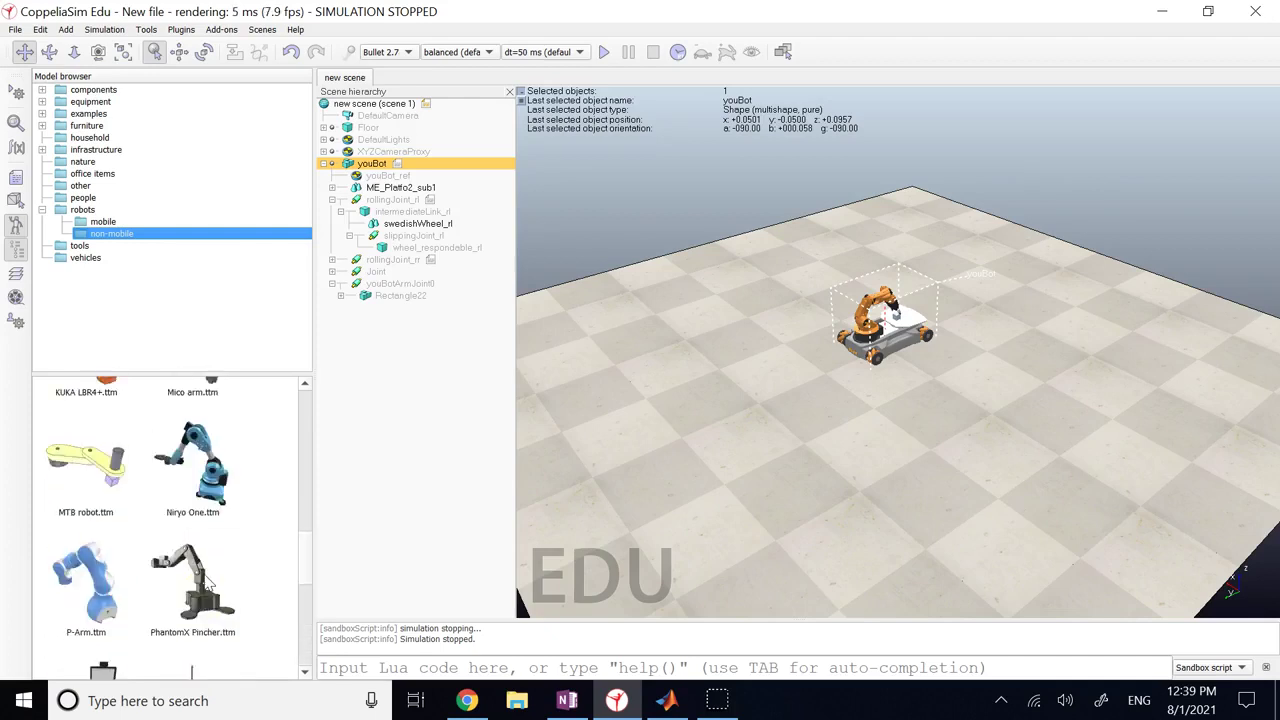
{"action": "scroll", "coordinate": [215, 585], "scroll_direction": "down", "scroll_amount": 5}
{"action": "left_click", "coordinate": [307, 555]}
{"action": "left_click_drag", "start_coordinate": [307, 555], "coordinate": [312, 355]}
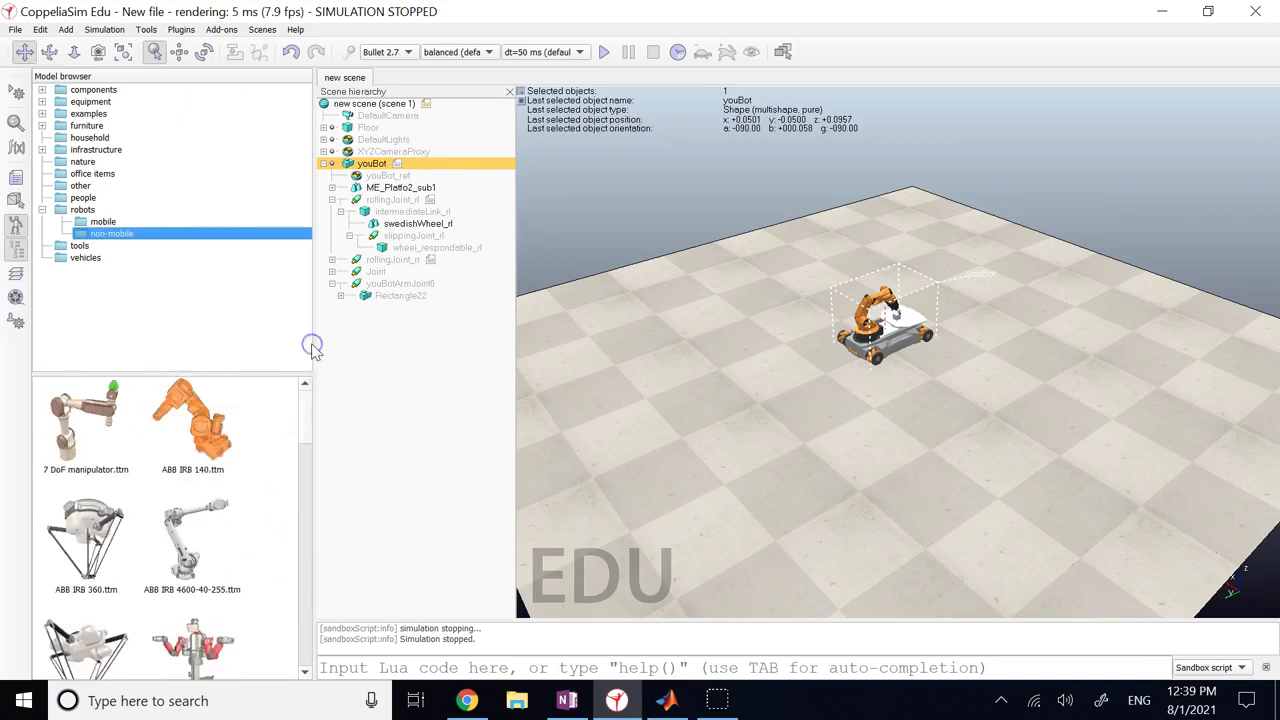
{"action": "left_click", "coordinate": [726, 340]}
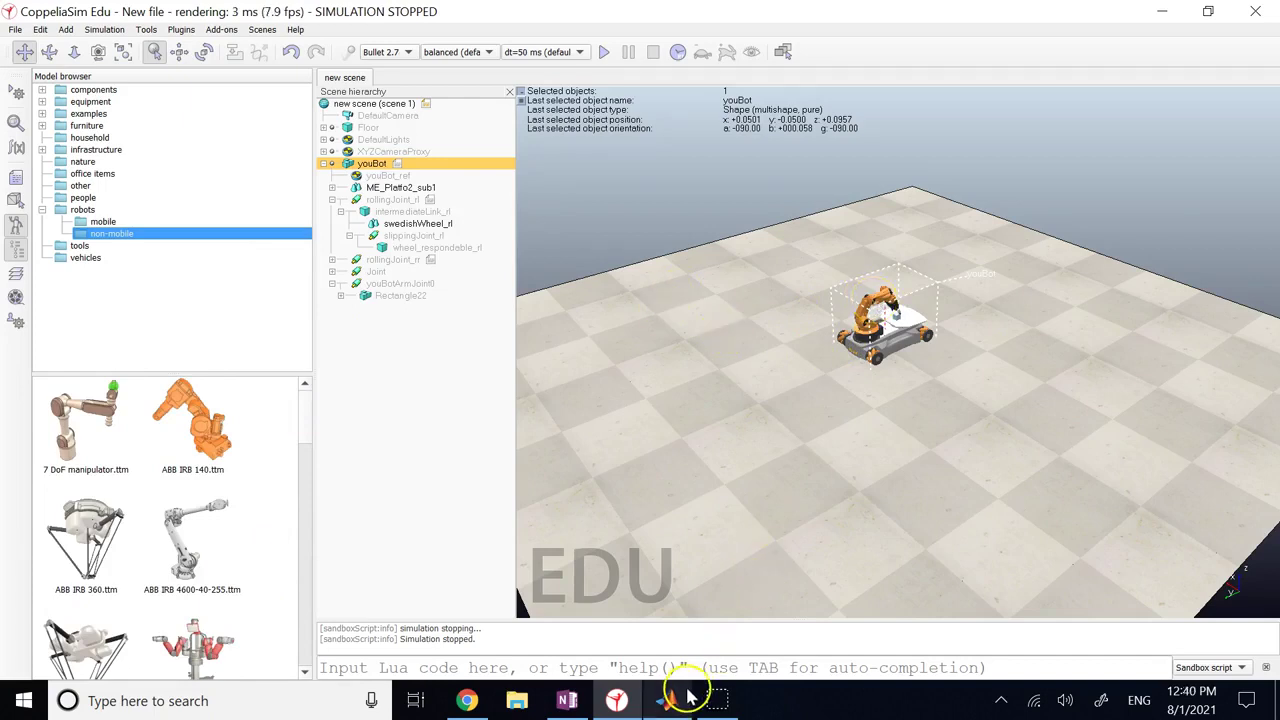
{"action": "left_click", "coordinate": [1049, 167]}
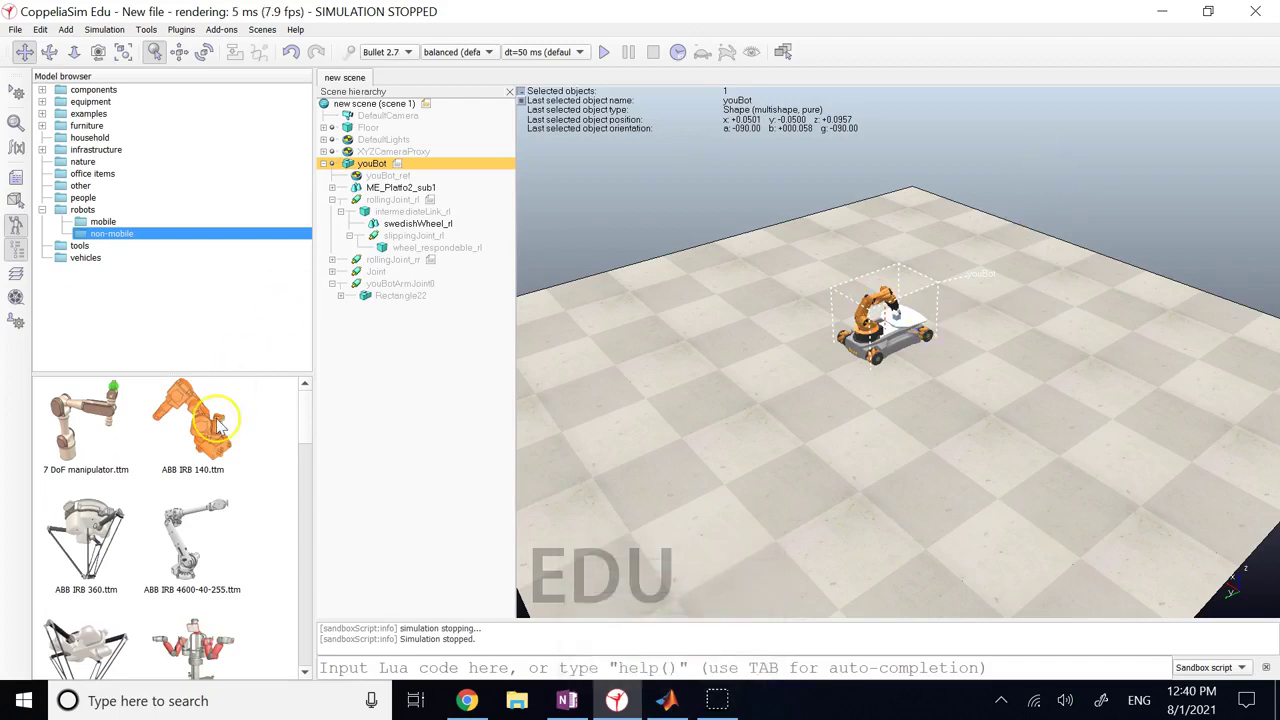
{"action": "left_click", "coordinate": [92, 224]}
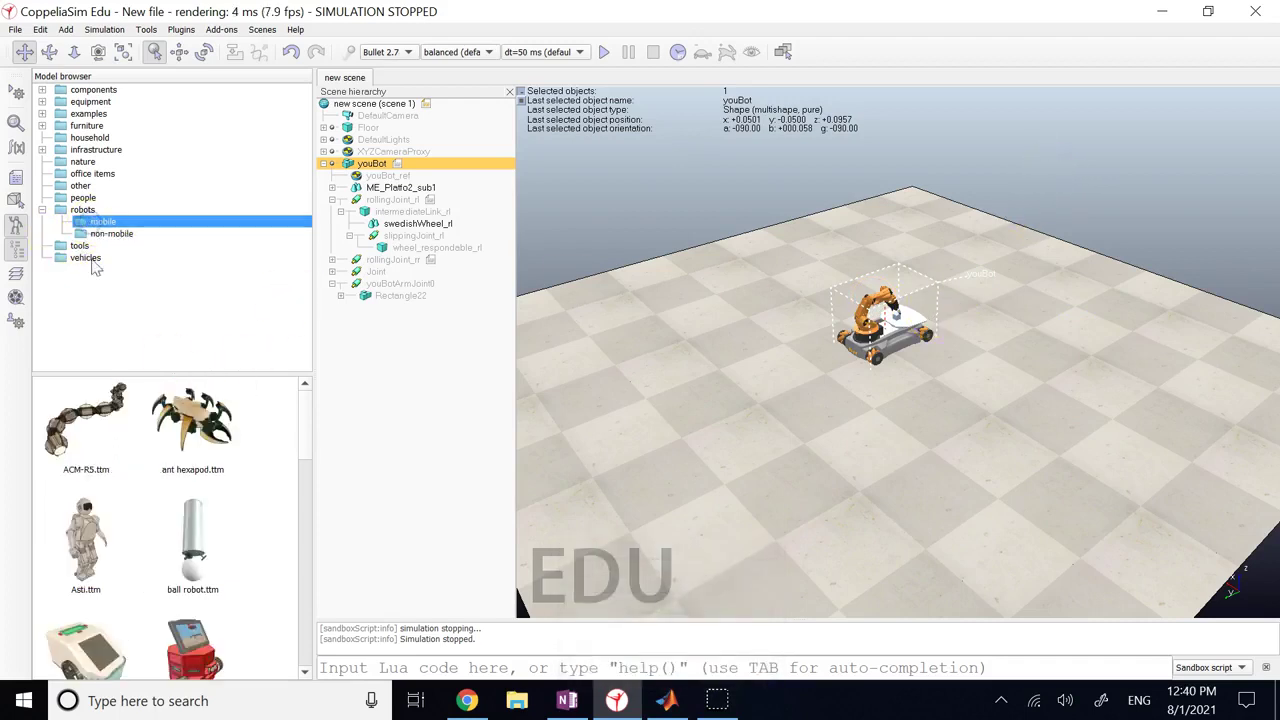
{"action": "left_click_drag", "start_coordinate": [309, 429], "coordinate": [277, 660]}
{"action": "scroll", "coordinate": [252, 563], "scroll_direction": "up", "scroll_amount": 4}
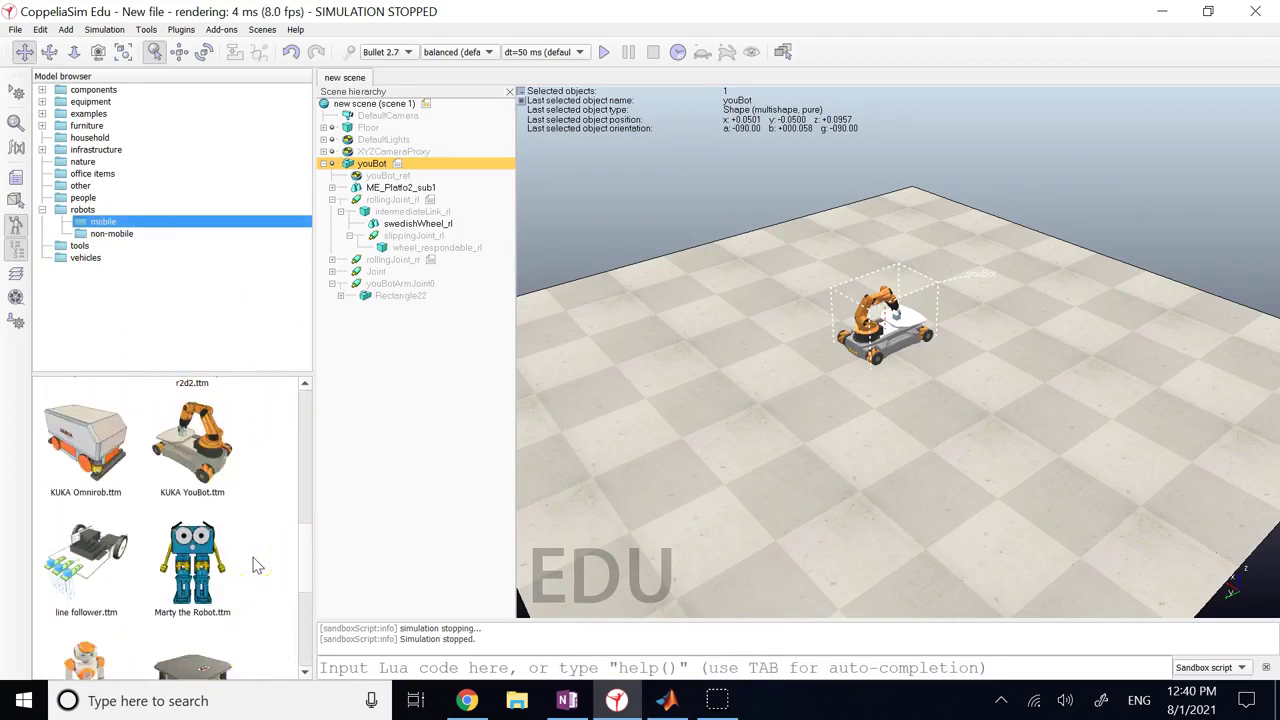
{"action": "scroll", "coordinate": [252, 563], "scroll_direction": "up", "scroll_amount": 1}
{"action": "left_click", "coordinate": [216, 535]}
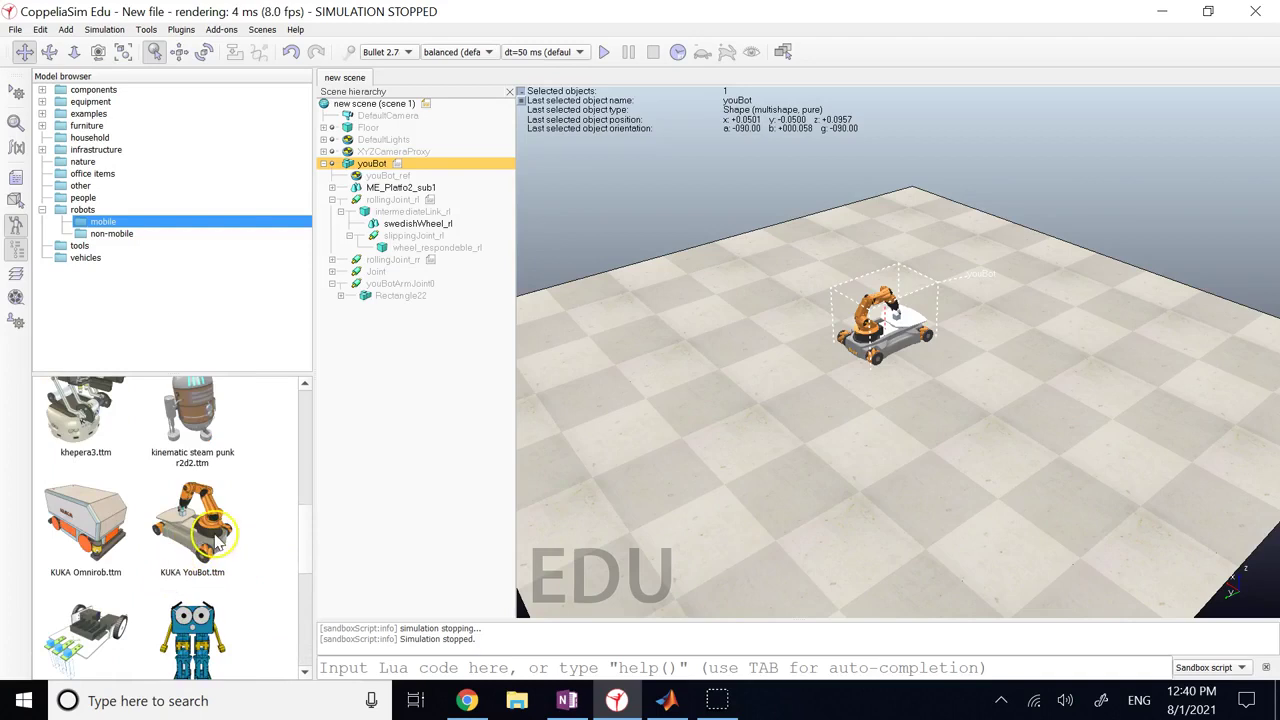
{"action": "left_click_drag", "start_coordinate": [216, 535], "coordinate": [699, 481]}
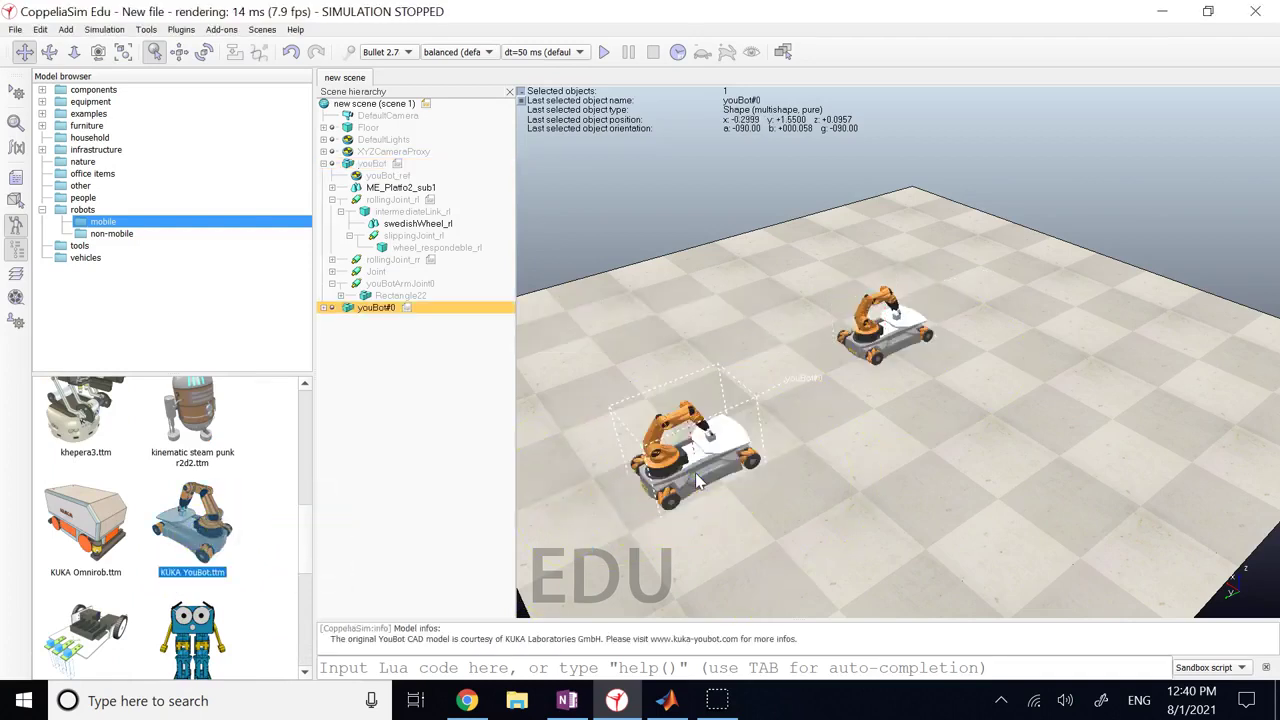
{"action": "left_click", "coordinate": [698, 480]}
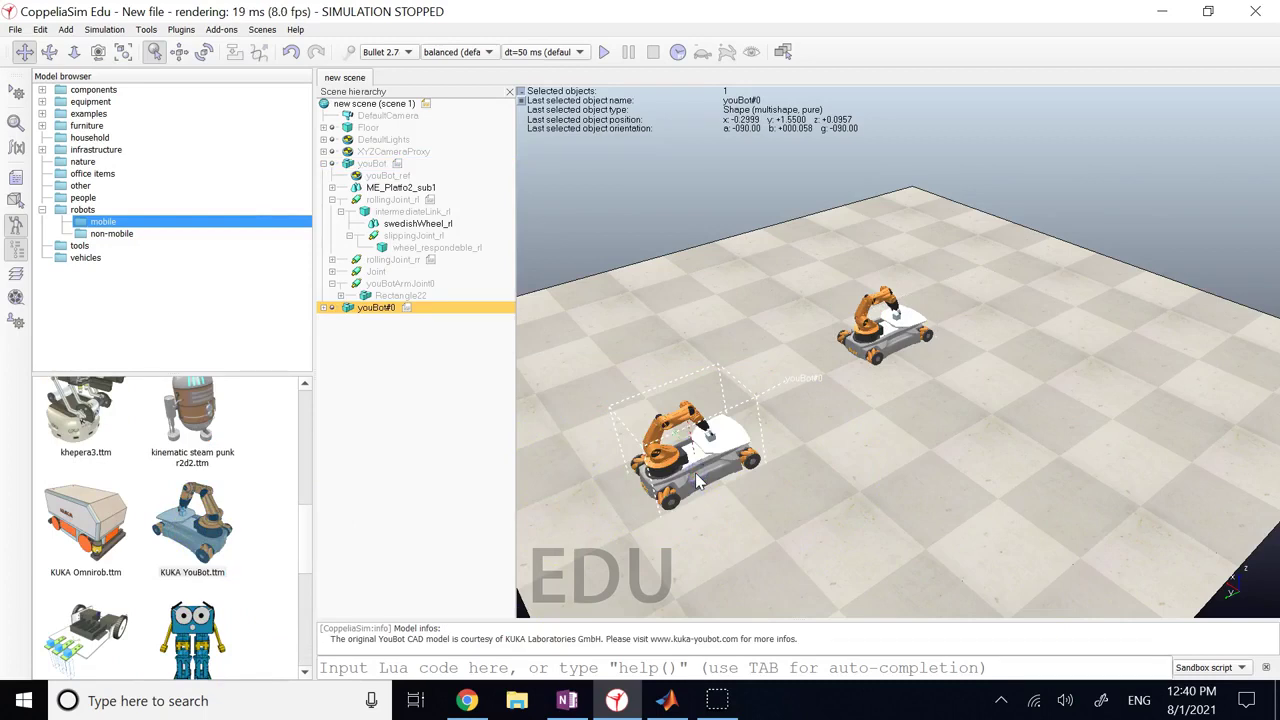
{"action": "key", "text": "Delete"}
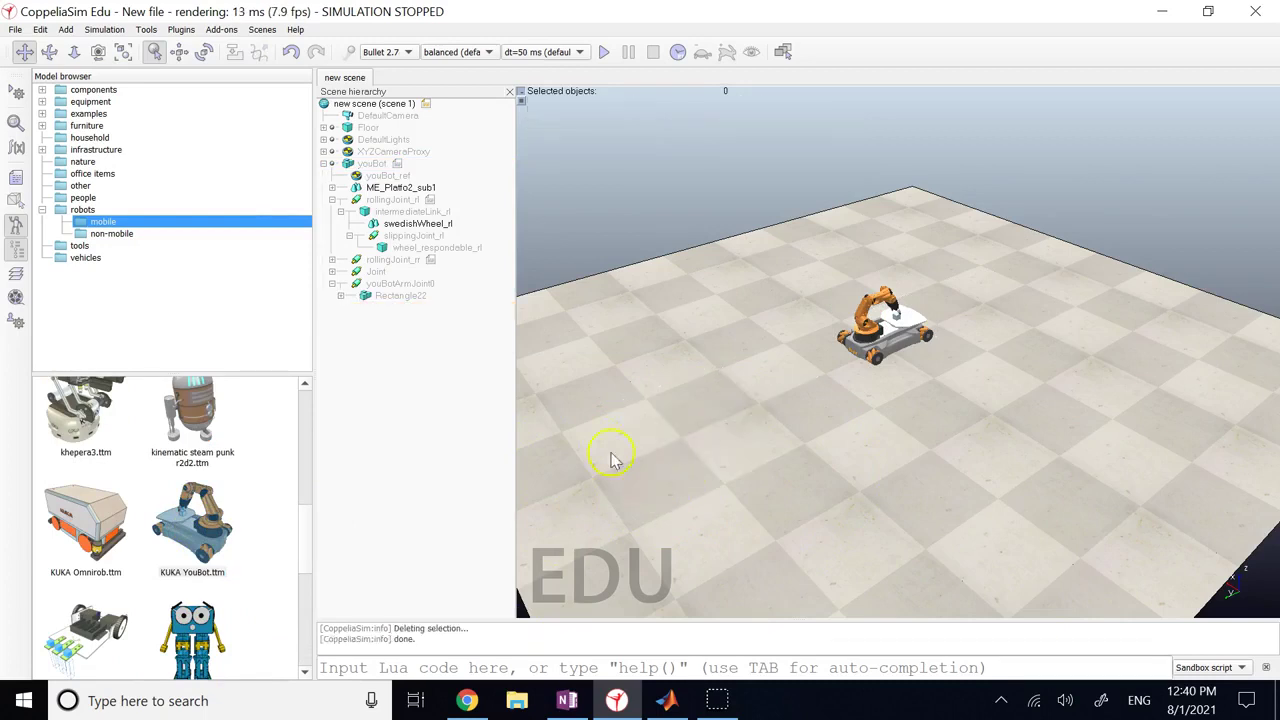
{"action": "left_click", "coordinate": [324, 163]}
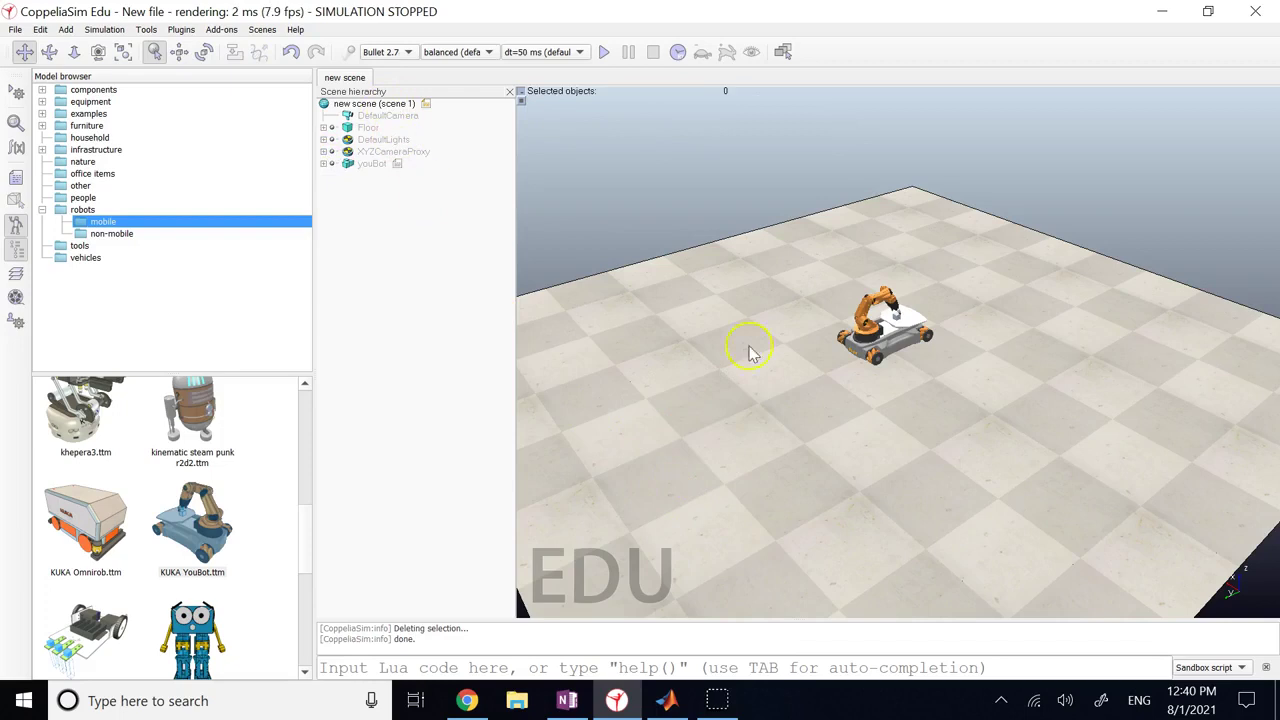
{"action": "left_click", "coordinate": [375, 164]}
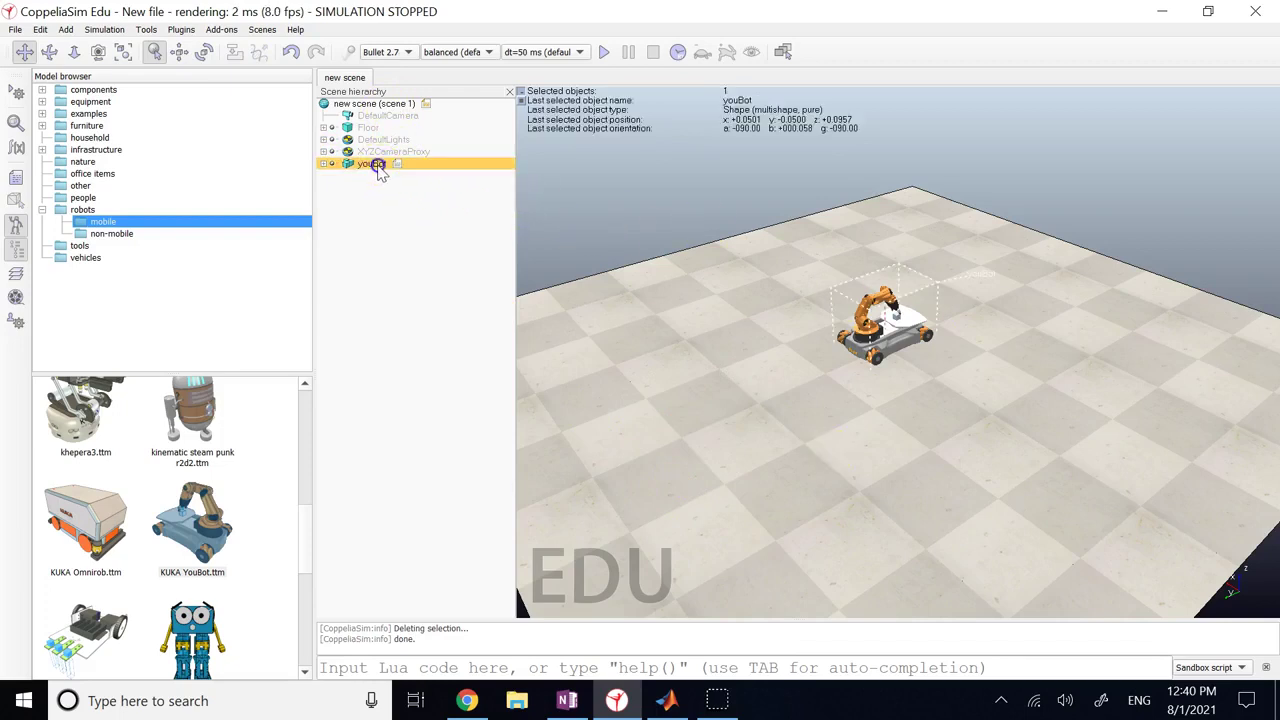
{"action": "left_click", "coordinate": [324, 163]}
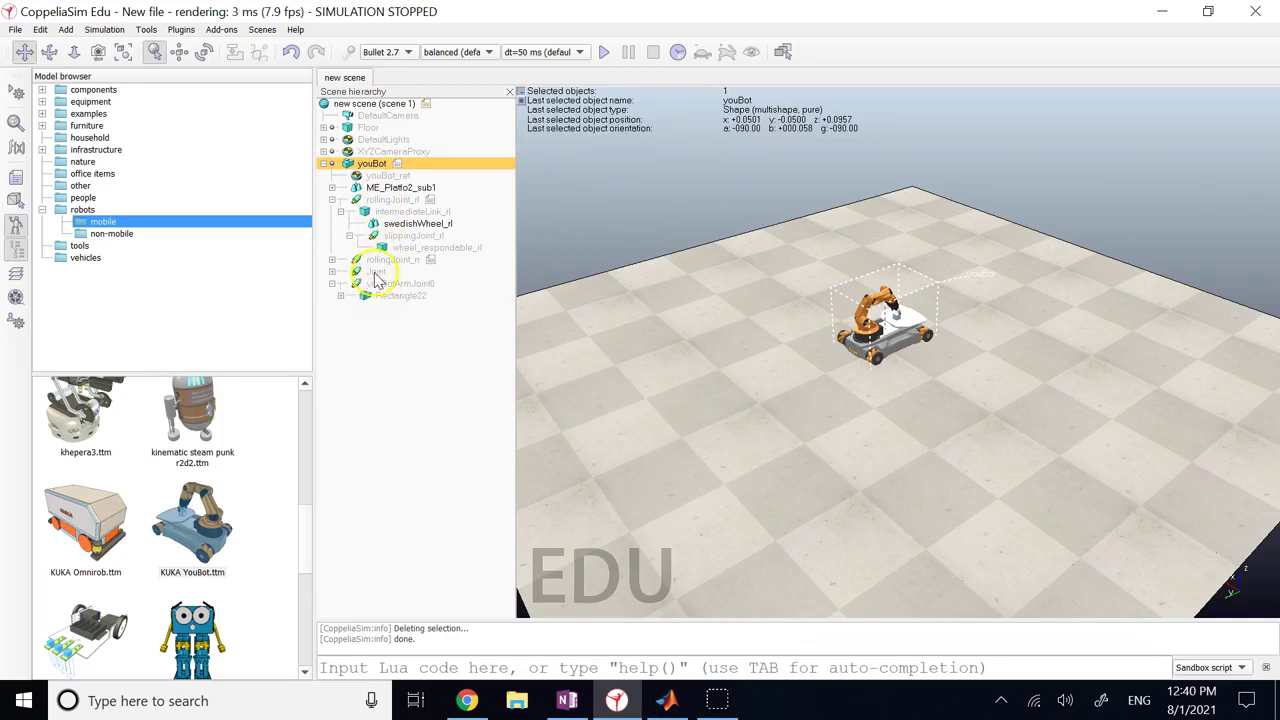
{"action": "left_click", "coordinate": [385, 213]}
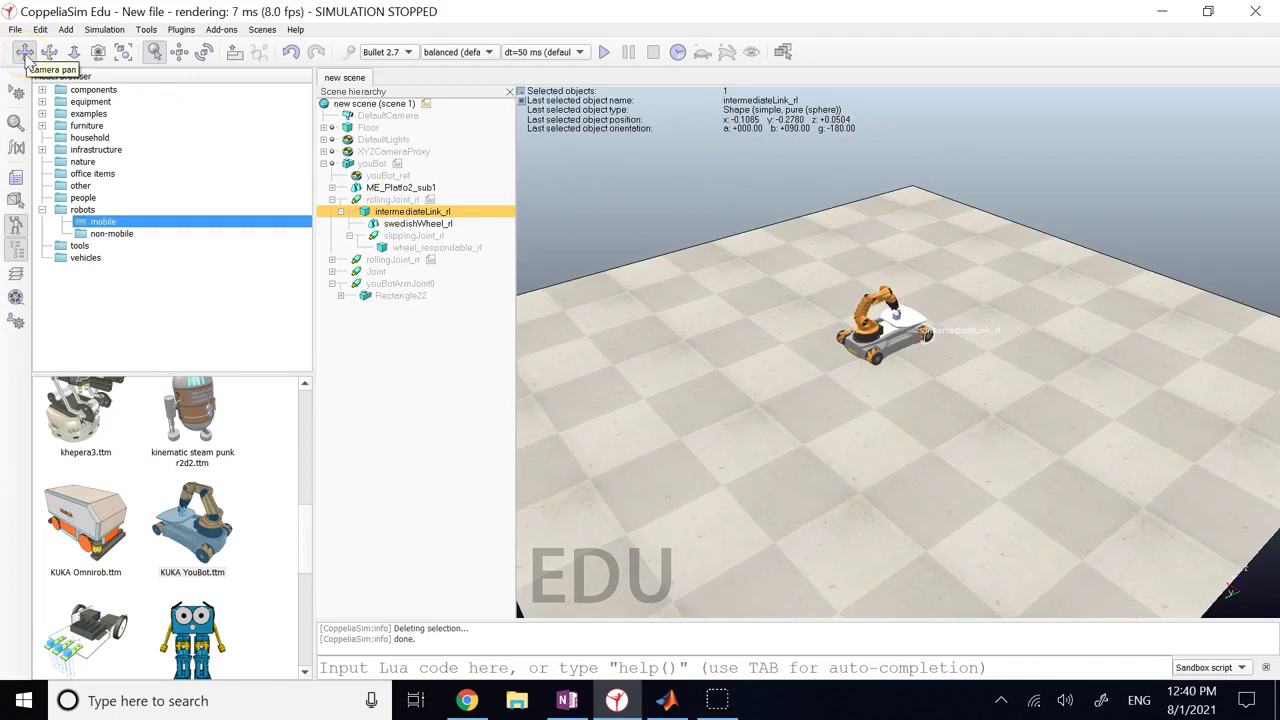
Pan, orbit and pull back the camera around the youBot, then fit it to the view
{"action": "left_click", "coordinate": [24, 52]}
{"action": "left_click_drag", "start_coordinate": [869, 325], "coordinate": [900, 259]}
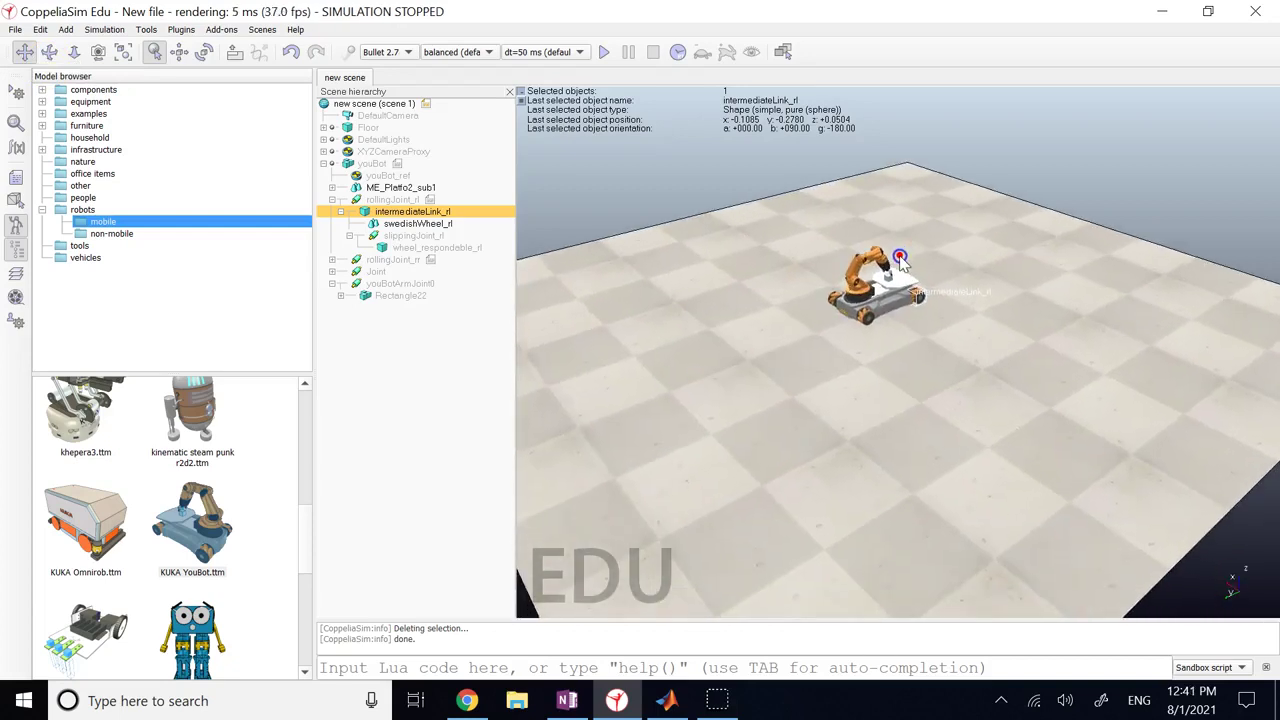
{"action": "left_click", "coordinate": [49, 52]}
{"action": "mouse_move", "coordinate": [720, 375]}
{"action": "left_mouse_down"}
{"action": "mouse_move", "coordinate": [803, 334]}
{"action": "mouse_move", "coordinate": [731, 368]}
{"action": "left_mouse_up"}
{"action": "left_click", "coordinate": [73, 52]}
{"action": "left_click_drag", "start_coordinate": [932, 322], "coordinate": [975, 238]}
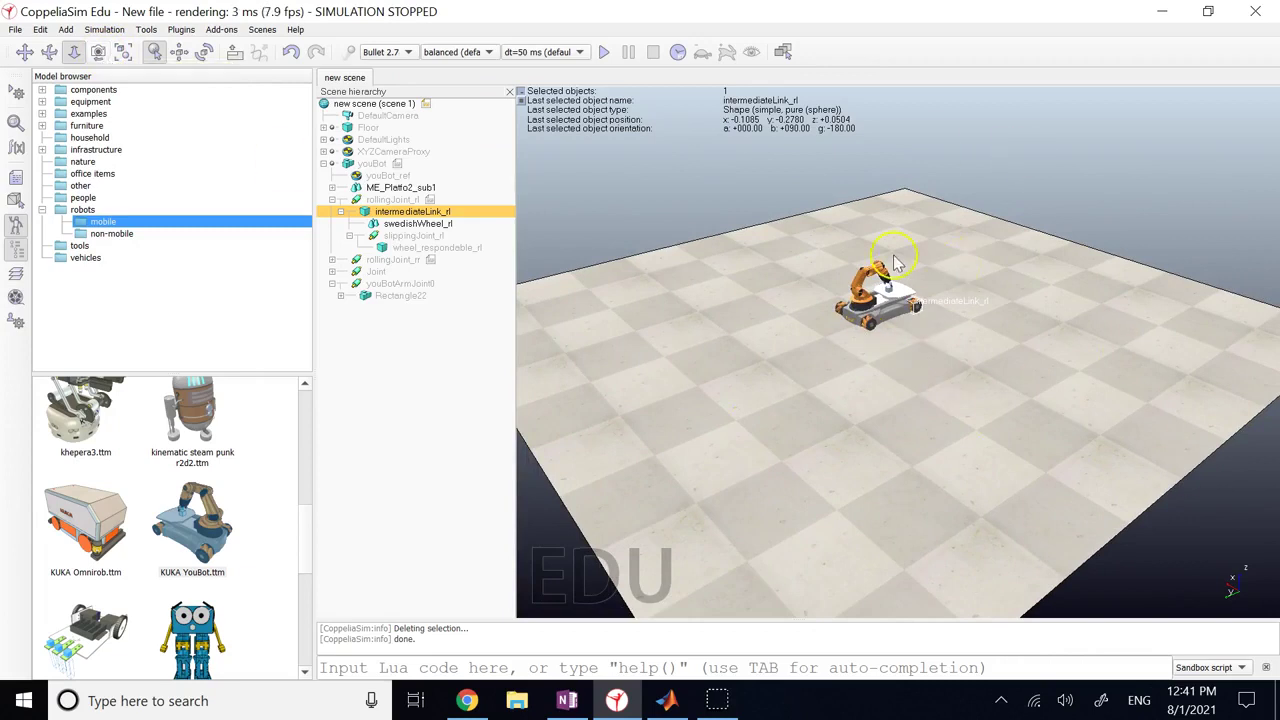
{"action": "left_click", "coordinate": [117, 54]}
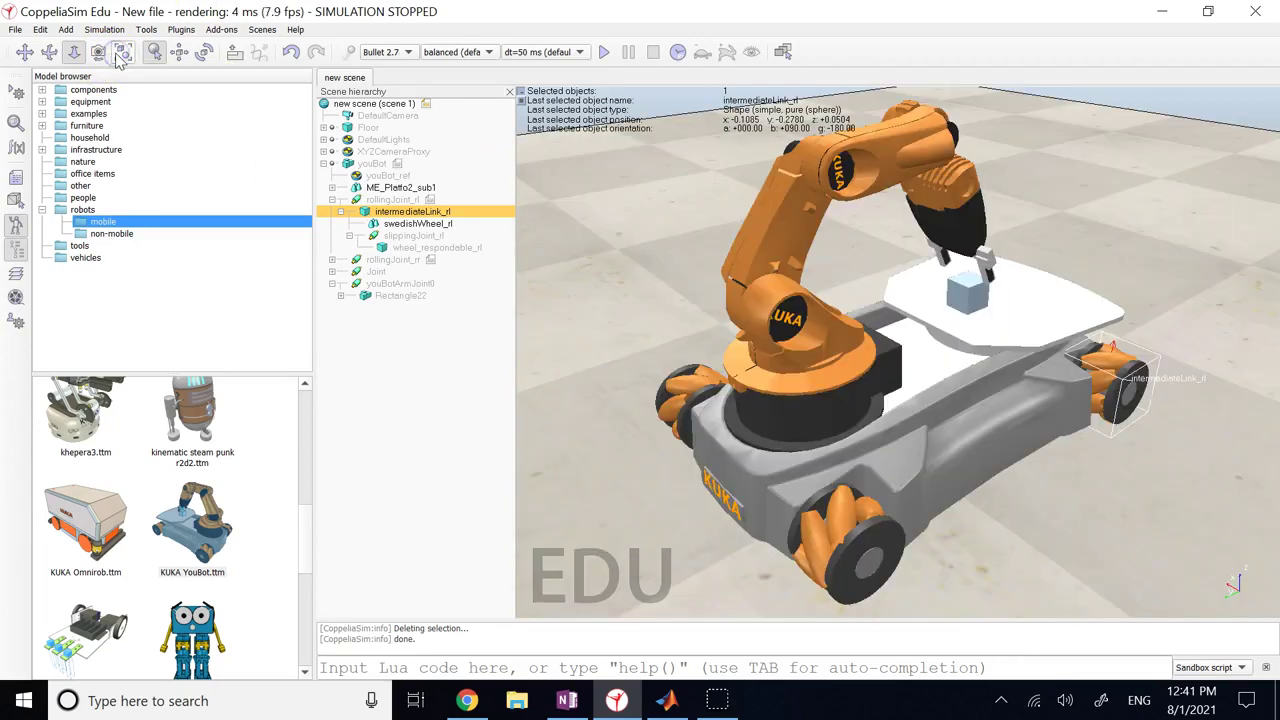
Zoom the camera out from the youBot close-up until the whole floor shows
{"action": "left_click", "coordinate": [180, 51]}
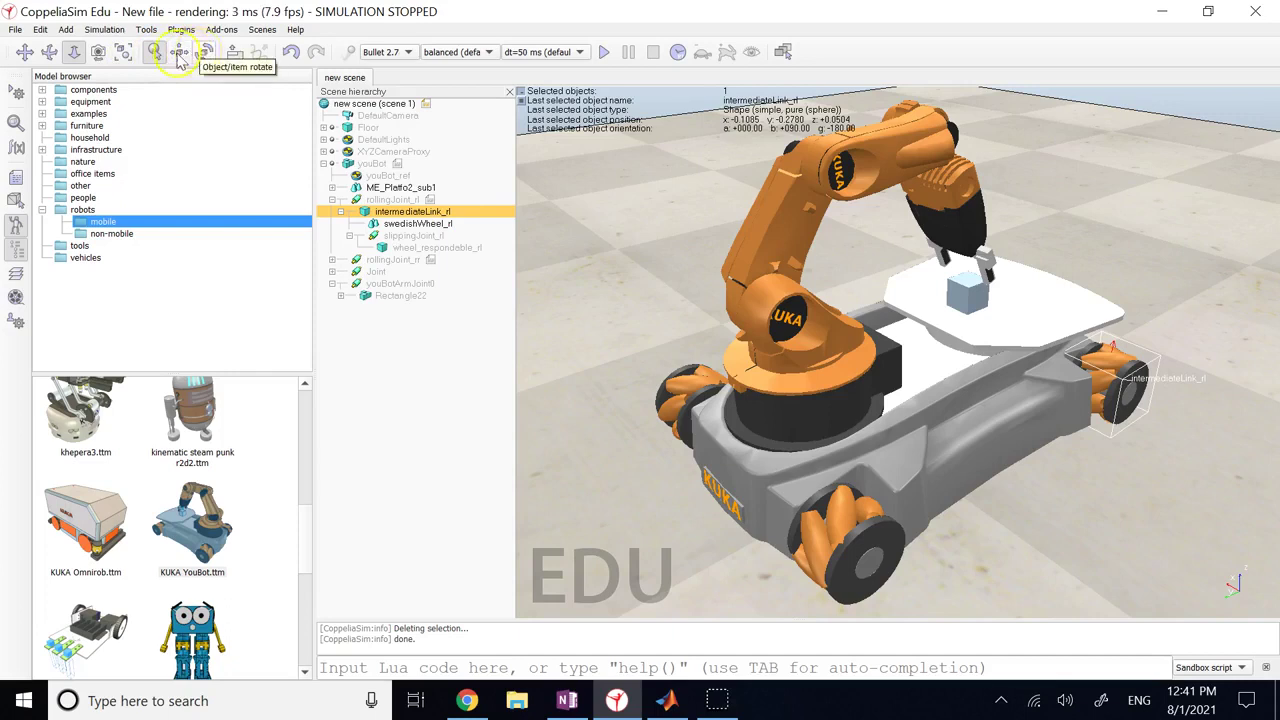
{"action": "left_click", "coordinate": [86, 53]}
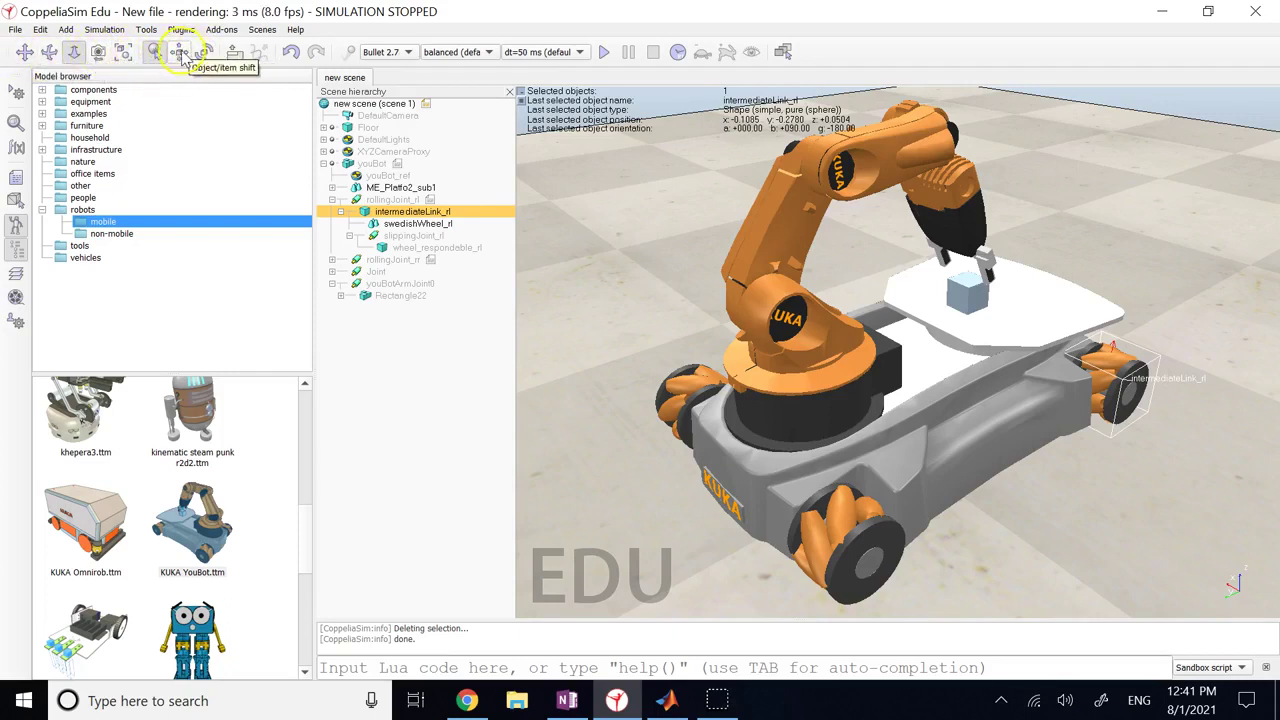
{"action": "left_click_drag", "start_coordinate": [885, 225], "coordinate": [935, 335]}
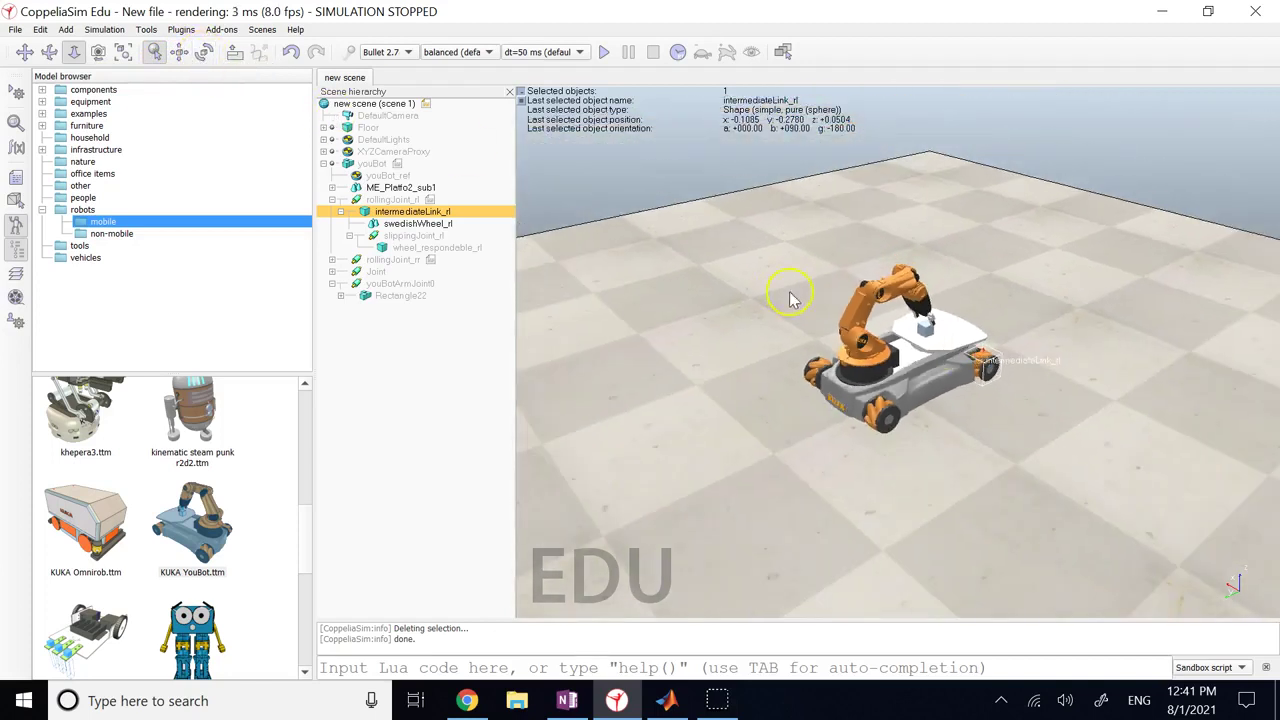
{"action": "left_click_drag", "start_coordinate": [914, 400], "coordinate": [907, 441]}
{"action": "scroll", "coordinate": [904, 440], "scroll_direction": "up", "scroll_amount": 3}
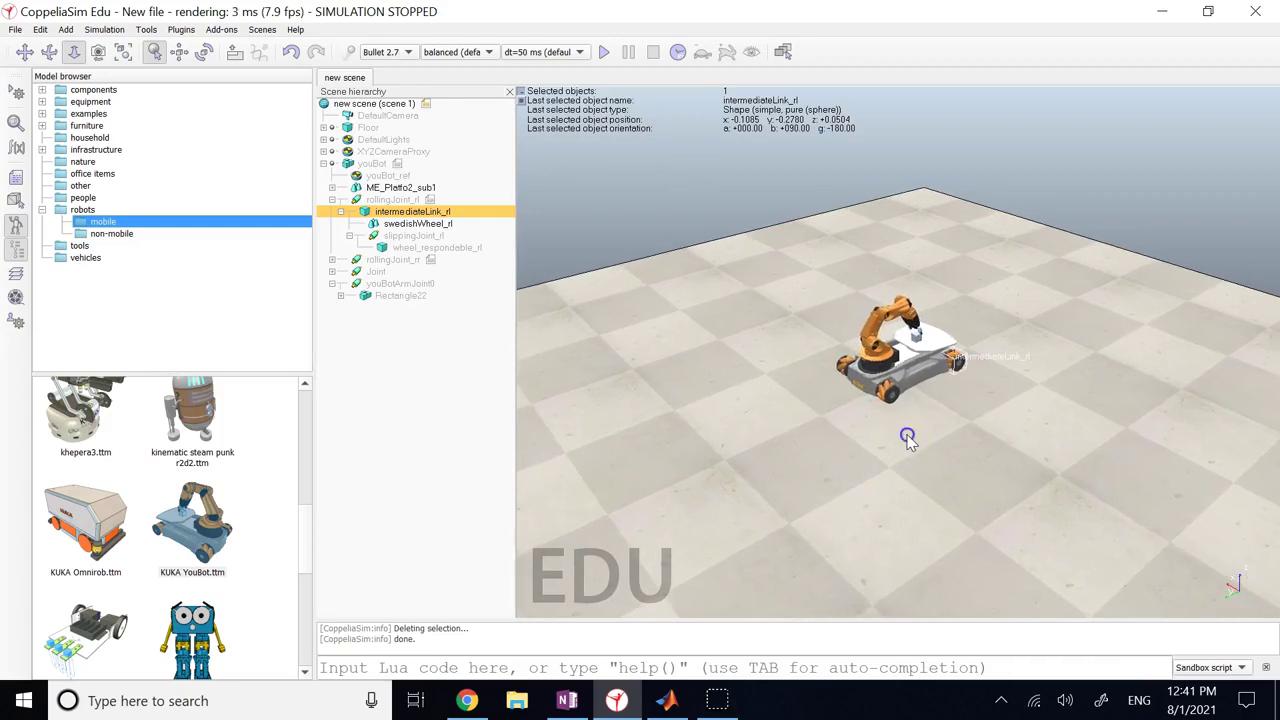
{"action": "left_click_drag", "start_coordinate": [818, 438], "coordinate": [838, 494]}
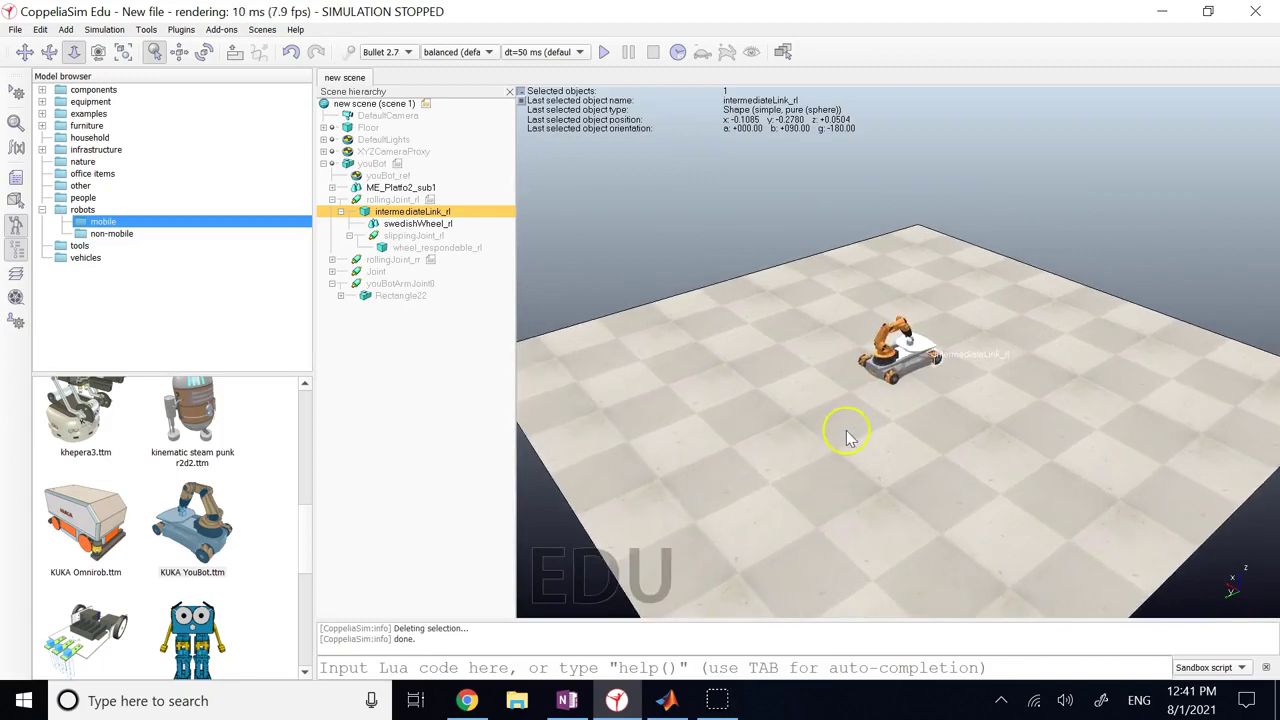
{"action": "mouse_move", "coordinate": [847, 430]}
{"action": "left_mouse_down"}
{"action": "mouse_move", "coordinate": [917, 357]}
{"action": "mouse_move", "coordinate": [852, 437]}
{"action": "mouse_move", "coordinate": [854, 423]}
{"action": "left_mouse_up"}
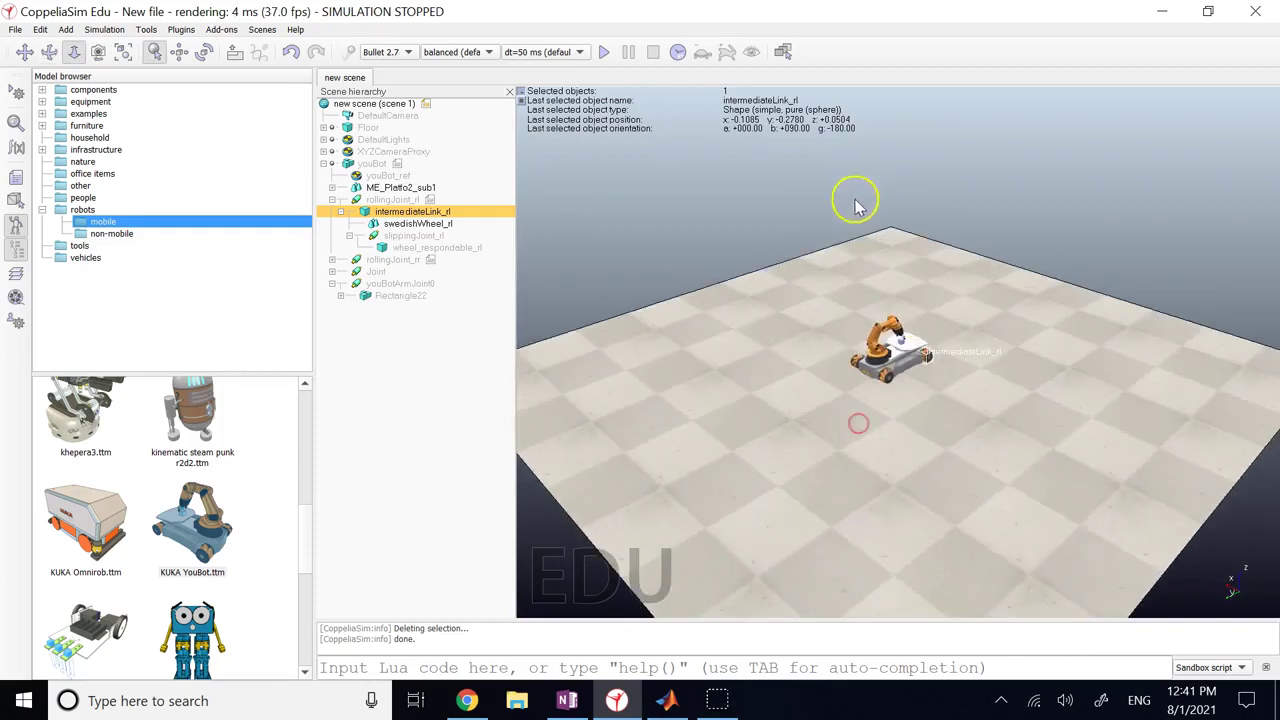
{"action": "right_click", "coordinate": [885, 437]}
{"action": "left_click", "coordinate": [909, 434]}
Orbit and pan to a medium view of the youBot, deselecting the intermediateLink_rl part
{"action": "scroll", "coordinate": [912, 440], "scroll_direction": "up", "scroll_amount": 3}
{"action": "left_click", "coordinate": [812, 425]}
{"action": "left_click_drag", "start_coordinate": [812, 425], "coordinate": [846, 417]}
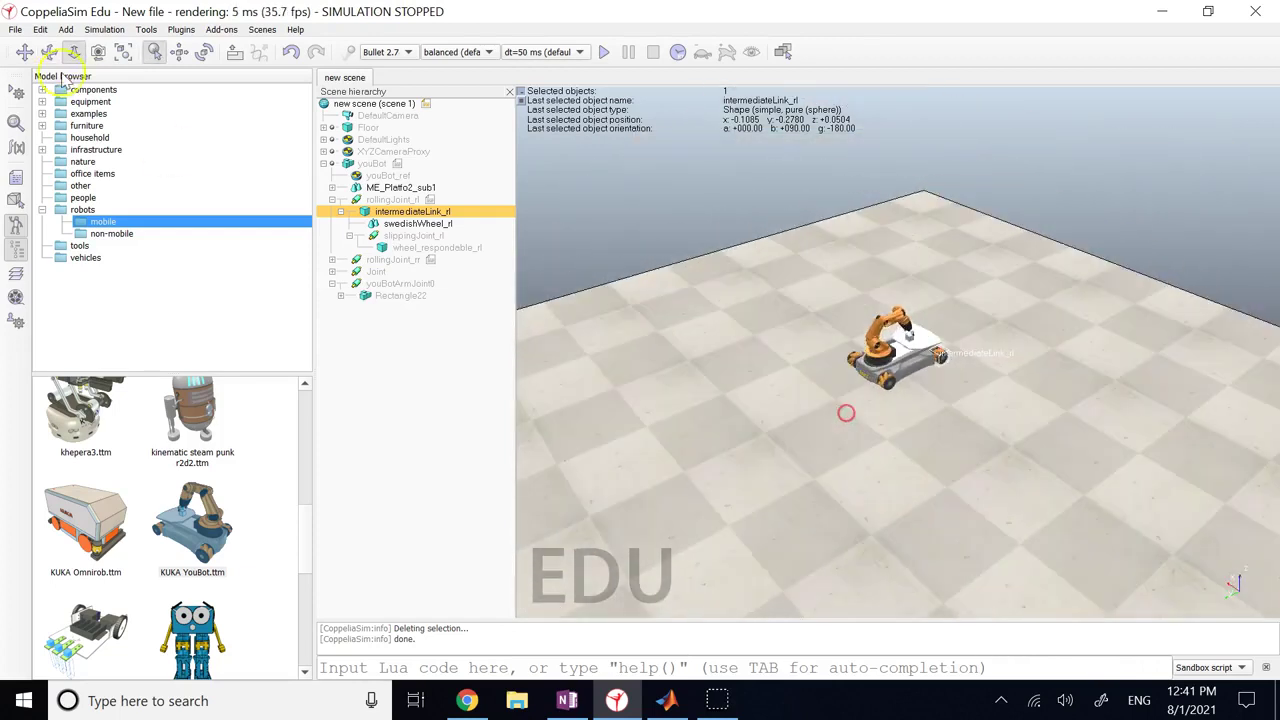
{"action": "left_click", "coordinate": [25, 53]}
{"action": "mouse_move", "coordinate": [1048, 500]}
{"action": "left_mouse_down"}
{"action": "mouse_move", "coordinate": [1009, 540]}
{"action": "mouse_move", "coordinate": [1080, 357]}
{"action": "mouse_move", "coordinate": [1037, 447]}
{"action": "mouse_move", "coordinate": [1054, 323]}
{"action": "mouse_move", "coordinate": [994, 486]}
{"action": "mouse_move", "coordinate": [991, 370]}
{"action": "mouse_move", "coordinate": [946, 414]}
{"action": "mouse_move", "coordinate": [1074, 491]}
{"action": "mouse_move", "coordinate": [1037, 406]}
{"action": "mouse_move", "coordinate": [1051, 470]}
{"action": "mouse_move", "coordinate": [1034, 480]}
{"action": "left_mouse_up"}
{"action": "scroll", "coordinate": [880, 325], "scroll_direction": "up", "scroll_amount": 4}
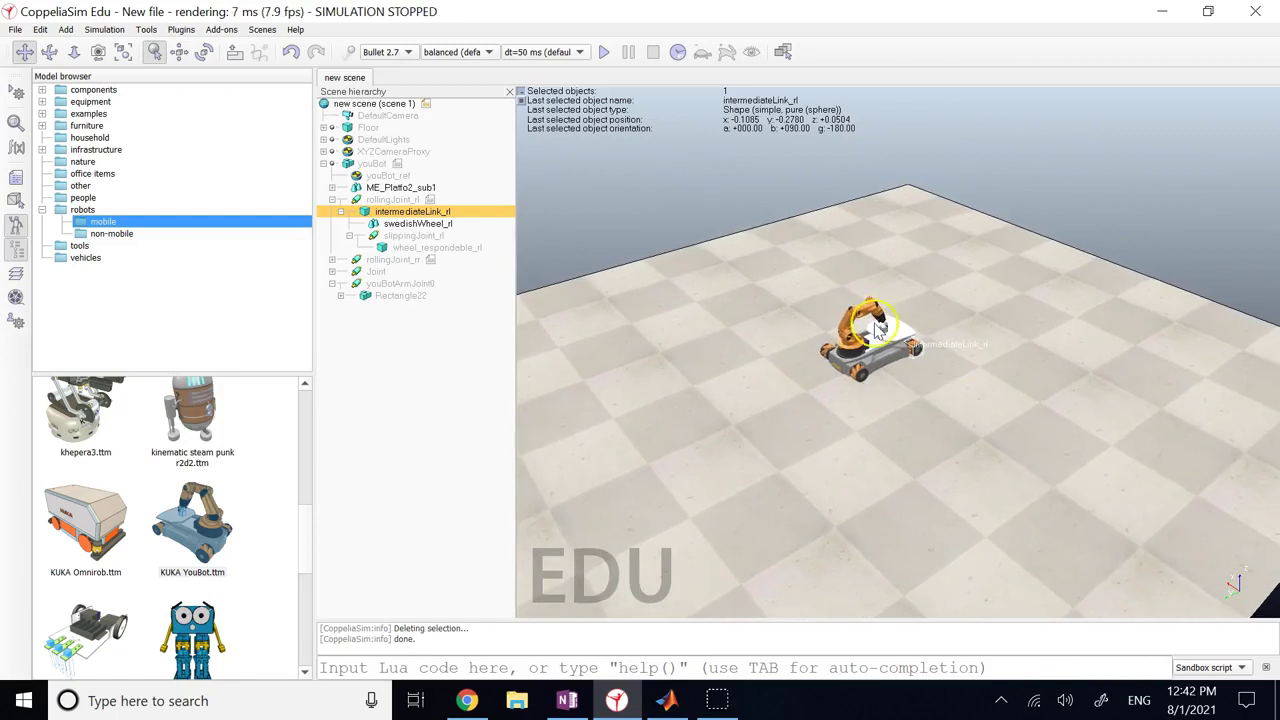
{"action": "scroll", "coordinate": [878, 333], "scroll_direction": "up", "scroll_amount": 5}
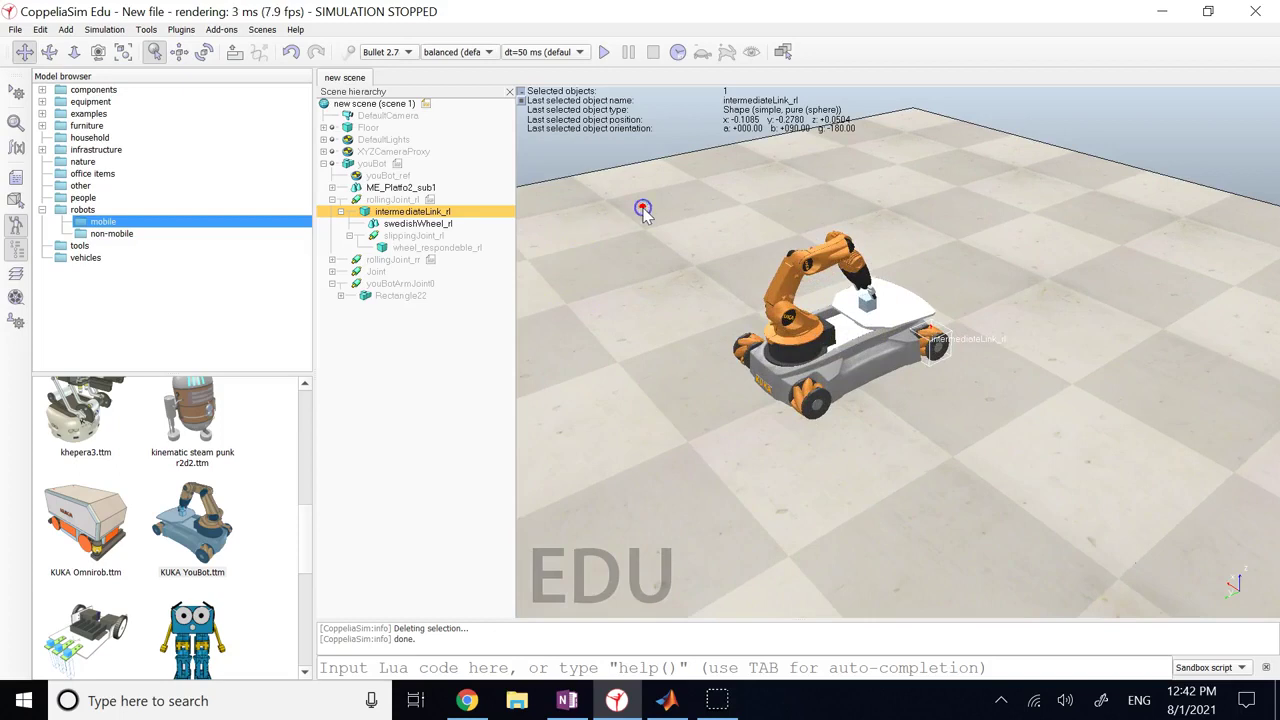
{"action": "left_click", "coordinate": [643, 212]}
{"action": "scroll", "coordinate": [880, 422], "scroll_direction": "down", "scroll_amount": 4}
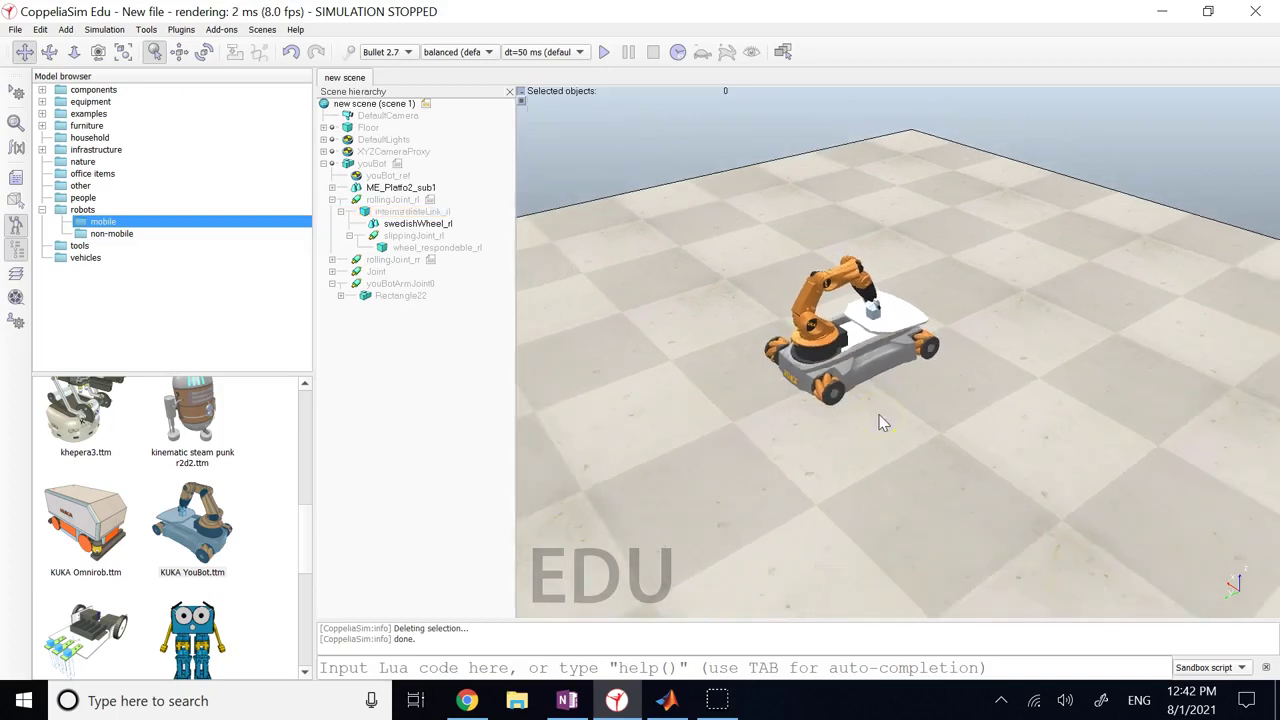
Select the youBot and shift it 1 m along negative X
{"action": "scroll", "coordinate": [880, 422], "scroll_direction": "down", "scroll_amount": 4}
{"action": "left_click", "coordinate": [180, 52]}
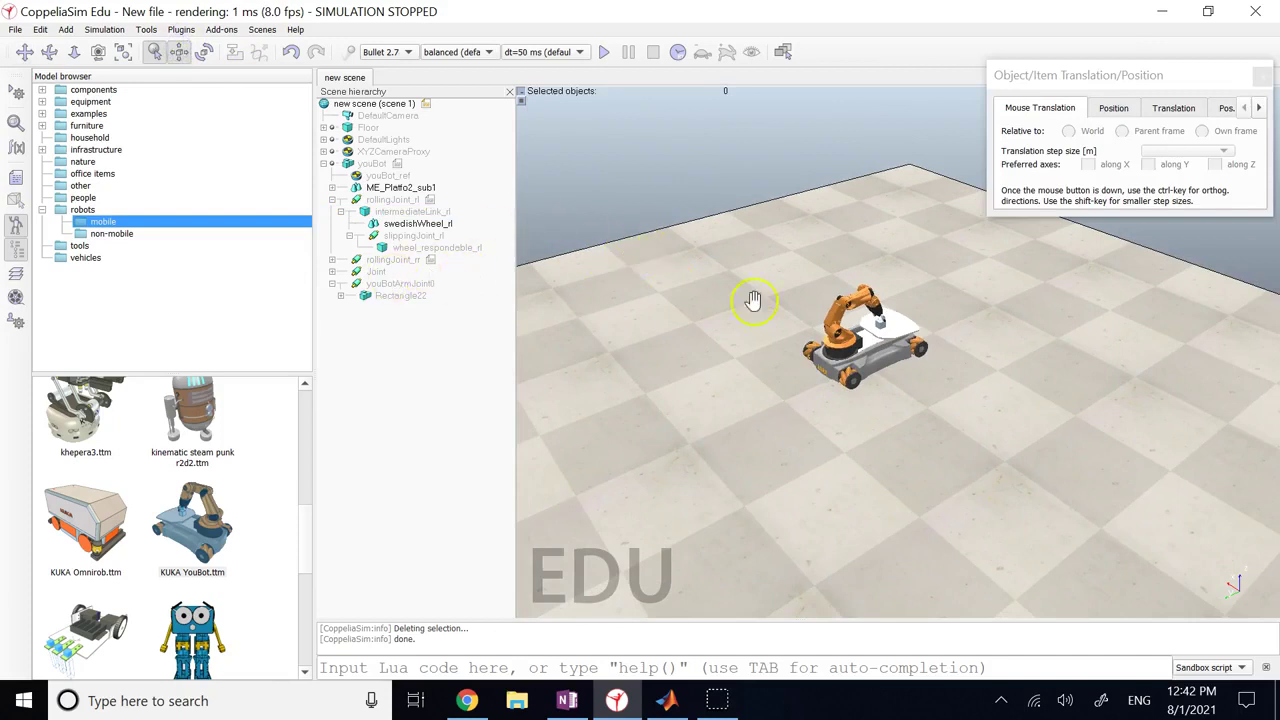
{"action": "left_click", "coordinate": [885, 335]}
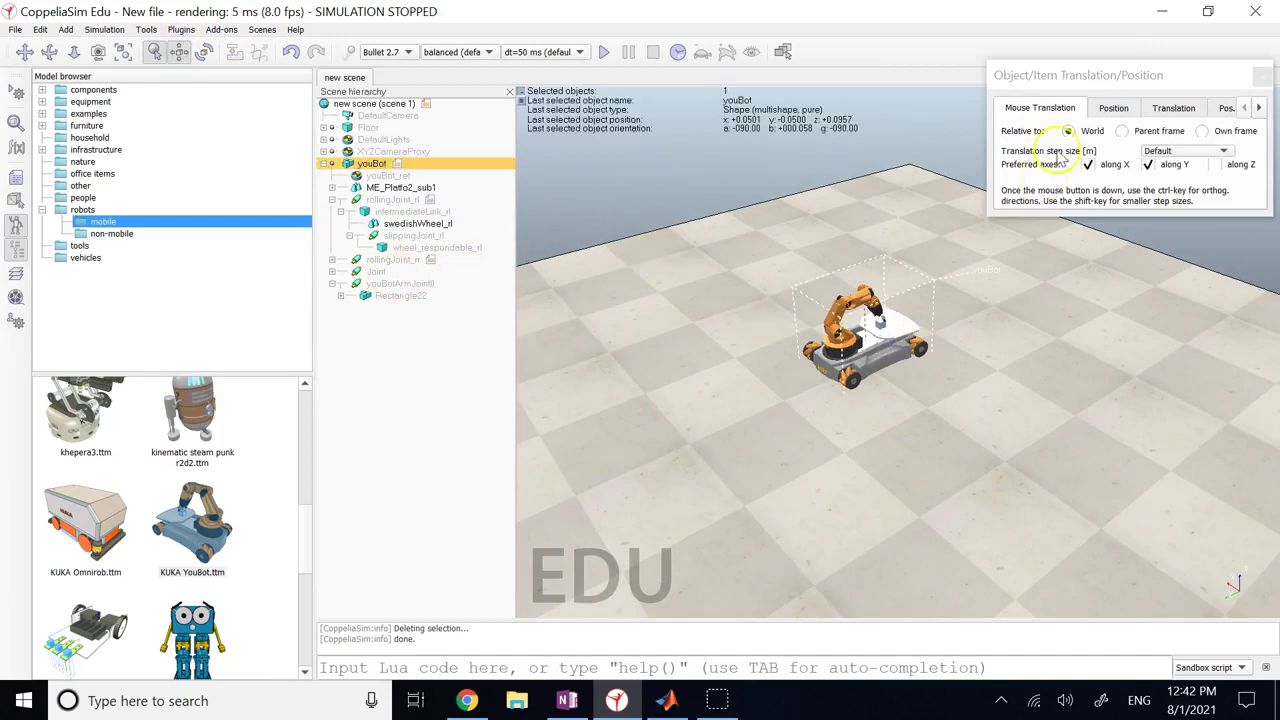
{"action": "left_click_drag", "start_coordinate": [1109, 75], "coordinate": [933, 41]}
{"action": "left_click", "coordinate": [938, 74]}
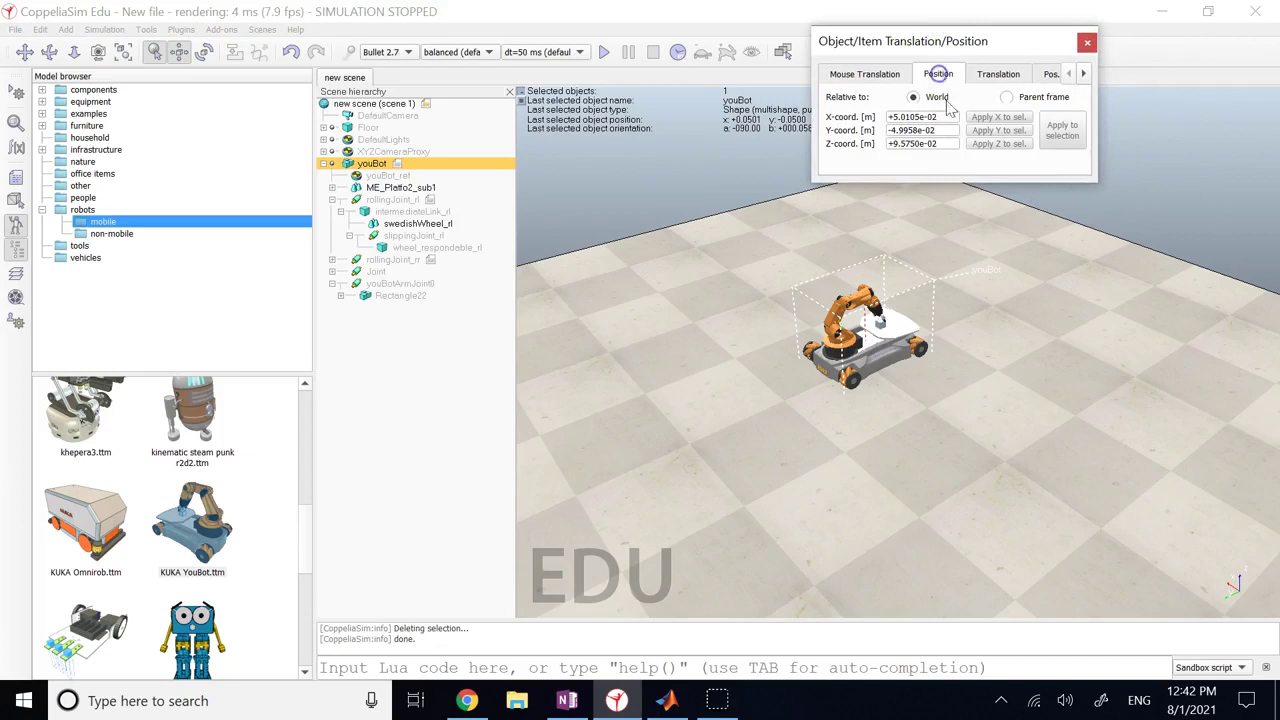
{"action": "left_click", "coordinate": [999, 75]}
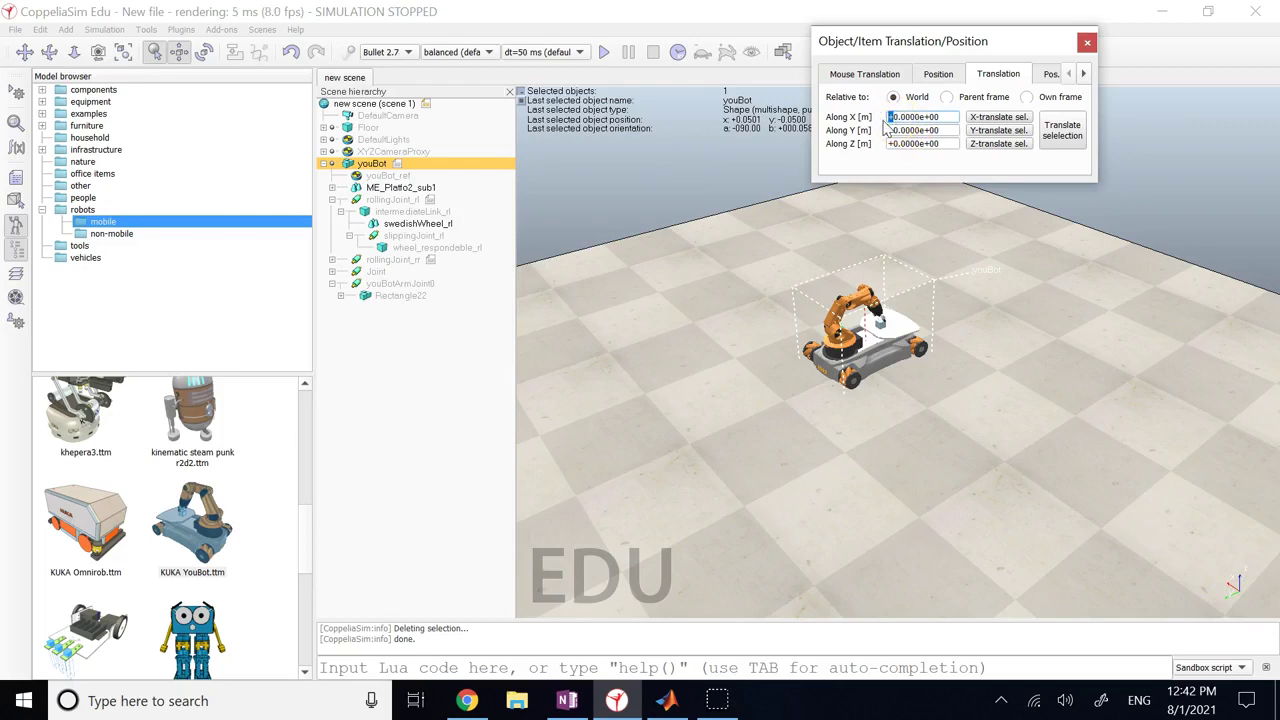
{"action": "left_click", "coordinate": [1080, 140]}
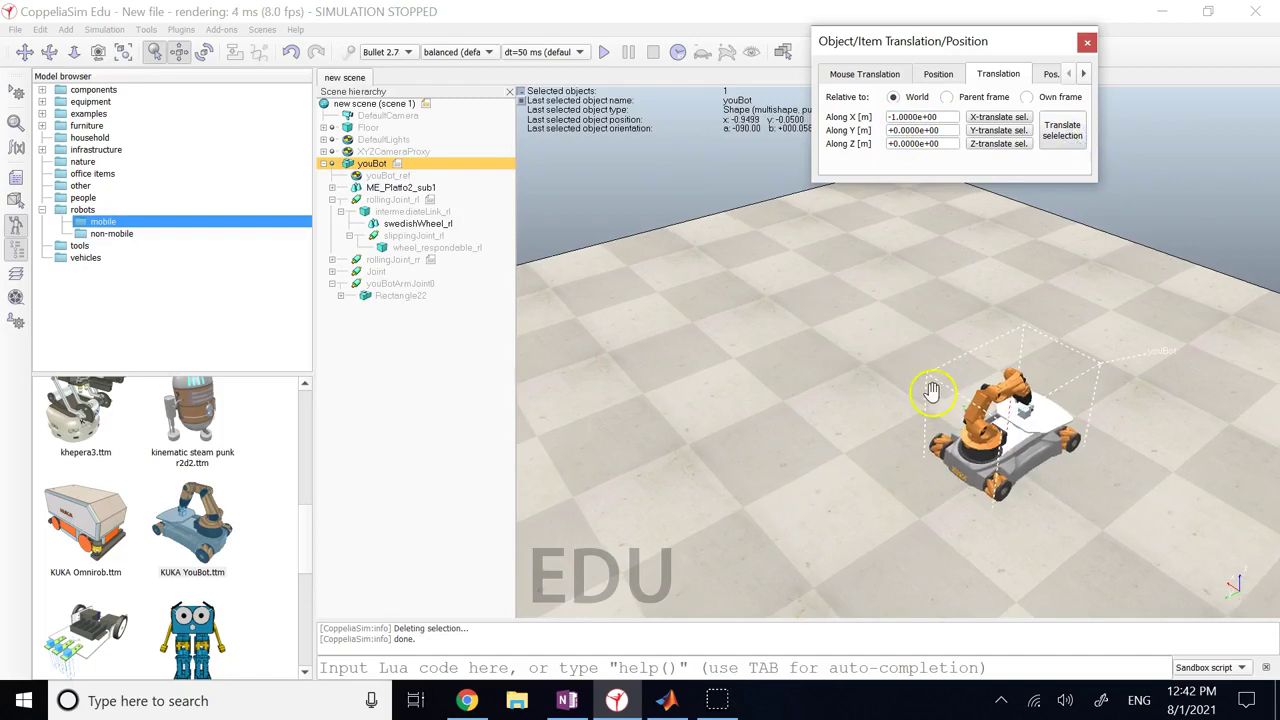
Shift the youBot 0.5 m along Y, leaving it at y = 0.45
{"action": "scroll", "coordinate": [859, 465], "scroll_direction": "down", "scroll_amount": 5}
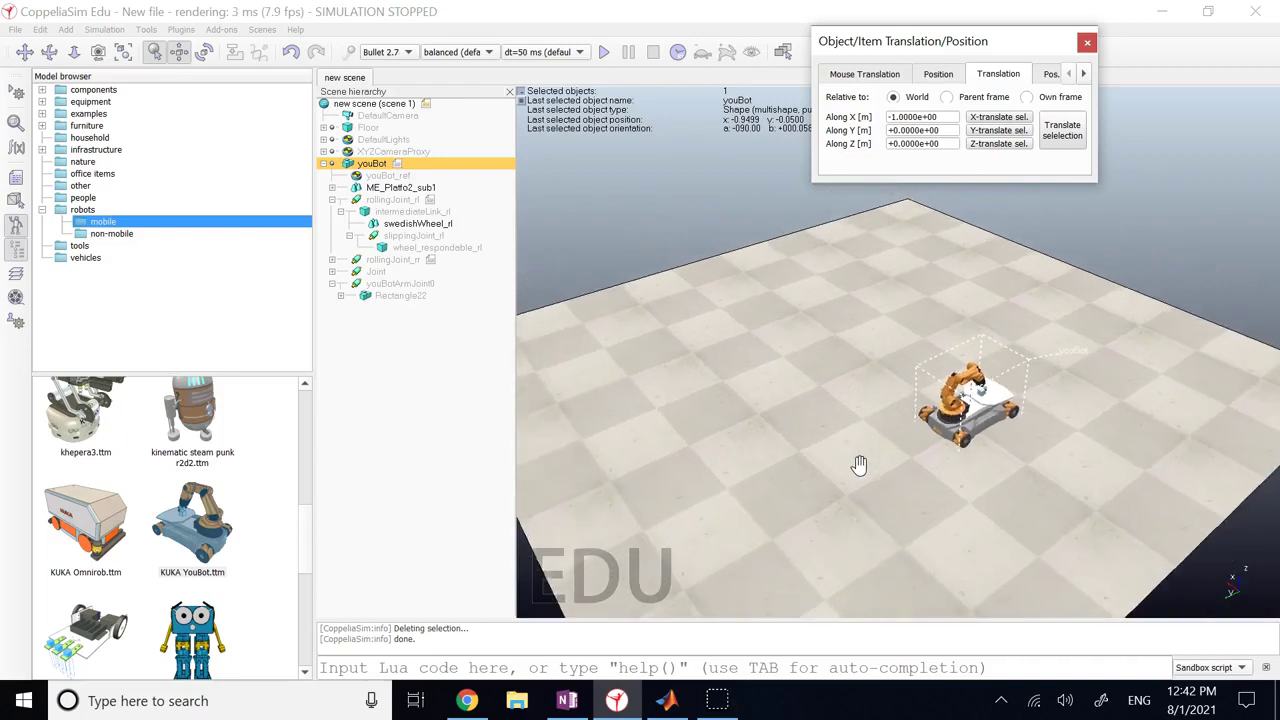
{"action": "scroll", "coordinate": [859, 465], "scroll_direction": "down", "scroll_amount": 1}
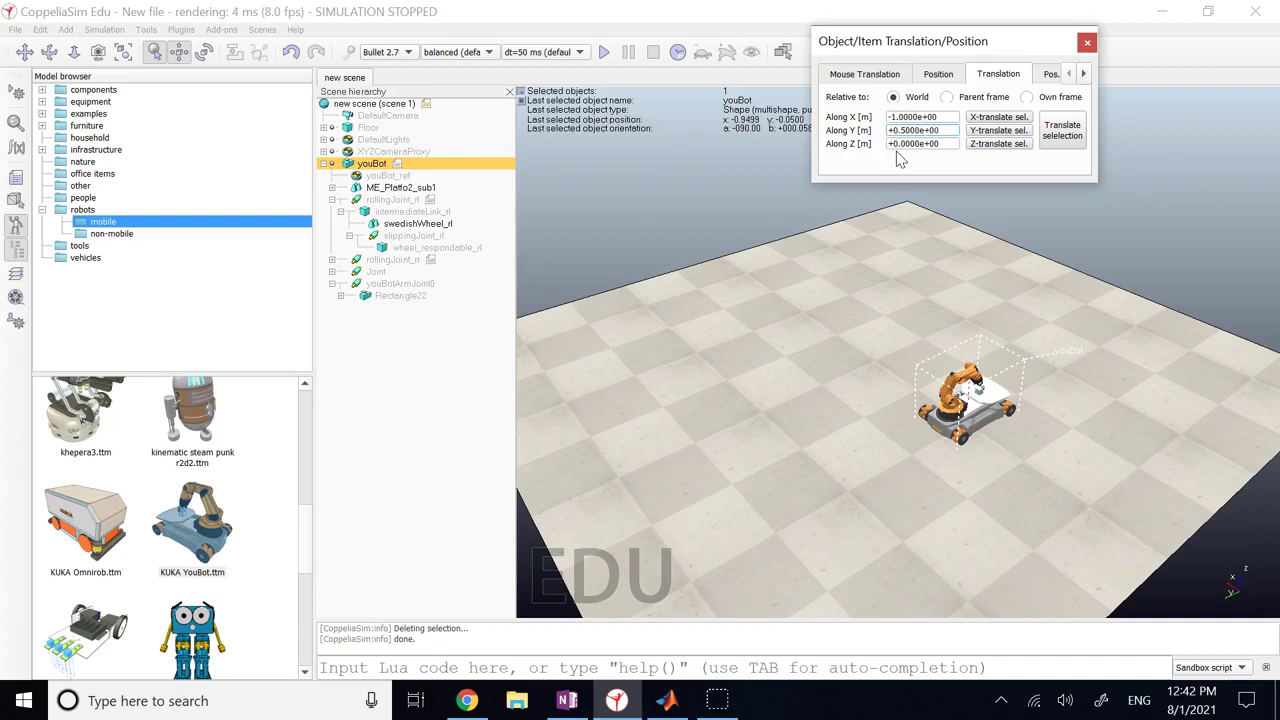
{"action": "left_click", "coordinate": [893, 116]}
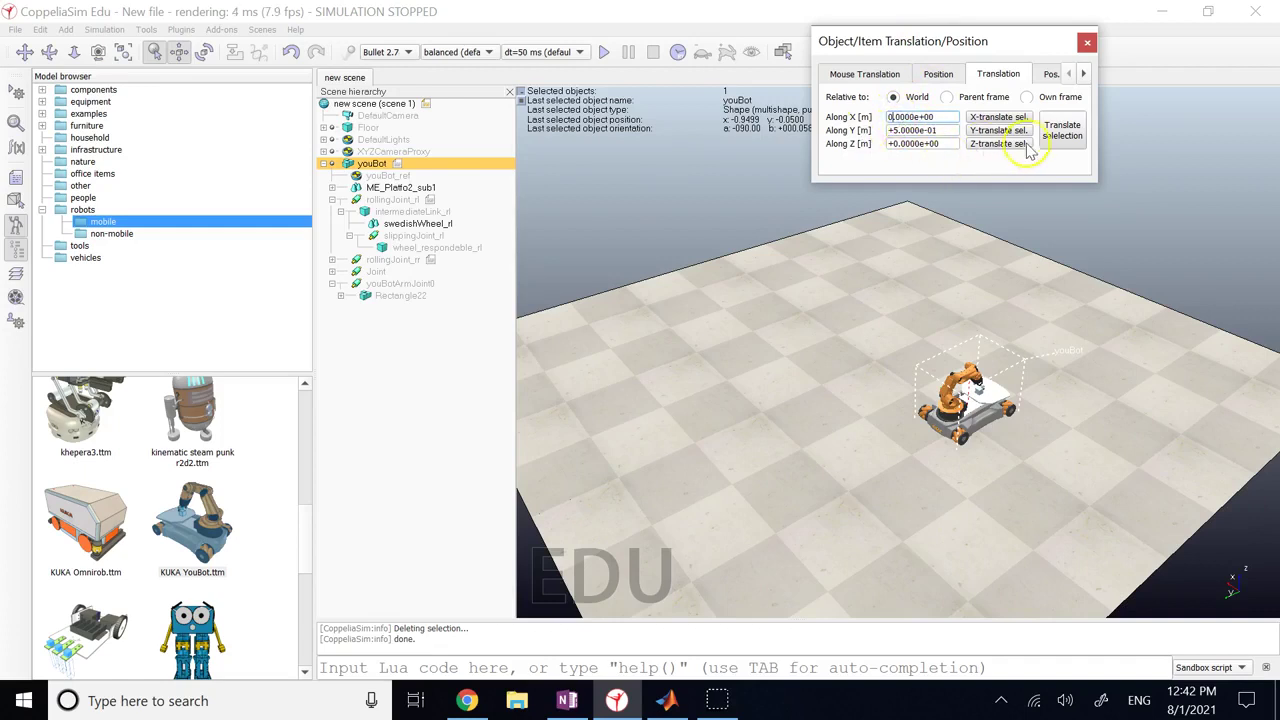
{"action": "left_click", "coordinate": [1064, 132]}
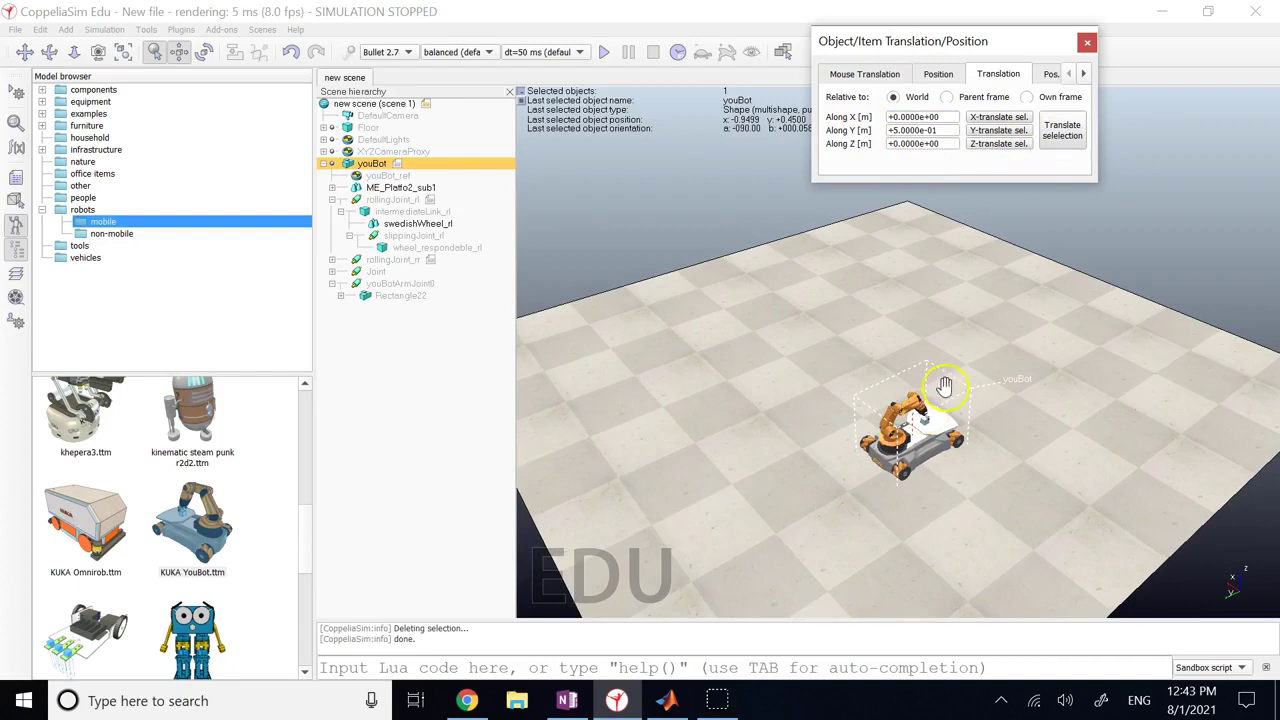
{"action": "left_click_drag", "start_coordinate": [944, 386], "coordinate": [960, 491]}
{"action": "scroll", "coordinate": [1034, 434], "scroll_direction": "up", "scroll_amount": 3}
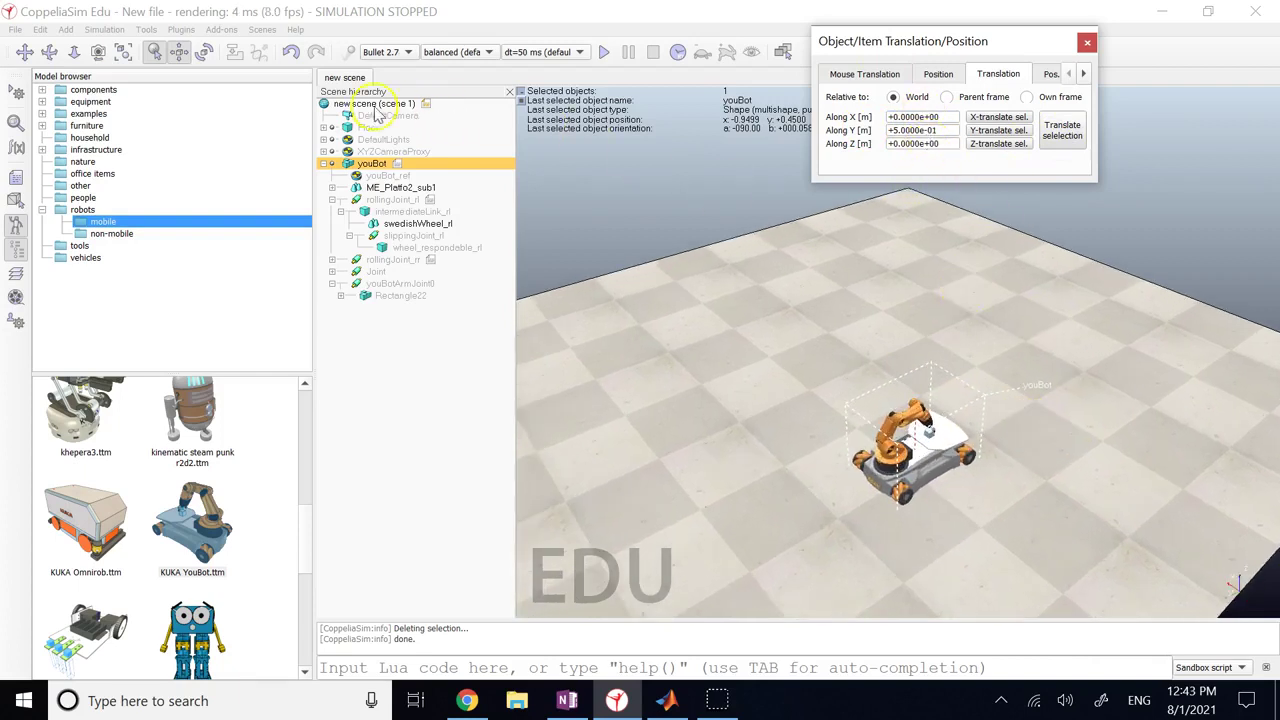
{"action": "left_click", "coordinate": [205, 52]}
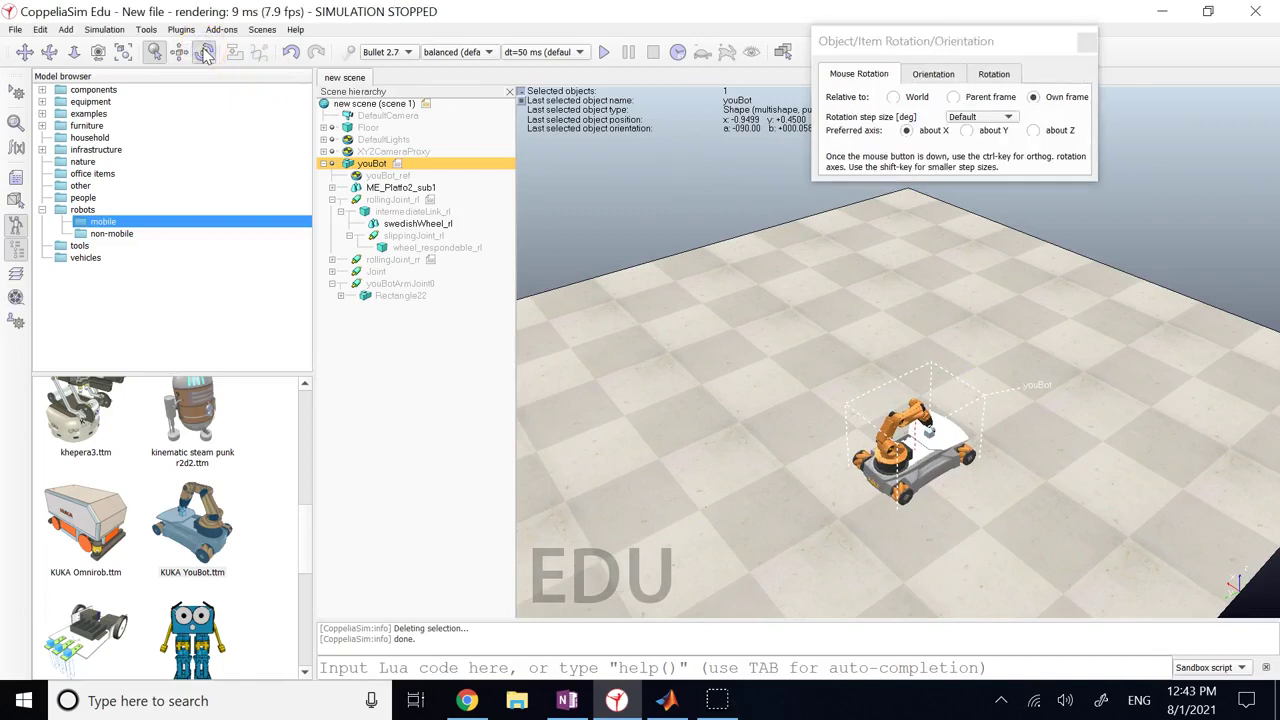
Rotate the youBot 90° about Z twice, then back by -90°
{"action": "left_click", "coordinate": [948, 75]}
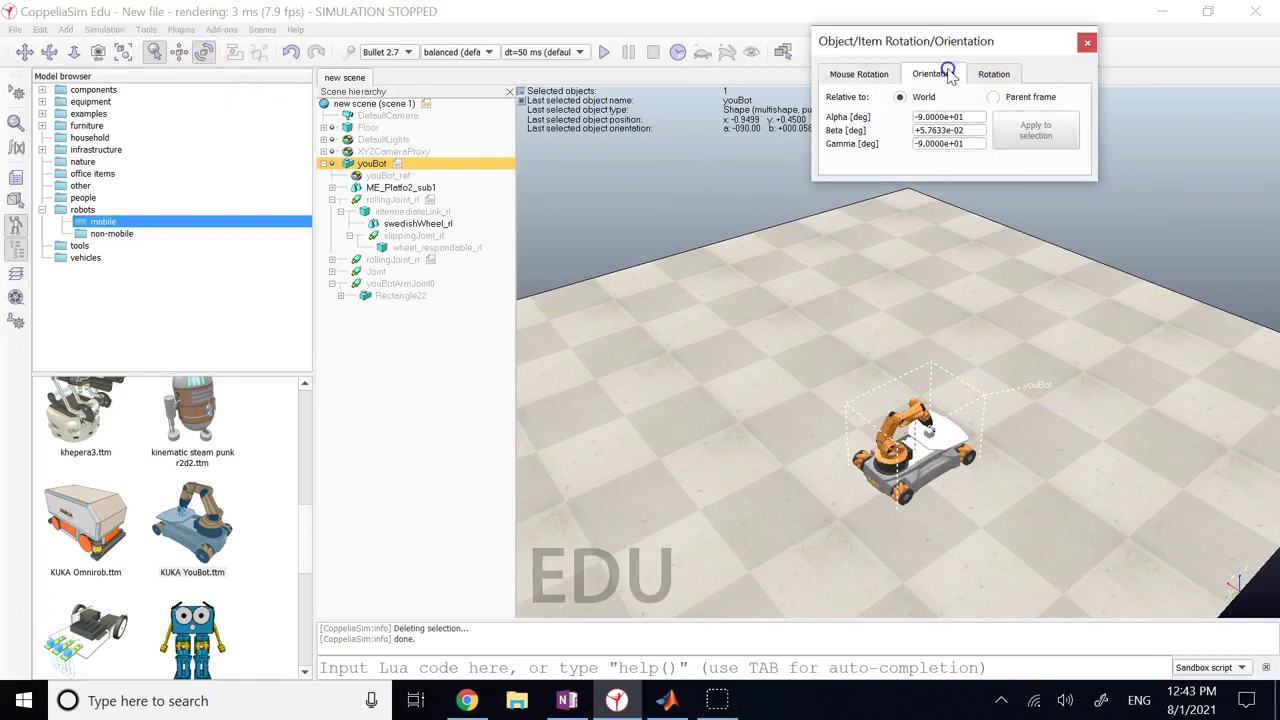
{"action": "left_click", "coordinate": [988, 76]}
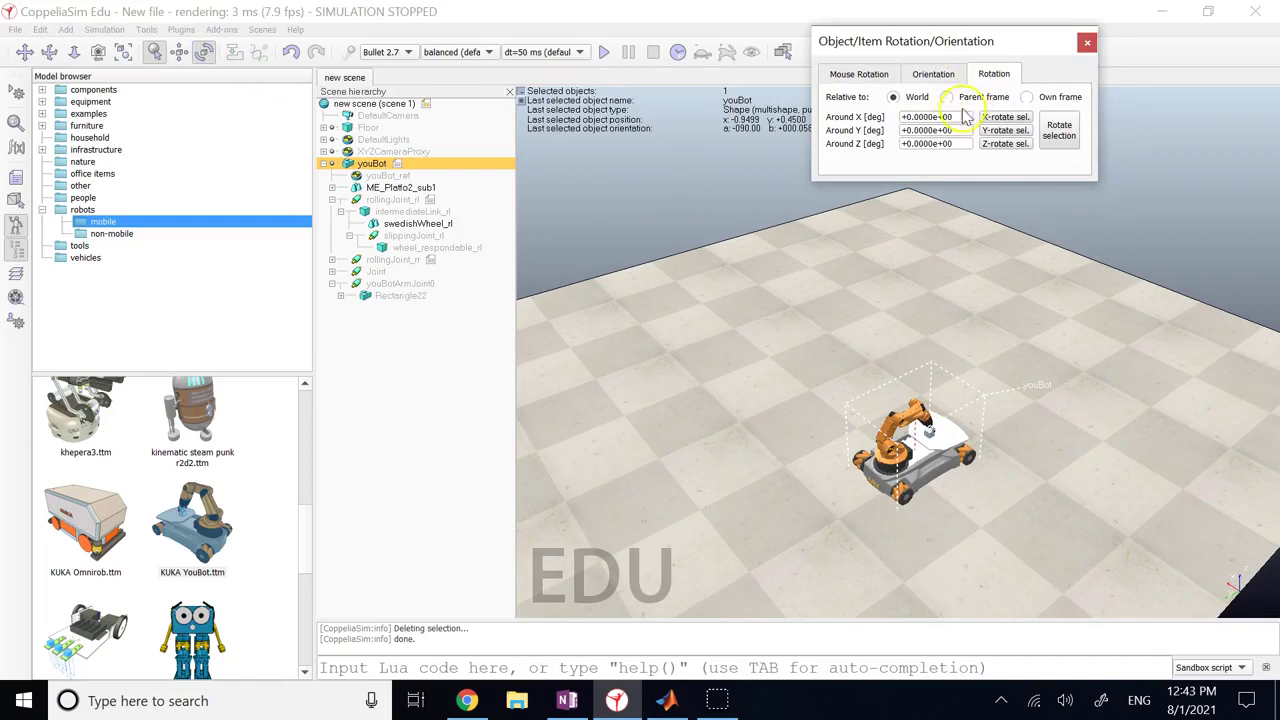
{"action": "left_click", "coordinate": [909, 146]}
{"action": "type", "text": "9"}
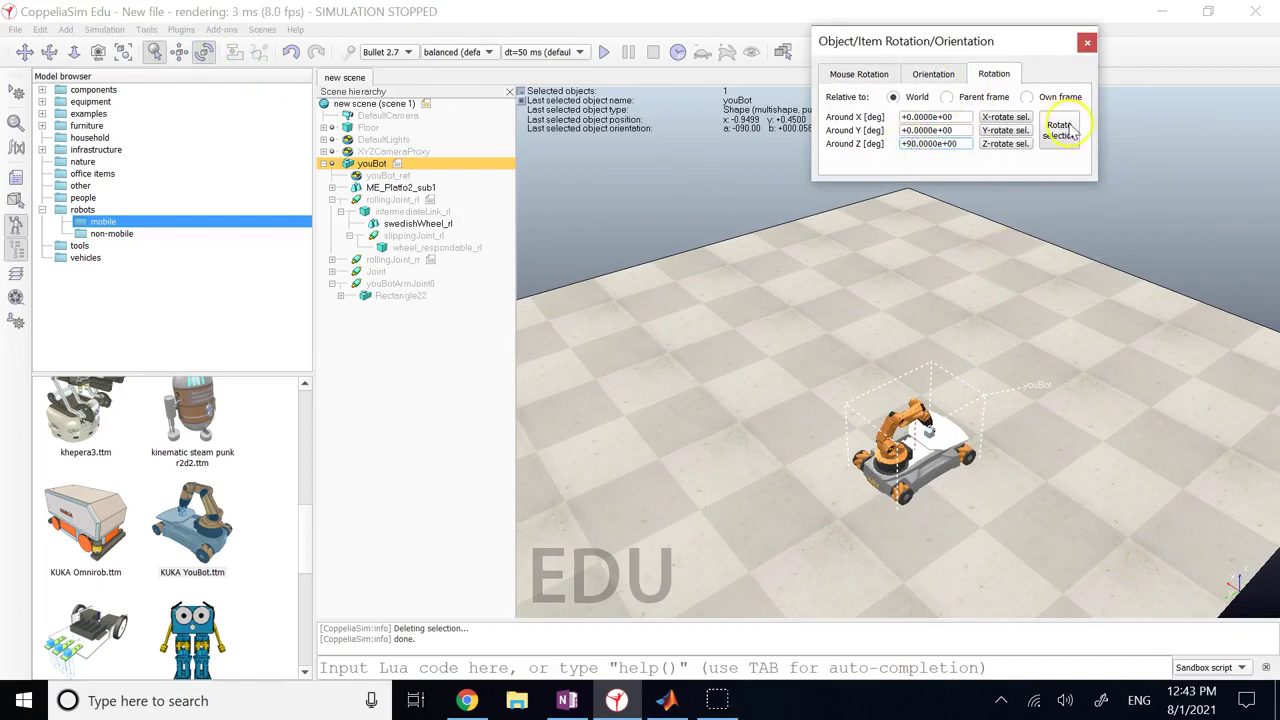
{"action": "left_click", "coordinate": [1066, 128]}
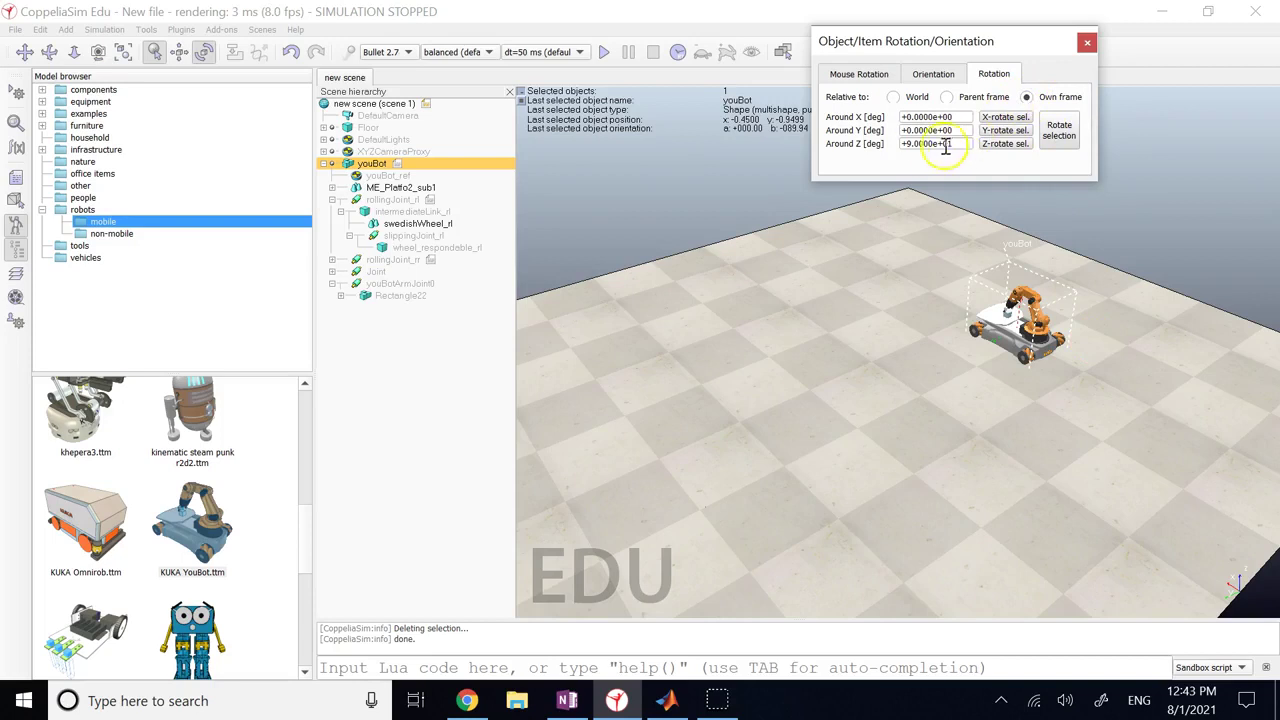
{"action": "left_click", "coordinate": [1060, 140]}
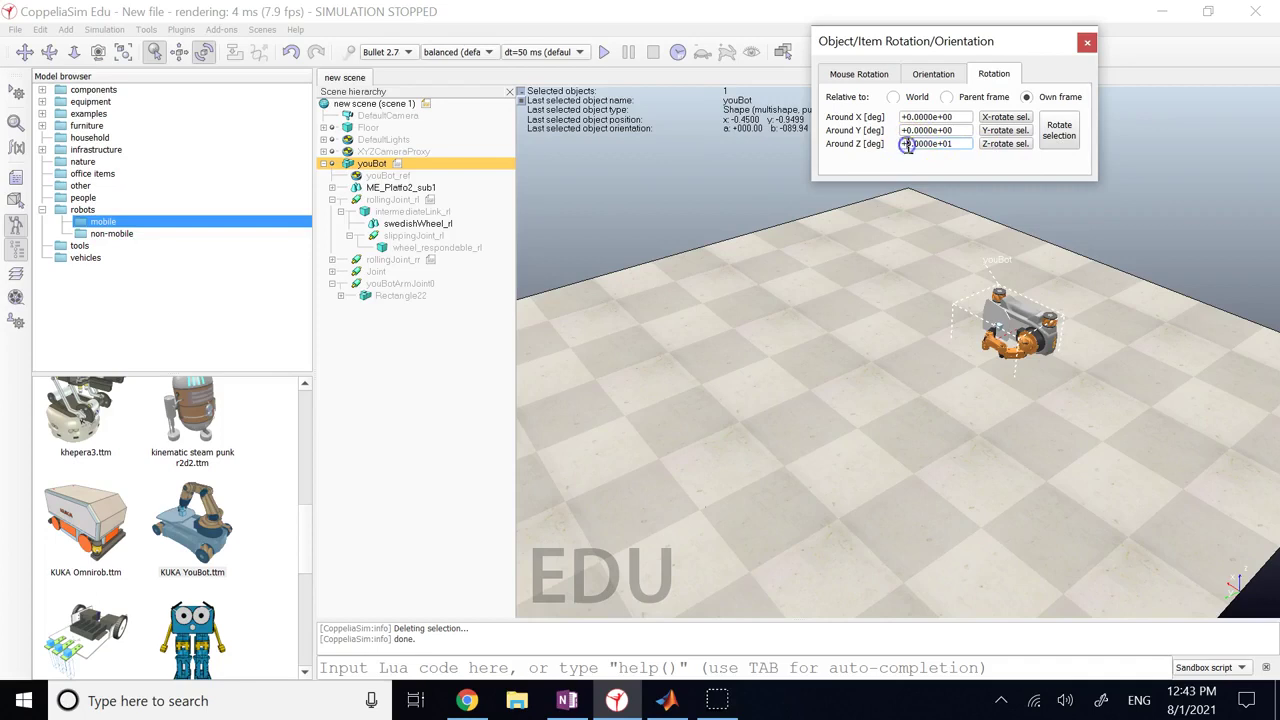
{"action": "type", "text": "-"}
{"action": "left_click", "coordinate": [1062, 132]}
Spin the youBot freehand to a new heading and close the rotation settings
{"action": "left_click", "coordinate": [1121, 469]}
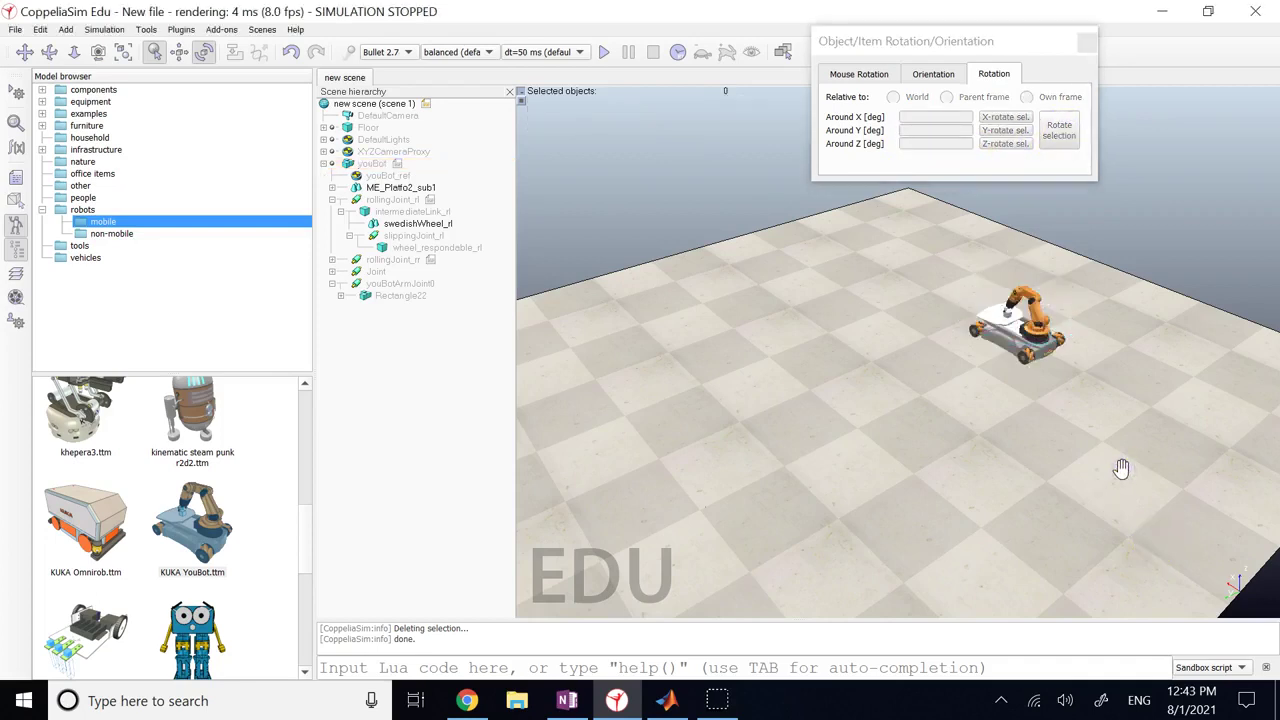
{"action": "left_click", "coordinate": [841, 73]}
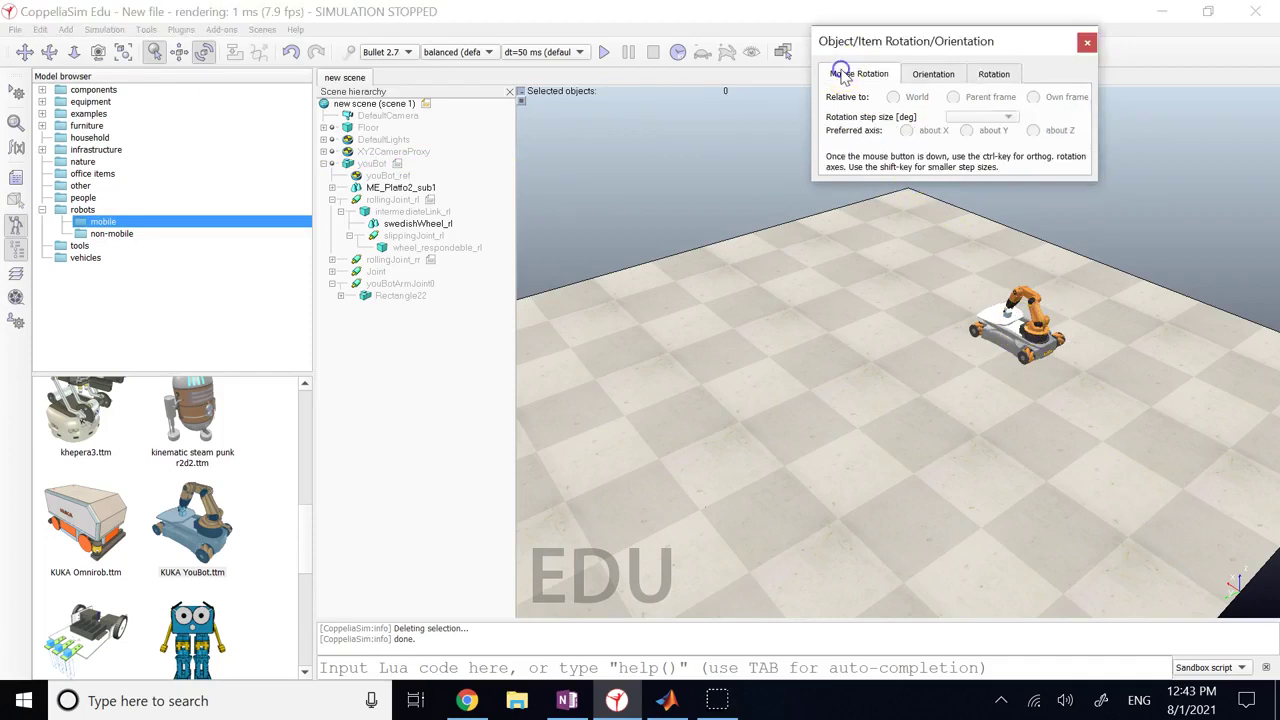
{"action": "left_click", "coordinate": [1025, 338]}
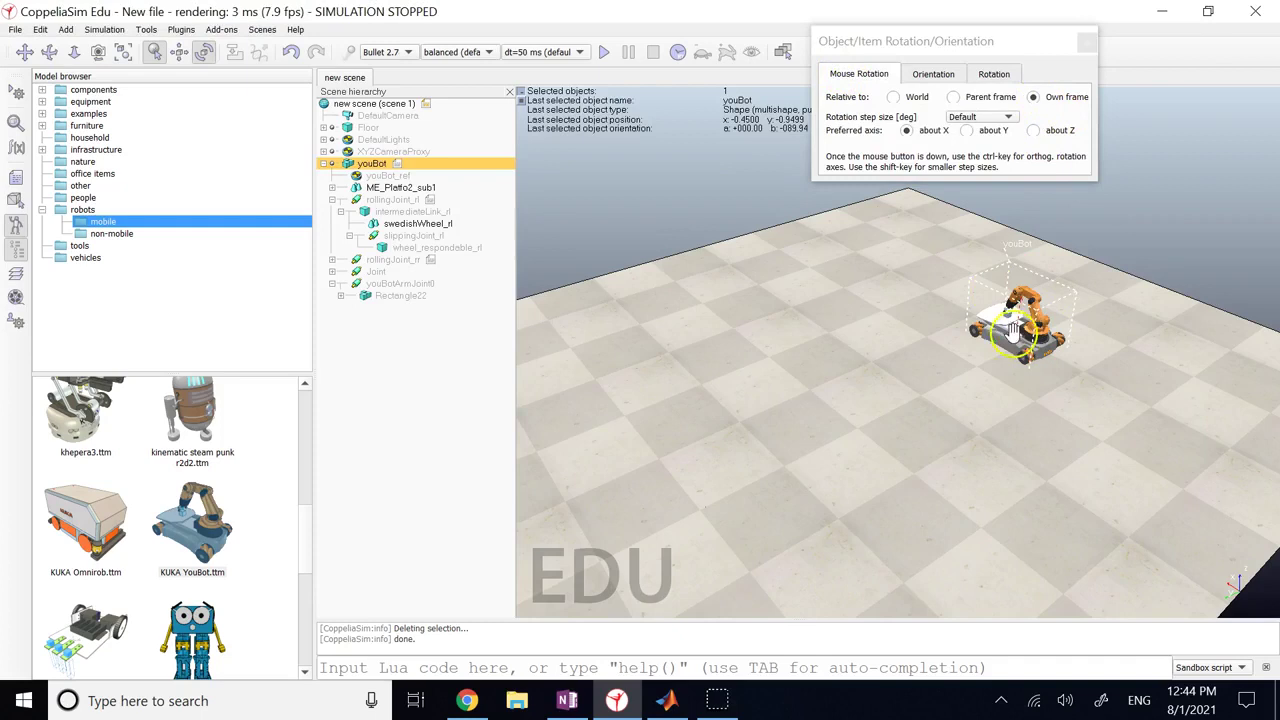
{"action": "left_click_drag", "start_coordinate": [995, 340], "coordinate": [1108, 328]}
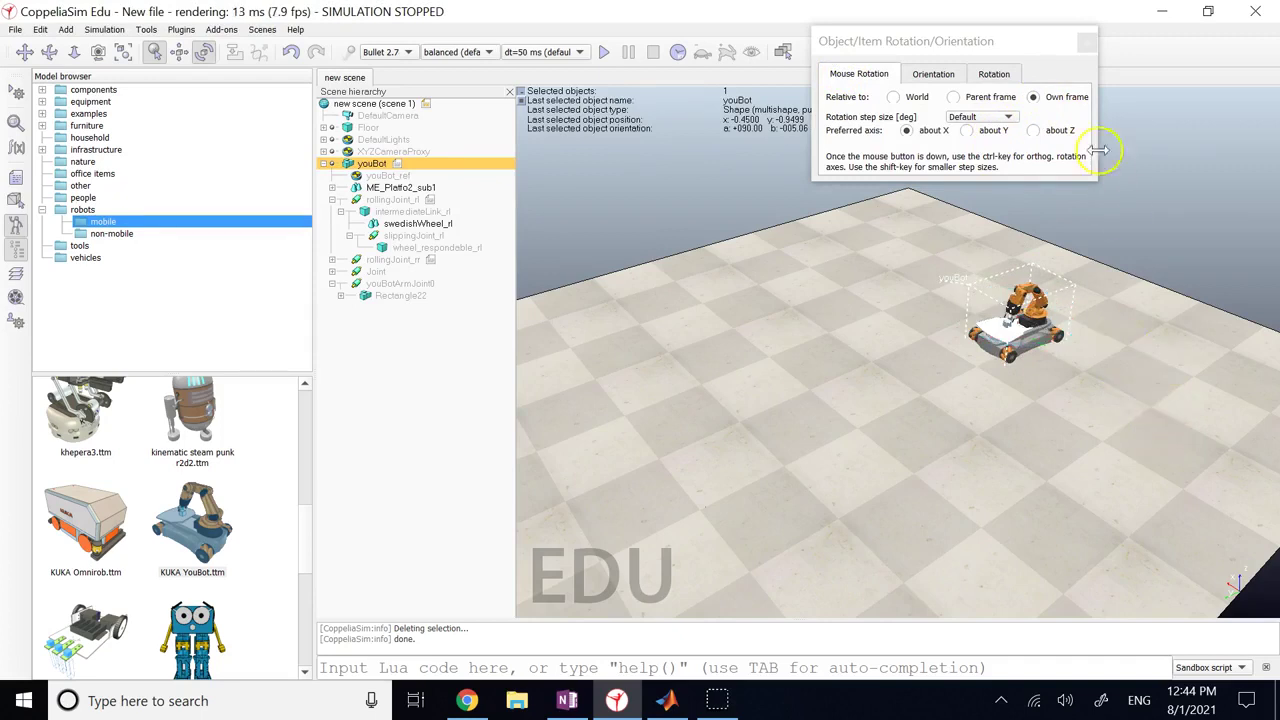
{"action": "left_click", "coordinate": [1084, 47]}
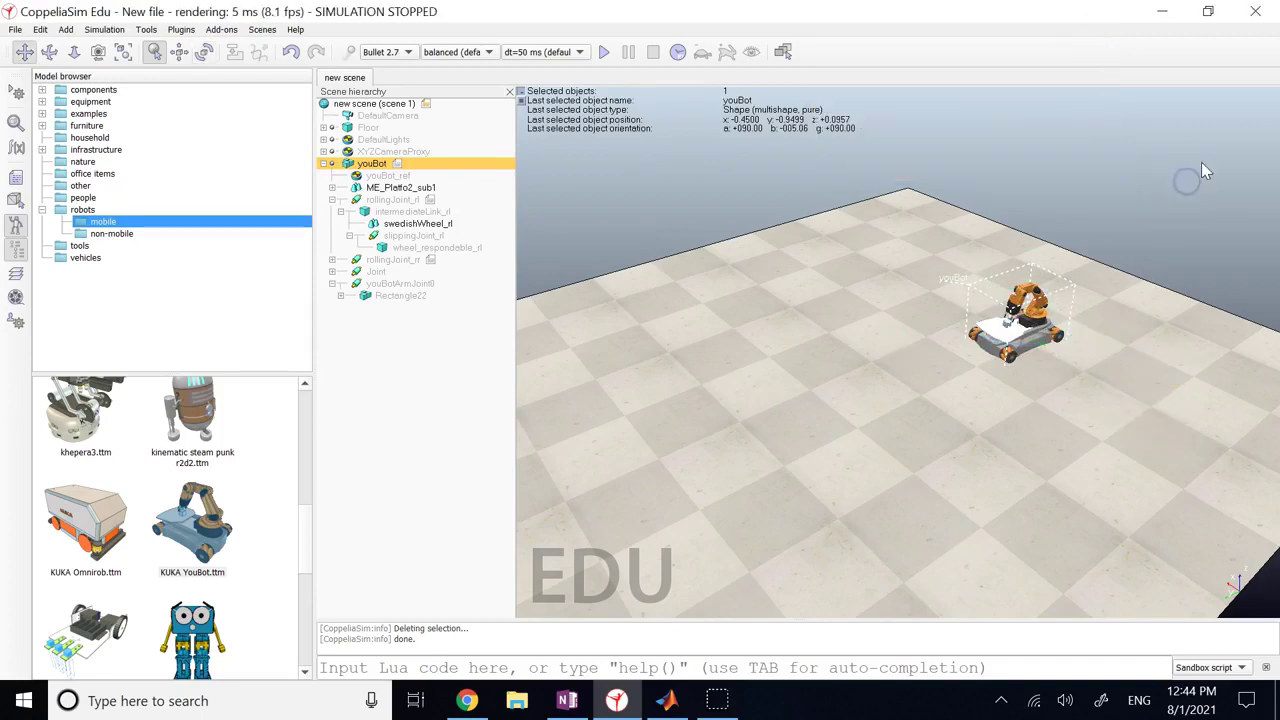
Run the simulation, orbit to follow the driving youBot, then stop it
{"action": "left_click", "coordinate": [610, 53]}
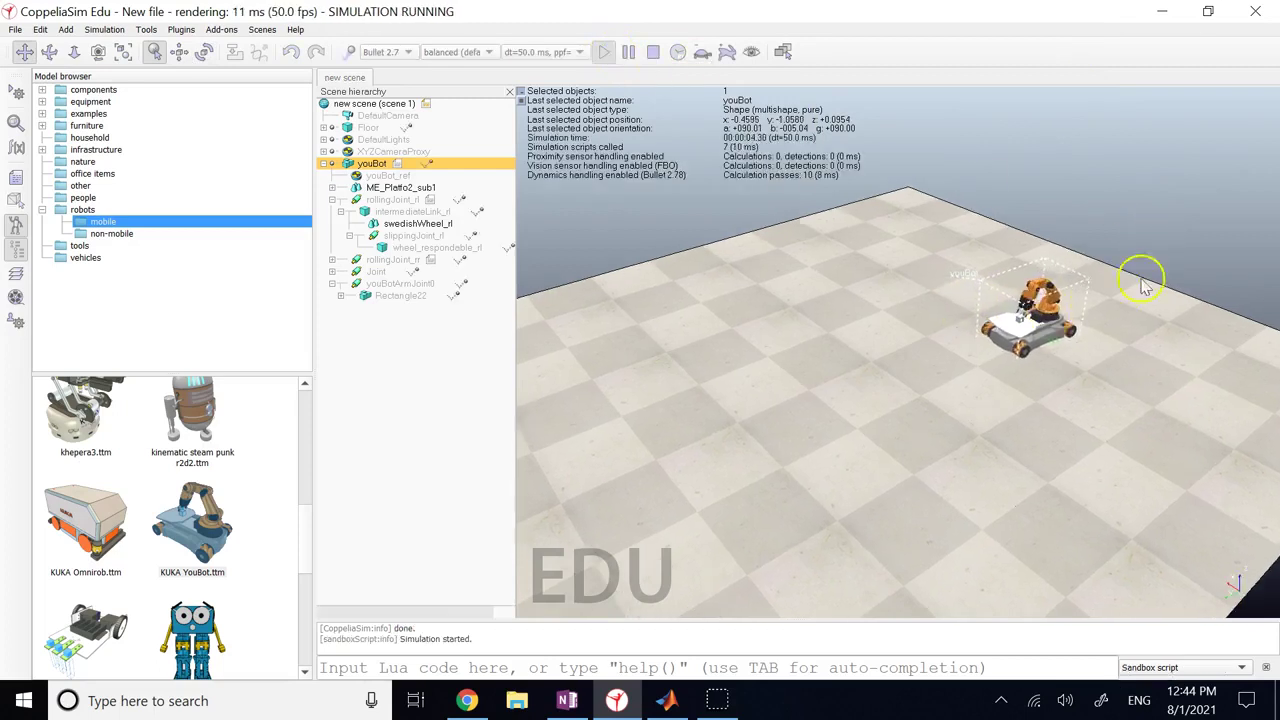
{"action": "scroll", "coordinate": [1150, 285], "scroll_direction": "up", "scroll_amount": 5}
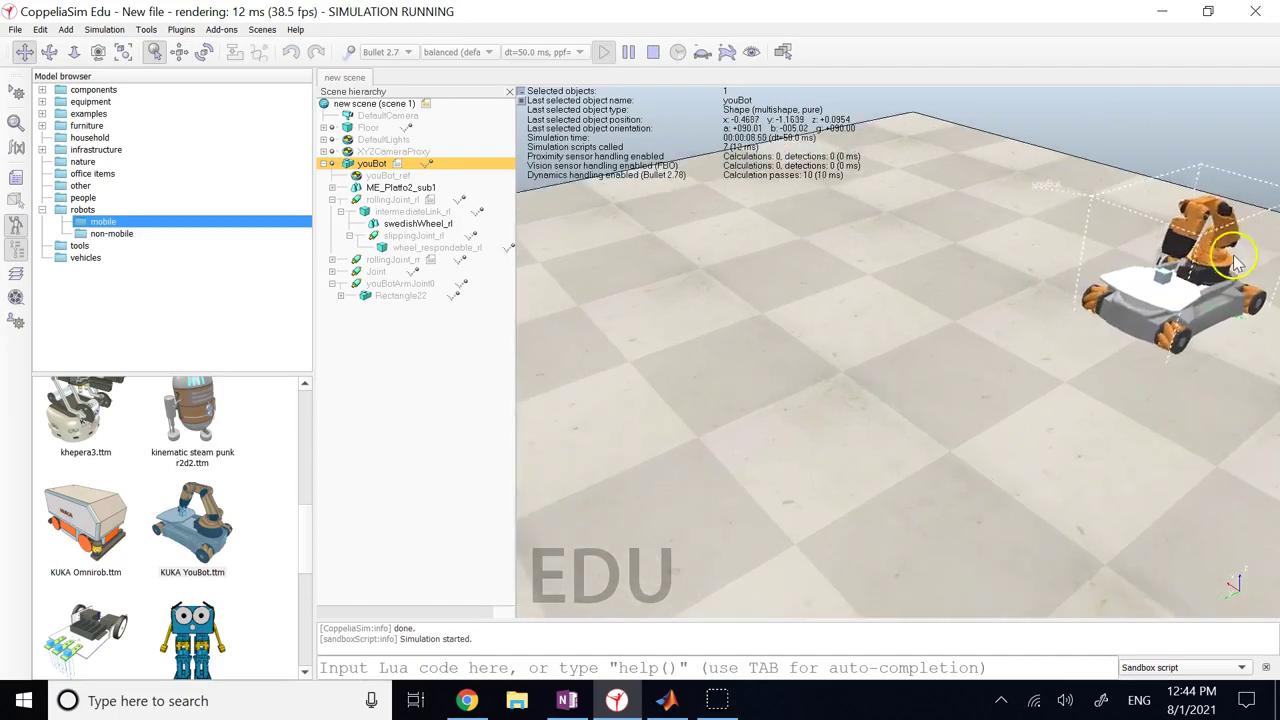
{"action": "scroll", "coordinate": [1225, 282], "scroll_direction": "down", "scroll_amount": 1}
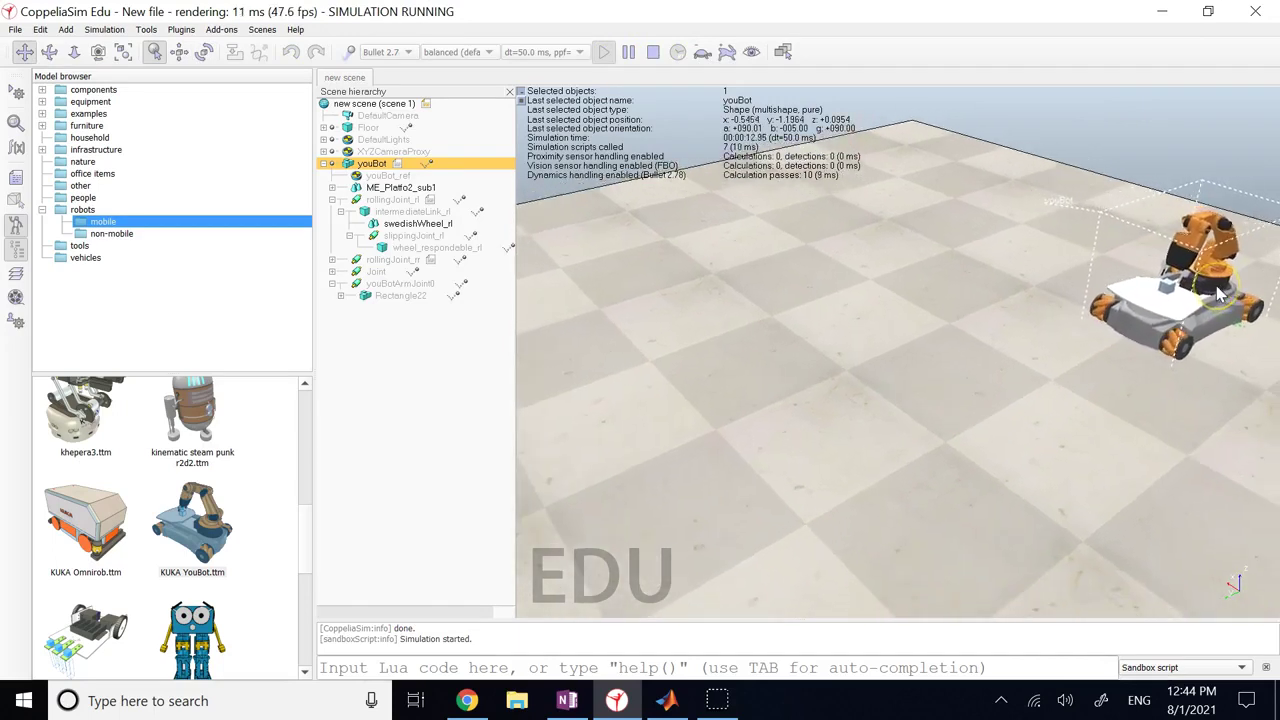
{"action": "left_click_drag", "start_coordinate": [1143, 380], "coordinate": [688, 503]}
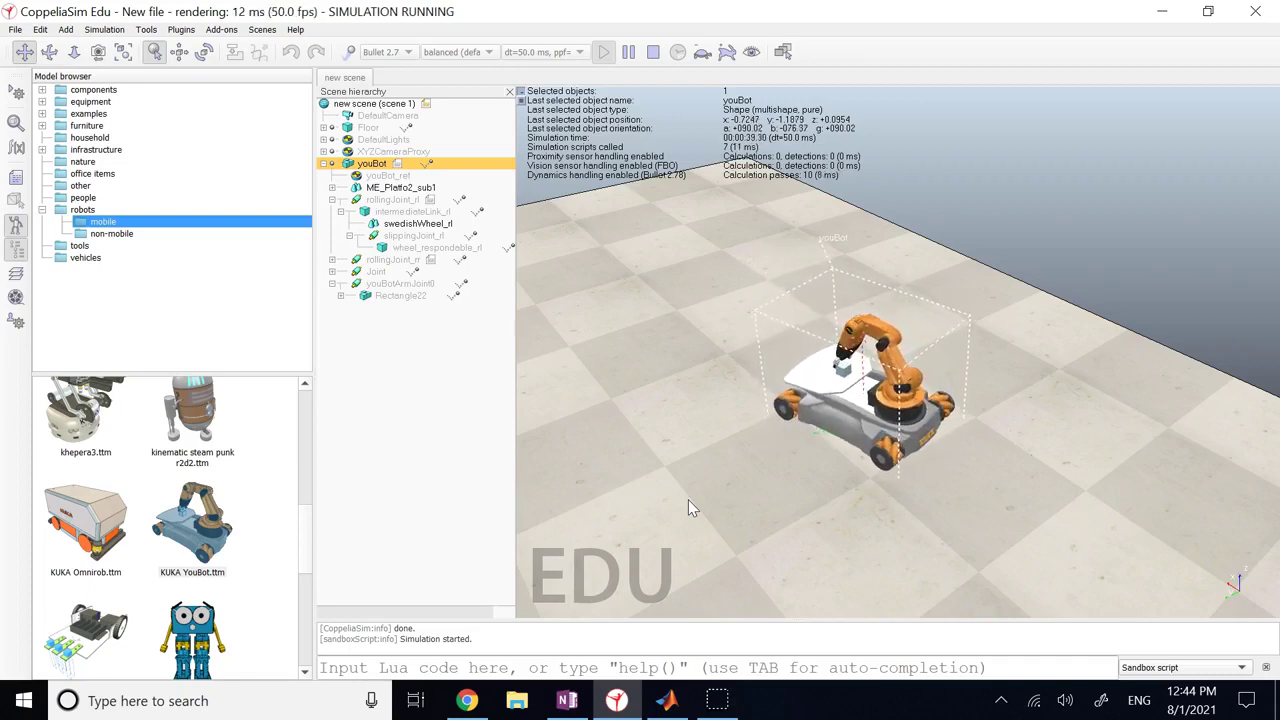
{"action": "left_click", "coordinate": [654, 52]}
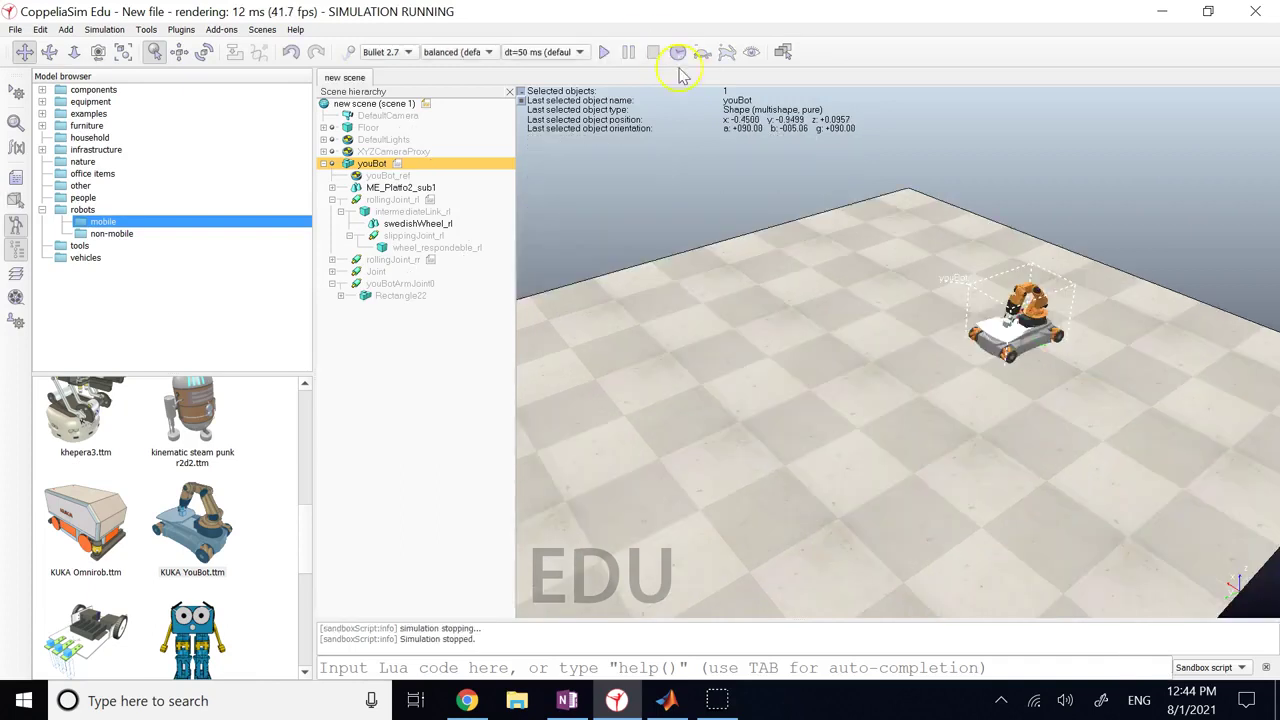
{"action": "left_click", "coordinate": [940, 298]}
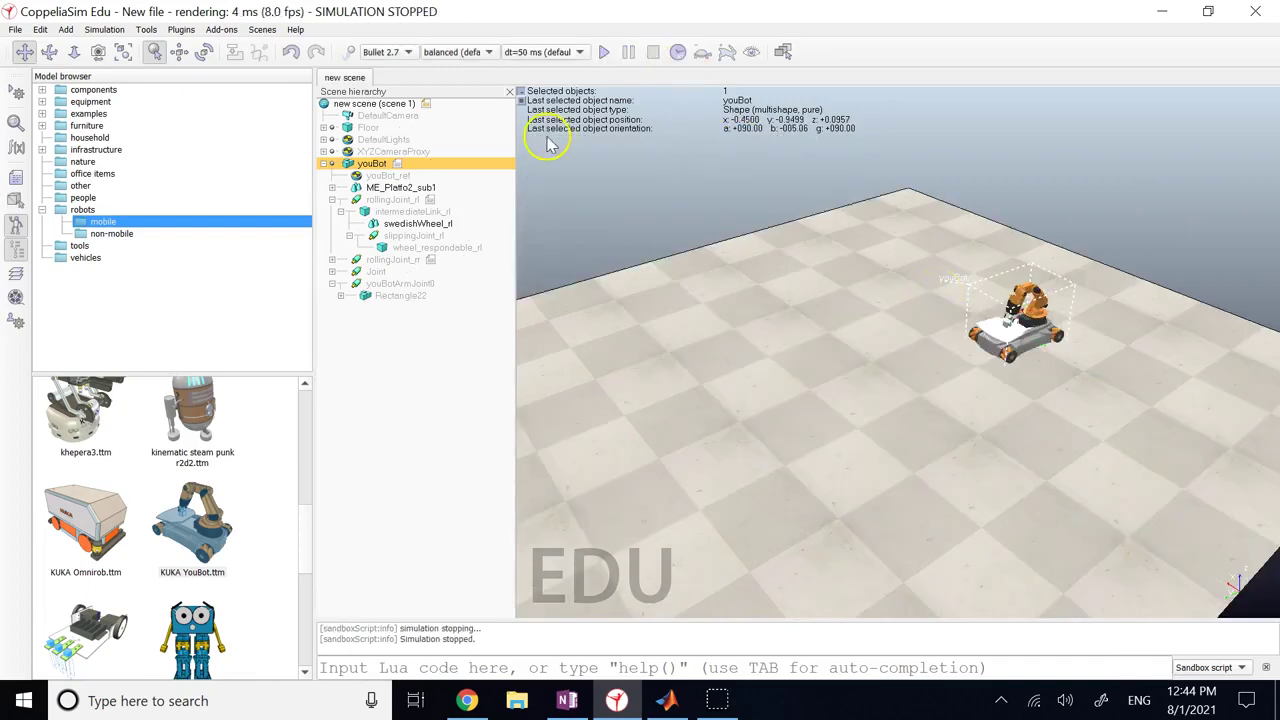
{"action": "left_click", "coordinate": [118, 218]}
{"action": "left_click", "coordinate": [353, 226]}
Drag the youBot to the floor centre at about x = −0.525, y = +1.075
{"action": "left_click", "coordinate": [181, 54]}
{"action": "left_click", "coordinate": [1015, 315]}
{"action": "left_click_drag", "start_coordinate": [1015, 315], "coordinate": [762, 470]}
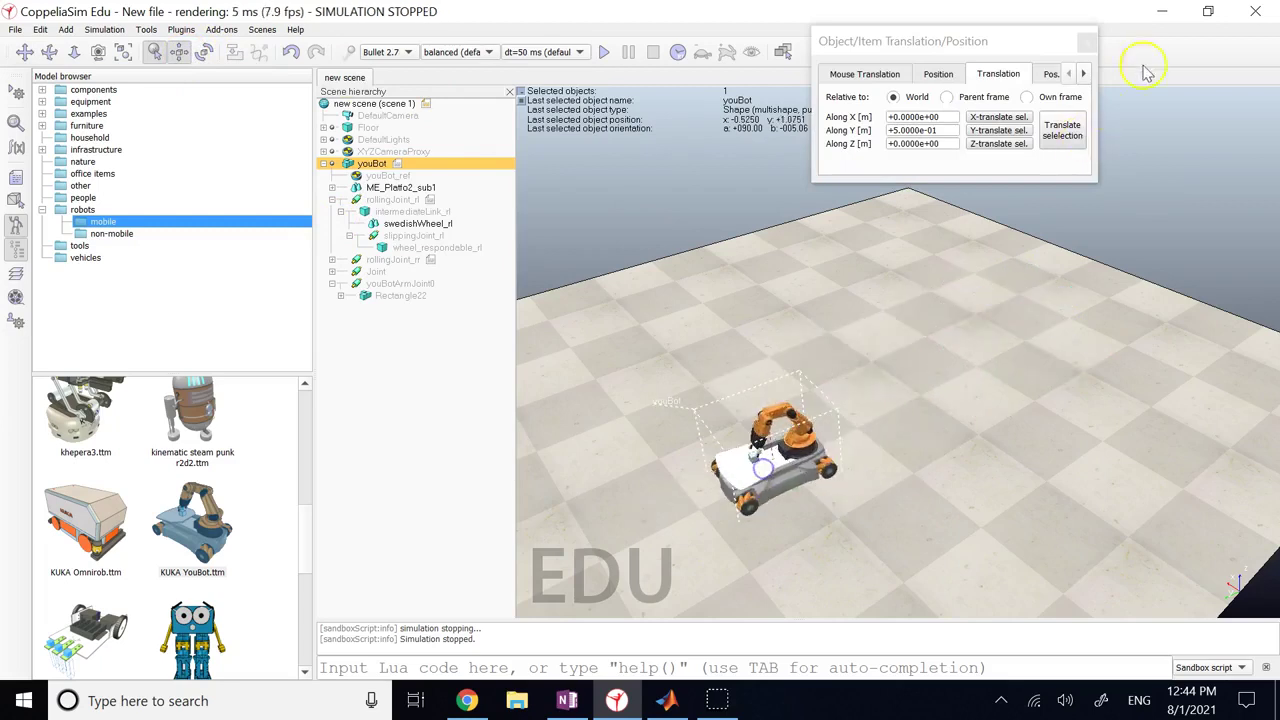
{"action": "left_click", "coordinate": [1087, 41]}
{"action": "left_click", "coordinate": [716, 198]}
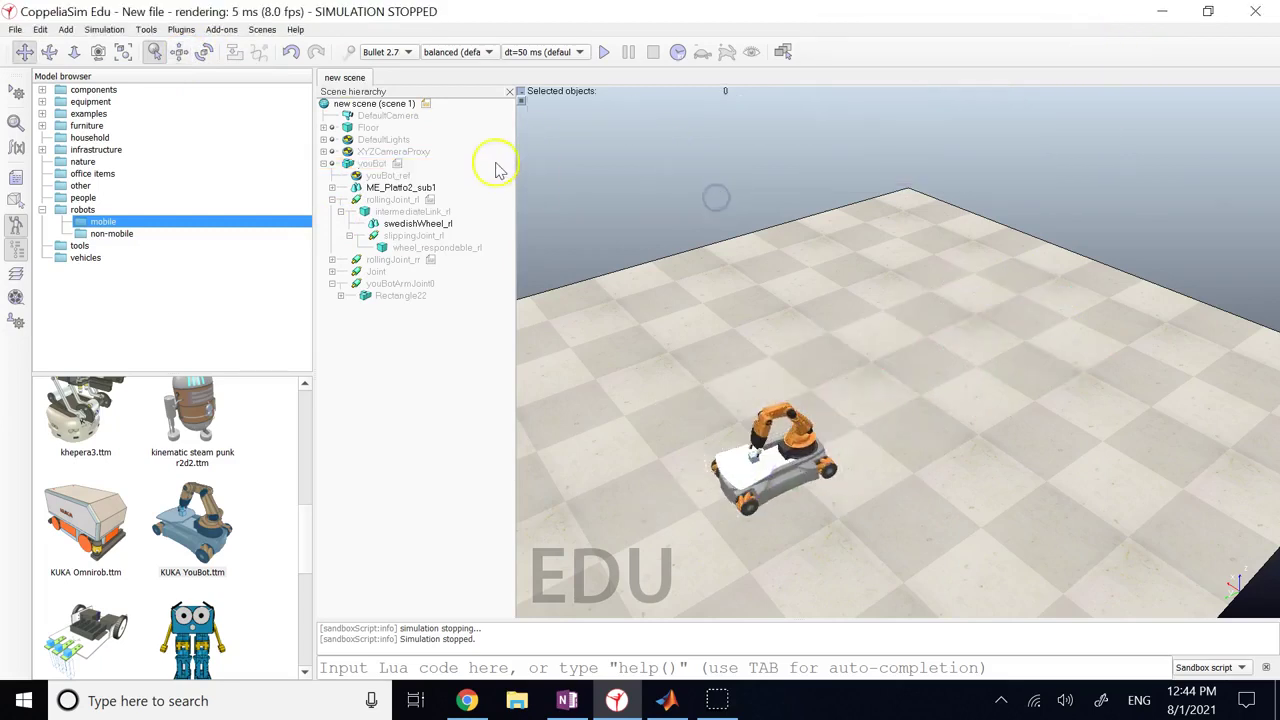
Switch to the top-down view Page 6 and zoom and pan onto the youBot
{"action": "left_click", "coordinate": [783, 51]}
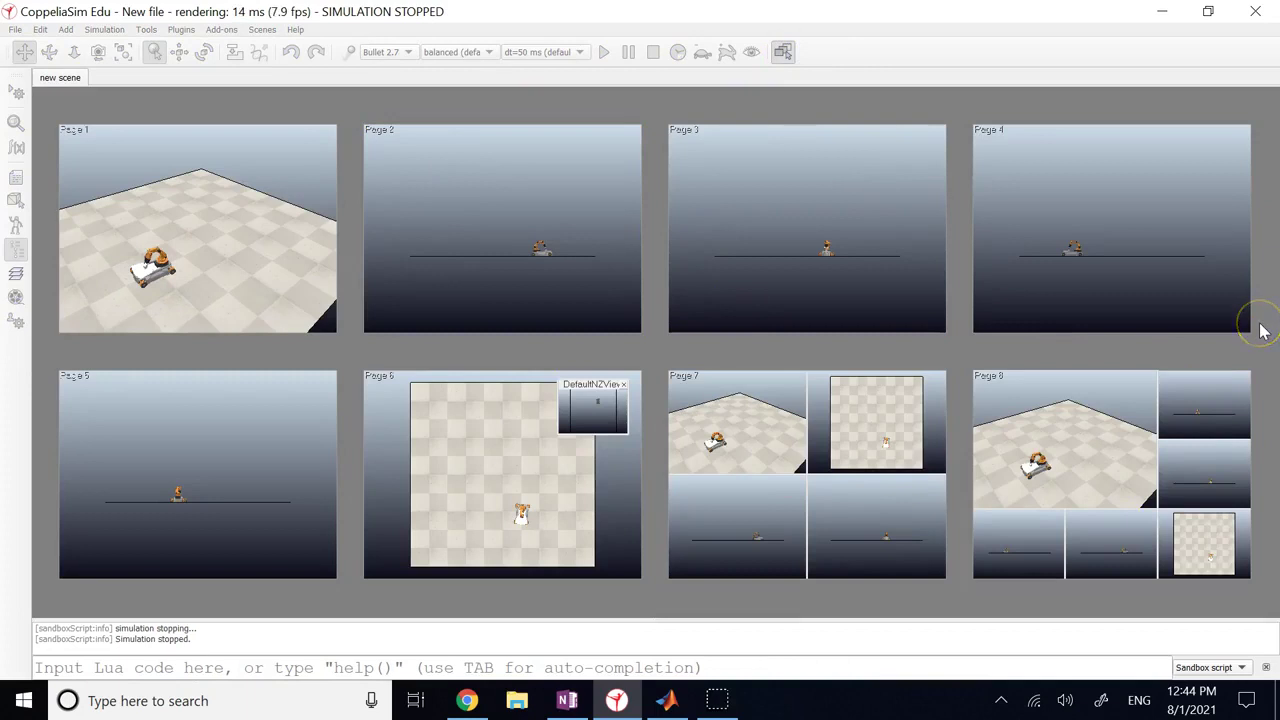
{"action": "left_click", "coordinate": [527, 493]}
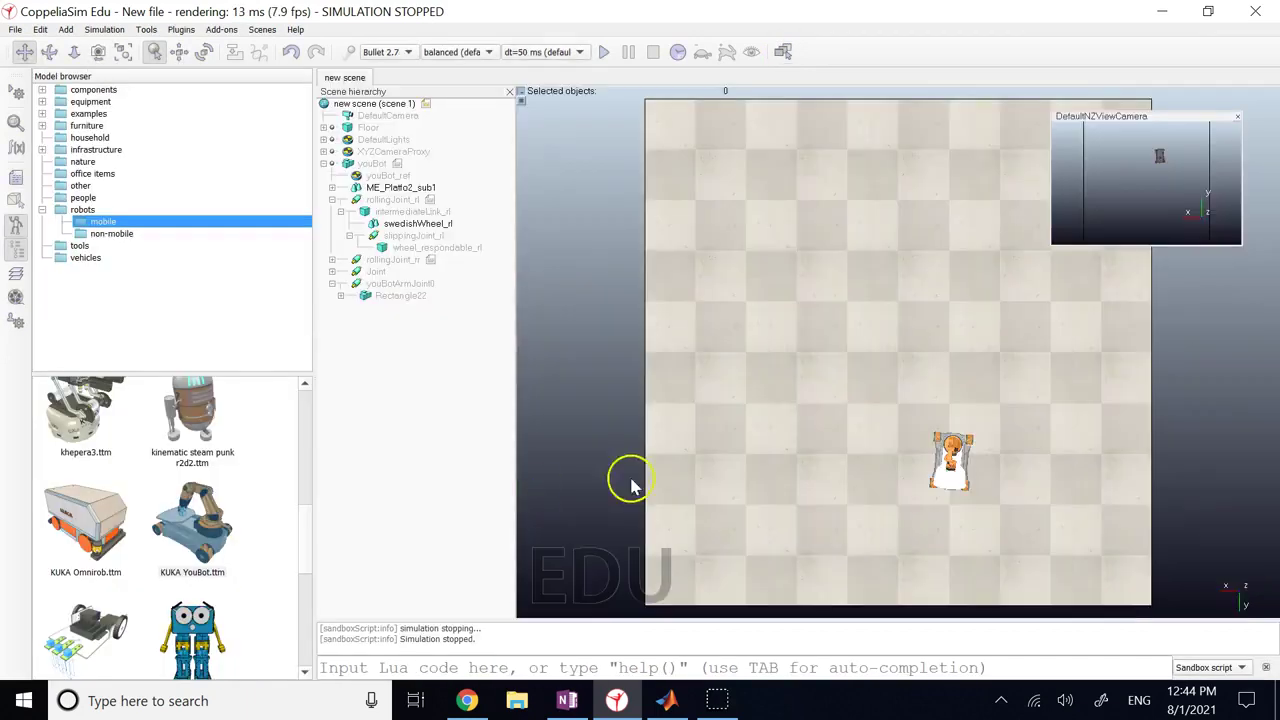
{"action": "scroll", "coordinate": [1020, 515], "scroll_direction": "down", "scroll_amount": 2}
{"action": "scroll", "coordinate": [985, 480], "scroll_direction": "up", "scroll_amount": 4}
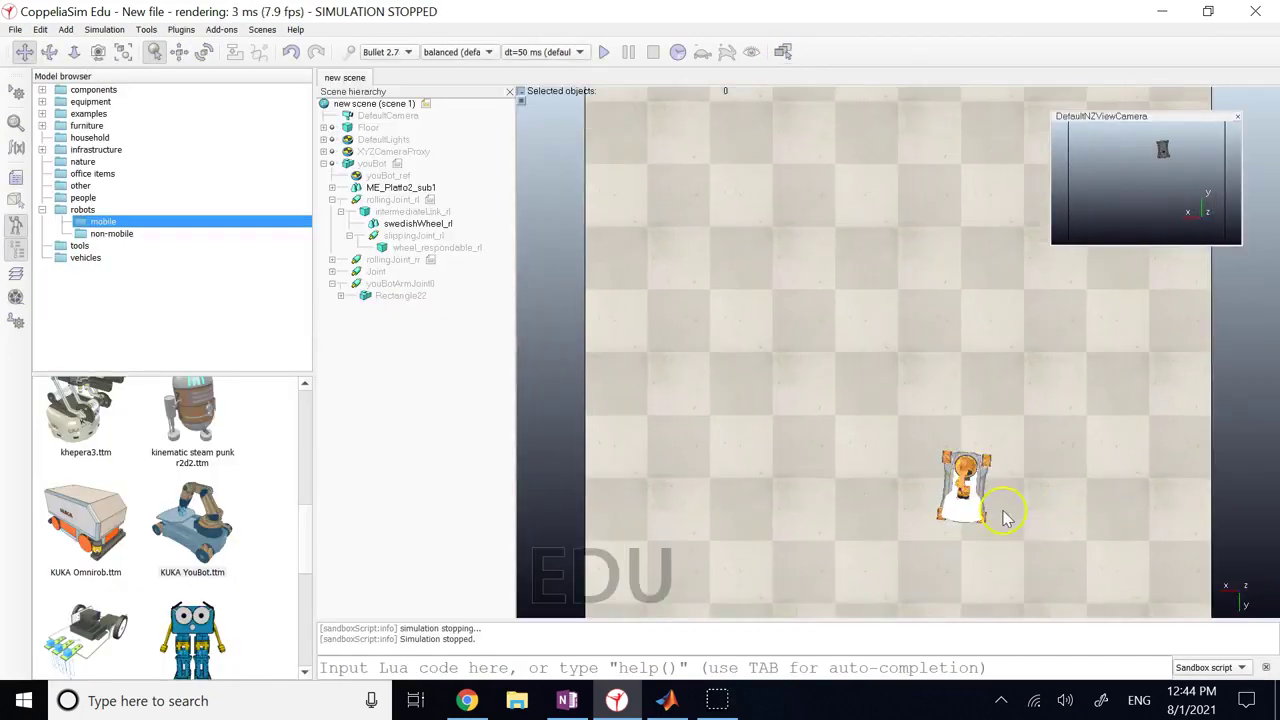
{"action": "left_click_drag", "start_coordinate": [1076, 521], "coordinate": [866, 374]}
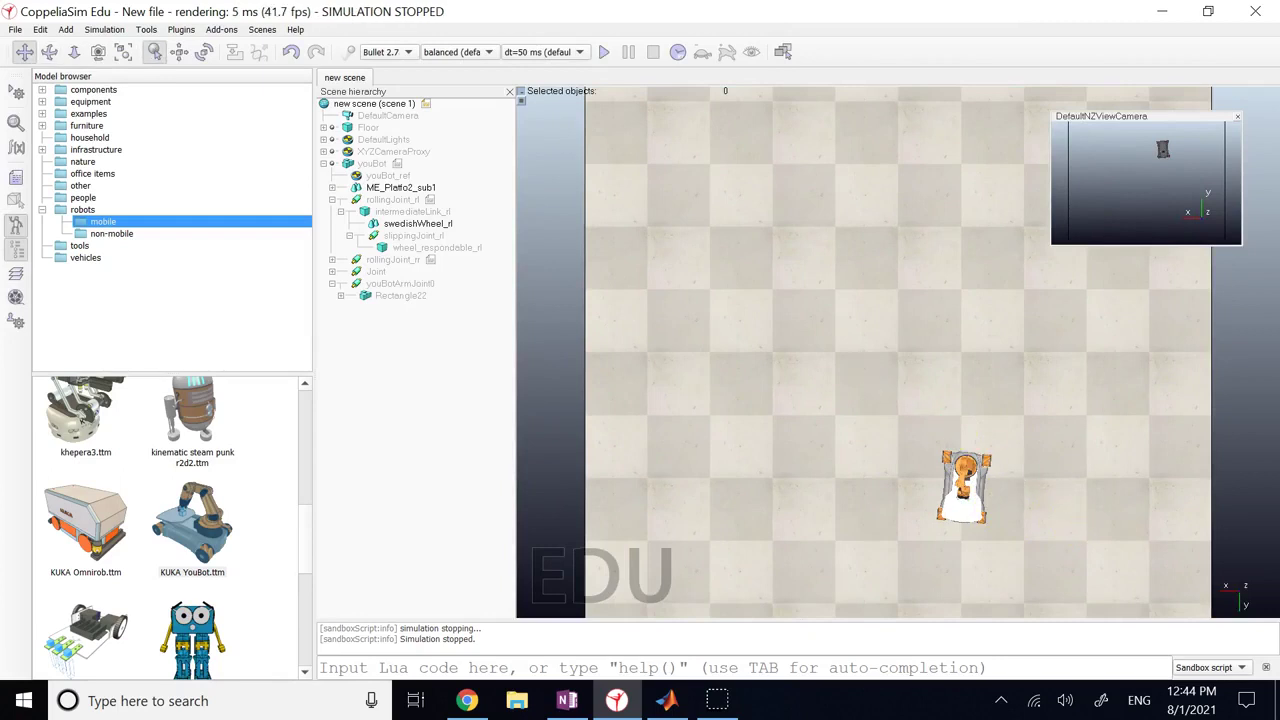
{"action": "left_click_drag", "start_coordinate": [1040, 388], "coordinate": [803, 260]}
{"action": "scroll", "coordinate": [698, 370], "scroll_direction": "up", "scroll_amount": 3}
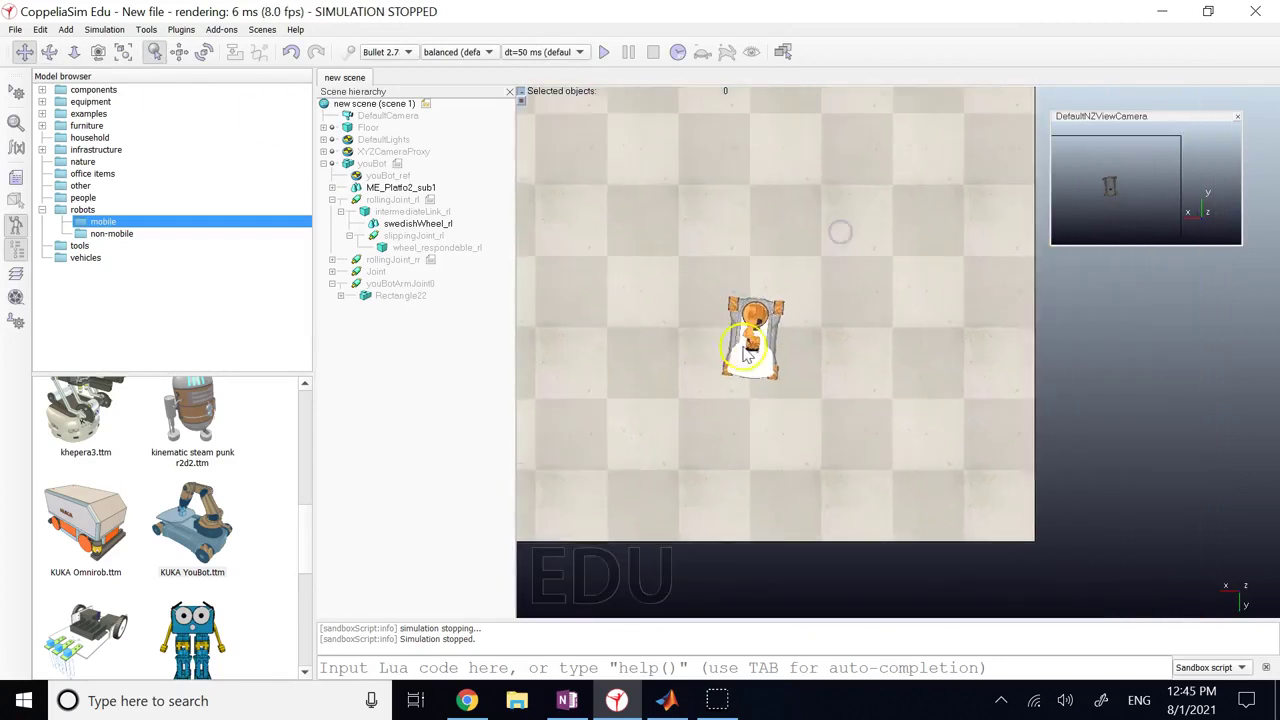
{"action": "scroll", "coordinate": [690, 366], "scroll_direction": "up", "scroll_amount": 3}
{"action": "scroll", "coordinate": [674, 346], "scroll_direction": "up", "scroll_amount": 3}
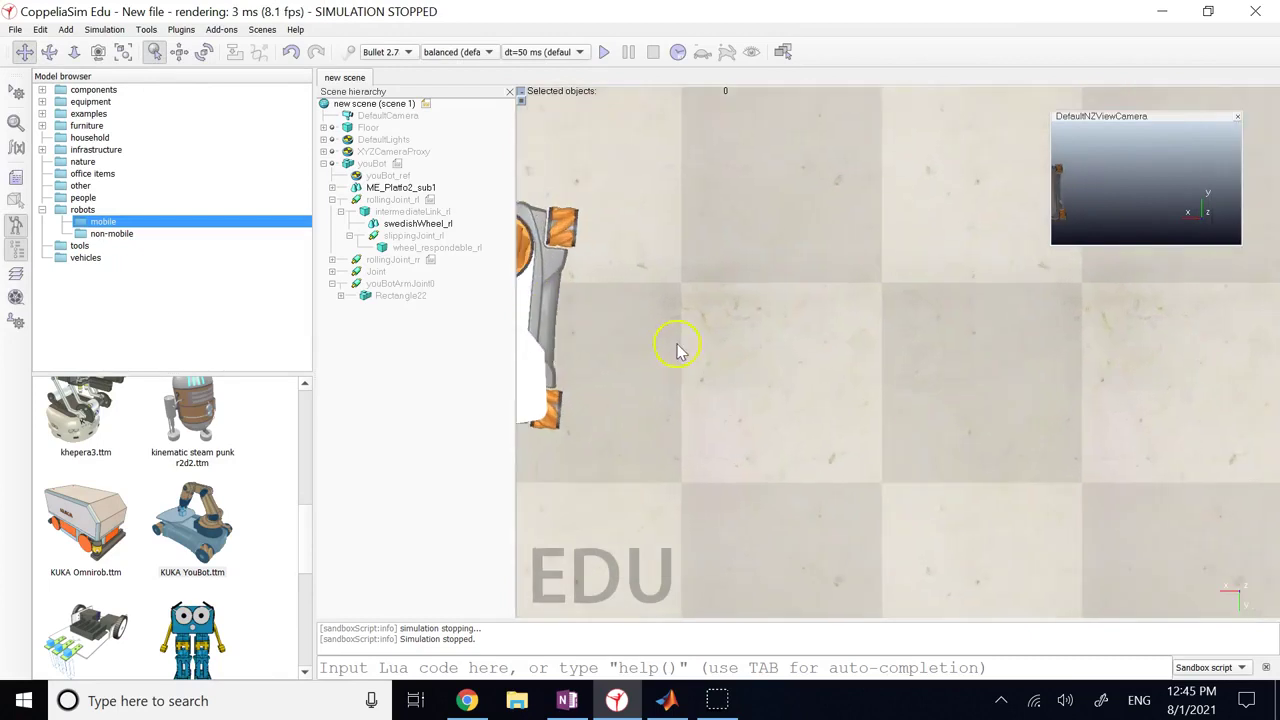
{"action": "scroll", "coordinate": [897, 410], "scroll_direction": "down", "scroll_amount": 2}
{"action": "left_click_drag", "start_coordinate": [897, 410], "coordinate": [1043, 414]}
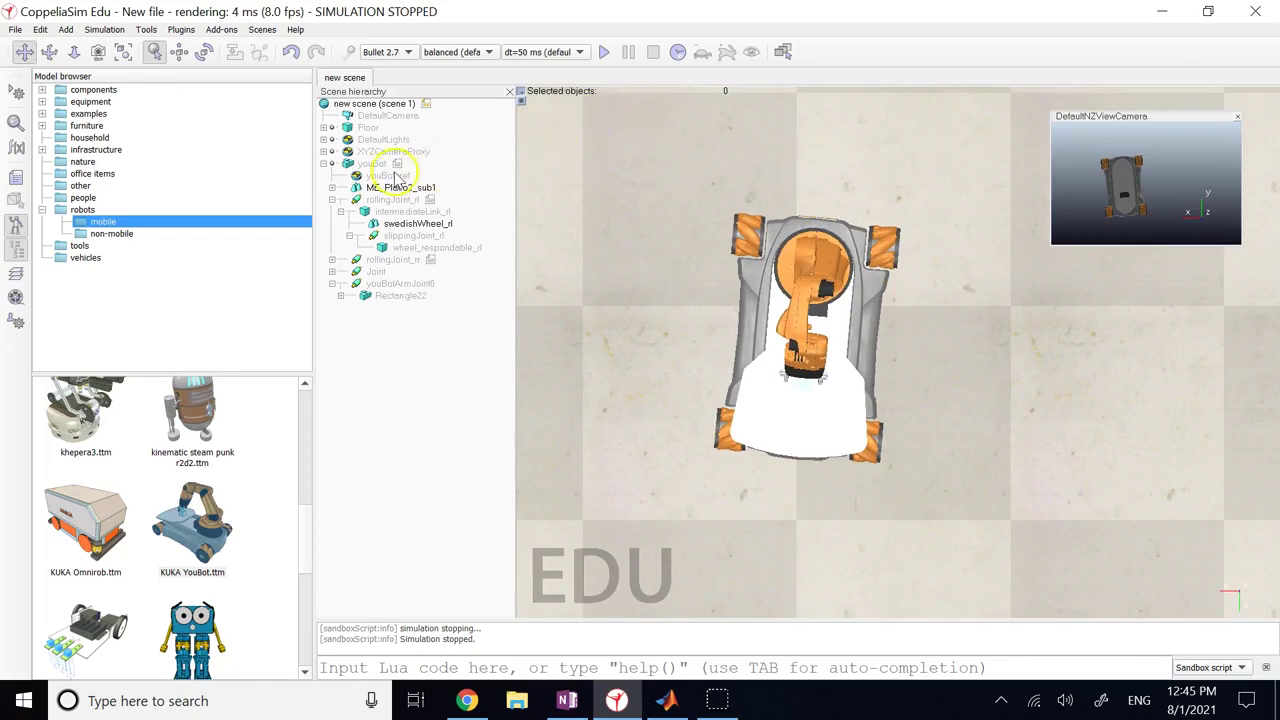
Select the youBot in the hierarchy, collapse its children and open its child script
{"action": "left_click", "coordinate": [323, 167]}
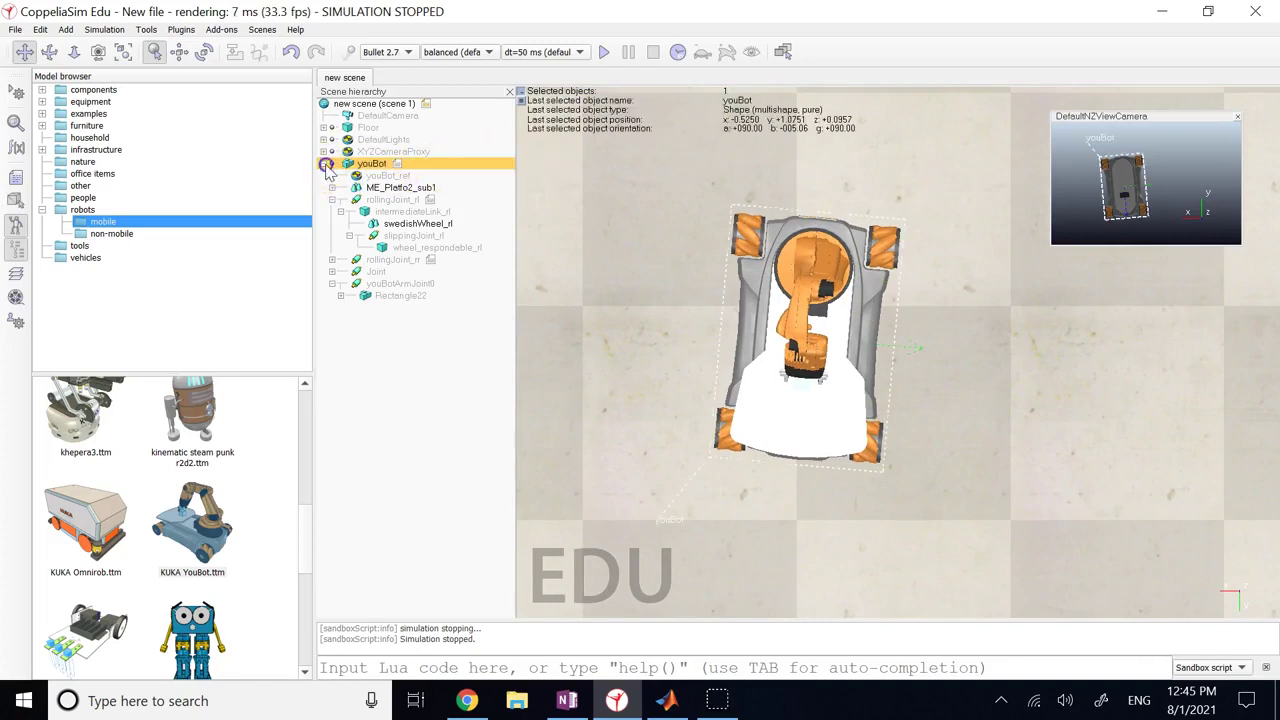
{"action": "left_click", "coordinate": [325, 163]}
{"action": "left_click", "coordinate": [398, 167]}
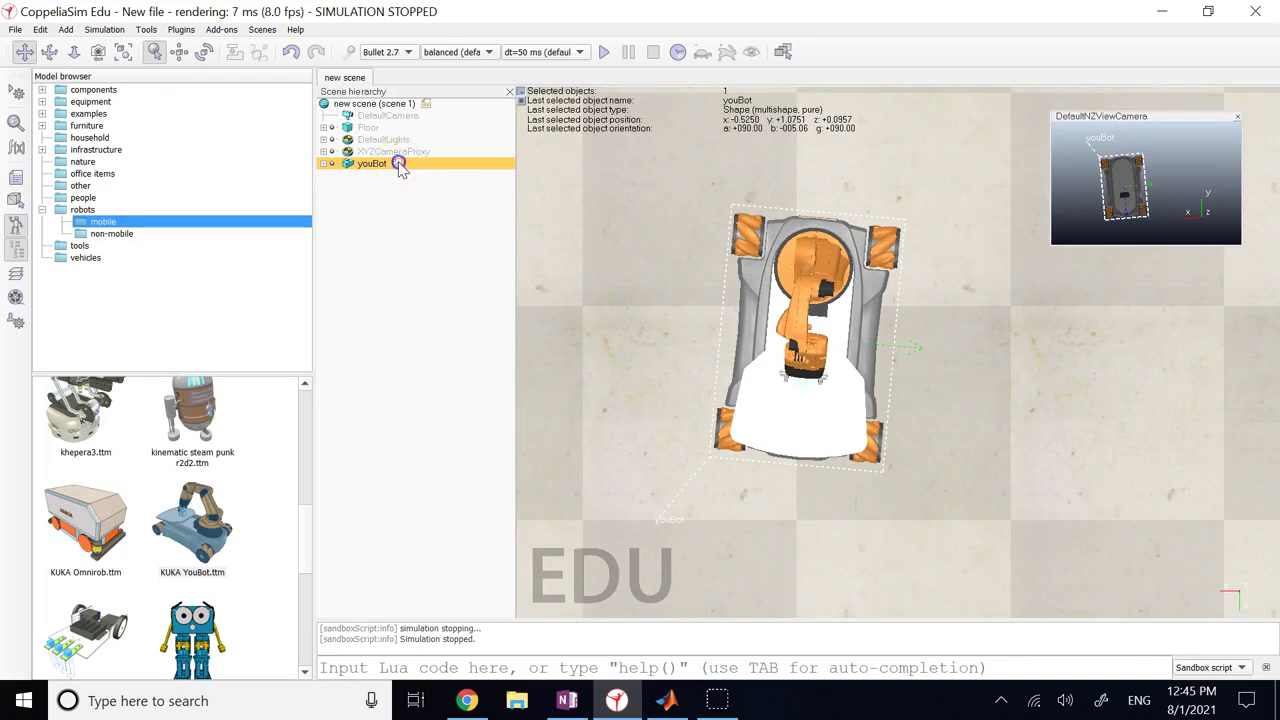
{"action": "left_click", "coordinate": [398, 167]}
Review the script's wheel loop on line 30 (i from 0 to 4, step 1) and line 25
{"action": "scroll", "coordinate": [562, 282], "scroll_direction": "down", "scroll_amount": 6}
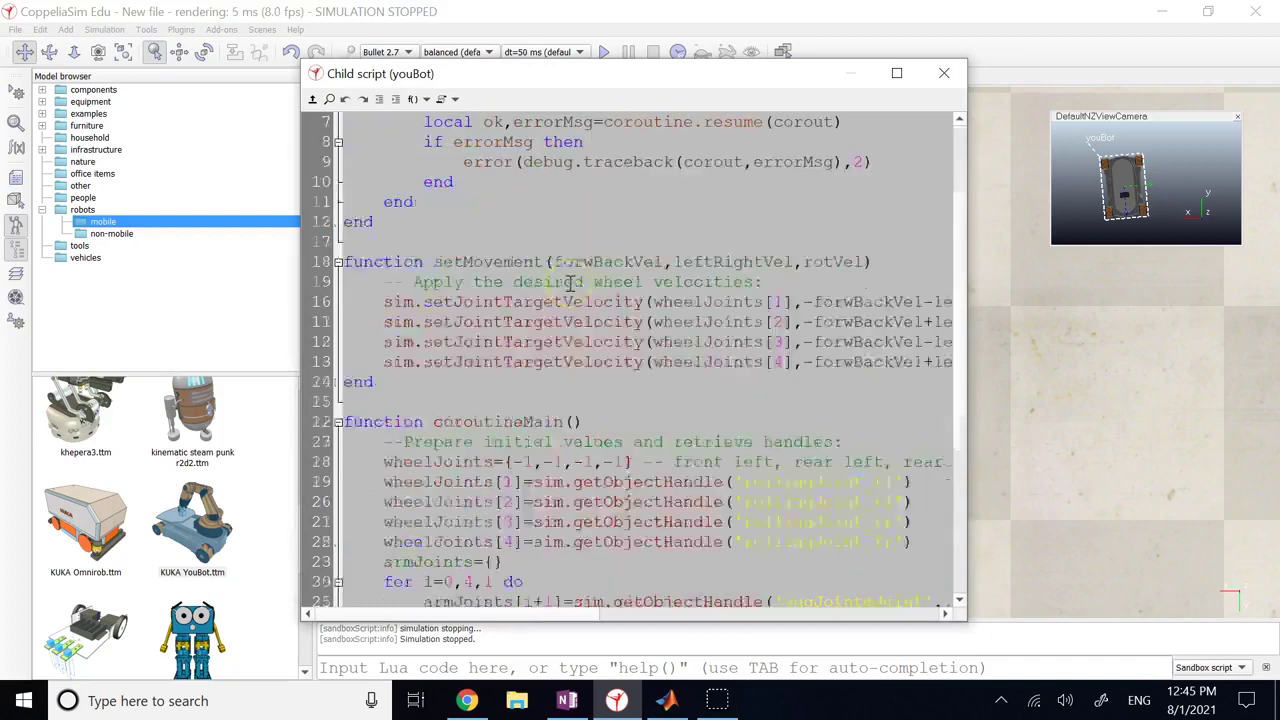
{"action": "scroll", "coordinate": [568, 284], "scroll_direction": "up", "scroll_amount": 6}
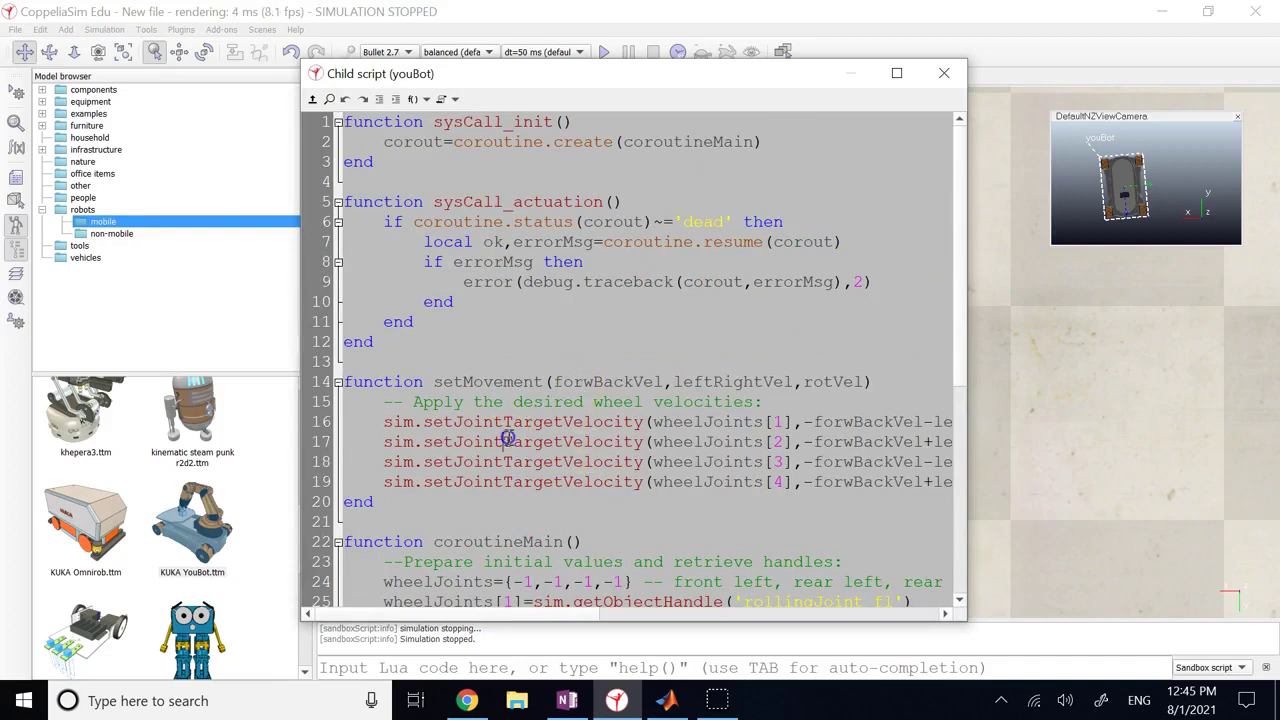
{"action": "scroll", "coordinate": [562, 284], "scroll_direction": "down", "scroll_amount": 6}
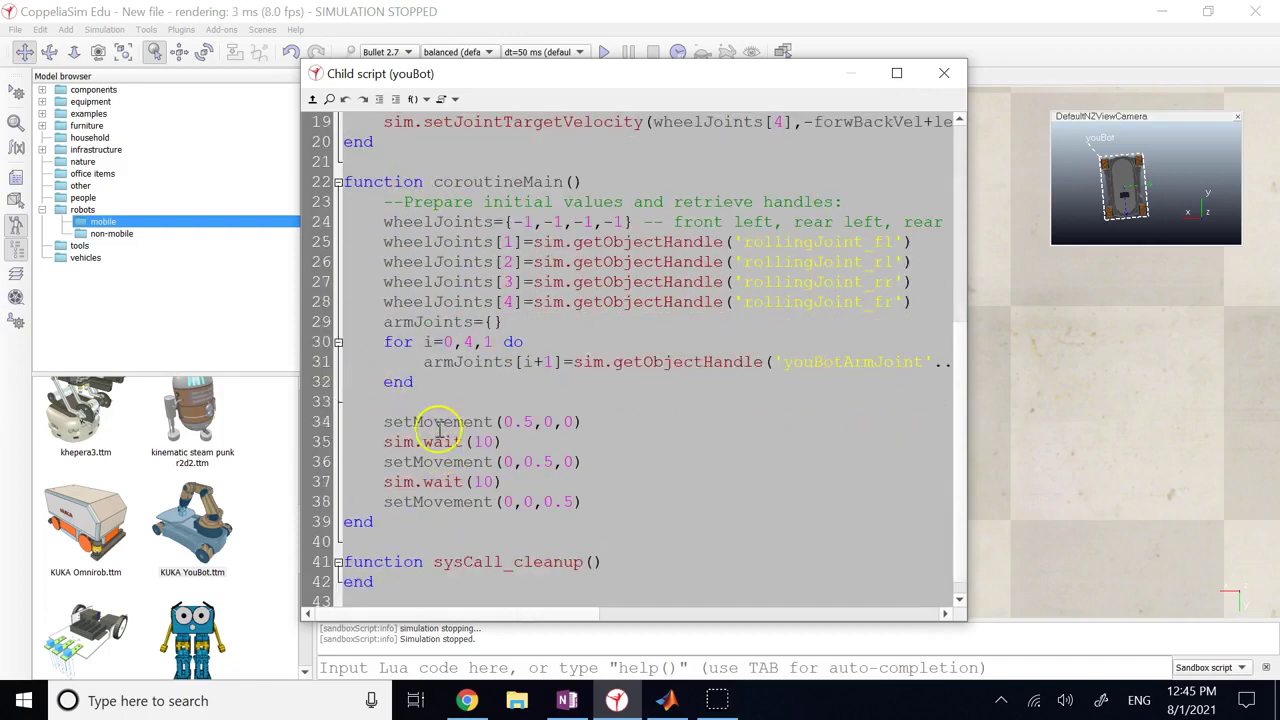
{"action": "scroll", "coordinate": [440, 430], "scroll_direction": "up", "scroll_amount": 6}
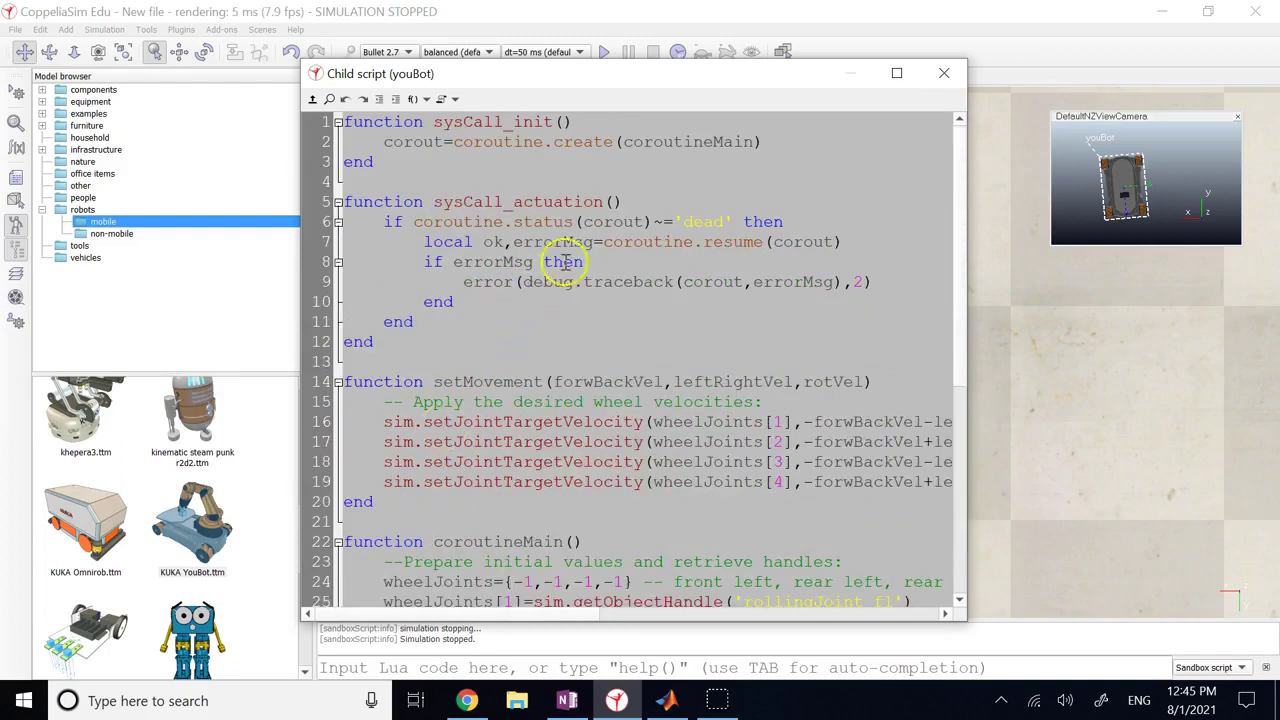
{"action": "scroll", "coordinate": [590, 250], "scroll_direction": "down", "scroll_amount": 6}
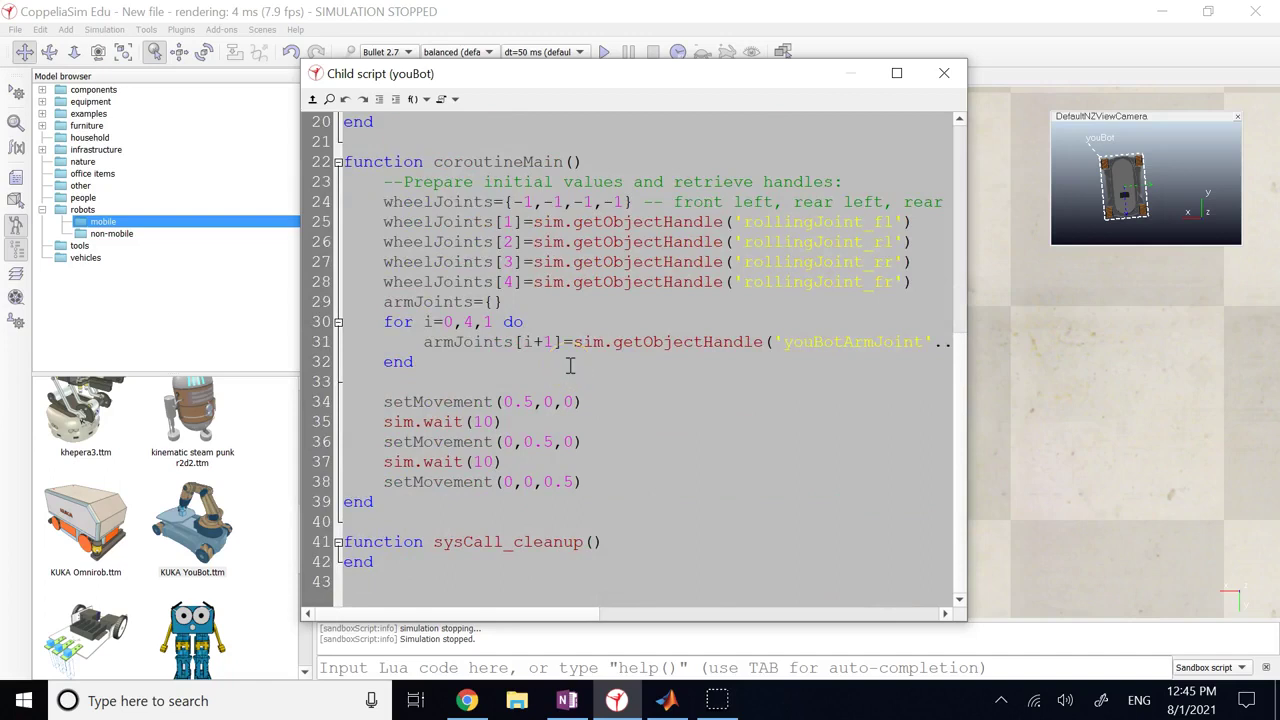
{"action": "double_click", "coordinate": [428, 322]}
{"action": "double_click", "coordinate": [448, 322]}
{"action": "double_click", "coordinate": [468, 322]}
{"action": "left_click", "coordinate": [491, 320]}
{"action": "double_click", "coordinate": [491, 321]}
{"action": "double_click", "coordinate": [496, 222]}
{"action": "left_click", "coordinate": [514, 222]}
Examine the 0.5 forward speed in line 34's setMovement call and all setMovement calls
{"action": "scroll", "coordinate": [557, 294], "scroll_direction": "up", "scroll_amount": 6}
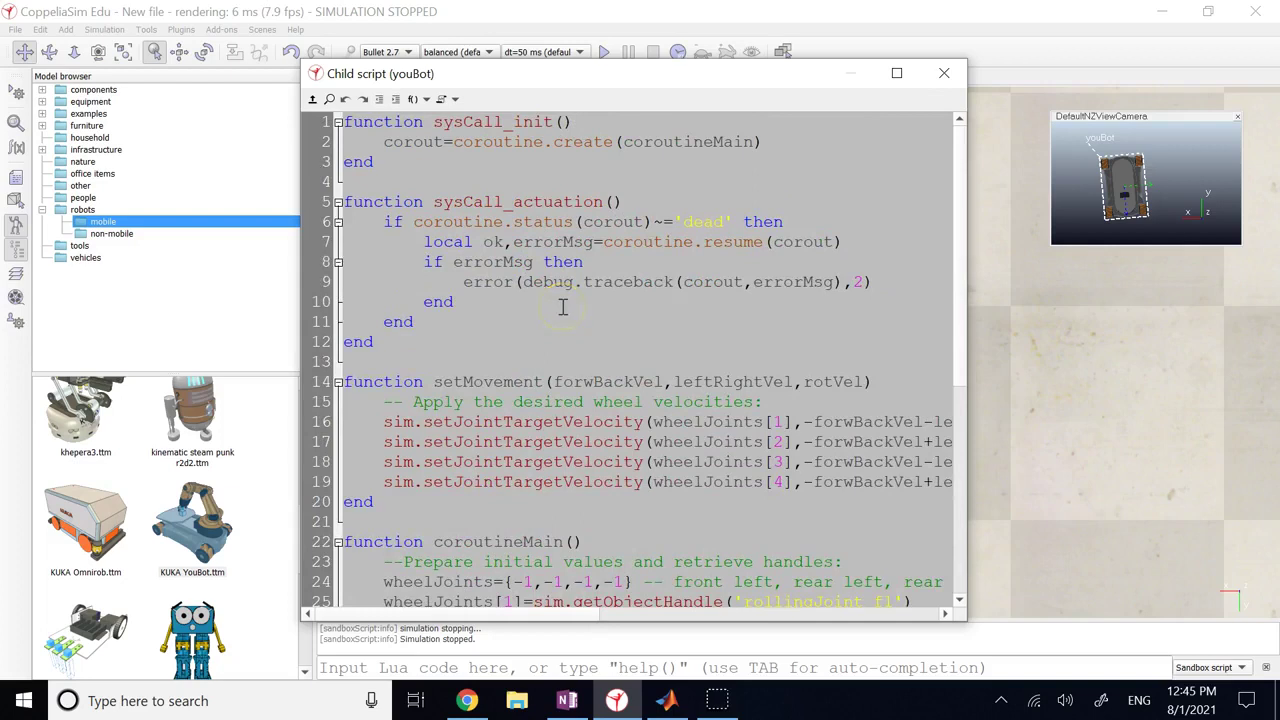
{"action": "scroll", "coordinate": [563, 307], "scroll_direction": "down", "scroll_amount": 5}
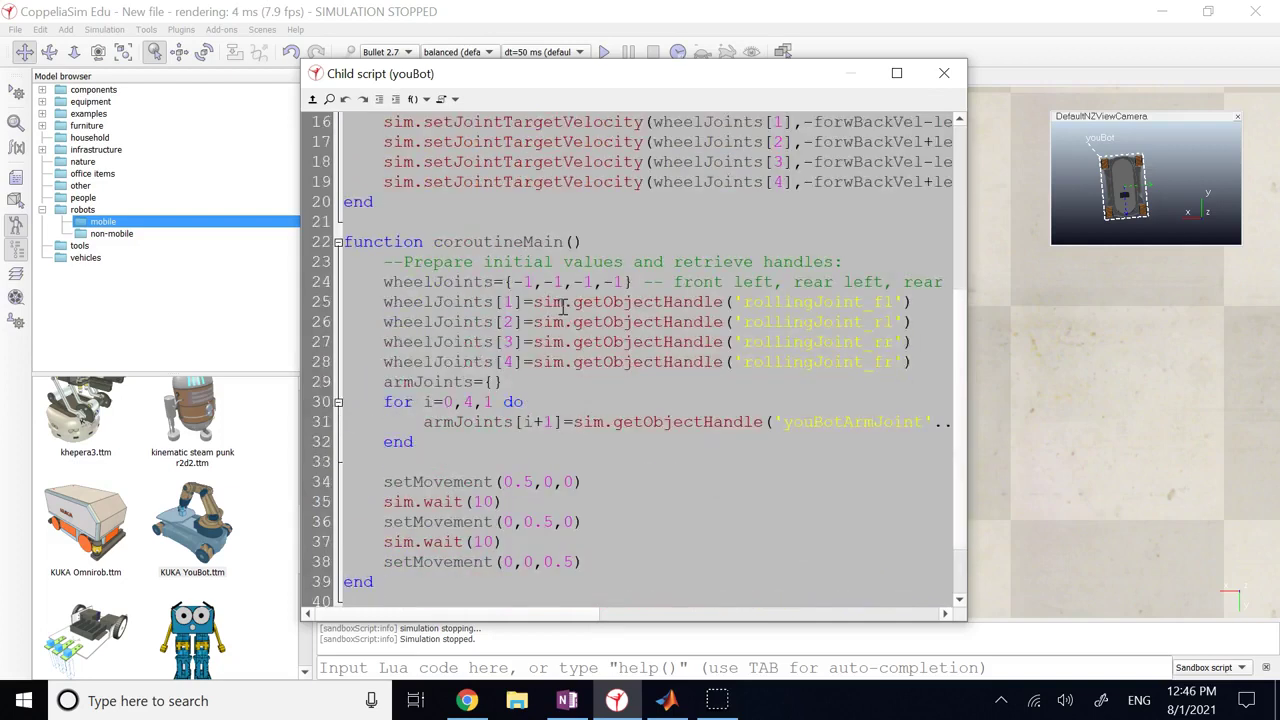
{"action": "scroll", "coordinate": [563, 309], "scroll_direction": "up", "scroll_amount": 3}
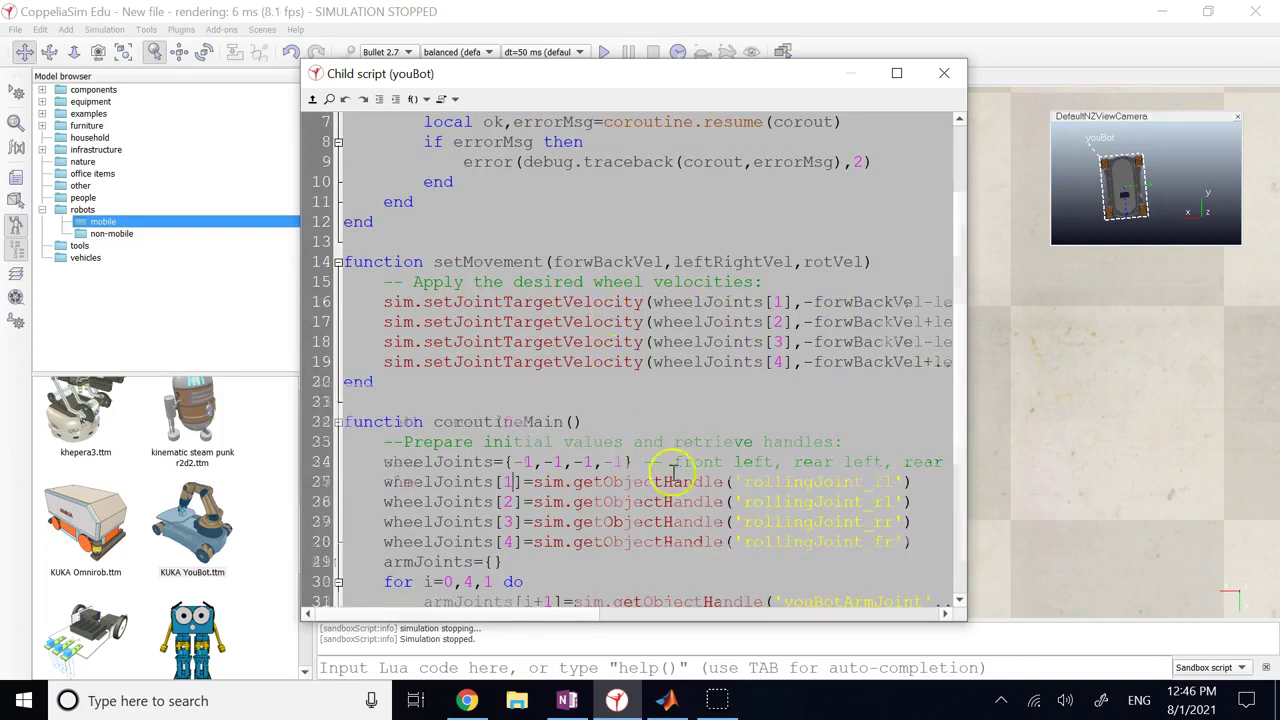
{"action": "scroll", "coordinate": [662, 470], "scroll_direction": "down", "scroll_amount": 5}
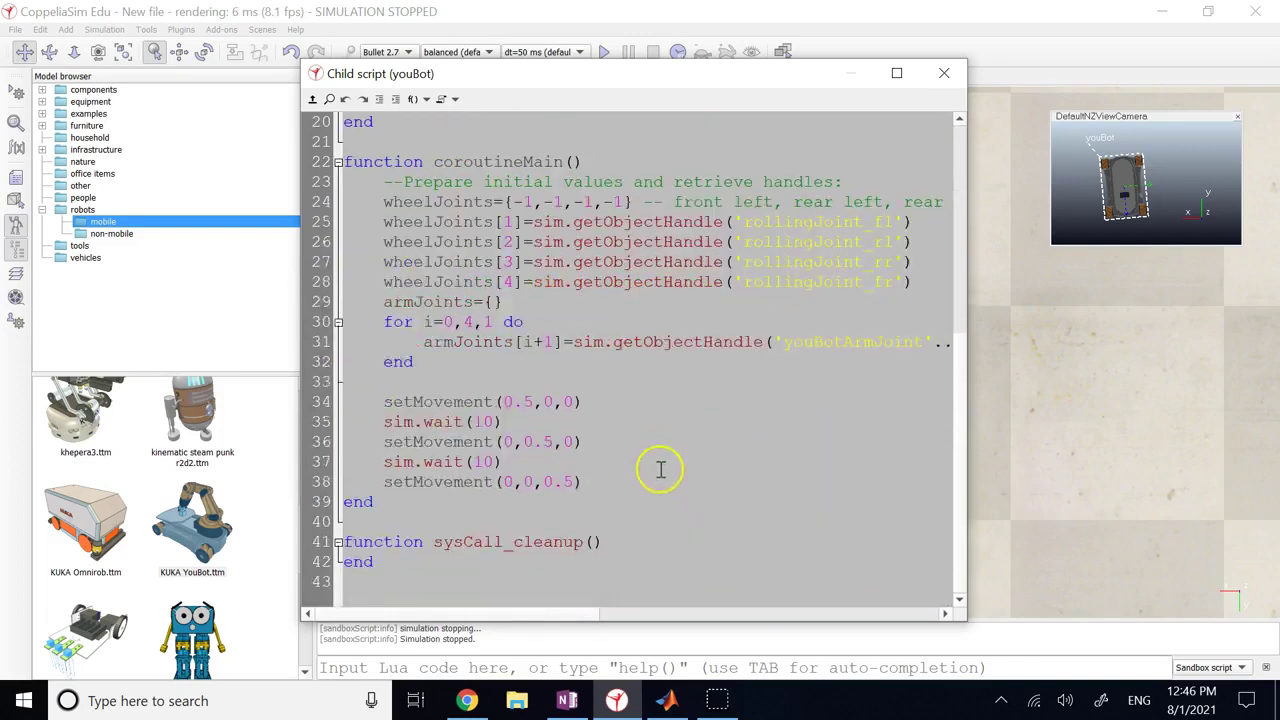
{"action": "left_click", "coordinate": [520, 401]}
{"action": "left_click", "coordinate": [571, 401]}
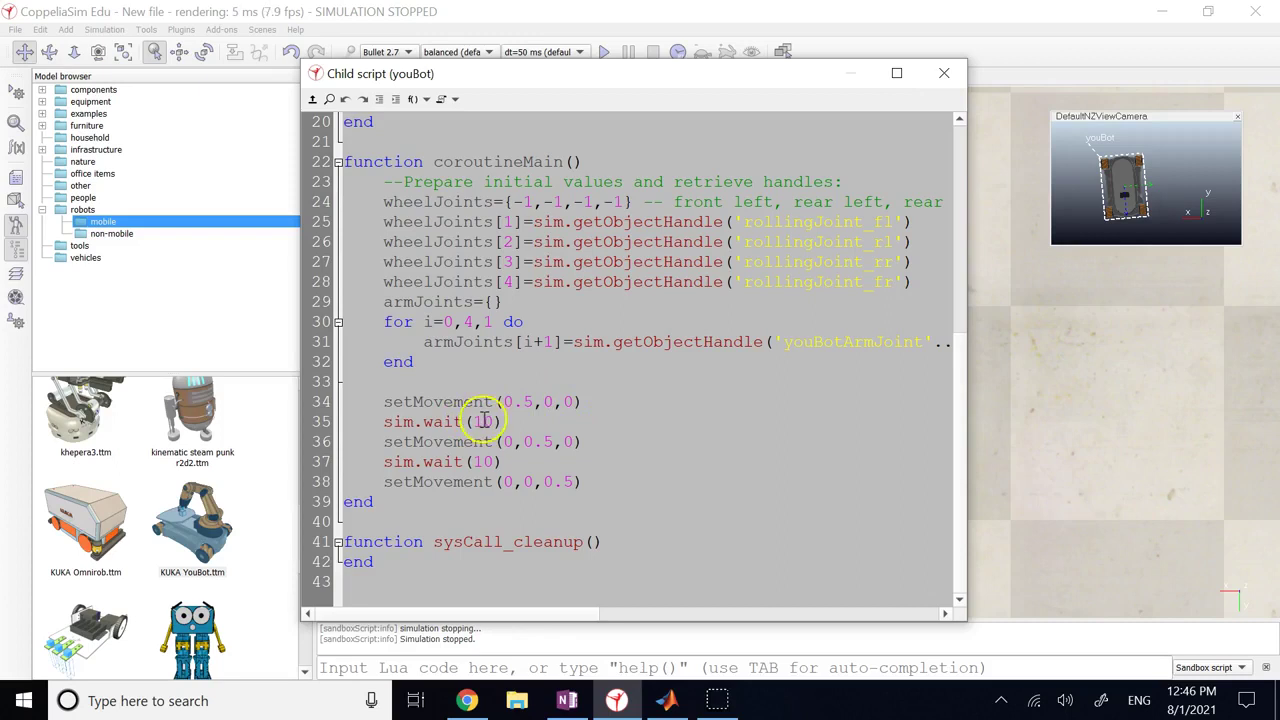
{"action": "double_click", "coordinate": [525, 401]}
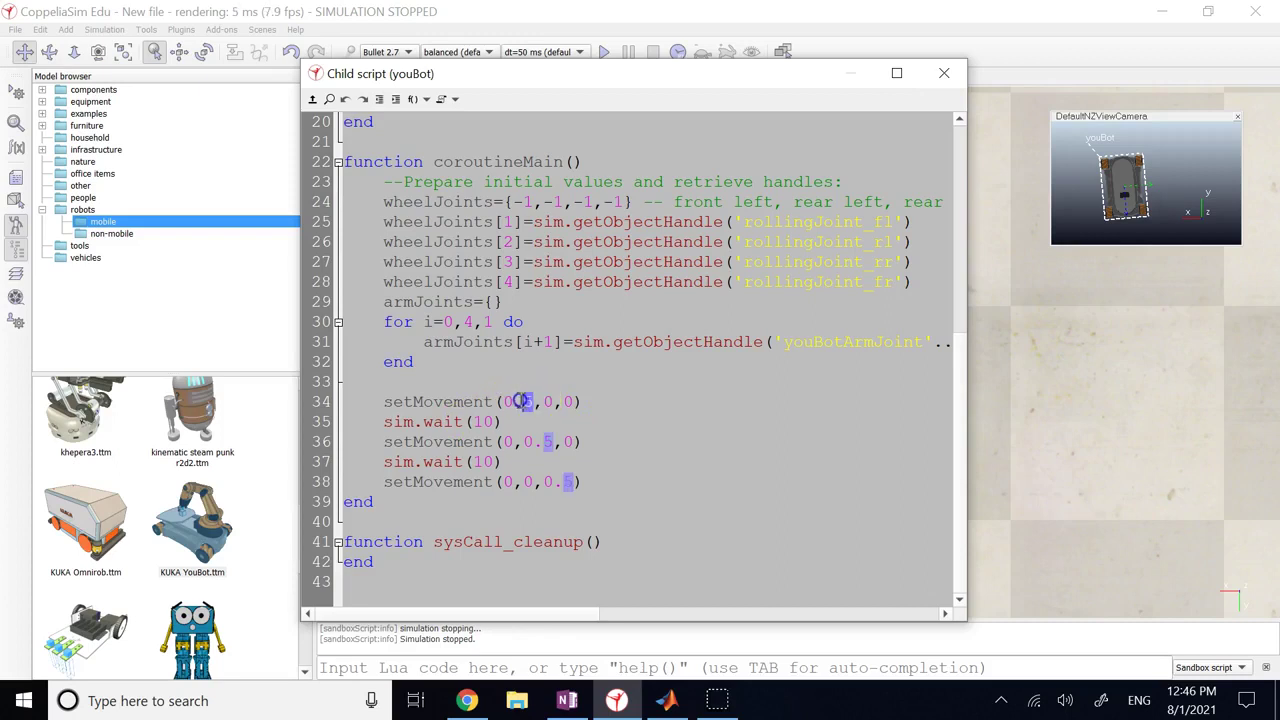
{"action": "left_click", "coordinate": [540, 402]}
{"action": "double_click", "coordinate": [466, 401]}
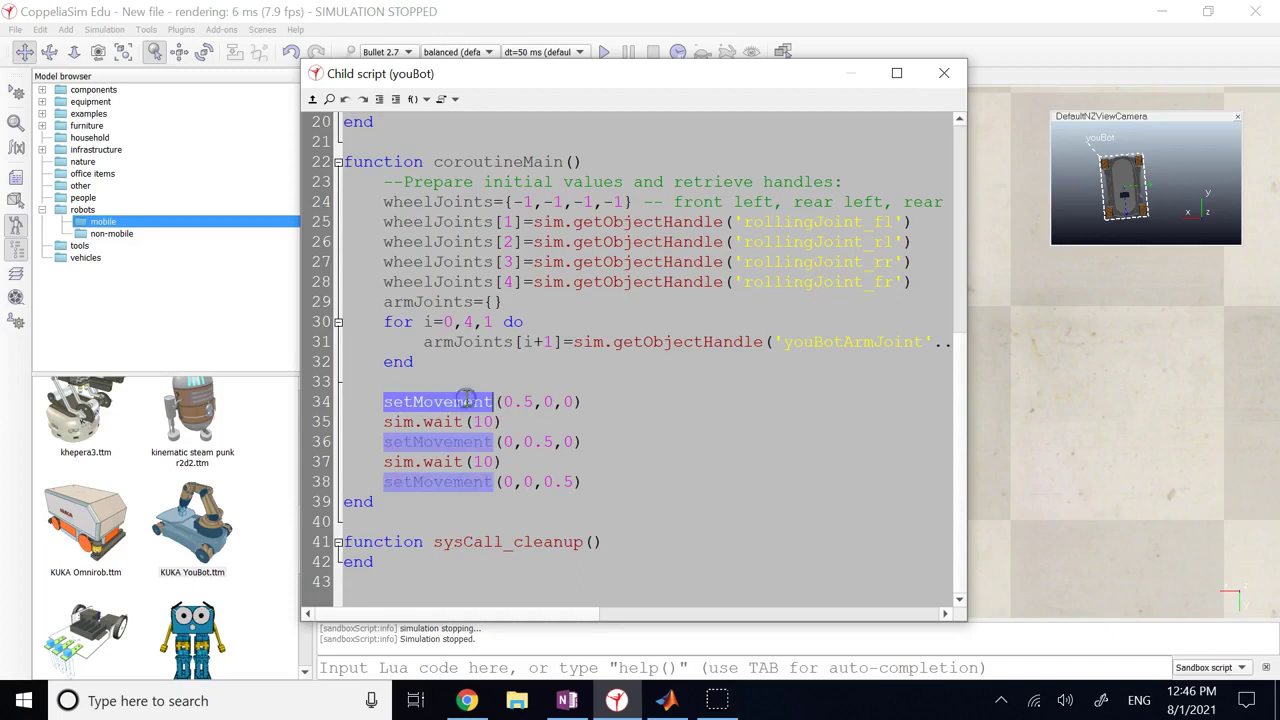
Trace forwBackVel, leftRightVel and rotVel through the wheel-velocity formulas
{"action": "scroll", "coordinate": [490, 401], "scroll_direction": "up", "scroll_amount": 4}
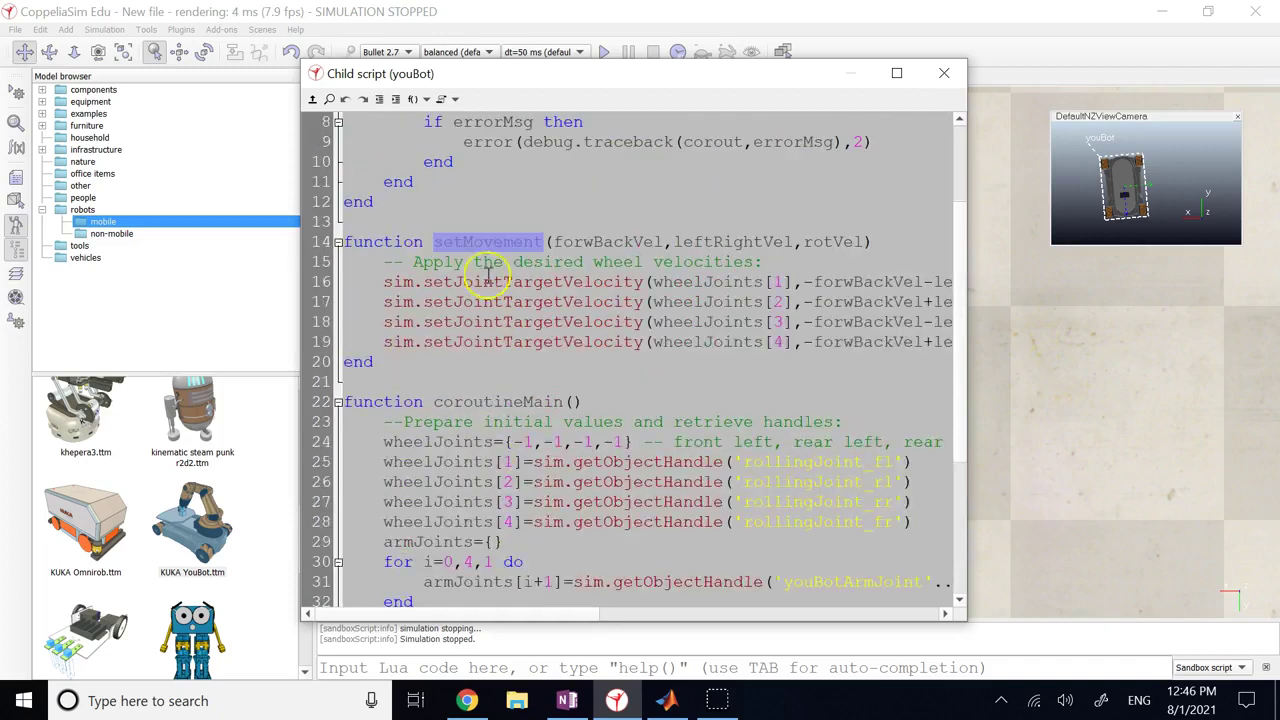
{"action": "double_click", "coordinate": [626, 244]}
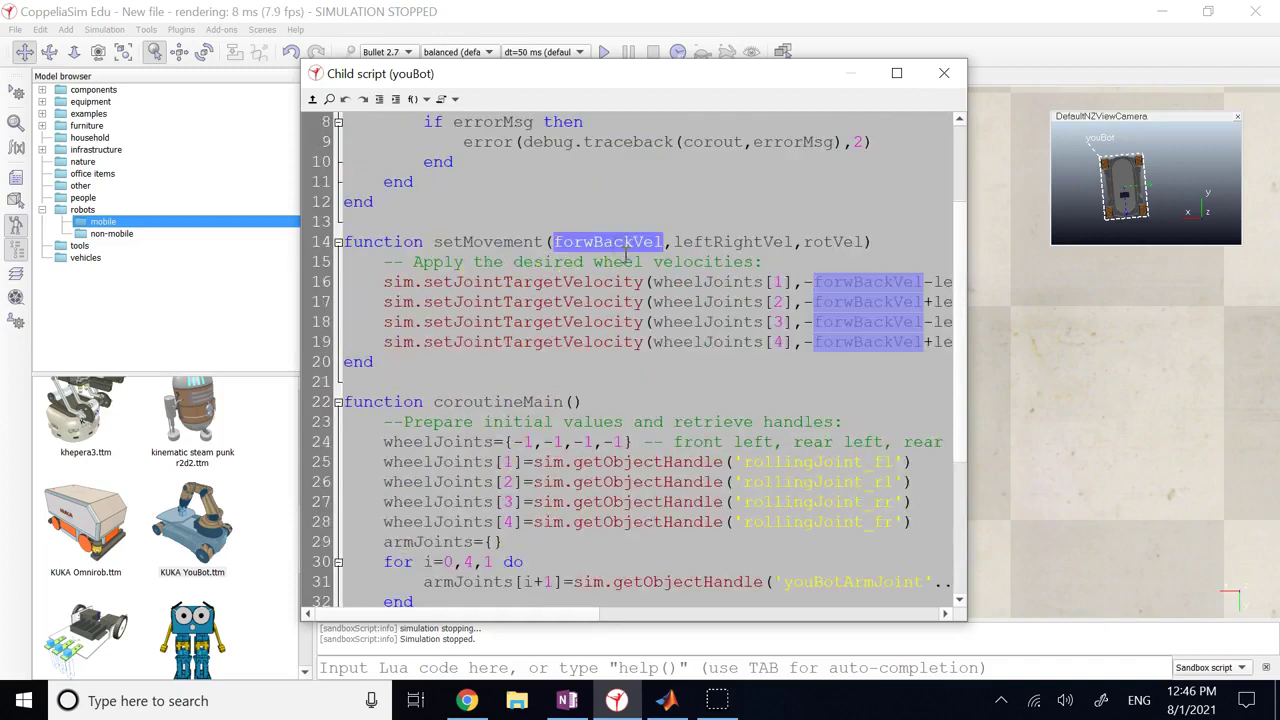
{"action": "double_click", "coordinate": [726, 243]}
{"action": "left_click", "coordinate": [850, 242]}
{"action": "double_click", "coordinate": [850, 242]}
{"action": "scroll", "coordinate": [850, 242], "scroll_direction": "down", "scroll_amount": 4}
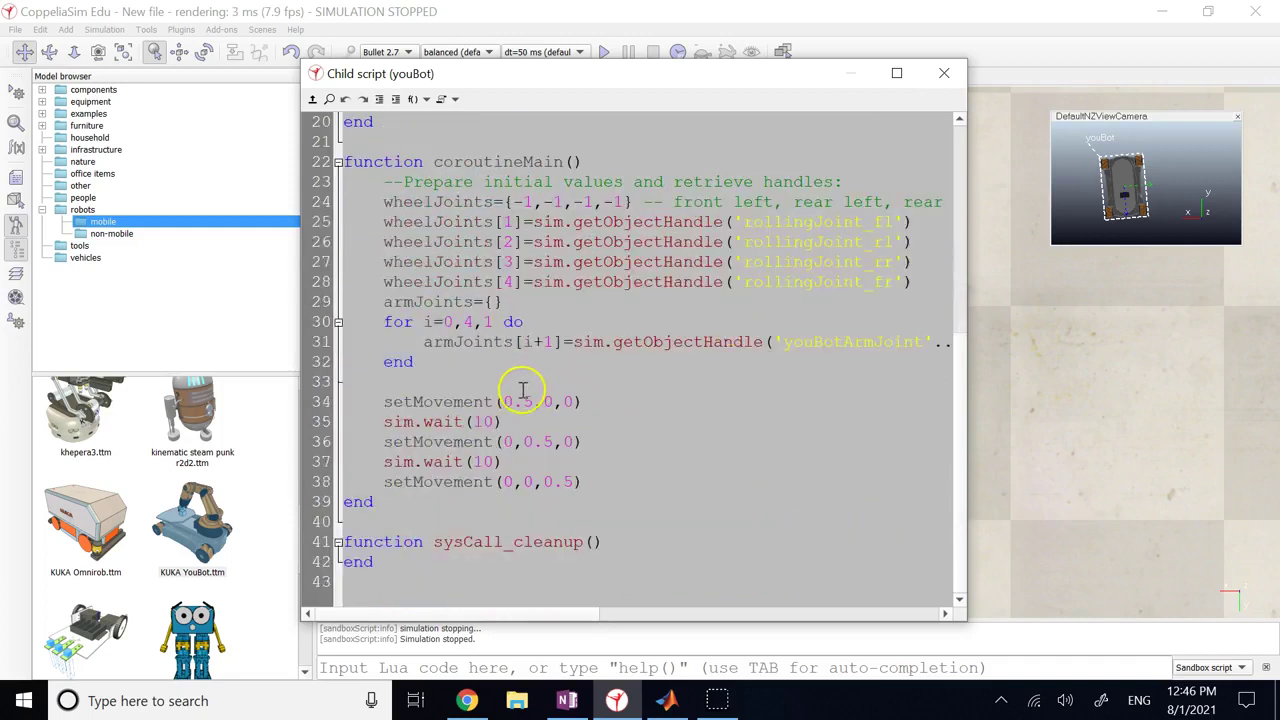
{"action": "scroll", "coordinate": [572, 395], "scroll_direction": "up", "scroll_amount": 5}
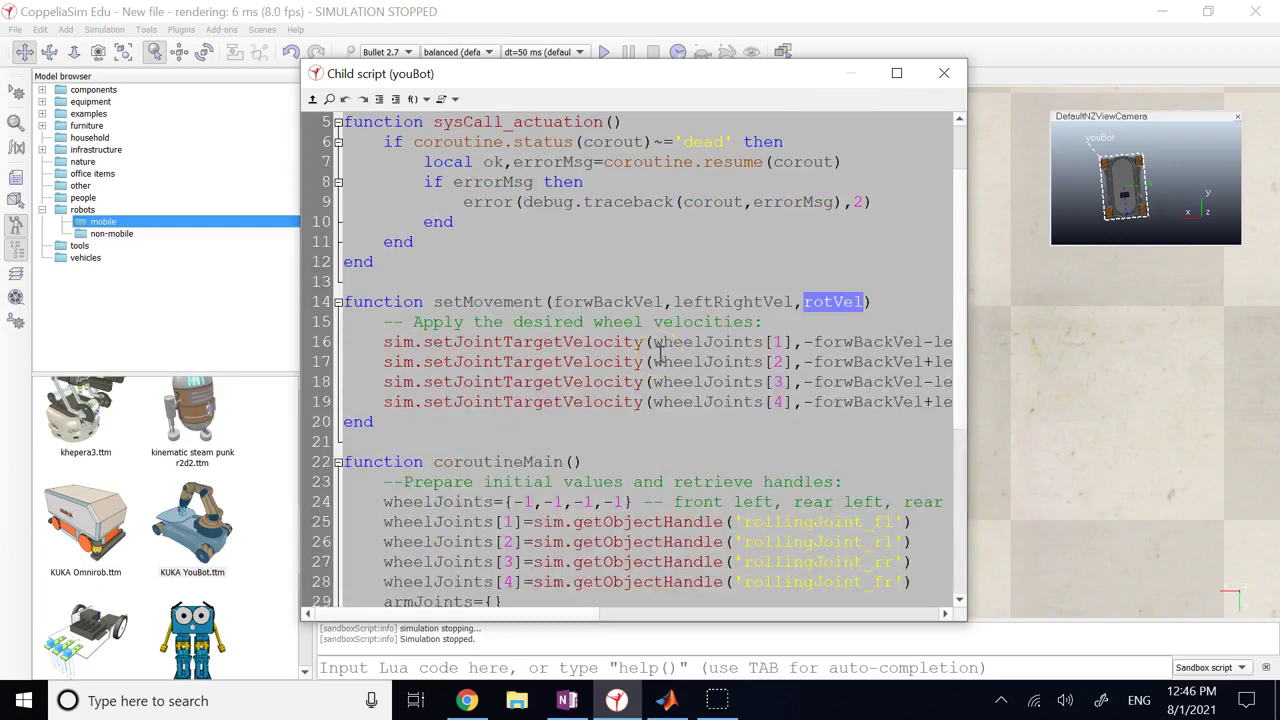
{"action": "left_click", "coordinate": [720, 301]}
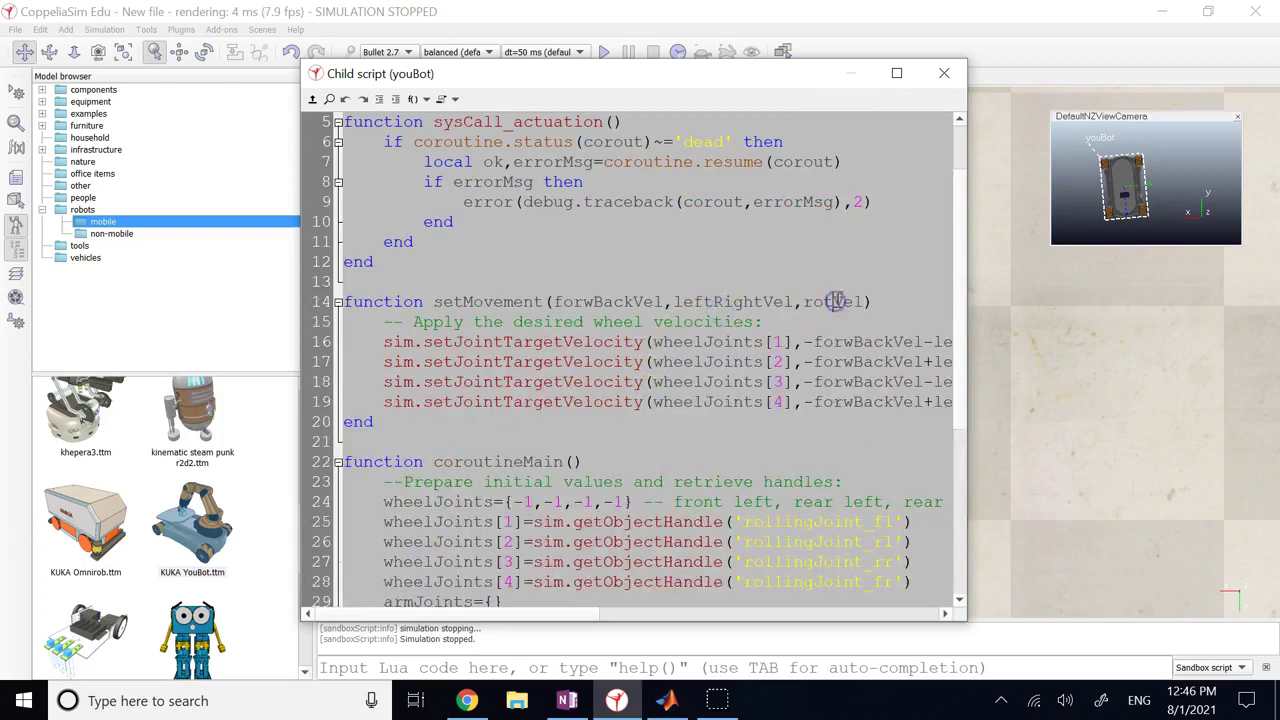
{"action": "scroll", "coordinate": [835, 301], "scroll_direction": "down", "scroll_amount": 4}
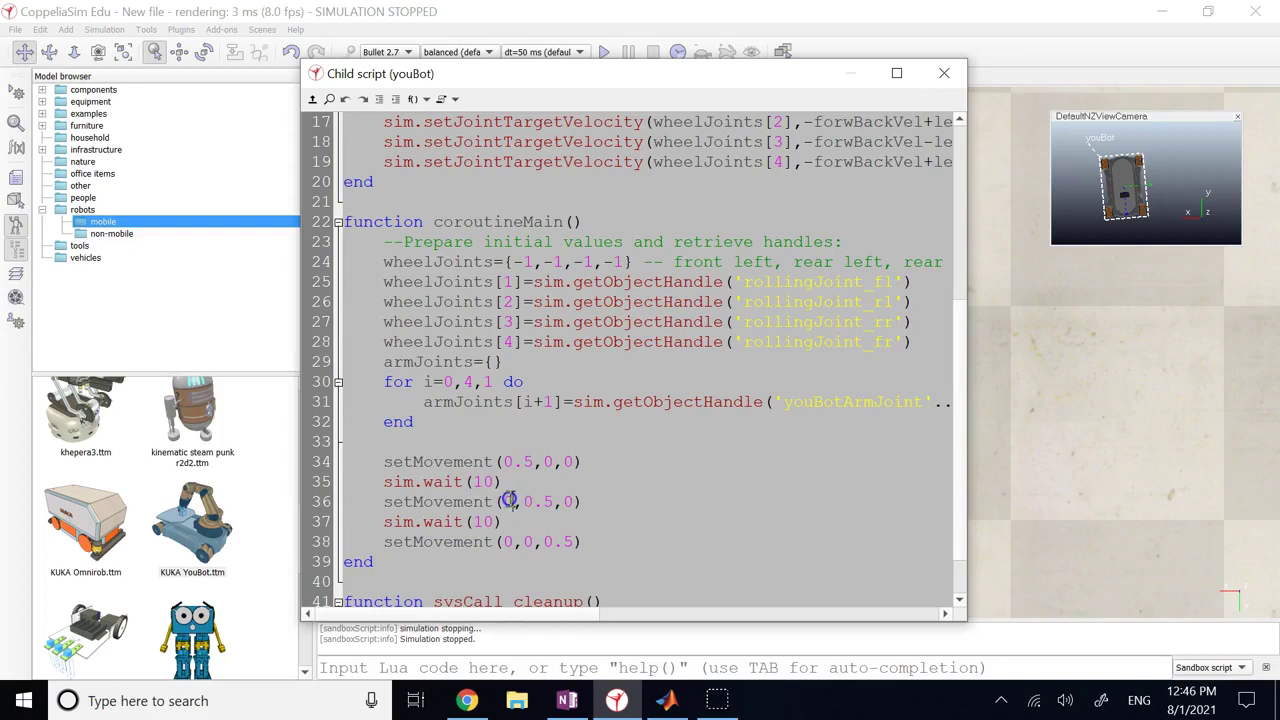
Inspect the 0.5 sideways speed on line 36 and the 0.5 rotation on line 38
{"action": "left_click_drag", "start_coordinate": [522, 501], "coordinate": [546, 502]}
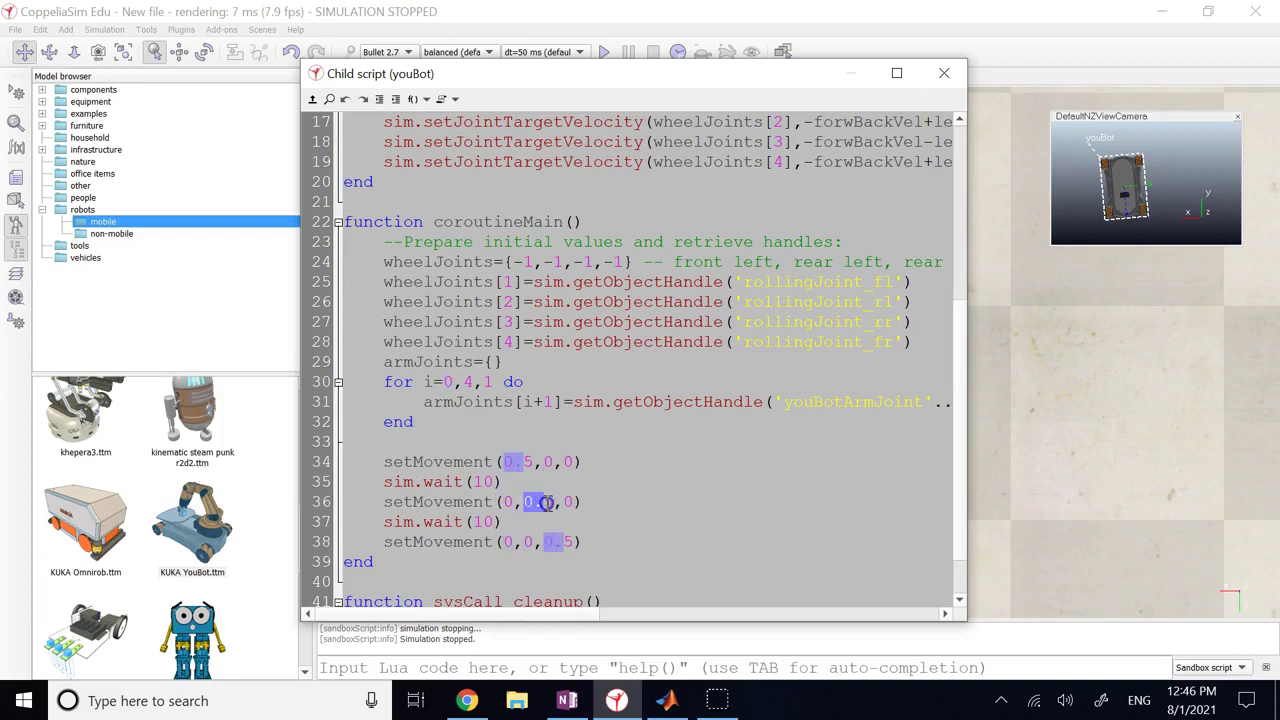
{"action": "double_click", "coordinate": [566, 502]}
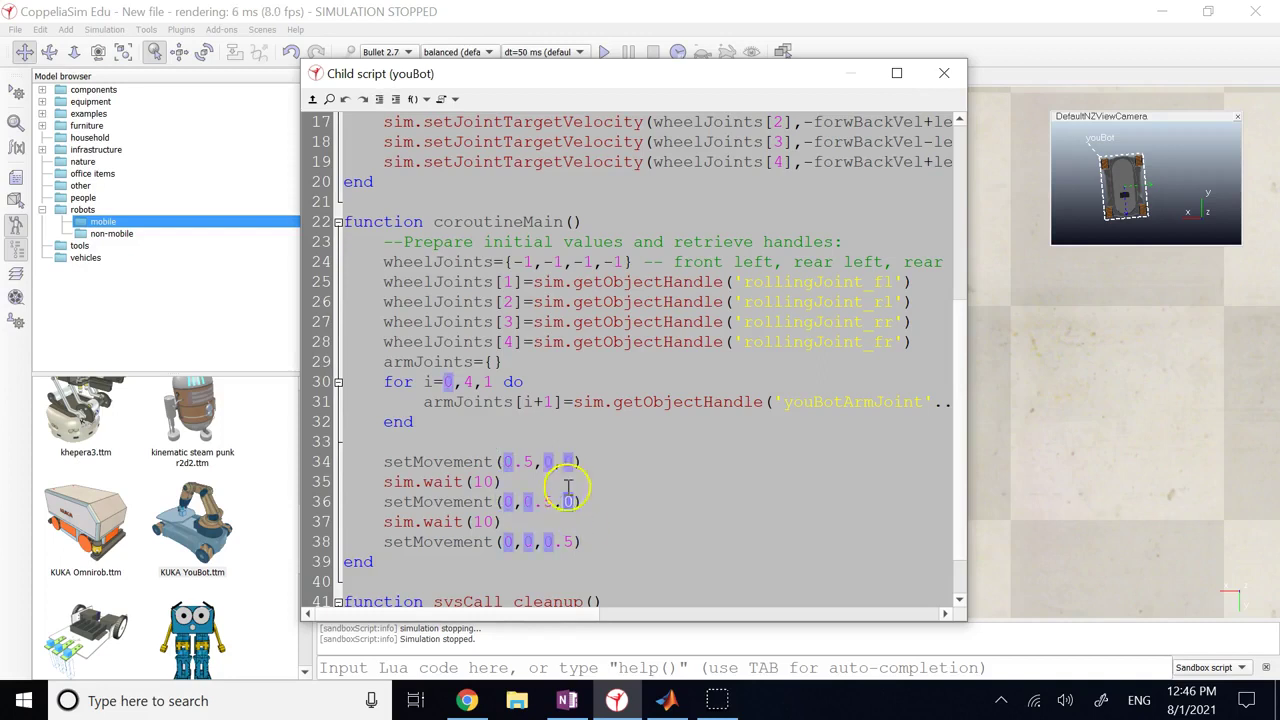
{"action": "left_click", "coordinate": [632, 502]}
{"action": "double_click", "coordinate": [507, 541]}
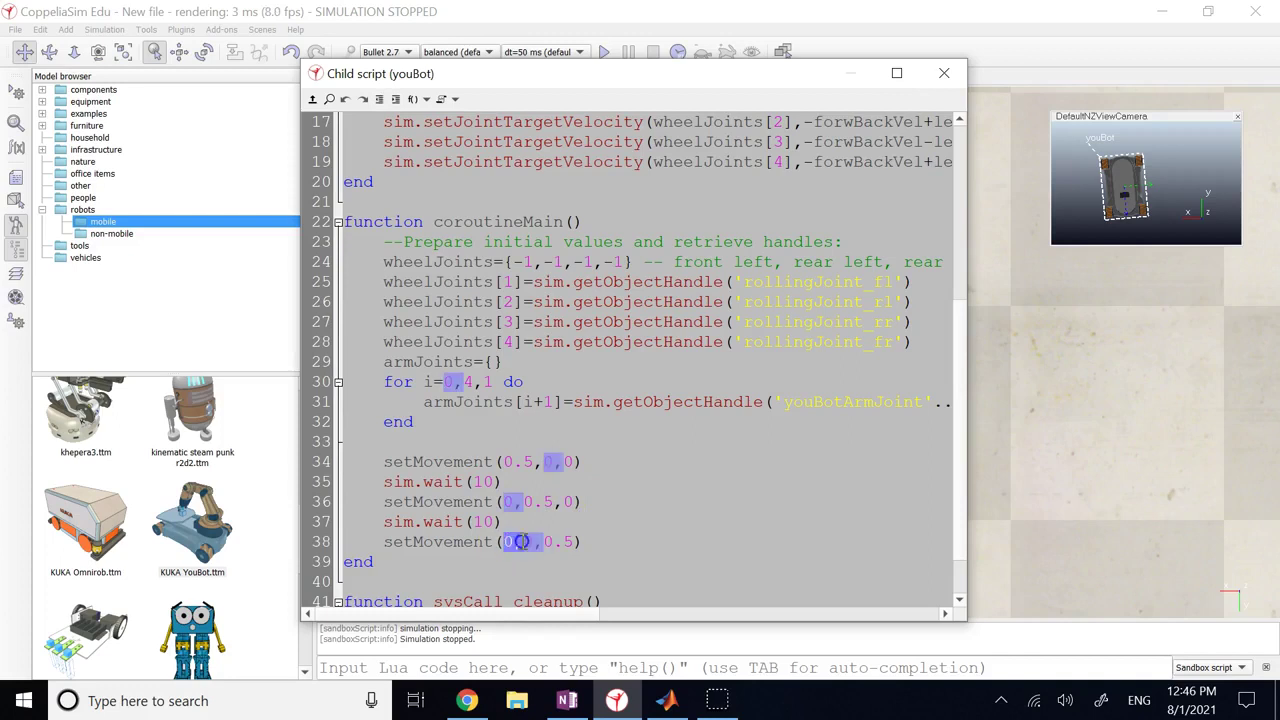
{"action": "left_click", "coordinate": [512, 543]}
{"action": "double_click", "coordinate": [510, 543]}
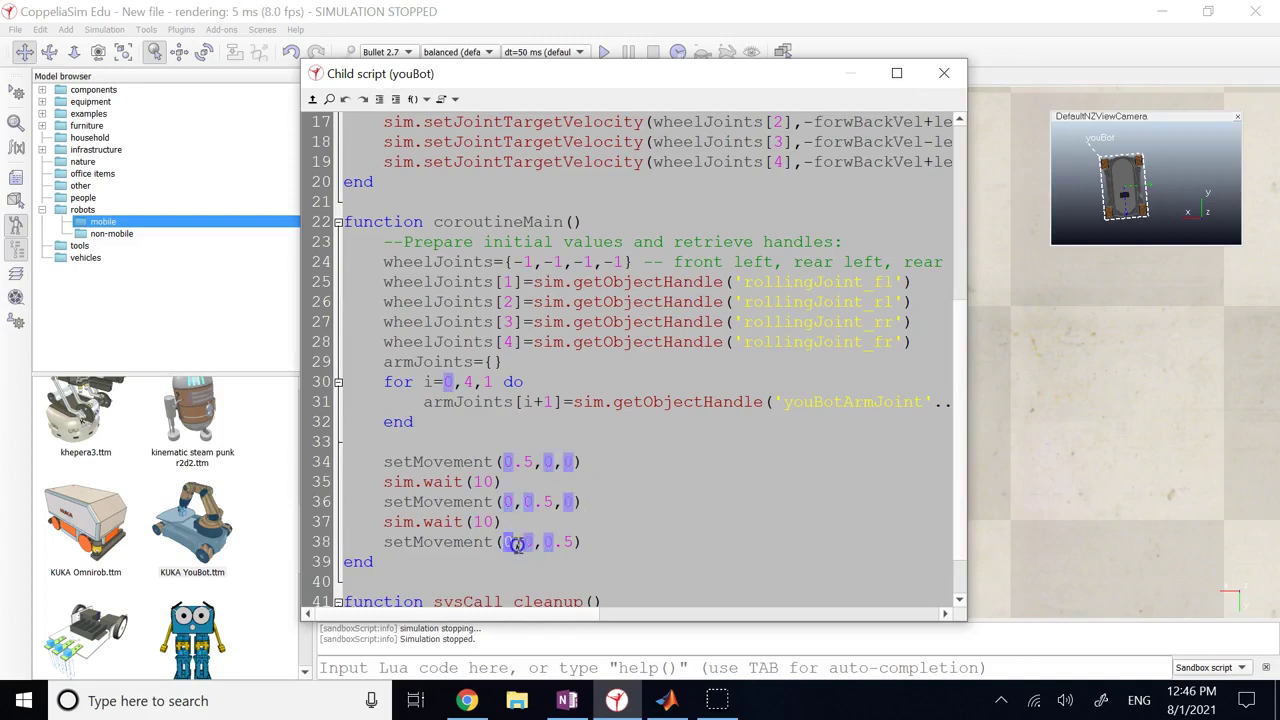
{"action": "left_click", "coordinate": [525, 542]}
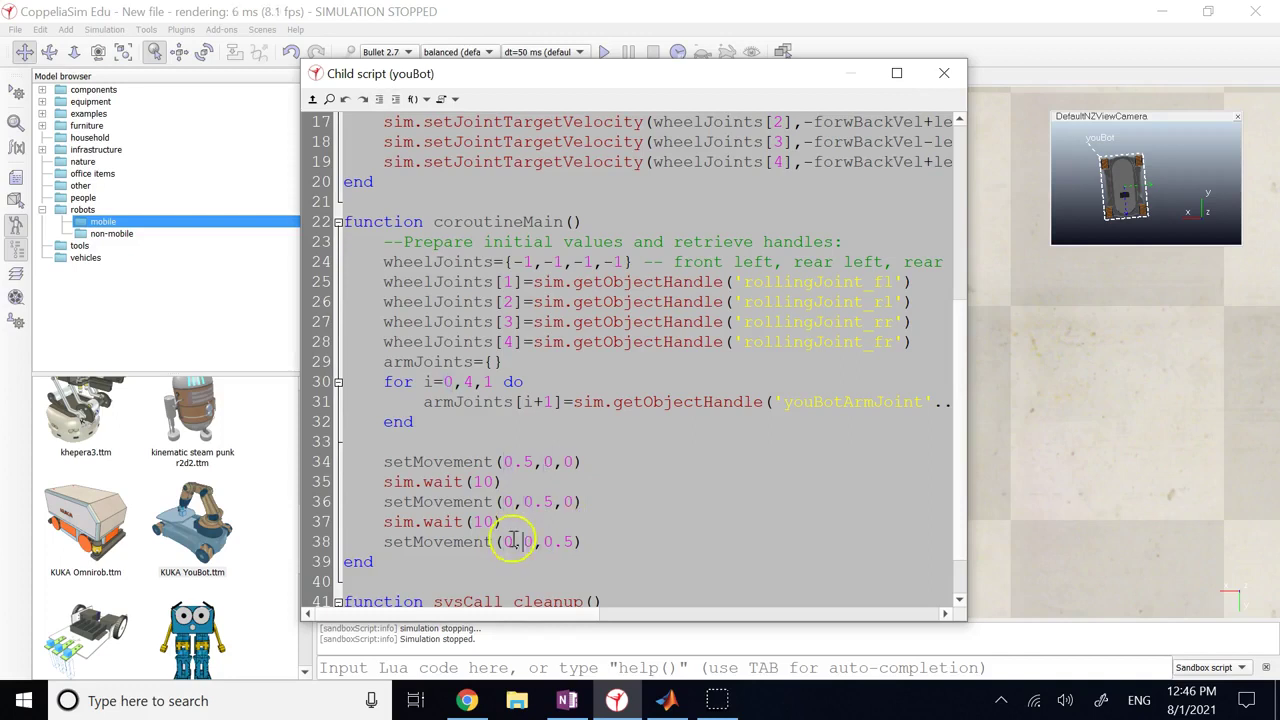
{"action": "left_click_drag", "start_coordinate": [575, 540], "coordinate": [546, 541]}
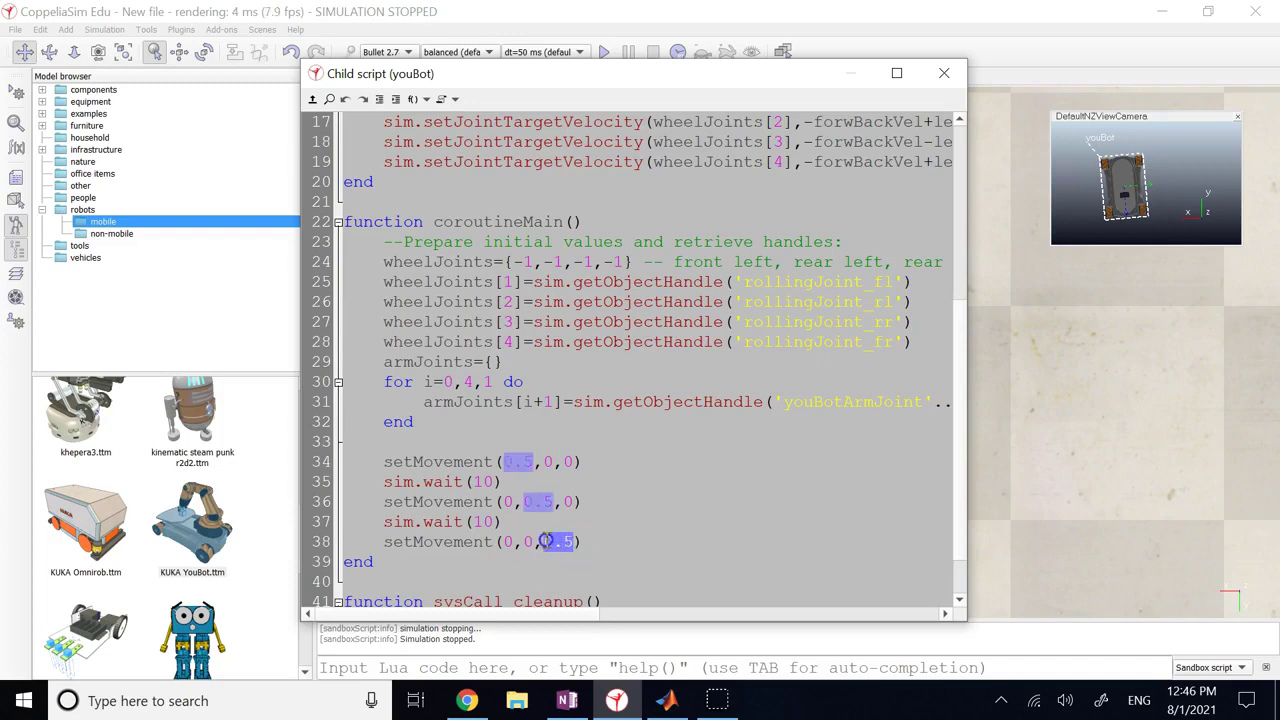
{"action": "left_click", "coordinate": [648, 532]}
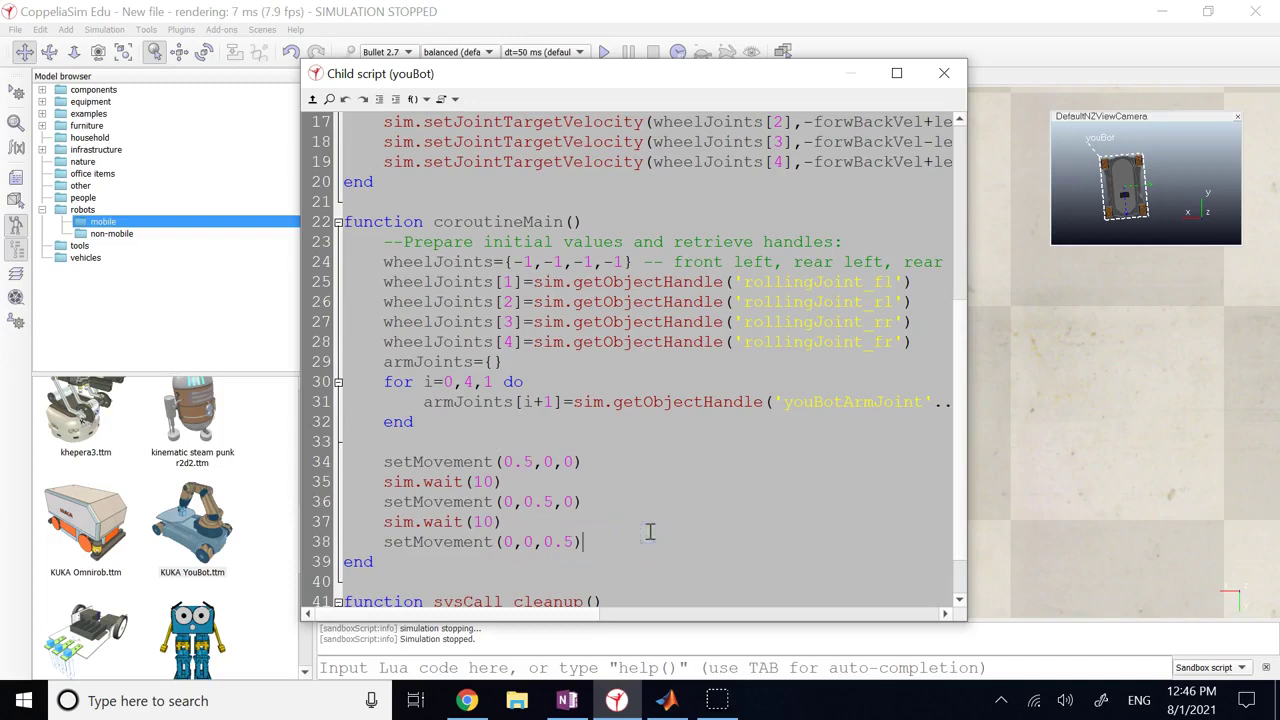
Edit the sim.wait(10) delay on line 35, typing 22 over the selection
{"action": "left_click_drag", "start_coordinate": [486, 481], "coordinate": [476, 521]}
{"action": "type", "text": "2"}
{"action": "type", "text": "2"}
{"action": "scroll", "coordinate": [580, 521], "scroll_direction": "up", "scroll_amount": 5}
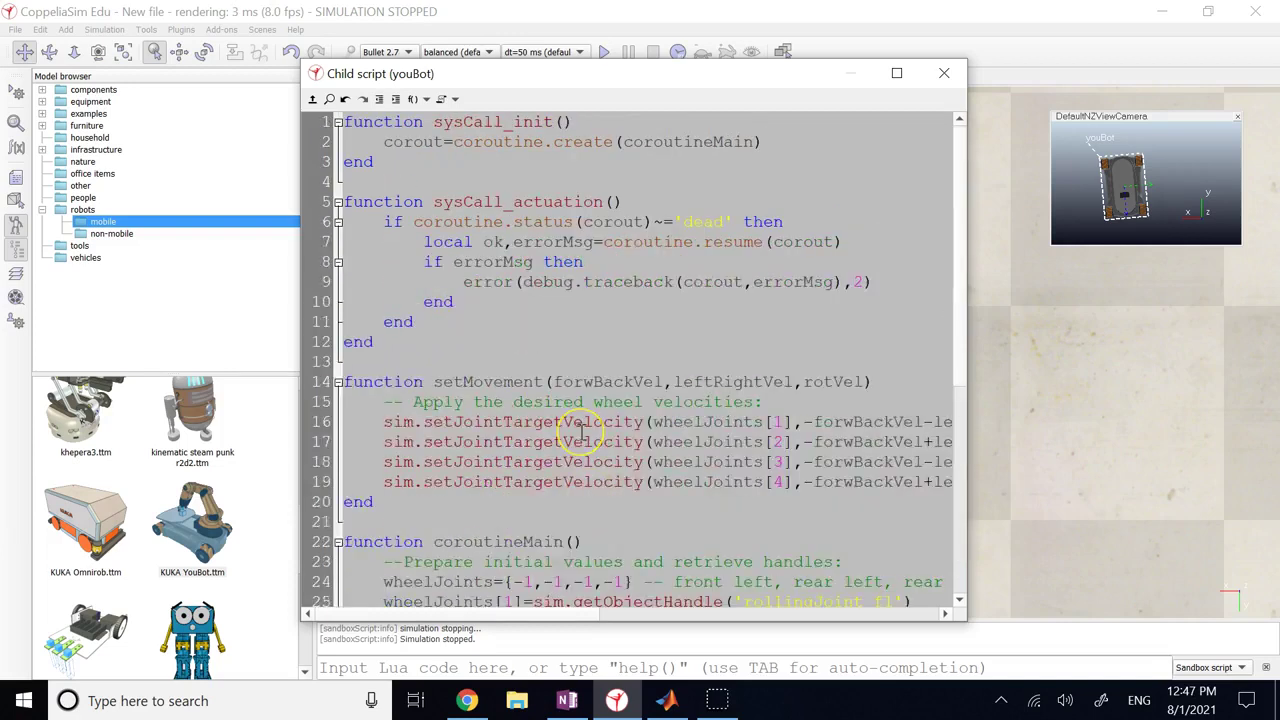
Close the youBot script editor
{"action": "left_click", "coordinate": [1037, 371]}
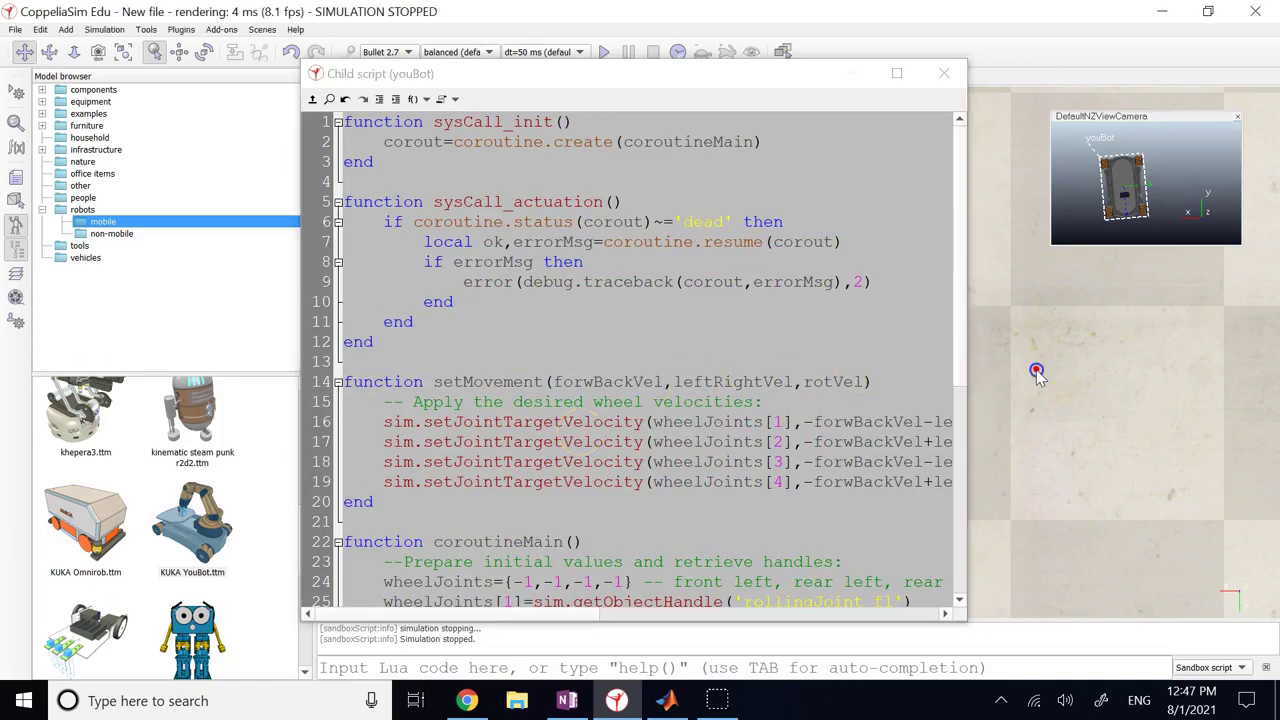
{"action": "left_click", "coordinate": [943, 73]}
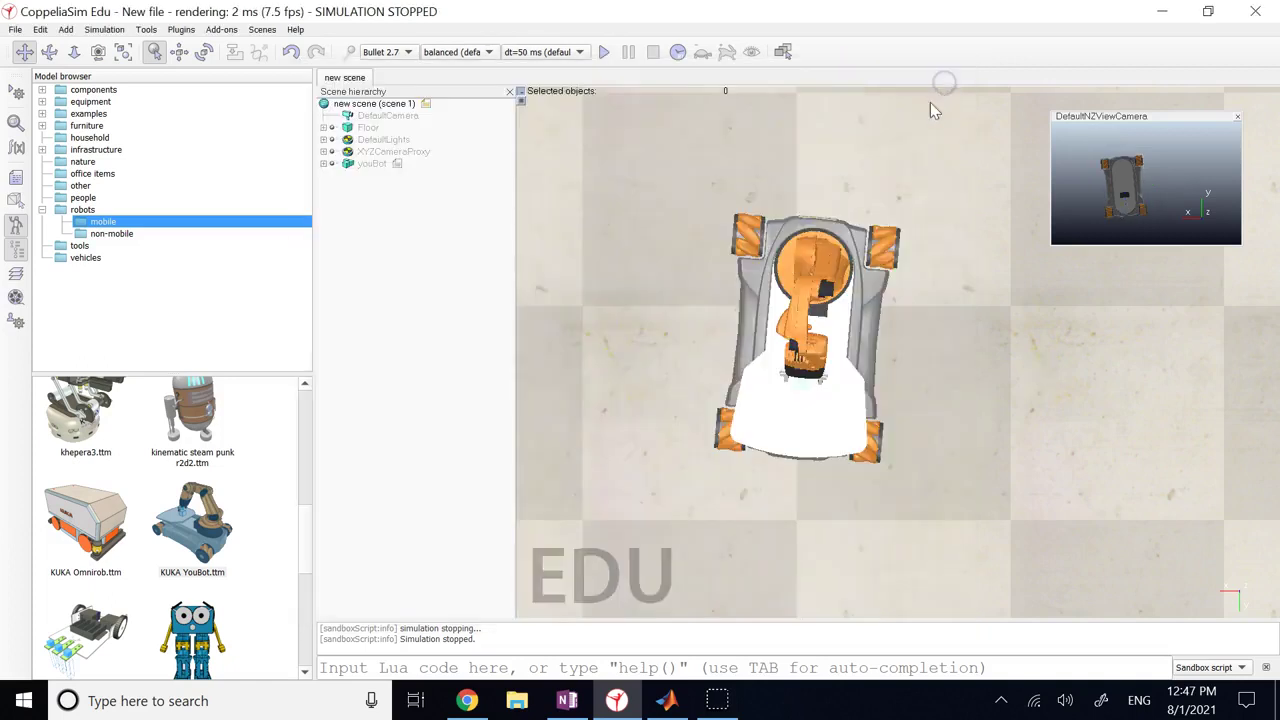
{"action": "scroll", "coordinate": [922, 365], "scroll_direction": "down", "scroll_amount": 5}
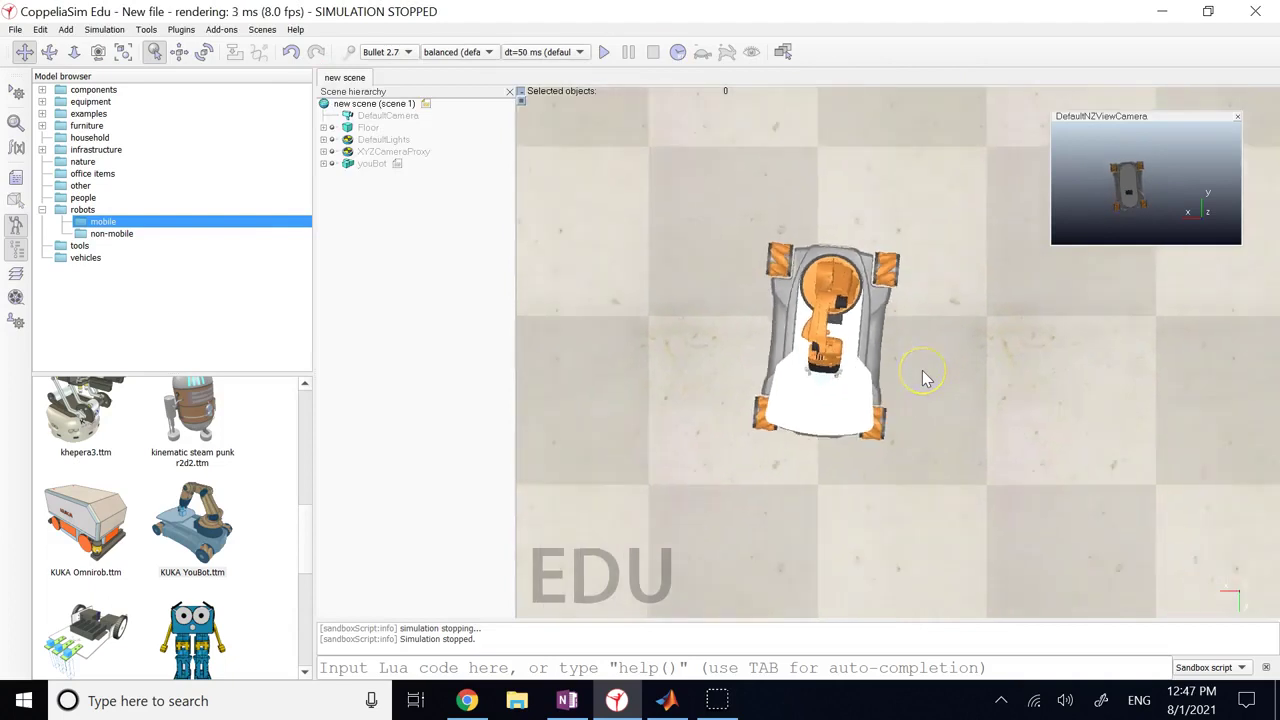
{"action": "scroll", "coordinate": [966, 395], "scroll_direction": "up", "scroll_amount": 3}
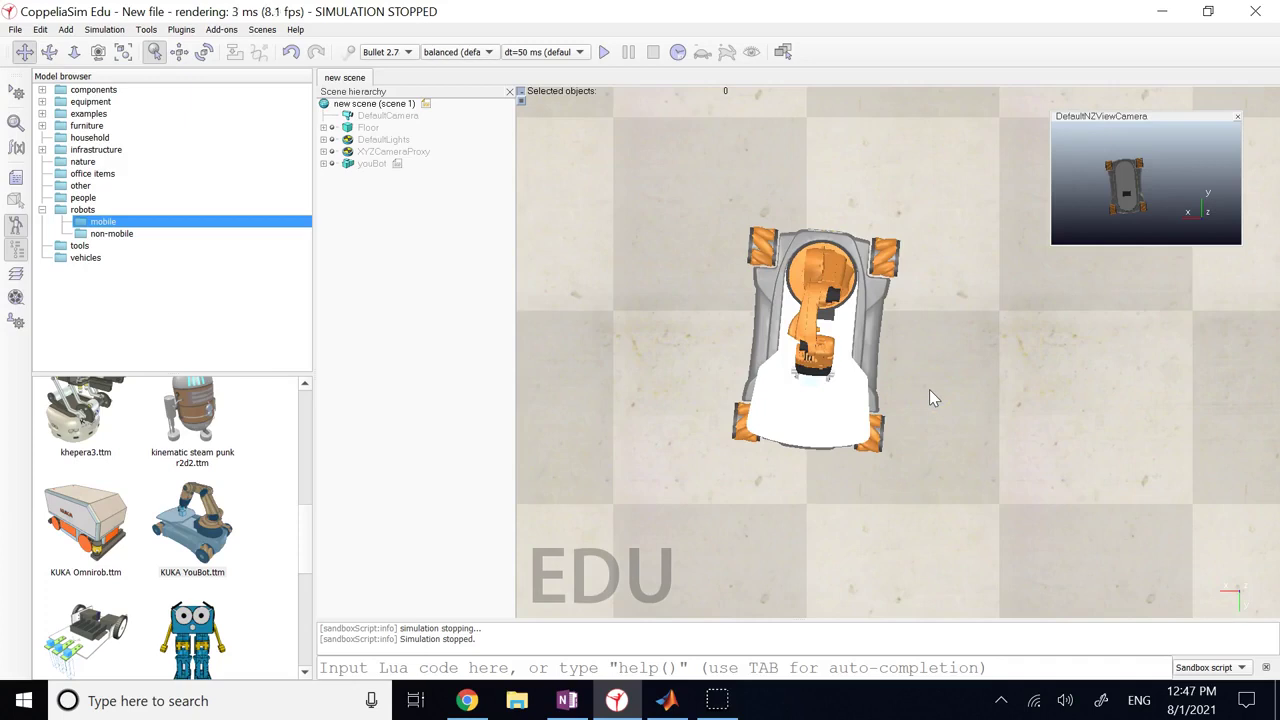
Start the simulation, pause it once, then resume it while keeping the robot in view
{"action": "left_click", "coordinate": [618, 53]}
{"action": "left_click", "coordinate": [606, 52]}
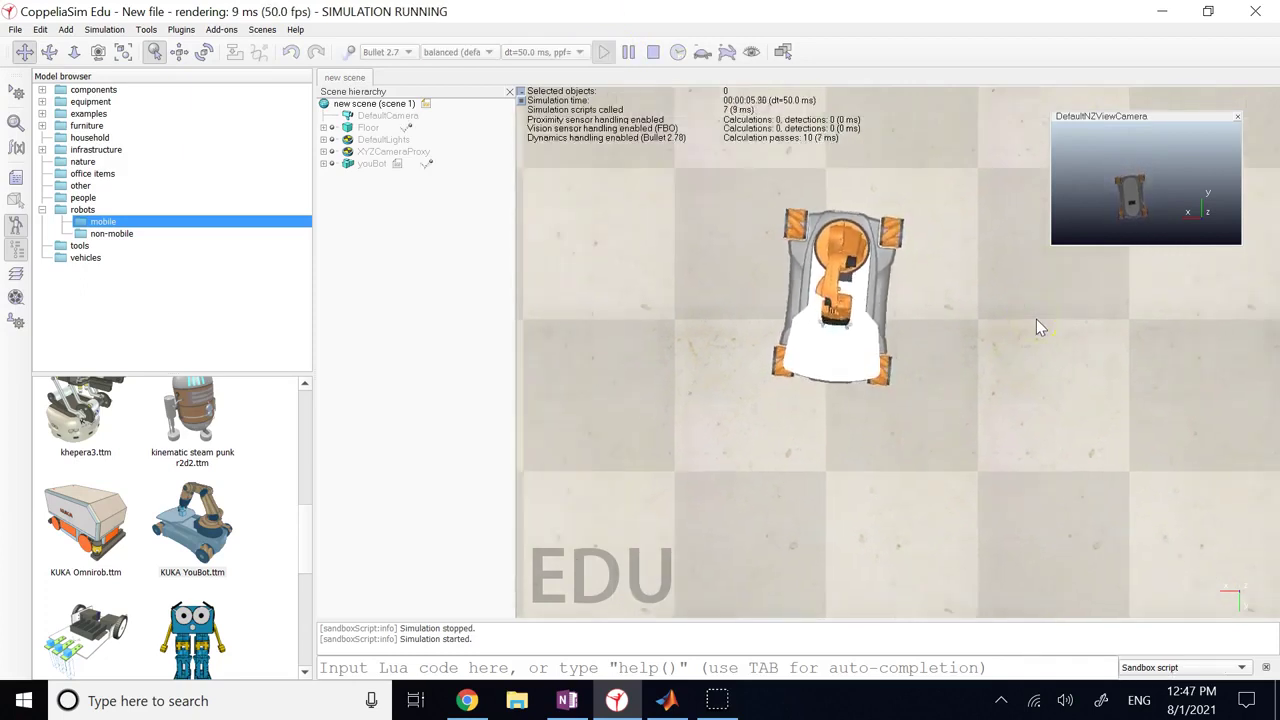
{"action": "scroll", "coordinate": [1036, 323], "scroll_direction": "down", "scroll_amount": 3}
{"action": "left_click_drag", "start_coordinate": [923, 340], "coordinate": [903, 511]}
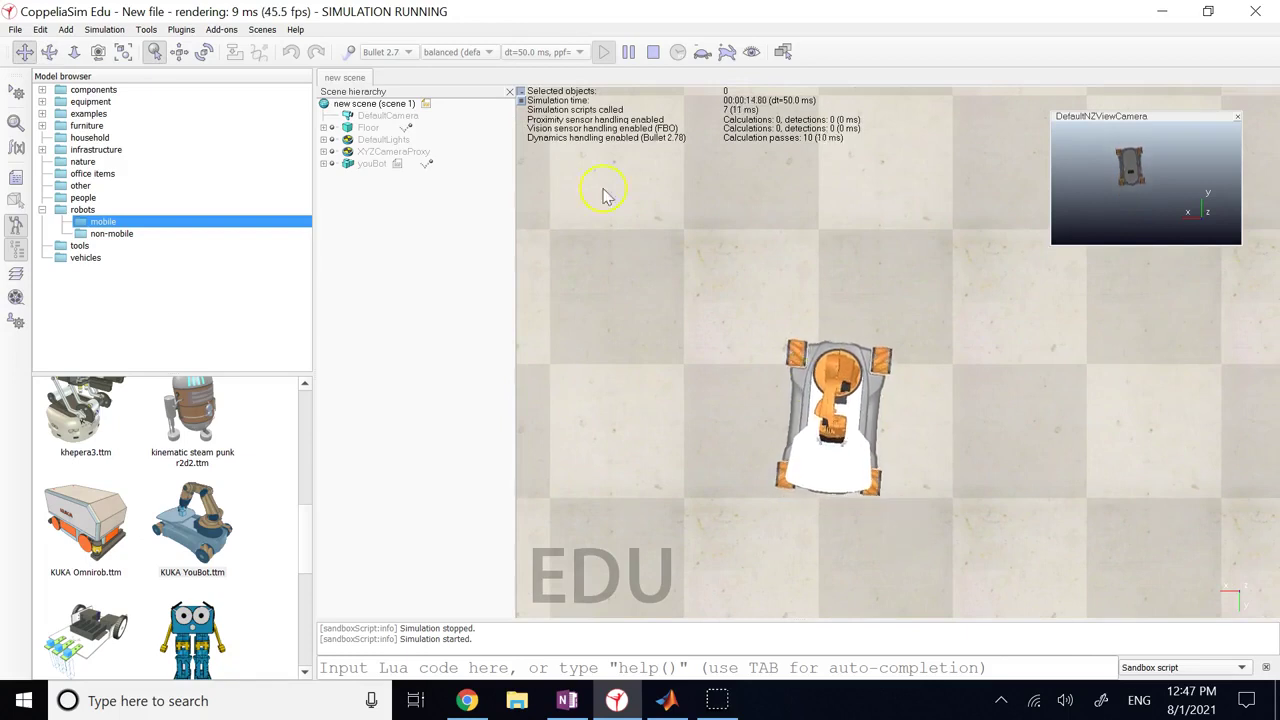
{"action": "left_click", "coordinate": [627, 52]}
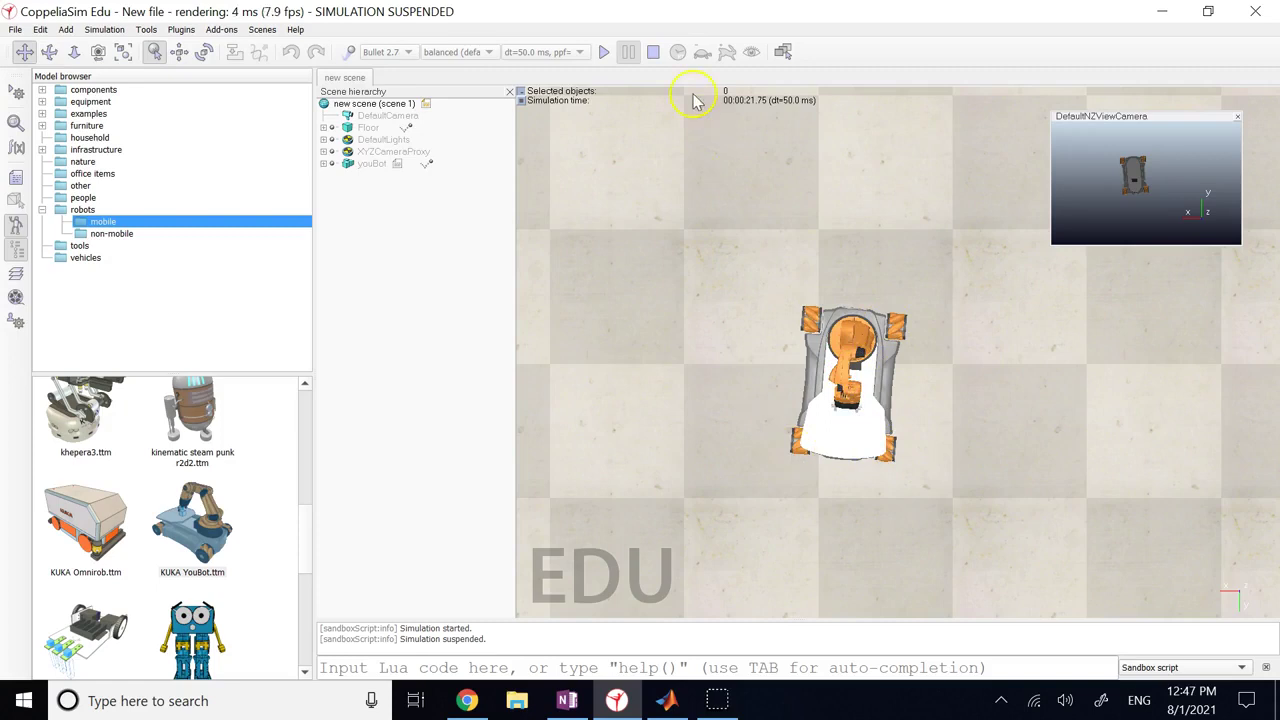
{"action": "scroll", "coordinate": [912, 453], "scroll_direction": "up", "scroll_amount": 3}
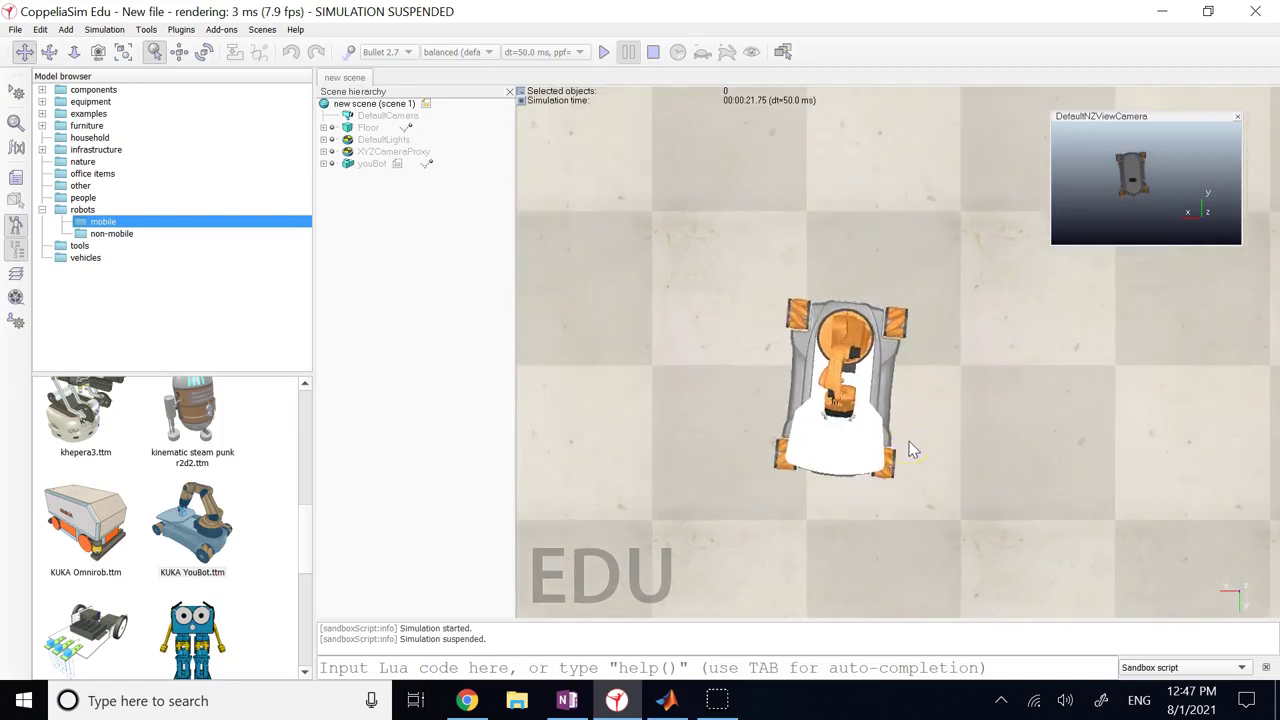
{"action": "left_click", "coordinate": [605, 56]}
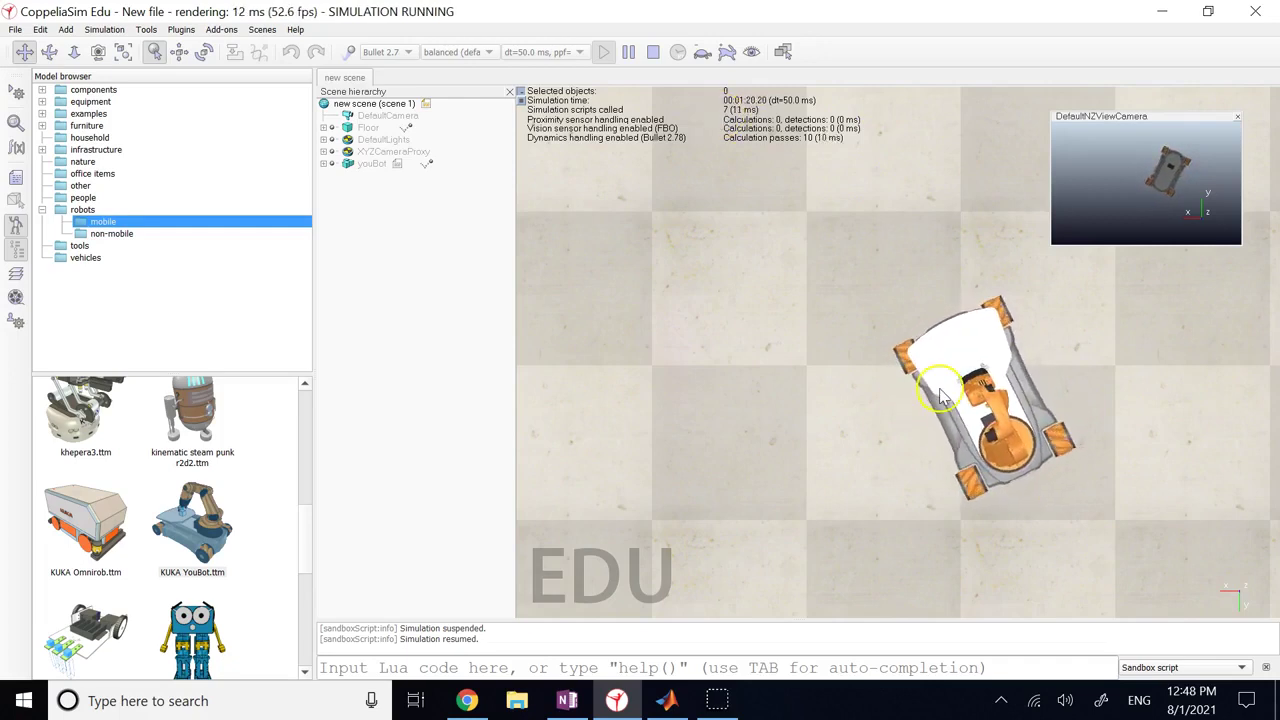
{"action": "left_click", "coordinate": [652, 52]}
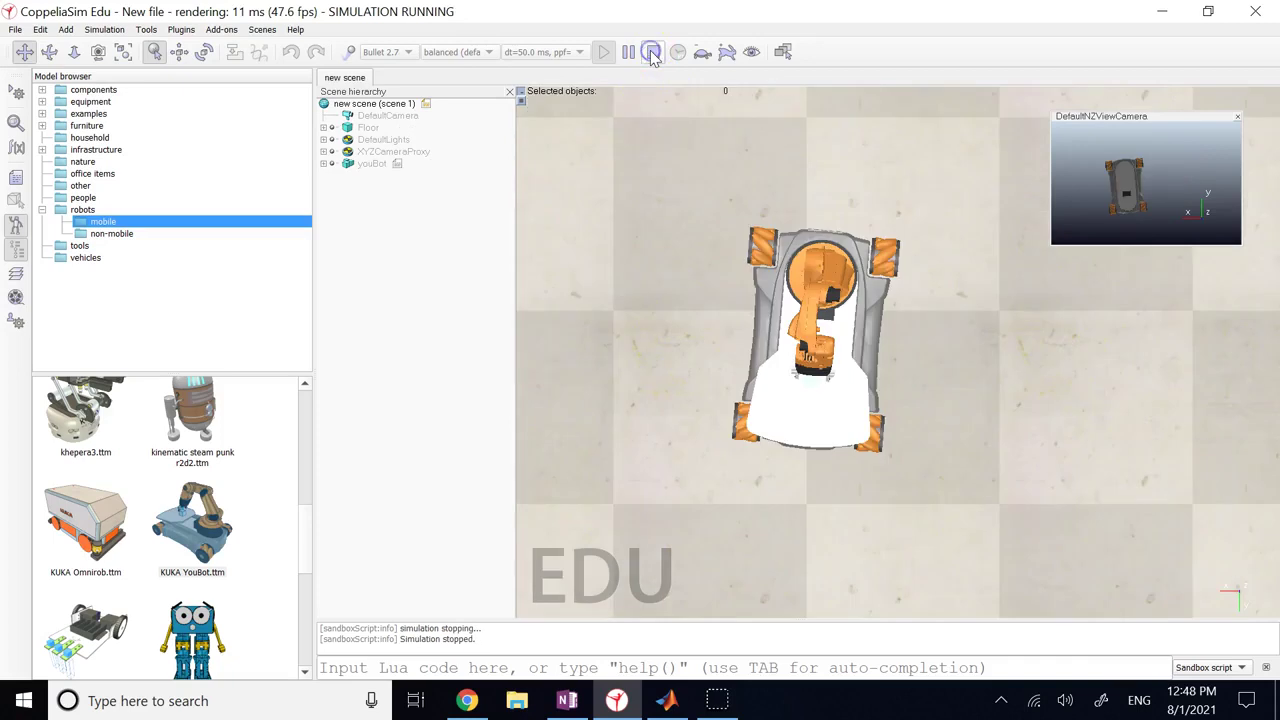
{"action": "left_click", "coordinate": [701, 52]}
{"action": "left_click", "coordinate": [604, 52]}
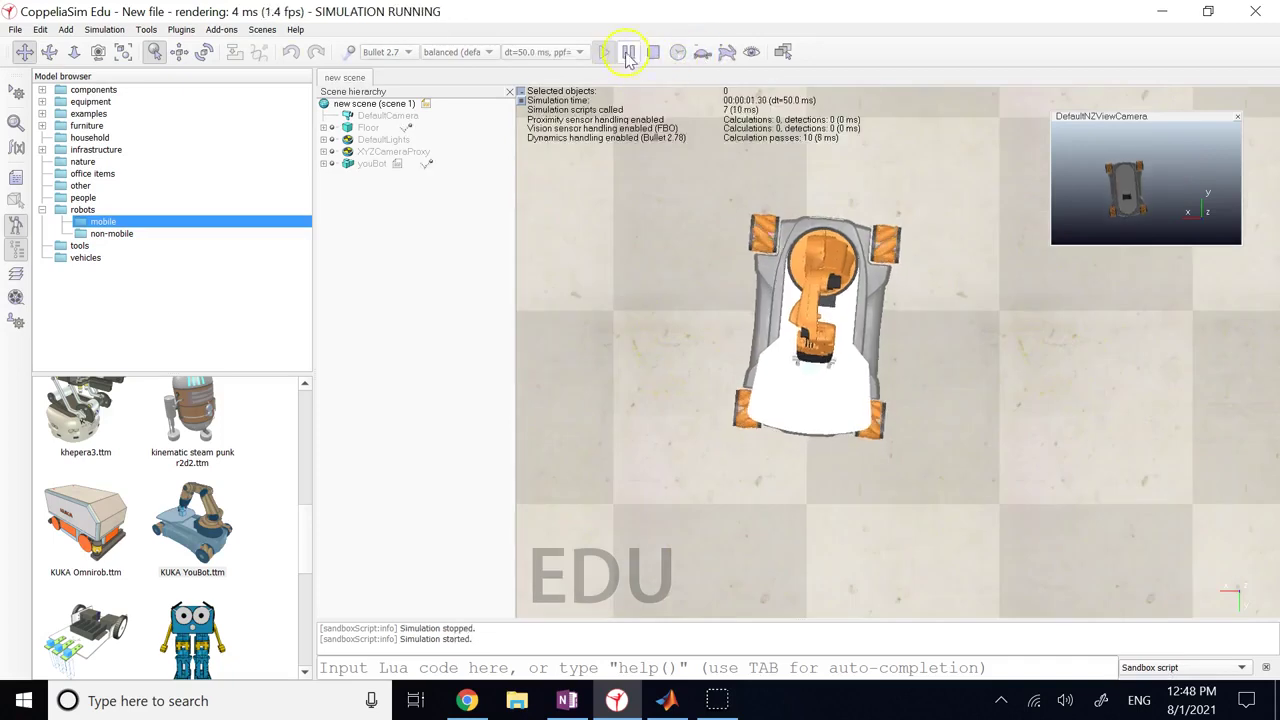
{"action": "left_click", "coordinate": [725, 53]}
{"action": "left_click_drag", "start_coordinate": [657, 400], "coordinate": [645, 367]}
{"action": "left_click", "coordinate": [928, 200]}
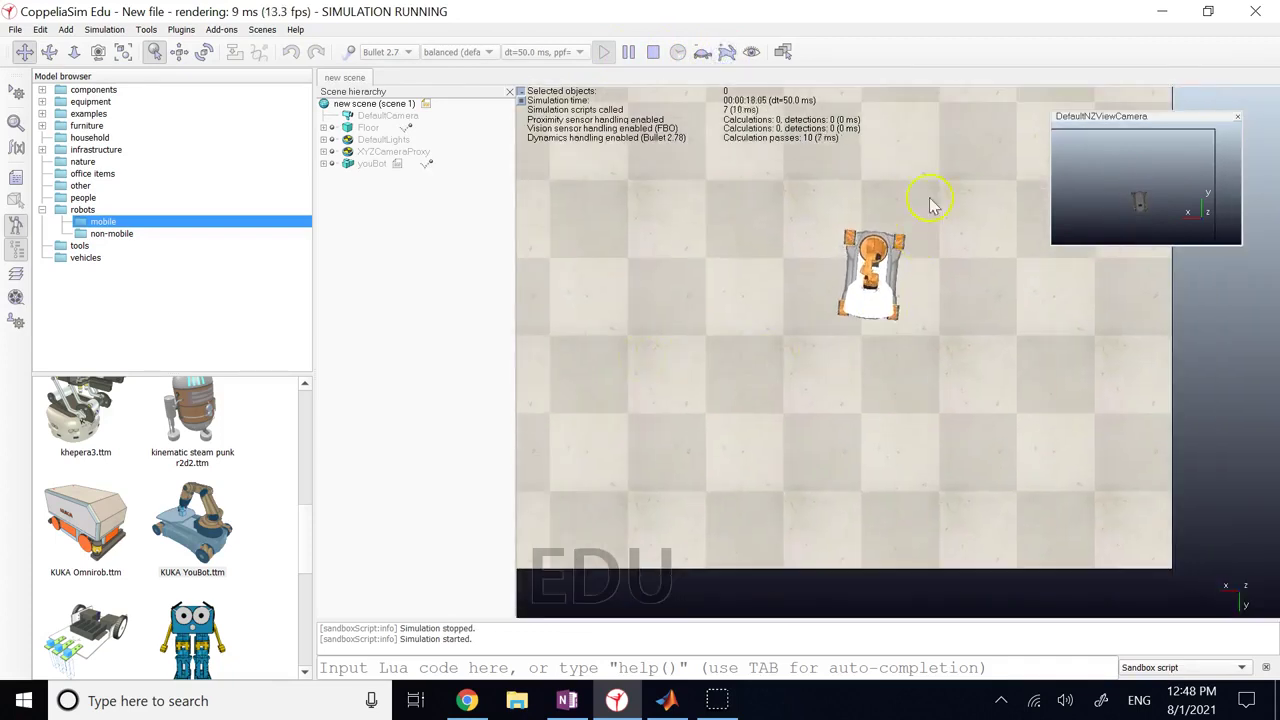
{"action": "left_click", "coordinate": [711, 170]}
{"action": "left_click", "coordinate": [702, 55]}
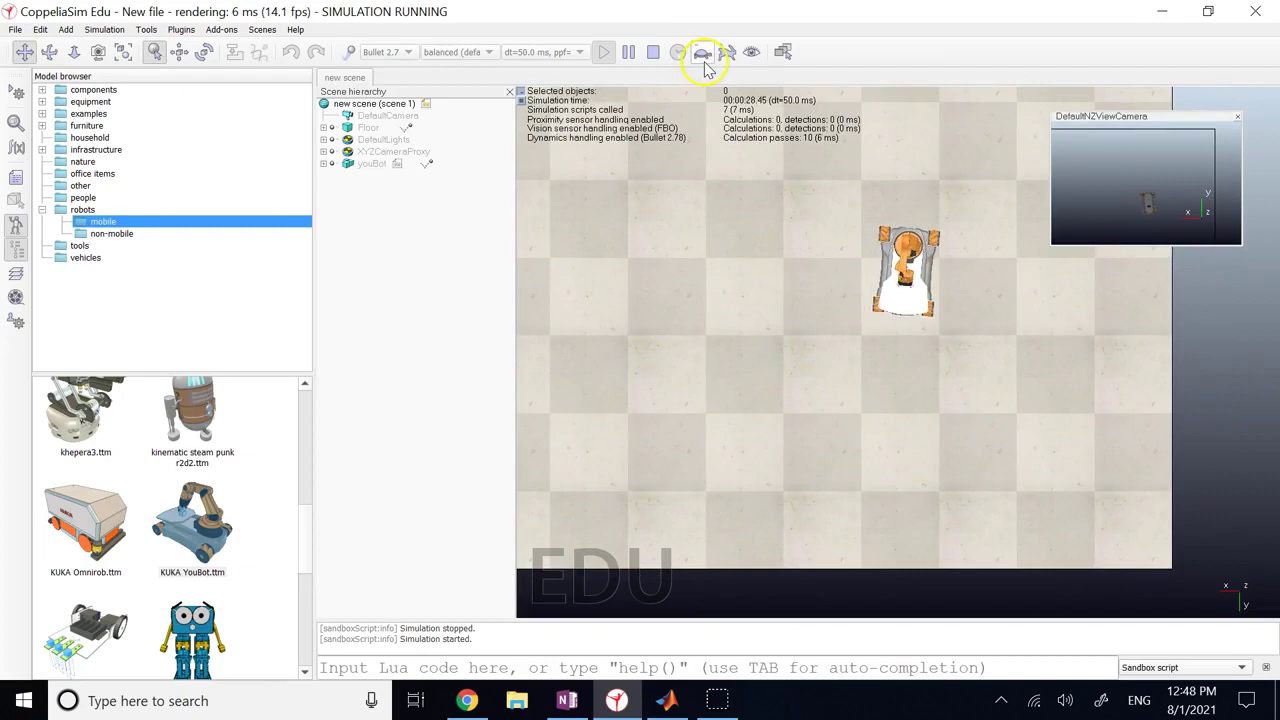
{"action": "left_click", "coordinate": [704, 55]}
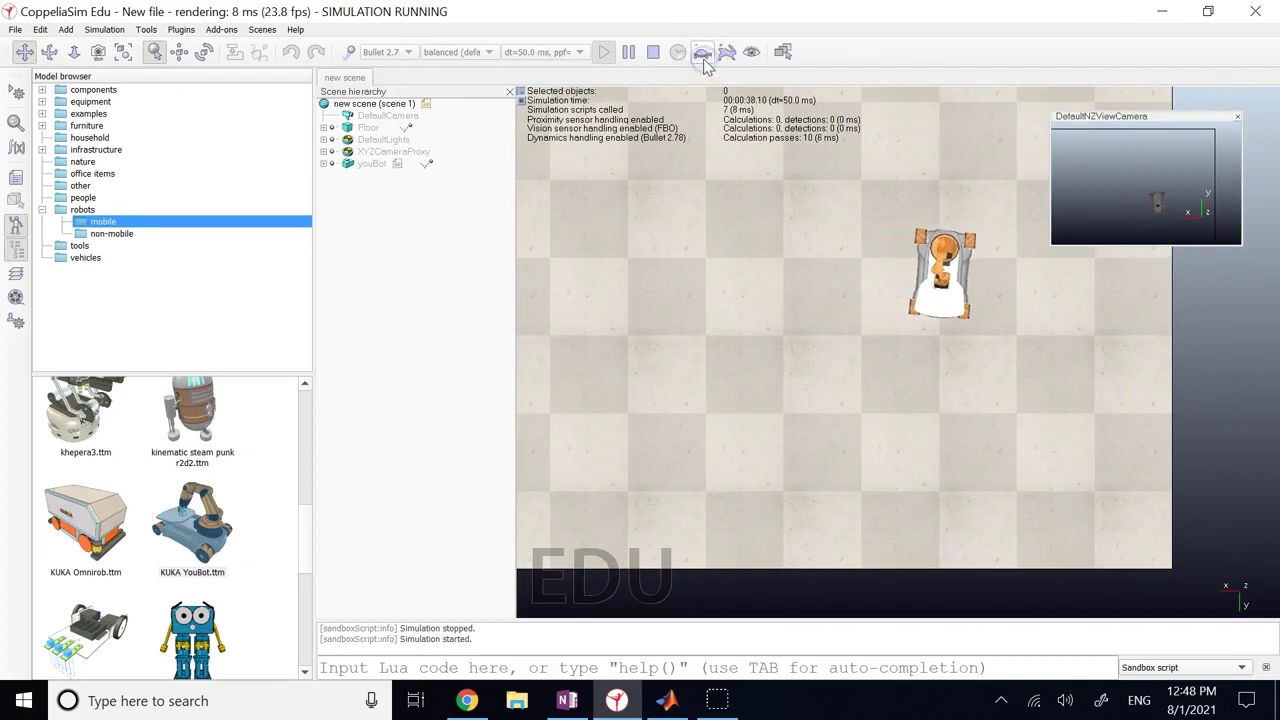
{"action": "left_click", "coordinate": [704, 55]}
{"action": "left_click", "coordinate": [727, 55]}
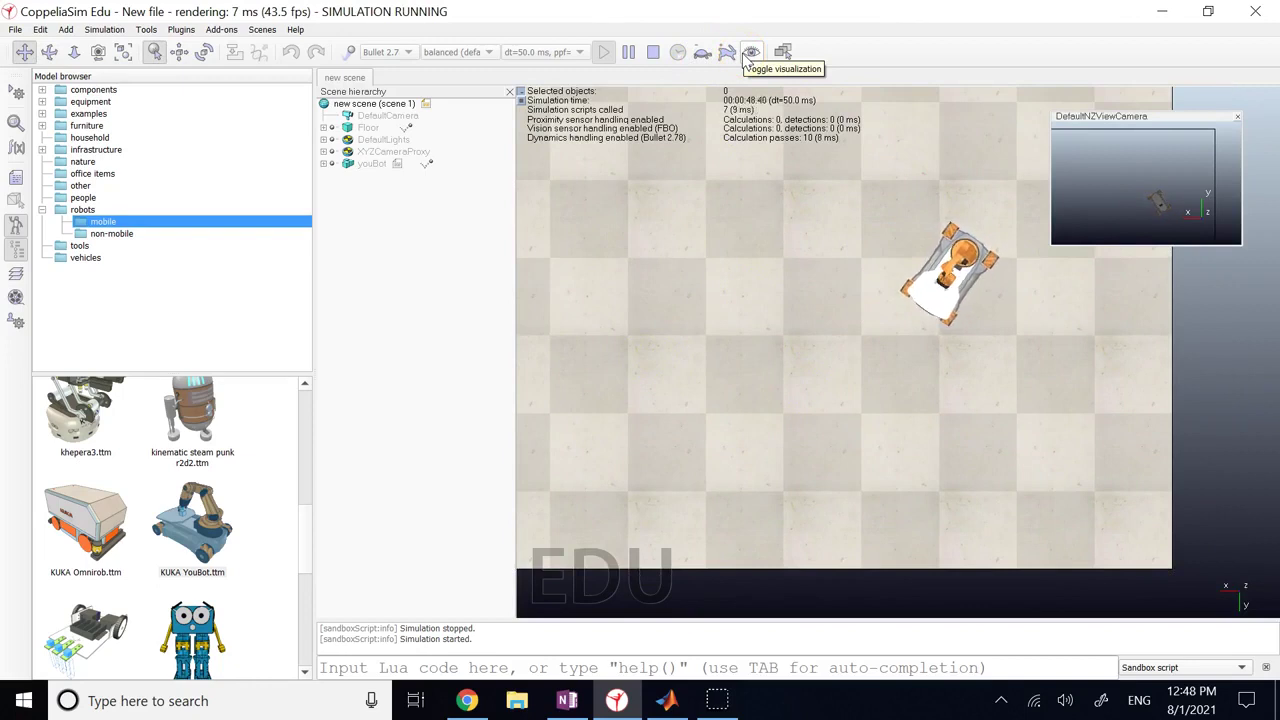
{"action": "left_click", "coordinate": [653, 52]}
{"action": "left_click", "coordinate": [1163, 186]}
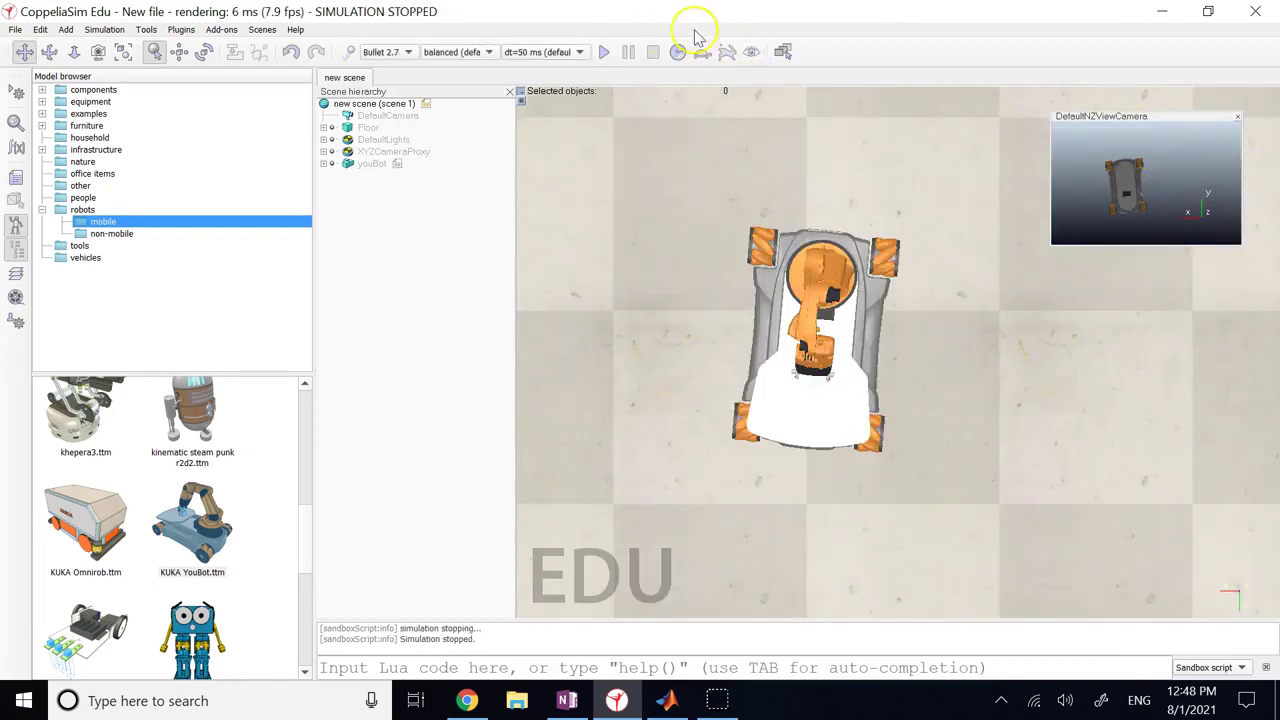
Return to Page 1, tilt the camera higher, scroll to pioneer p3dx, and select the youBot
{"action": "left_click", "coordinate": [782, 52]}
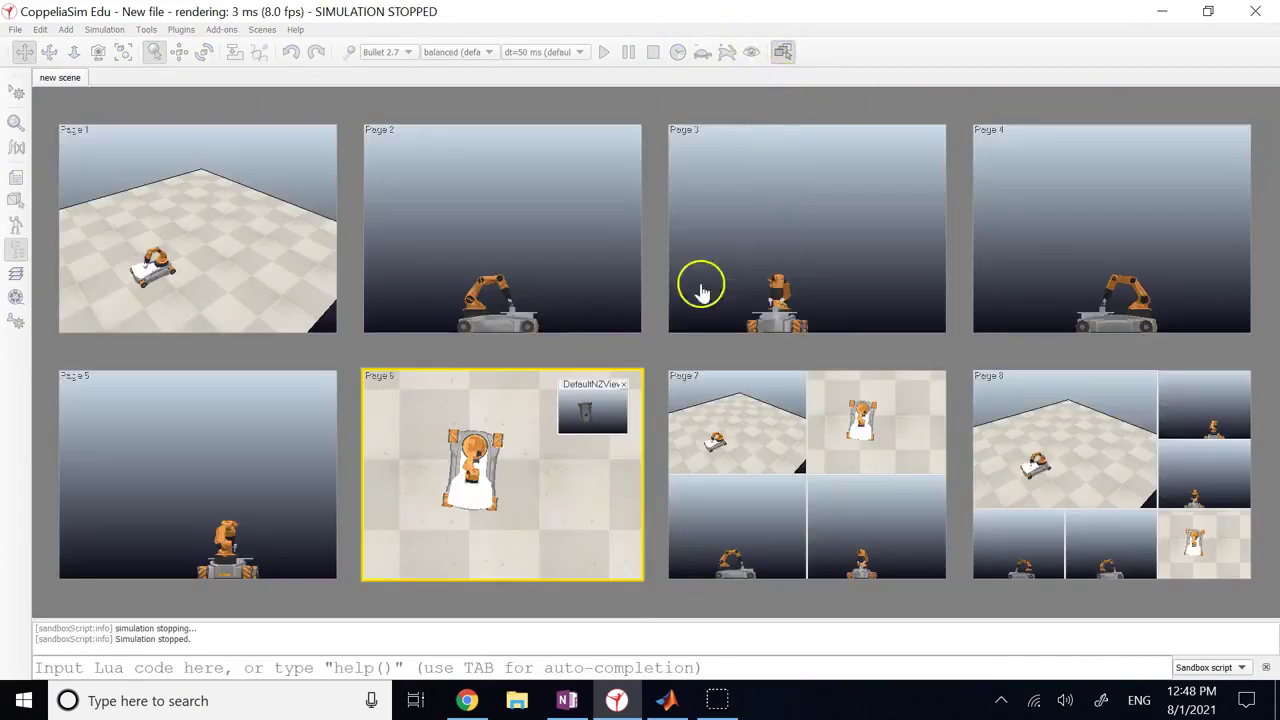
{"action": "left_click", "coordinate": [222, 260]}
{"action": "left_click_drag", "start_coordinate": [770, 505], "coordinate": [795, 524]}
{"action": "left_click", "coordinate": [787, 443]}
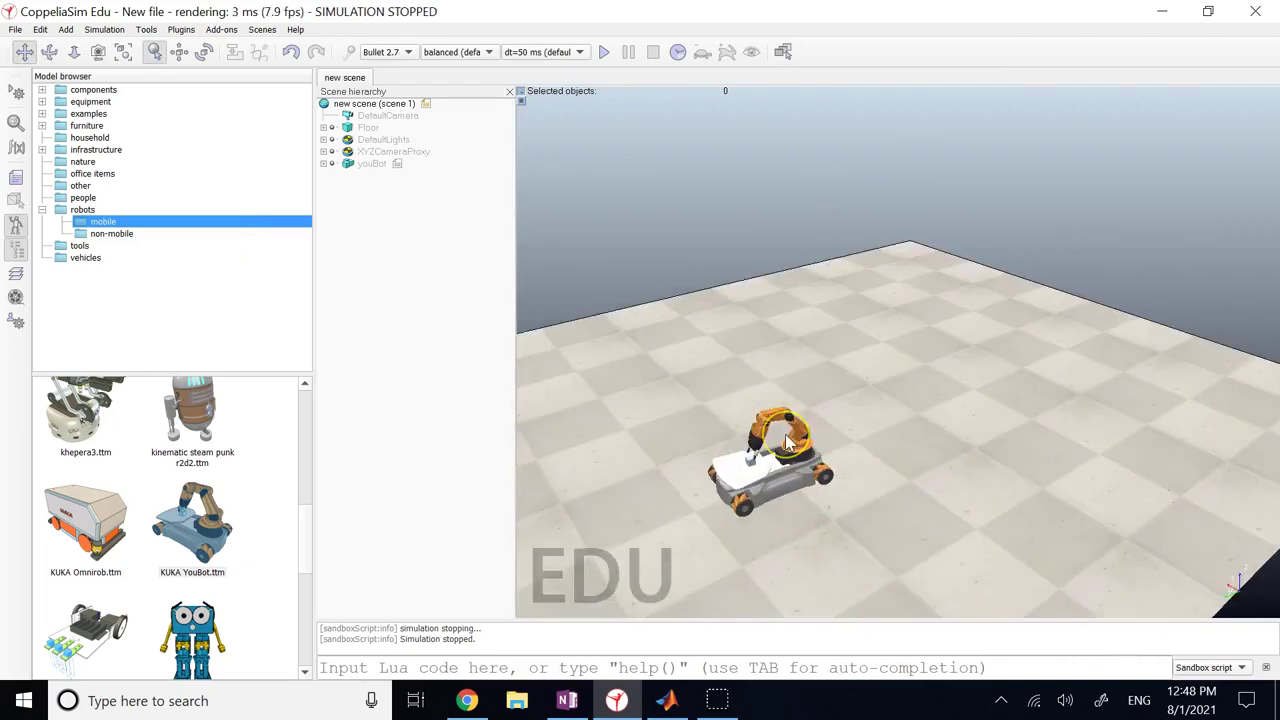
{"action": "left_click_drag", "start_coordinate": [300, 494], "coordinate": [297, 637]}
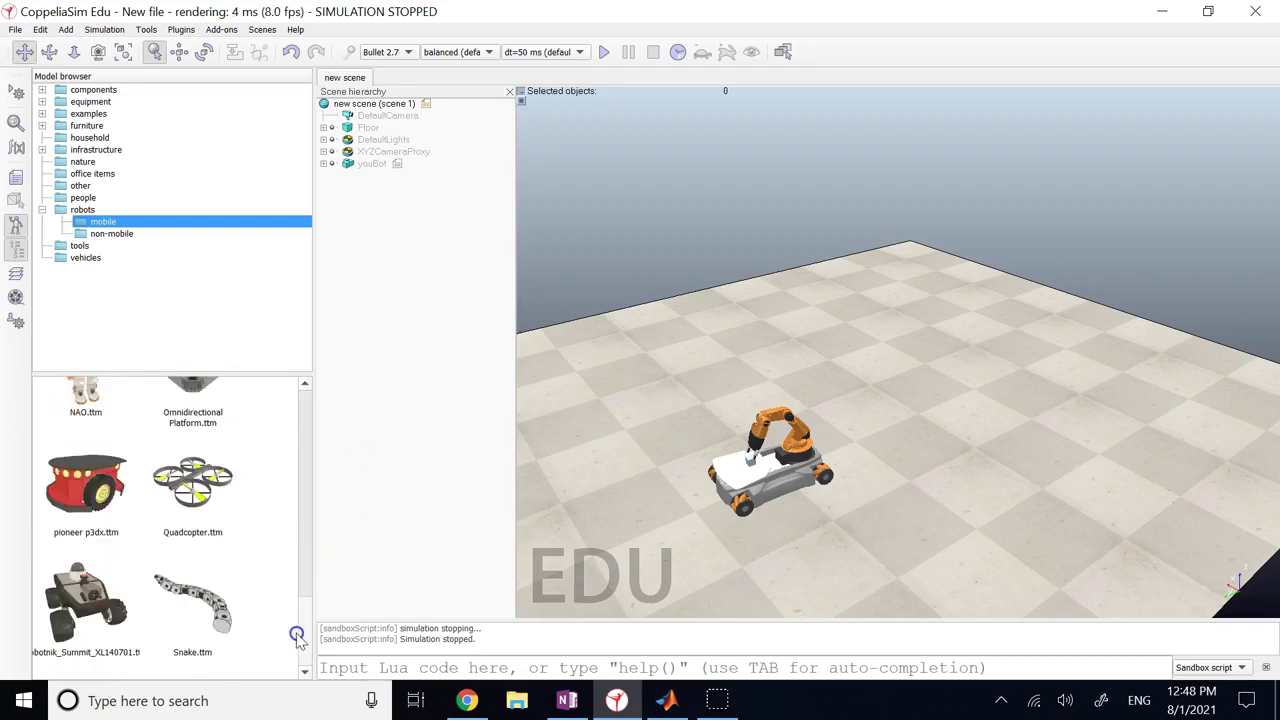
{"action": "left_click", "coordinate": [785, 473]}
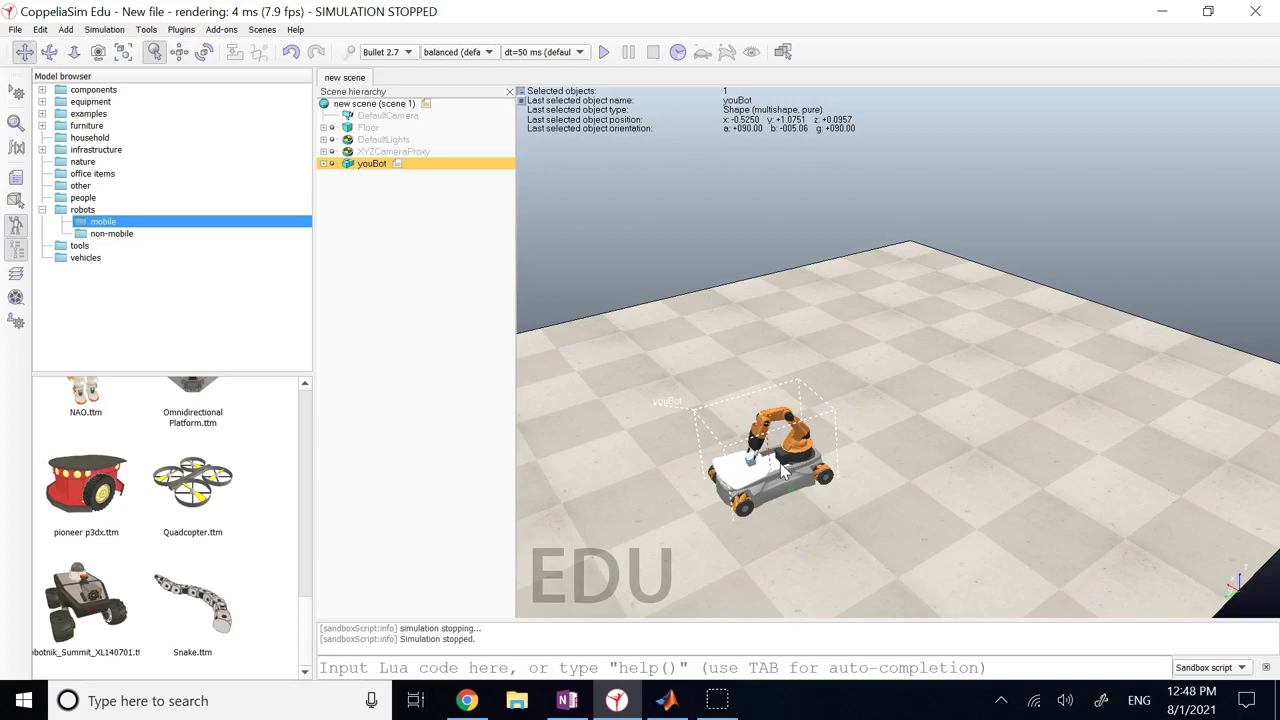
Replace the youBot with a Pioneer p3dx robot dragged onto the floor
{"action": "key", "text": "Delete"}
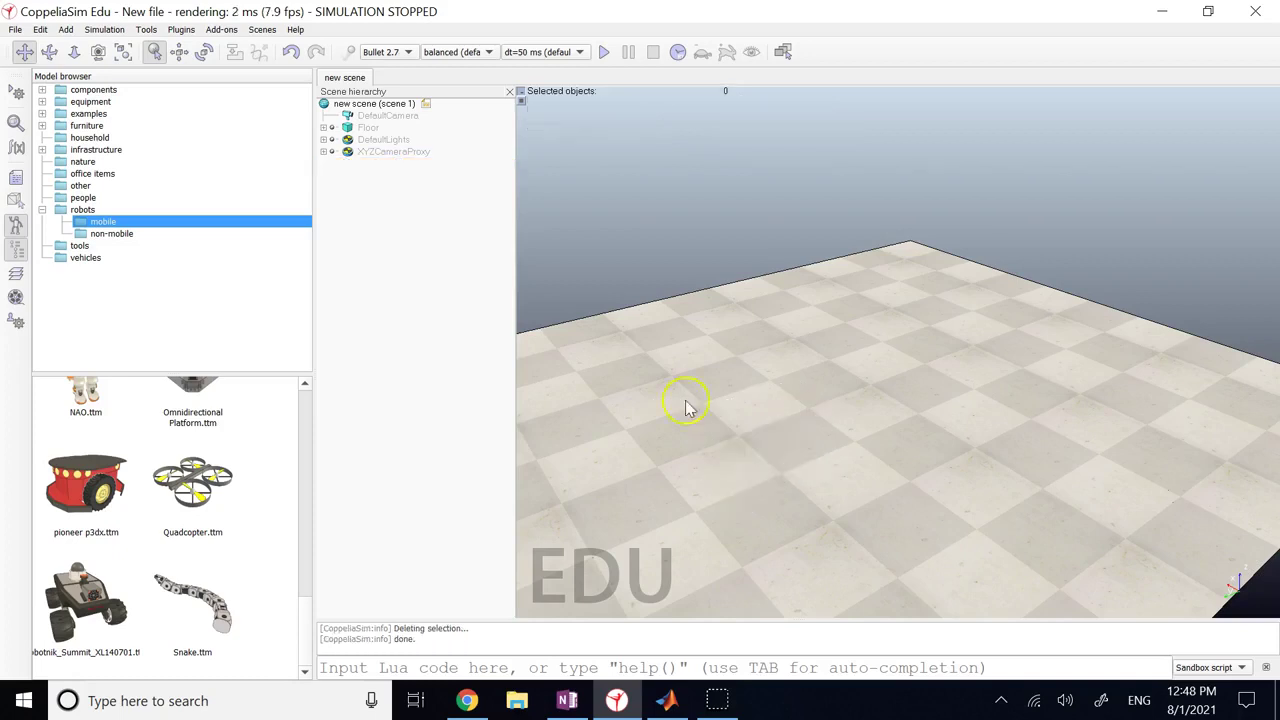
{"action": "left_click_drag", "start_coordinate": [113, 478], "coordinate": [910, 428]}
{"action": "left_click", "coordinate": [725, 455]}
{"action": "left_click_drag", "start_coordinate": [763, 431], "coordinate": [1000, 420]}
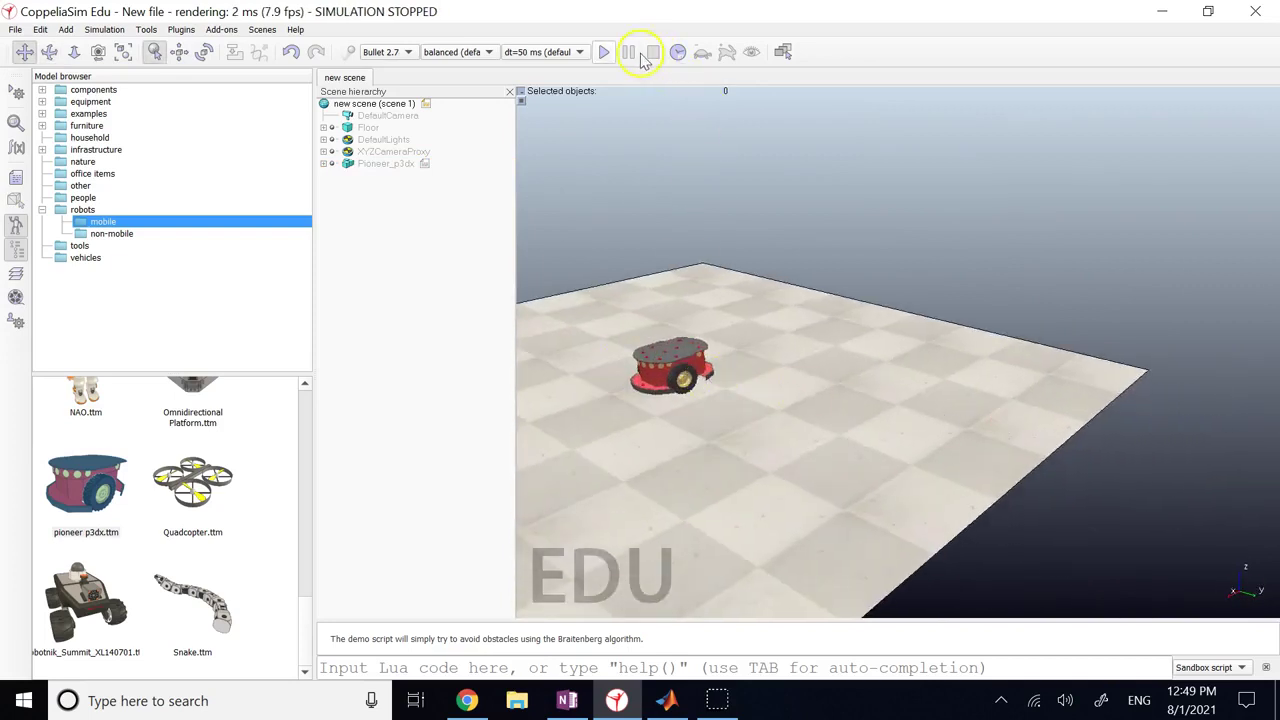
Run the simulation briefly with the Pioneer robot, then stop it
{"action": "left_click", "coordinate": [604, 52]}
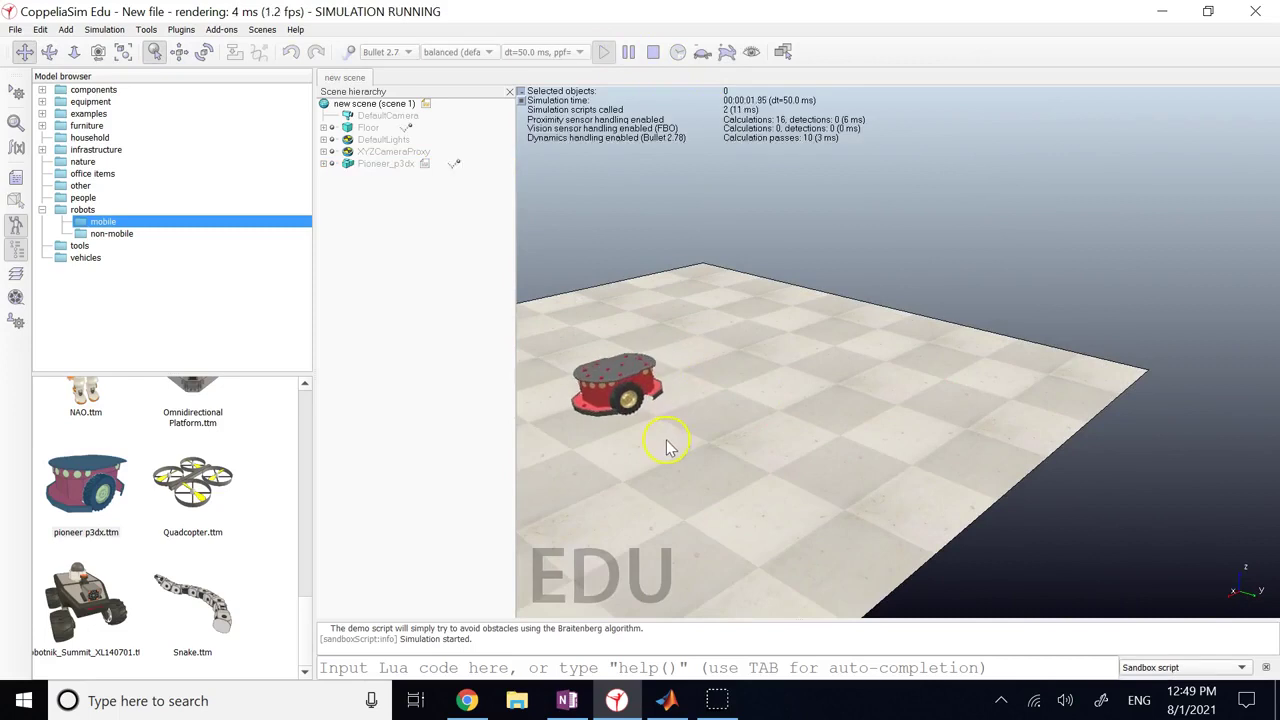
{"action": "scroll", "coordinate": [669, 435], "scroll_direction": "down", "scroll_amount": 5}
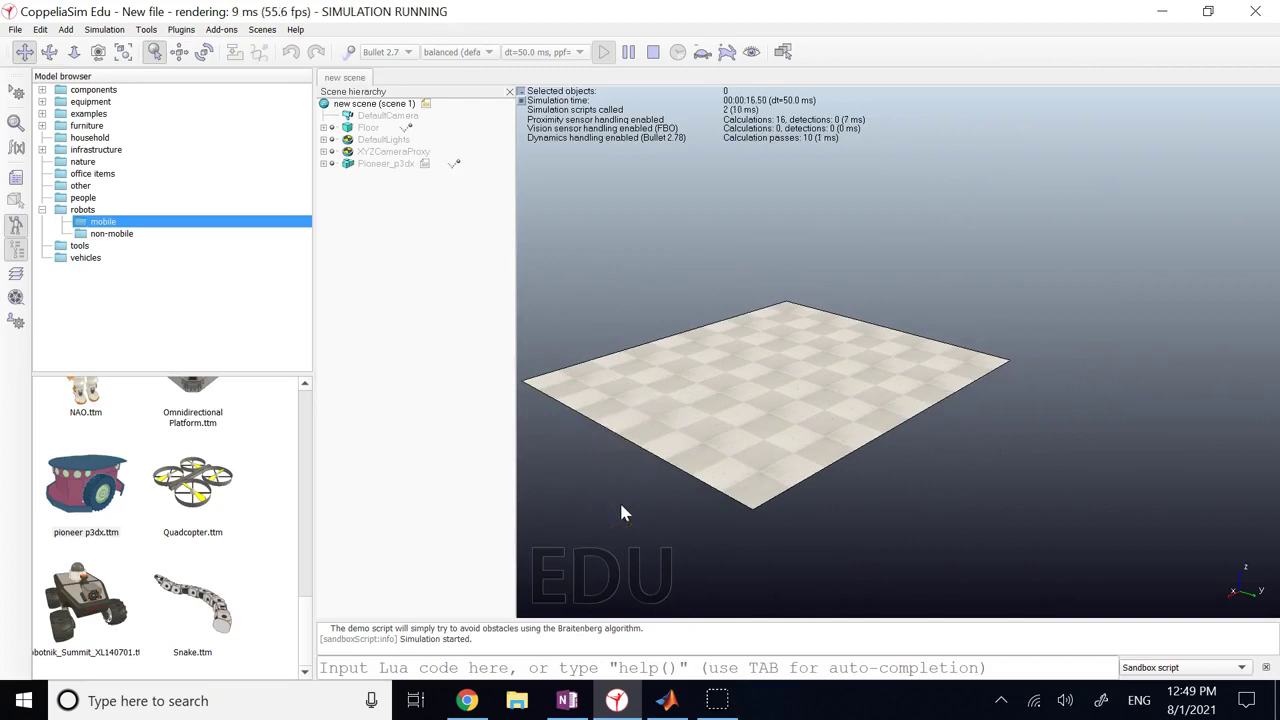
{"action": "left_click", "coordinate": [653, 51]}
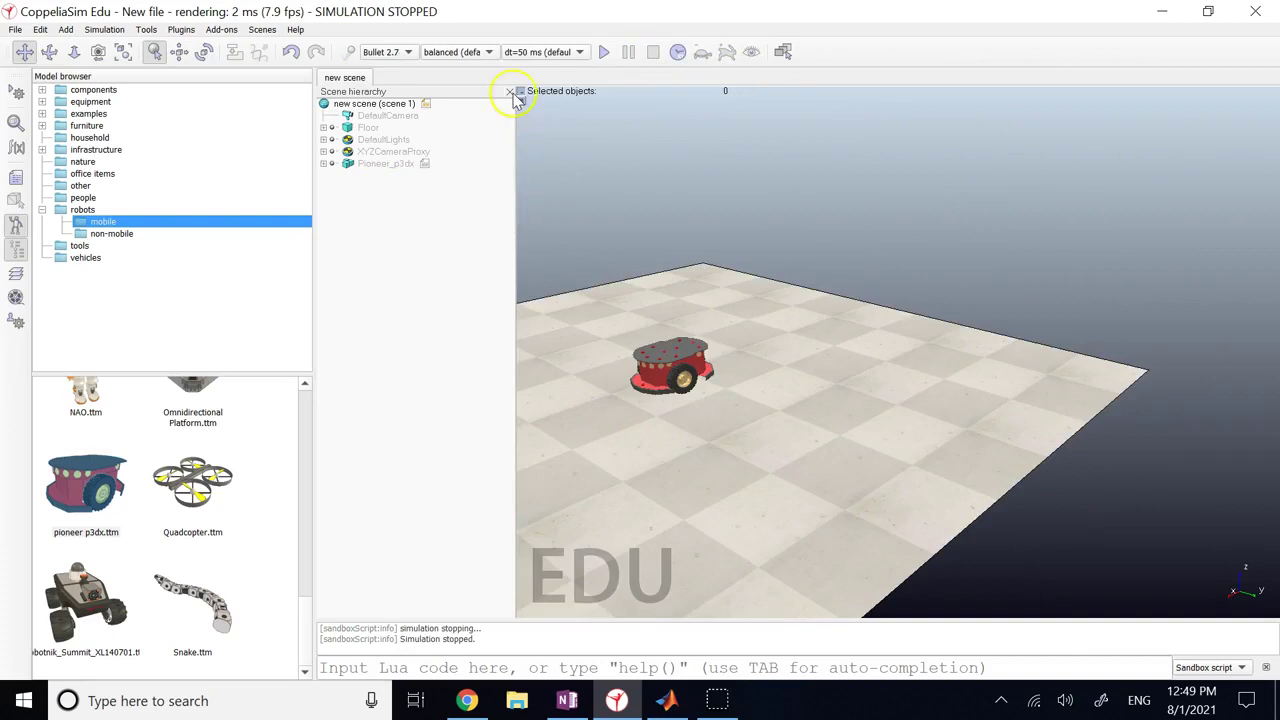
Narrow the hierarchy and model browser panels, then orbit and pan to centre the Pioneer
{"action": "left_click_drag", "start_coordinate": [515, 155], "coordinate": [416, 190]}
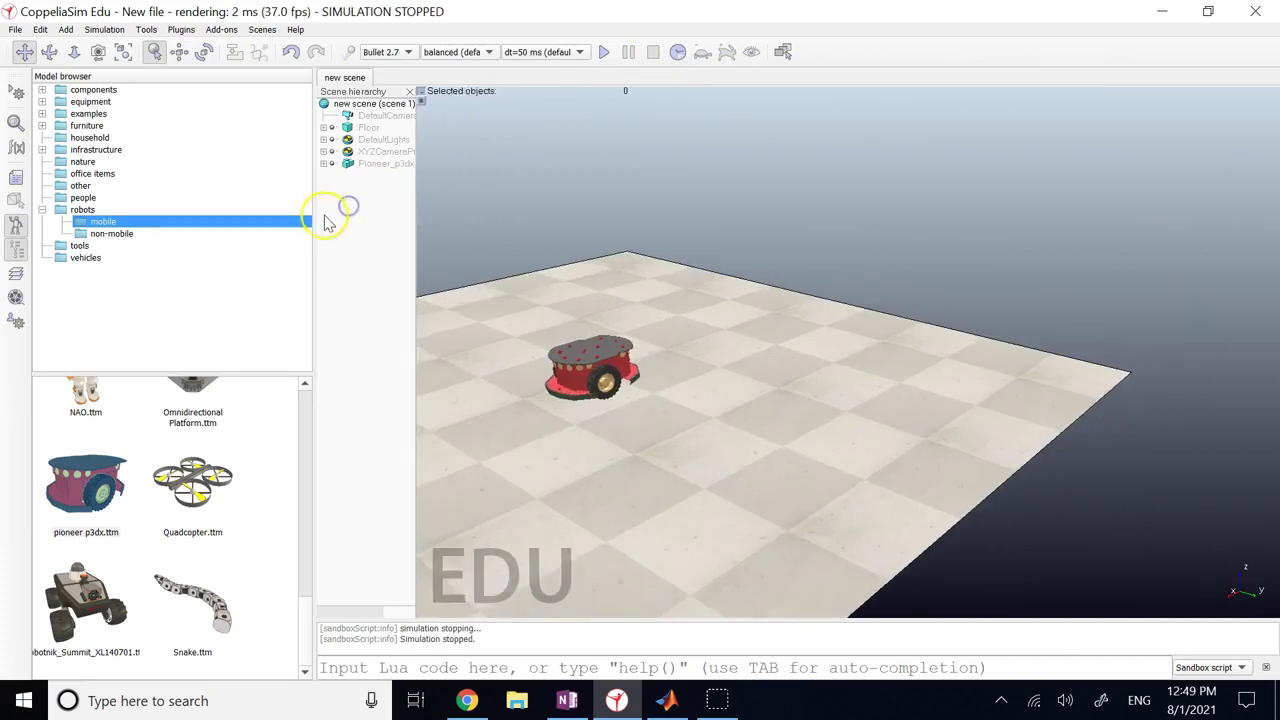
{"action": "left_click_drag", "start_coordinate": [312, 229], "coordinate": [190, 241]}
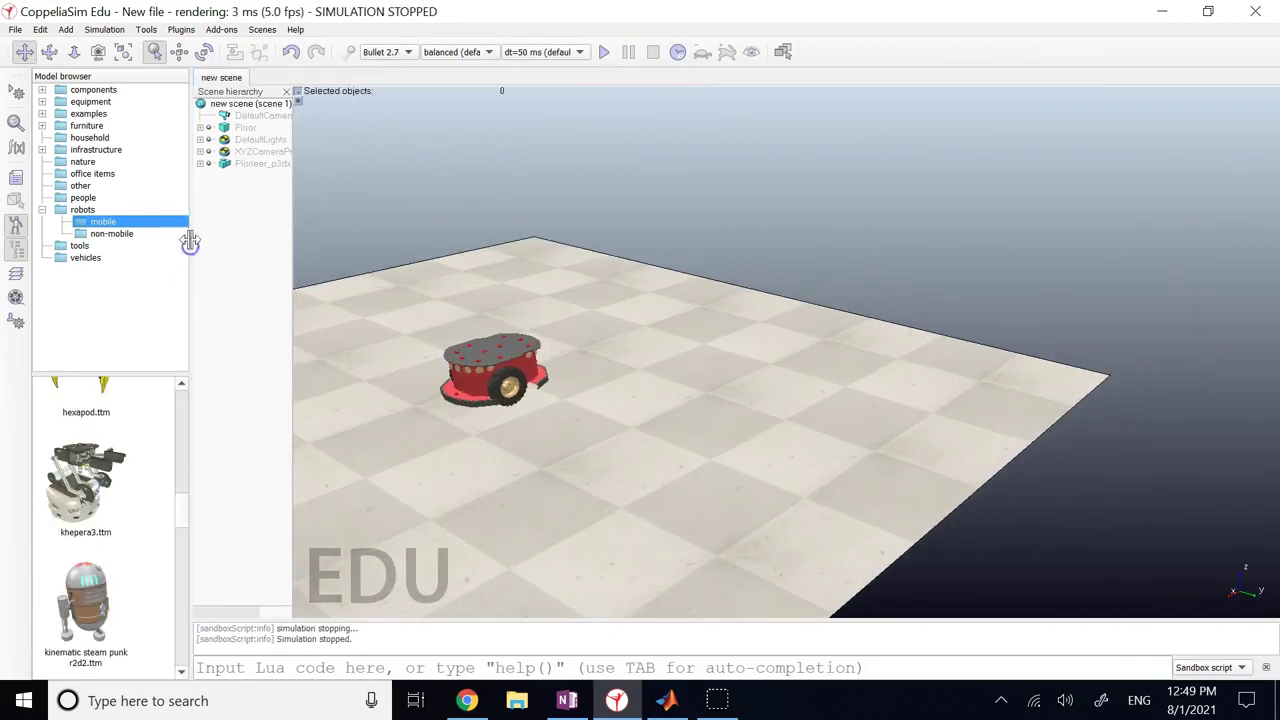
{"action": "left_click_drag", "start_coordinate": [603, 378], "coordinate": [430, 305]}
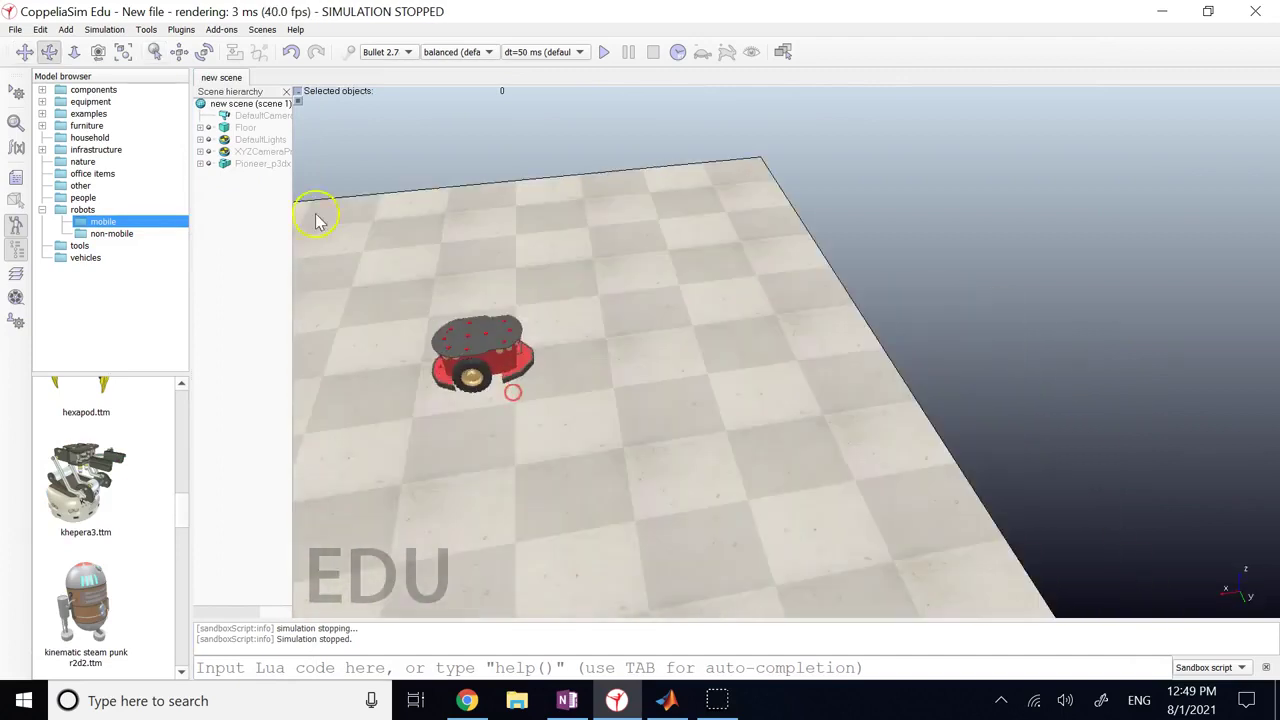
{"action": "left_click", "coordinate": [16, 53]}
{"action": "left_click_drag", "start_coordinate": [423, 380], "coordinate": [732, 341]}
{"action": "left_click_drag", "start_coordinate": [826, 535], "coordinate": [857, 491]}
{"action": "left_click_drag", "start_coordinate": [829, 314], "coordinate": [810, 310]}
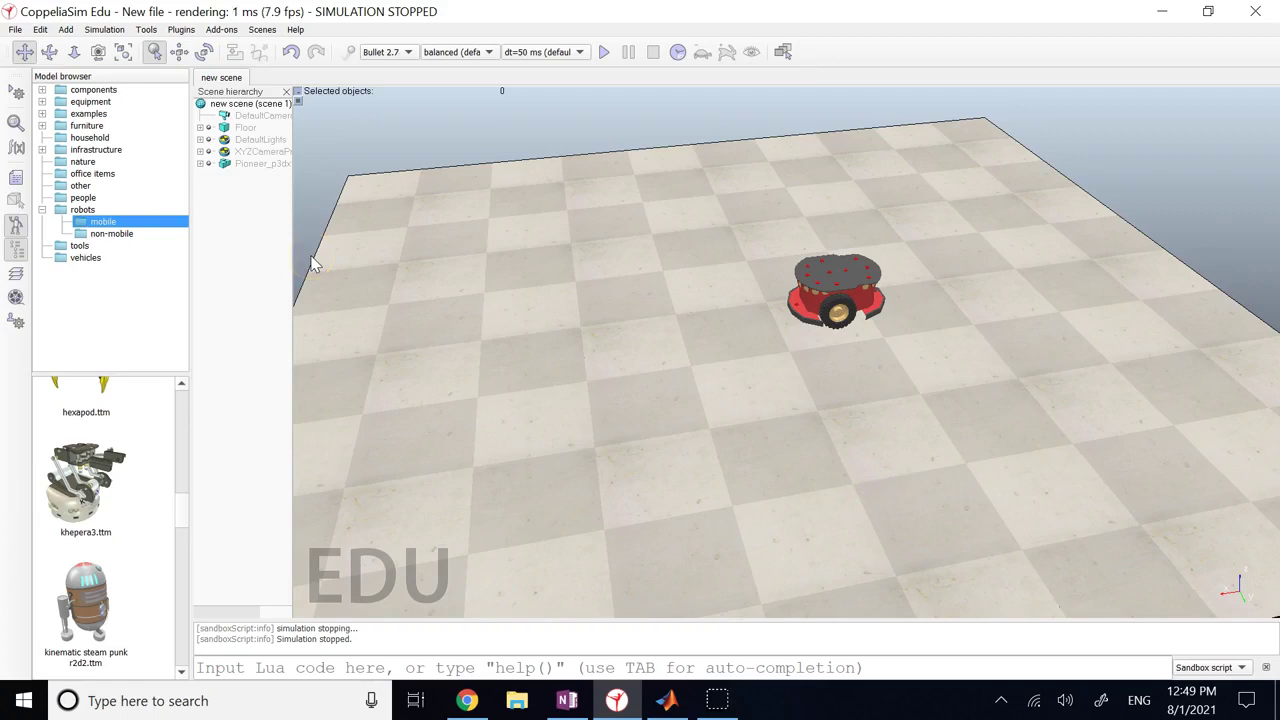
{"action": "left_click", "coordinate": [488, 238]}
Browse the nature, components, equipment (expanded), examples and nature model categories
{"action": "left_click", "coordinate": [78, 162]}
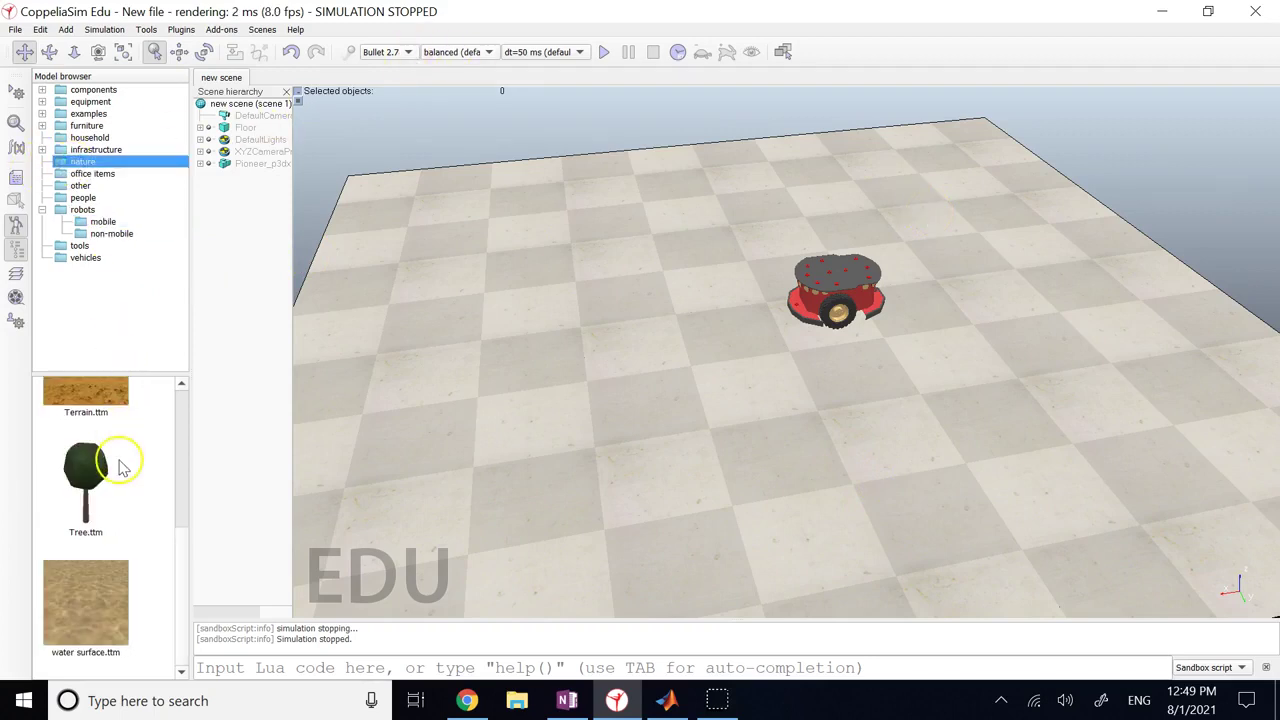
{"action": "left_click", "coordinate": [88, 89]}
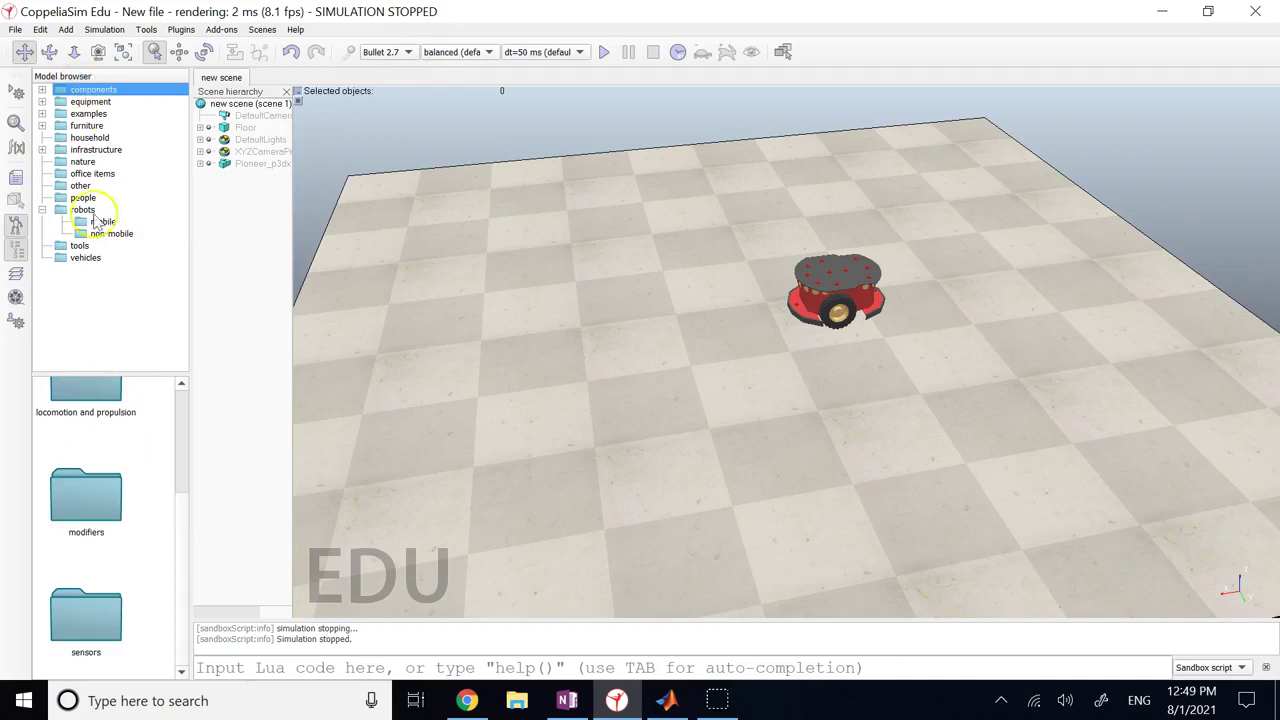
{"action": "left_click", "coordinate": [89, 102]}
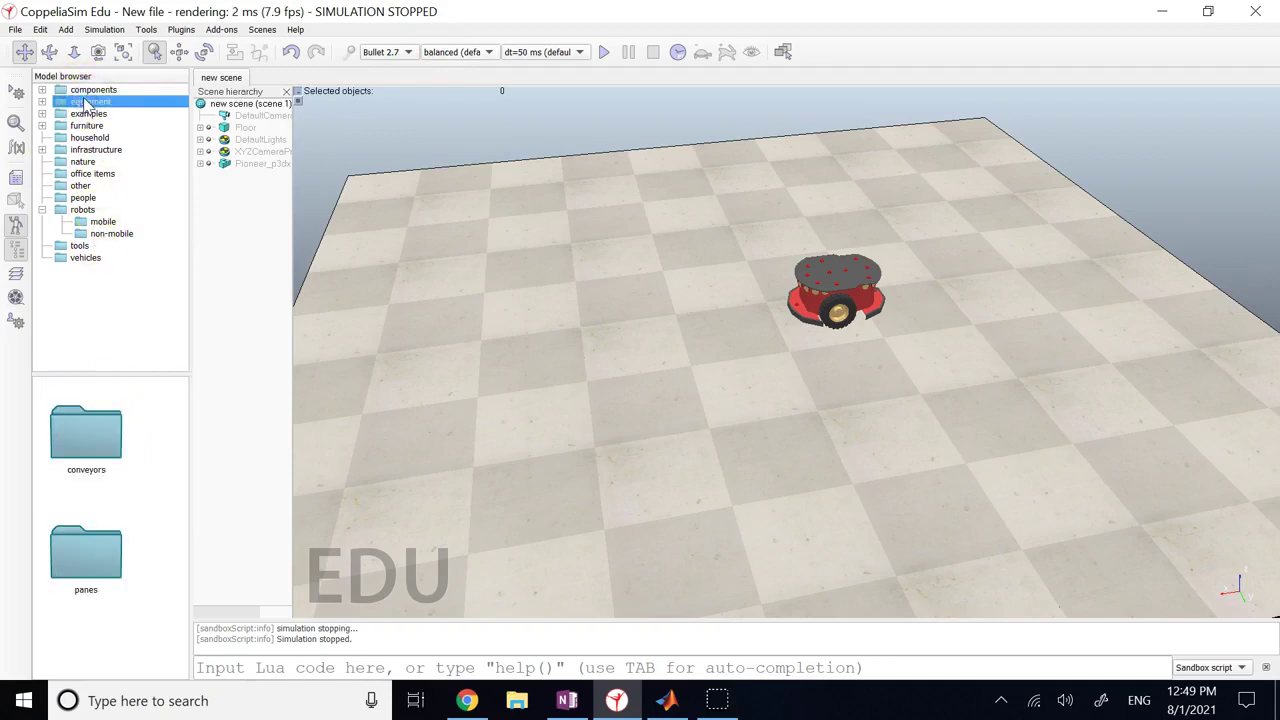
{"action": "left_click", "coordinate": [42, 101]}
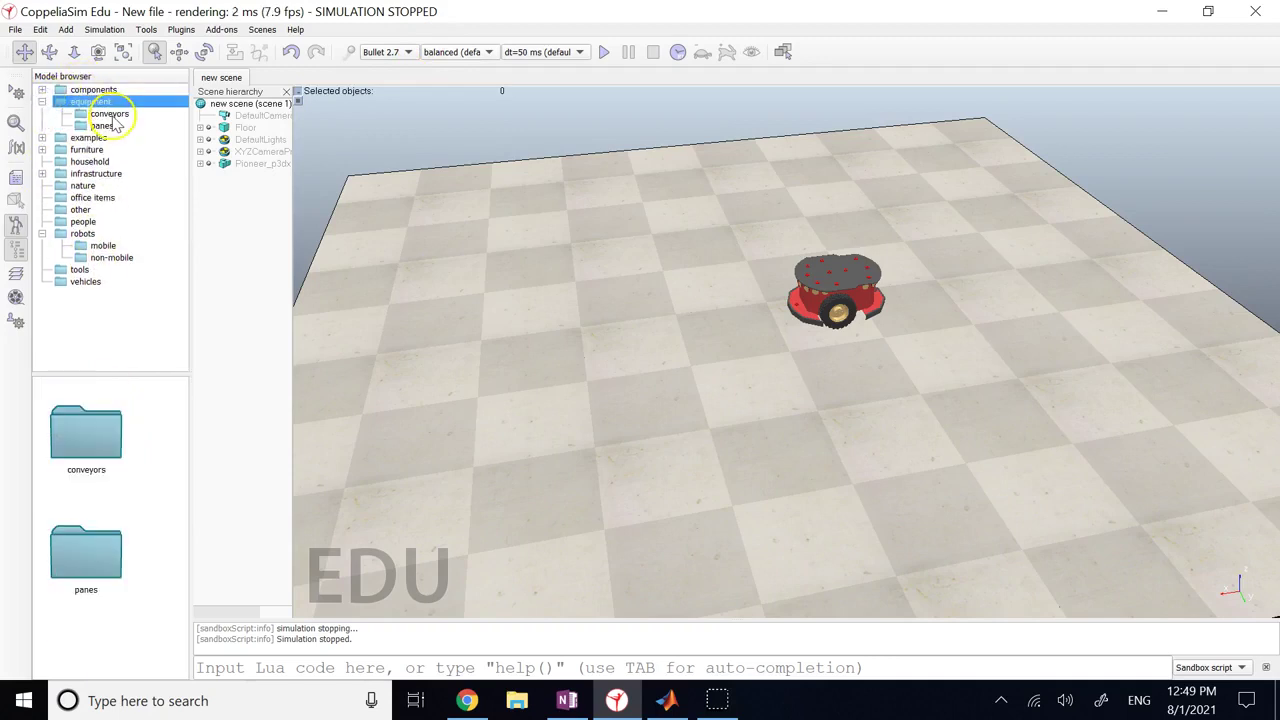
{"action": "left_click", "coordinate": [88, 138]}
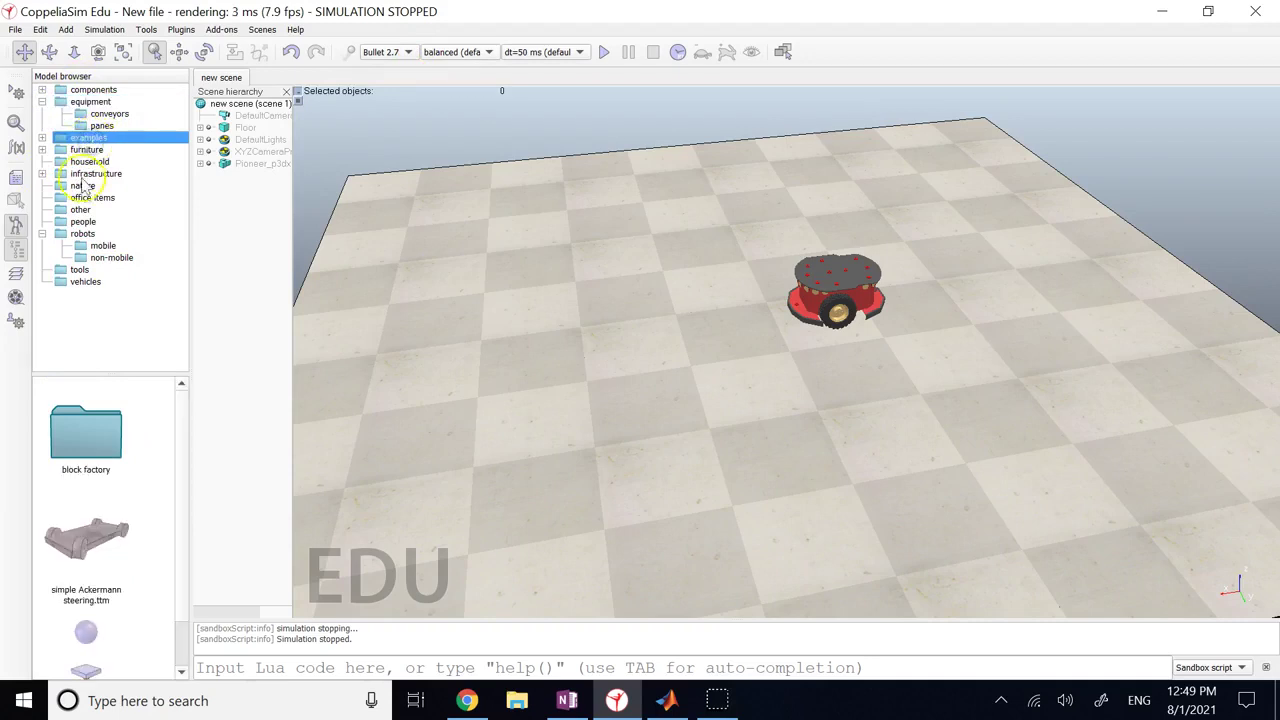
{"action": "left_click", "coordinate": [83, 186]}
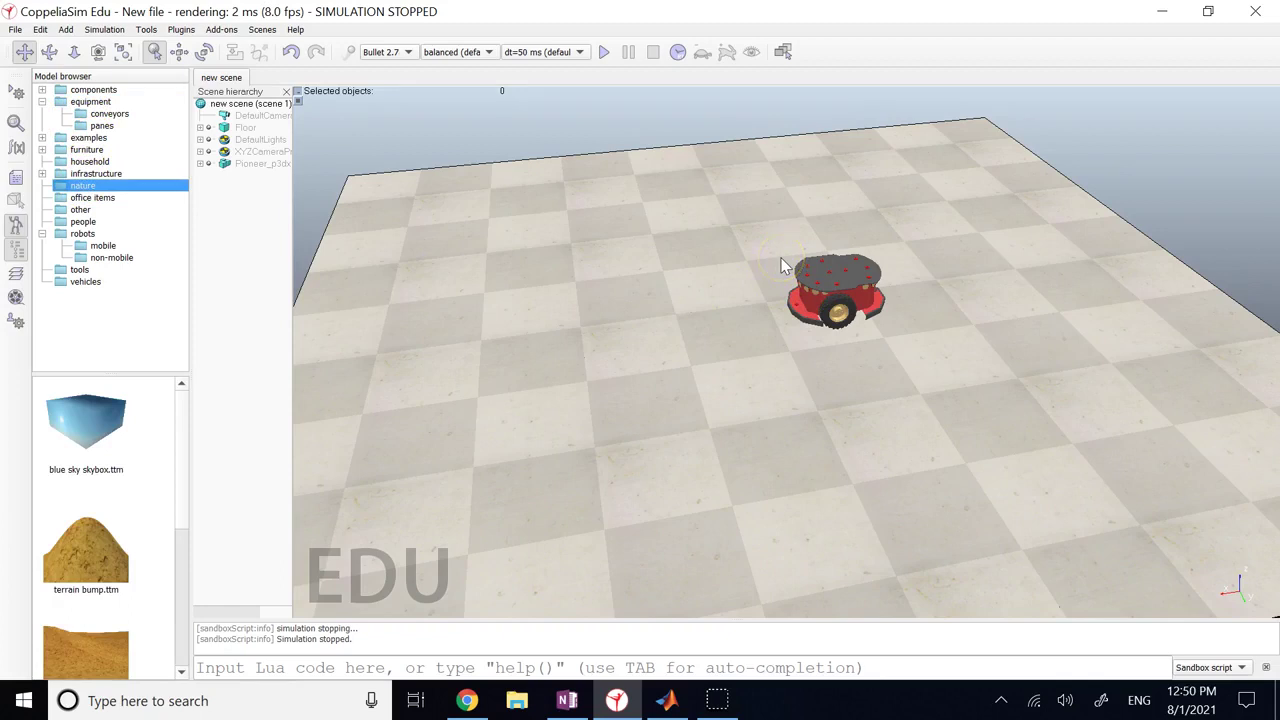
Bring up and dismiss the scene context menu, then orbit the camera
{"action": "scroll", "coordinate": [806, 395], "scroll_direction": "up", "scroll_amount": 2}
{"action": "right_click", "coordinate": [811, 419]}
{"action": "left_click", "coordinate": [864, 377]}
{"action": "left_click_drag", "start_coordinate": [871, 388], "coordinate": [947, 358]}
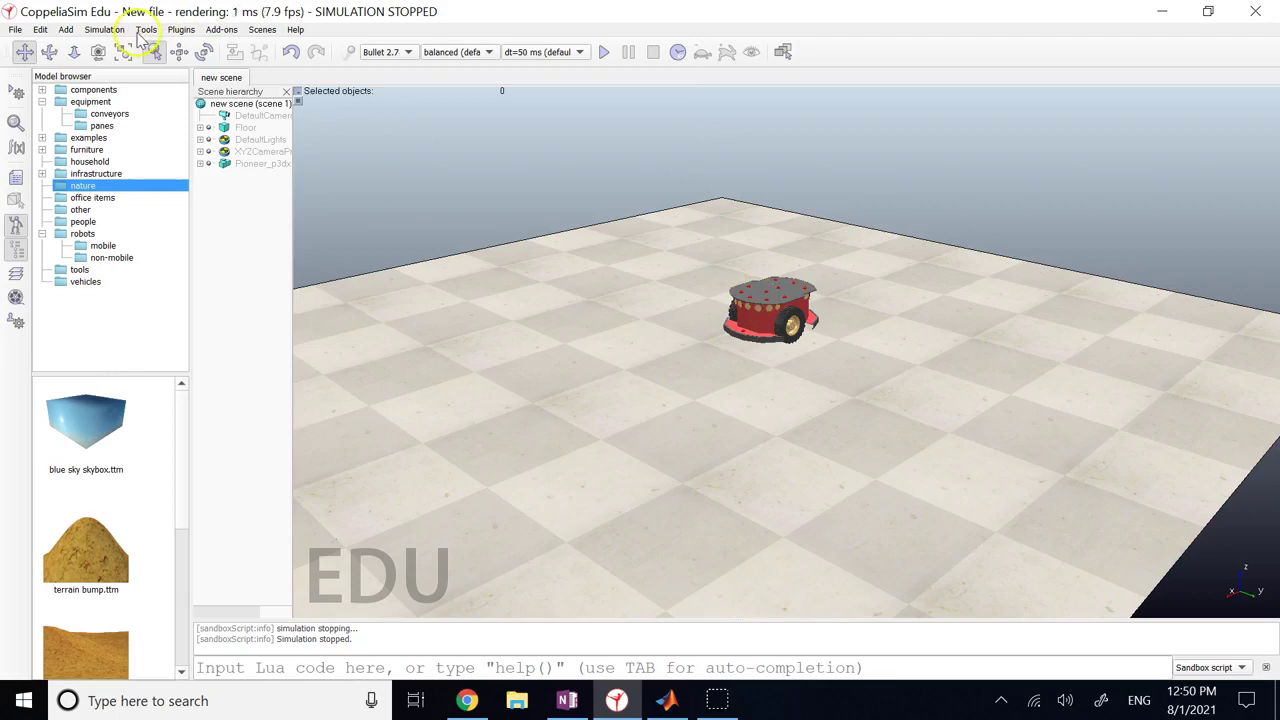
Search Google for 'v-rep download' in a new Chrome tab
{"action": "mouse_move", "coordinate": [472, 703]}
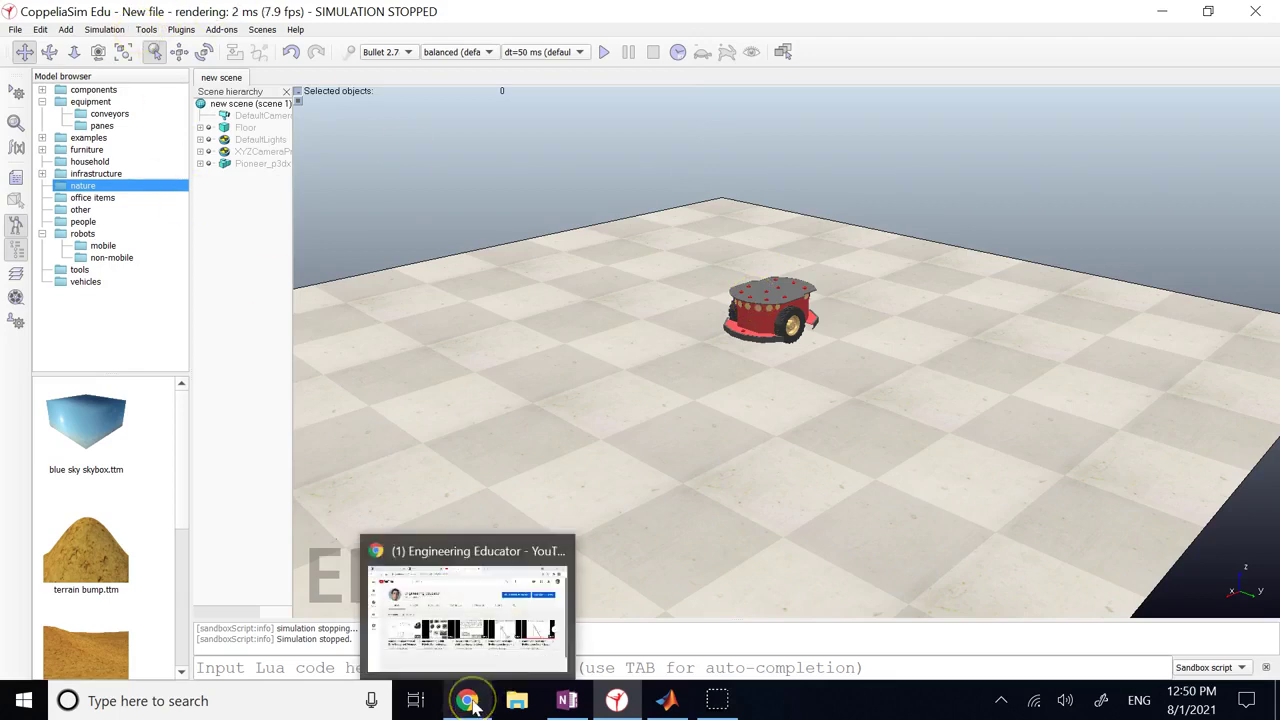
{"action": "left_click", "coordinate": [460, 640]}
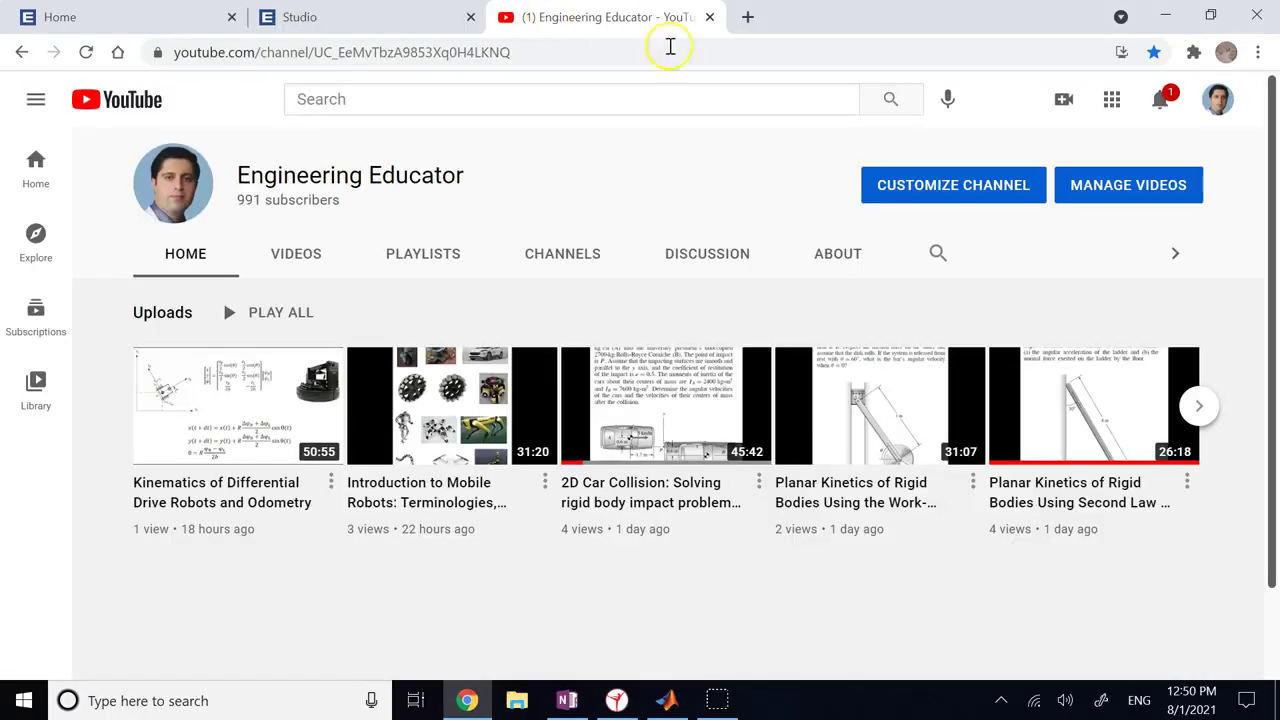
{"action": "left_click", "coordinate": [747, 17]}
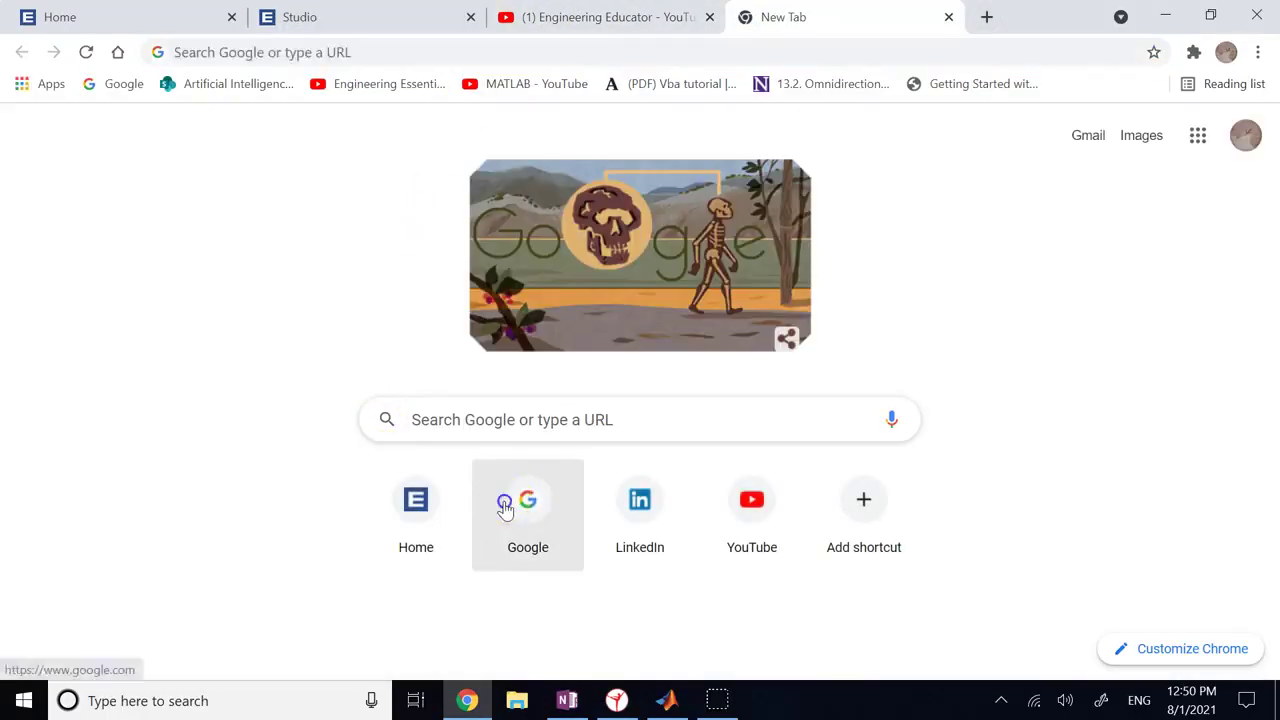
{"action": "left_click", "coordinate": [505, 508]}
{"action": "type", "text": "V-rep"}
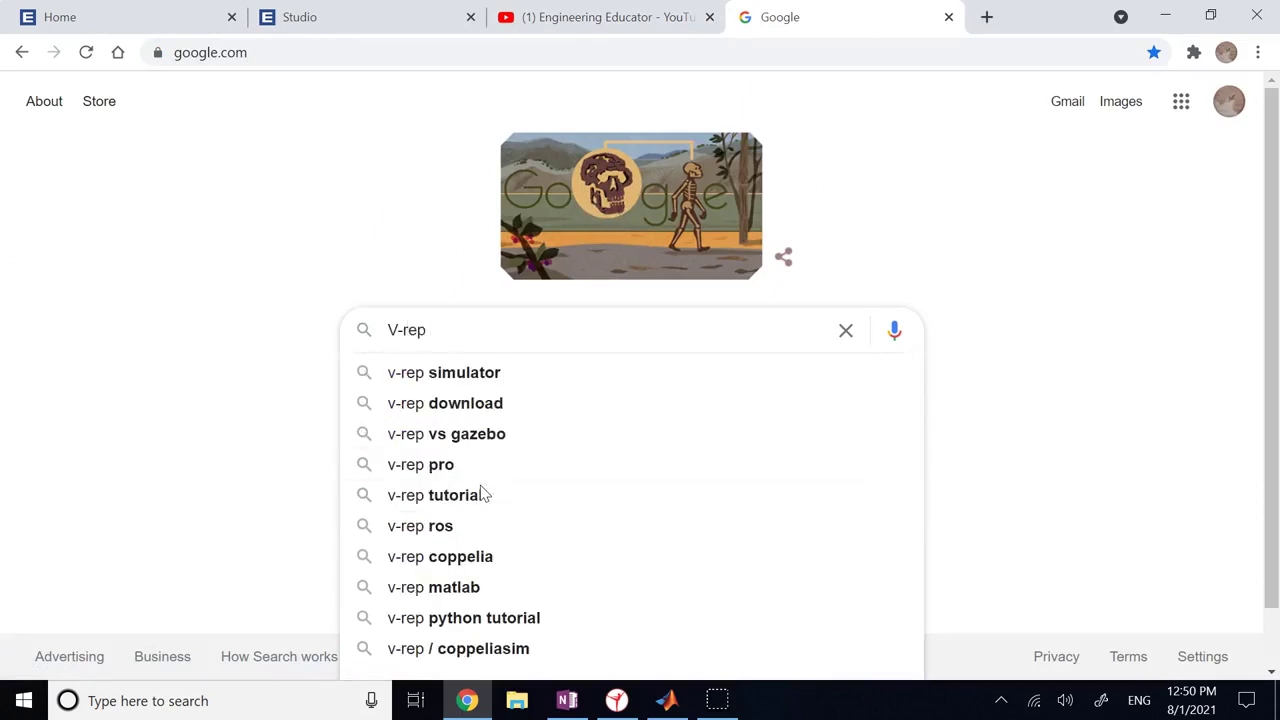
{"action": "key", "text": "Down"}
{"action": "key", "text": "Down"}
{"action": "key", "text": "Return"}
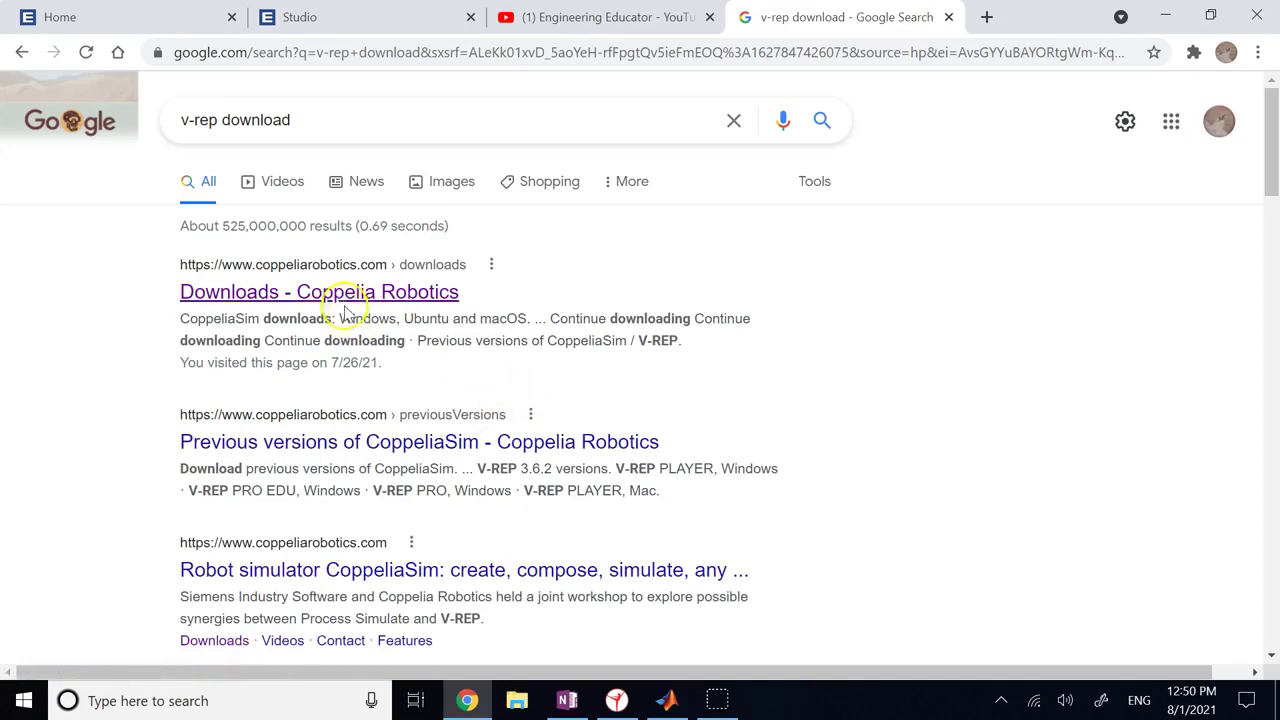
Review Coppelia Robotics' downloads page comparing Player, Edu and Pro, then return to CoppeliaSim
{"action": "left_click", "coordinate": [328, 295]}
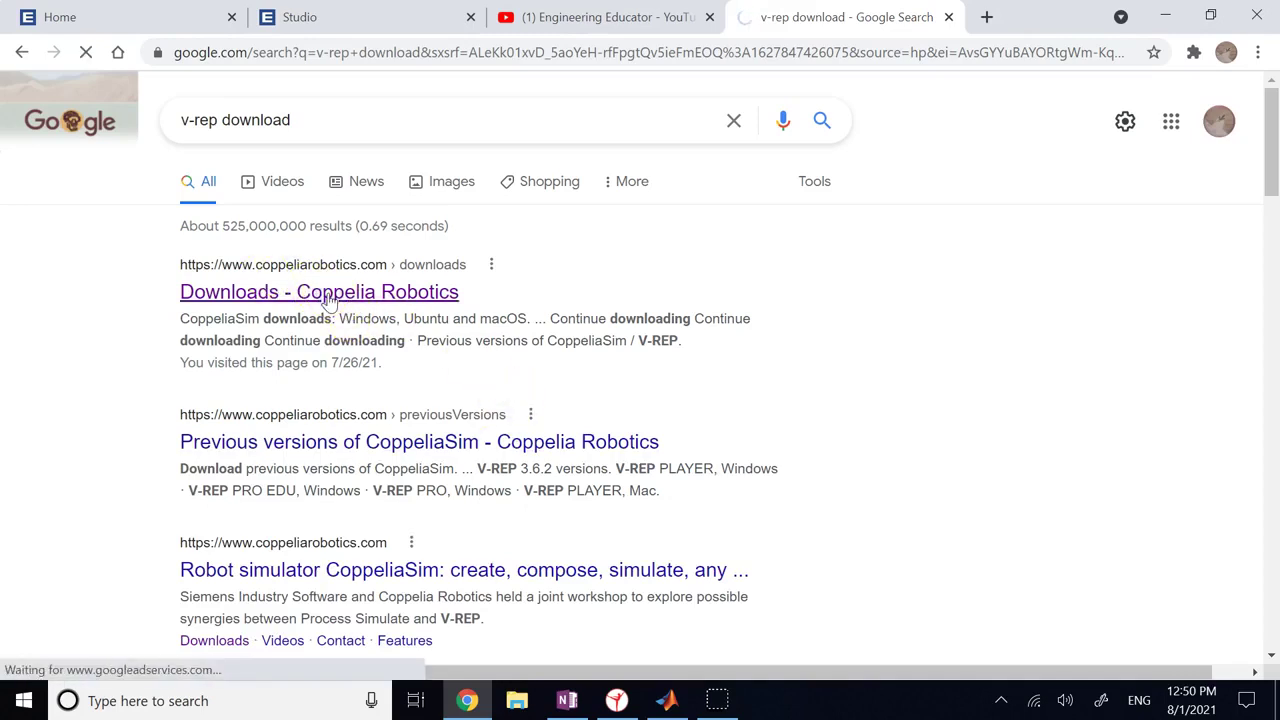
{"action": "scroll", "coordinate": [949, 340], "scroll_direction": "down", "scroll_amount": 1}
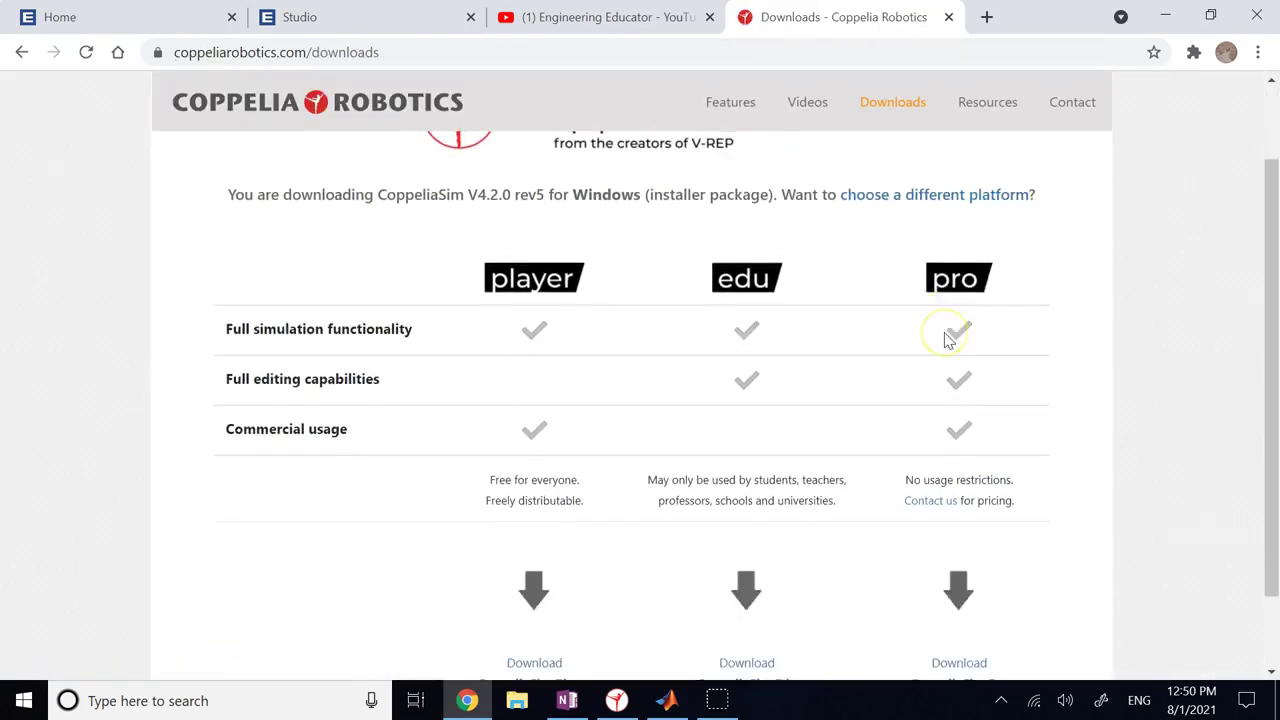
{"action": "scroll", "coordinate": [949, 340], "scroll_direction": "down", "scroll_amount": 1}
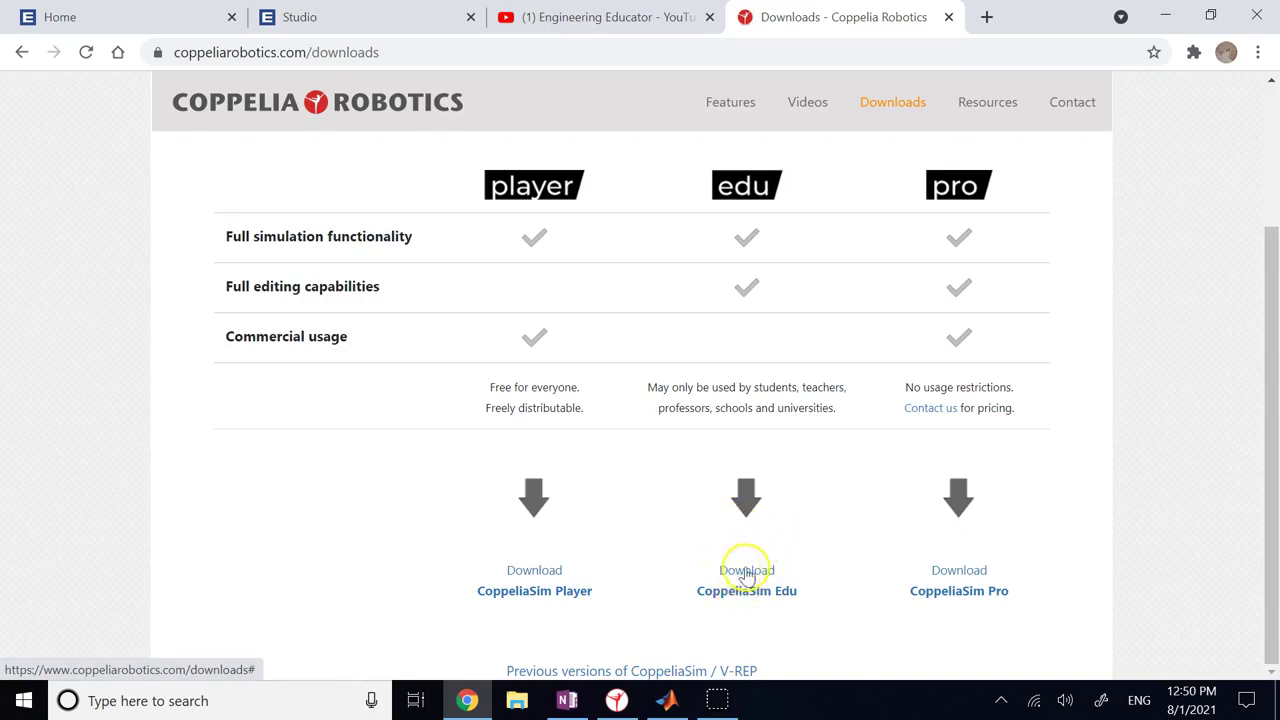
{"action": "left_click", "coordinate": [615, 699]}
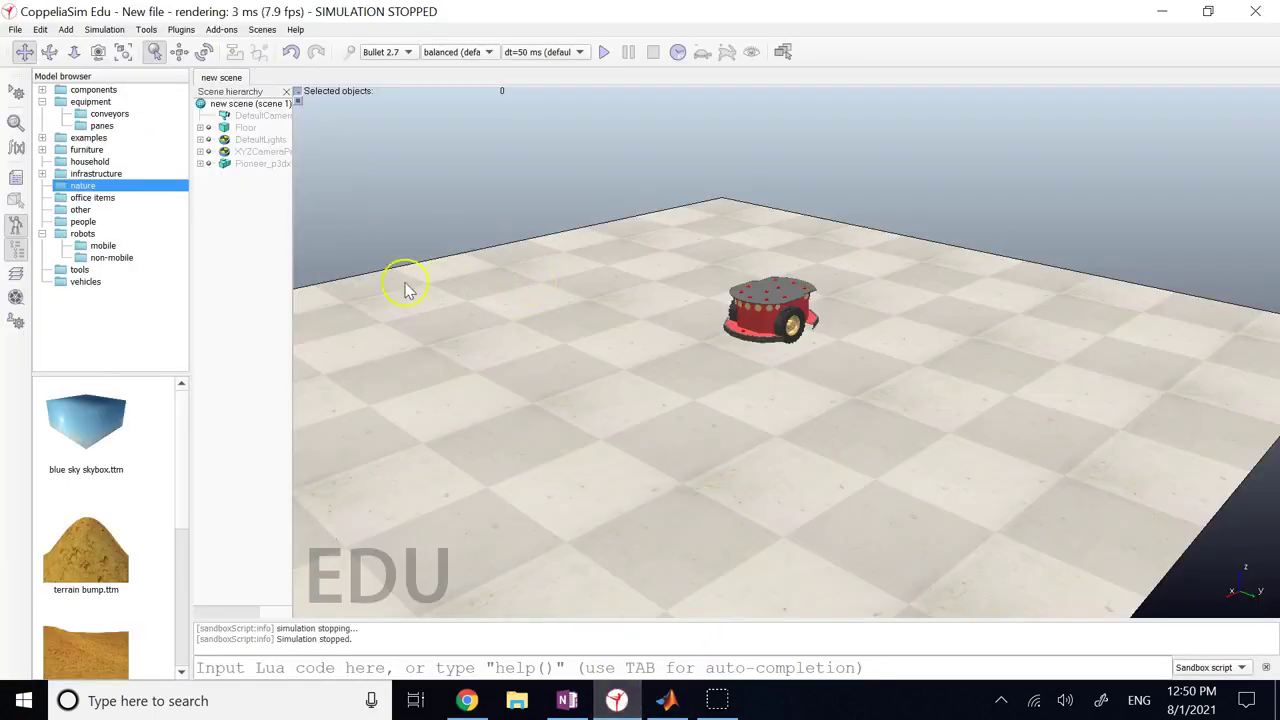
Drag the sofa from furniture > chairs into the scene and frame it beside the Pioneer
{"action": "left_click", "coordinate": [80, 149]}
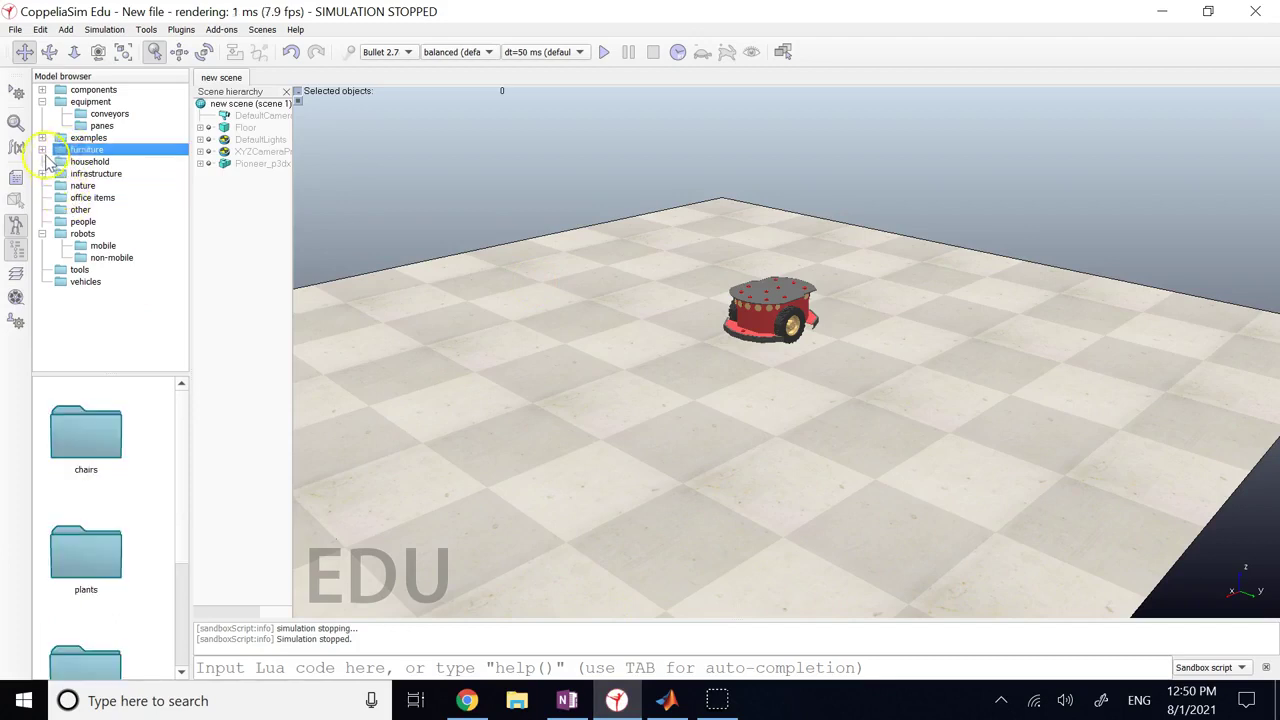
{"action": "left_click", "coordinate": [42, 149]}
{"action": "left_click", "coordinate": [100, 162]}
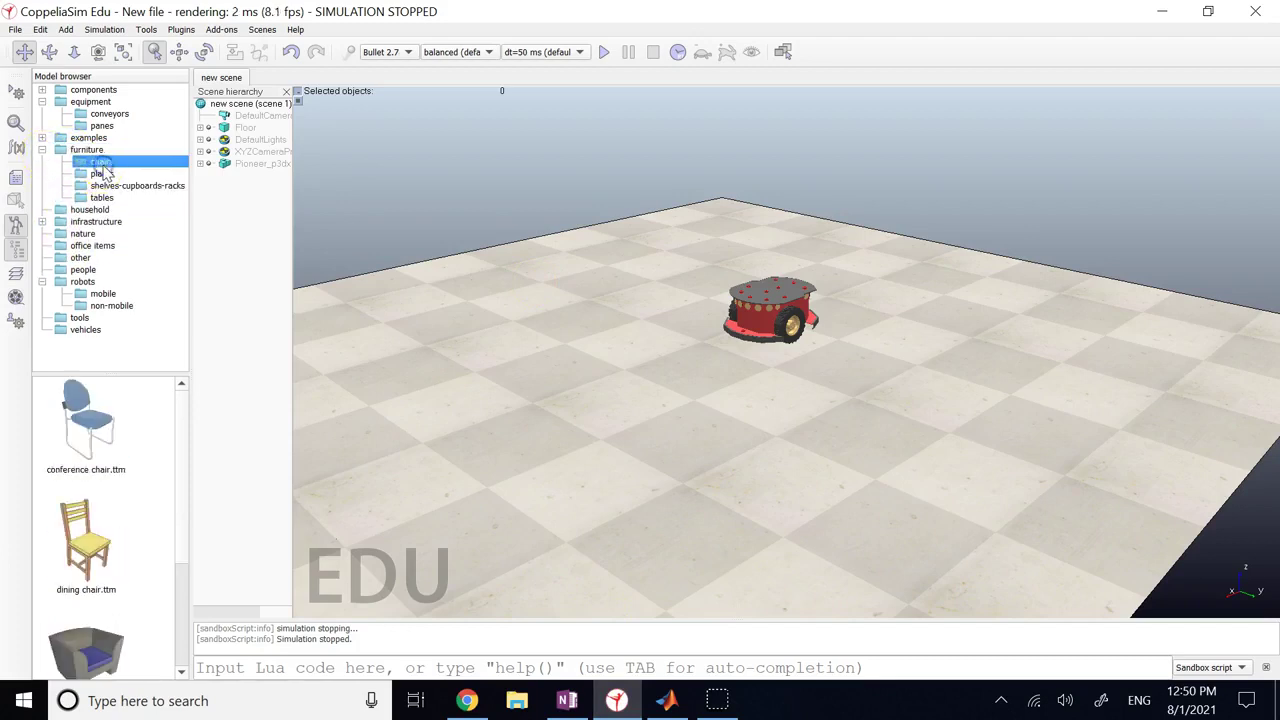
{"action": "left_click_drag", "start_coordinate": [86, 648], "coordinate": [481, 448]}
{"action": "left_click_drag", "start_coordinate": [922, 418], "coordinate": [951, 274]}
{"action": "left_click_drag", "start_coordinate": [1037, 306], "coordinate": [971, 331]}
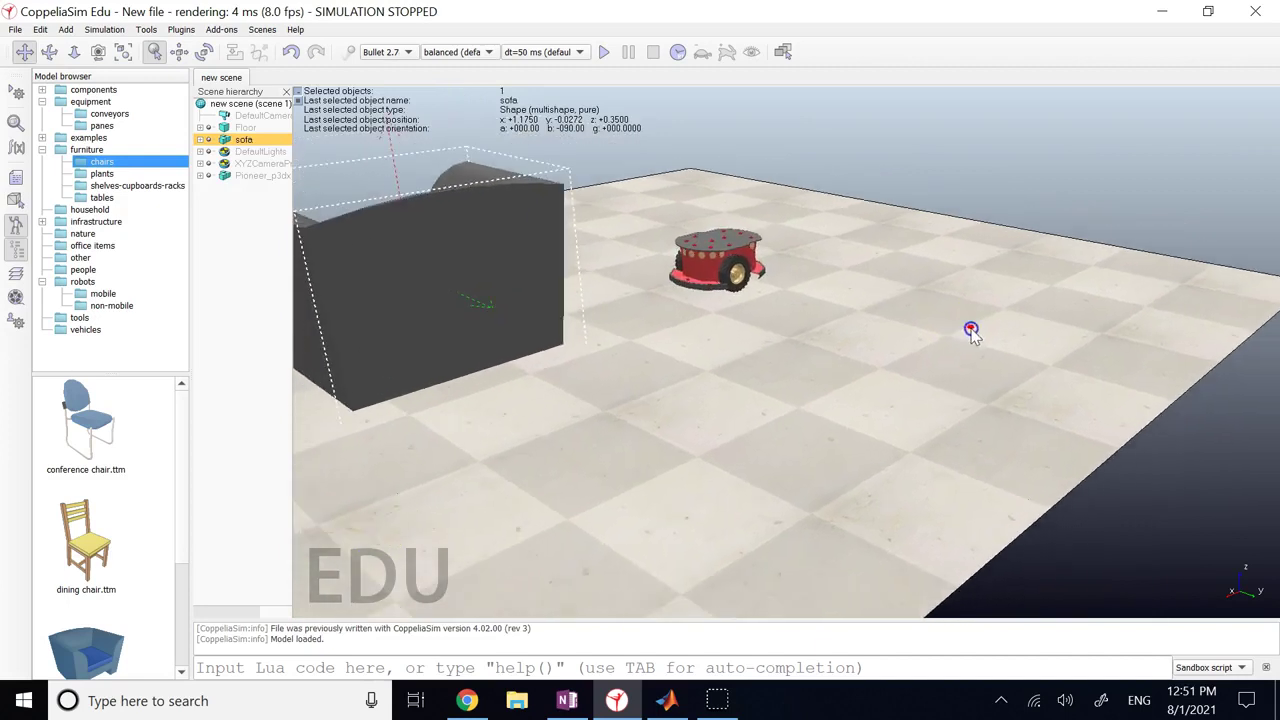
{"action": "left_click", "coordinate": [48, 52]}
{"action": "left_click_drag", "start_coordinate": [986, 271], "coordinate": [1203, 177]}
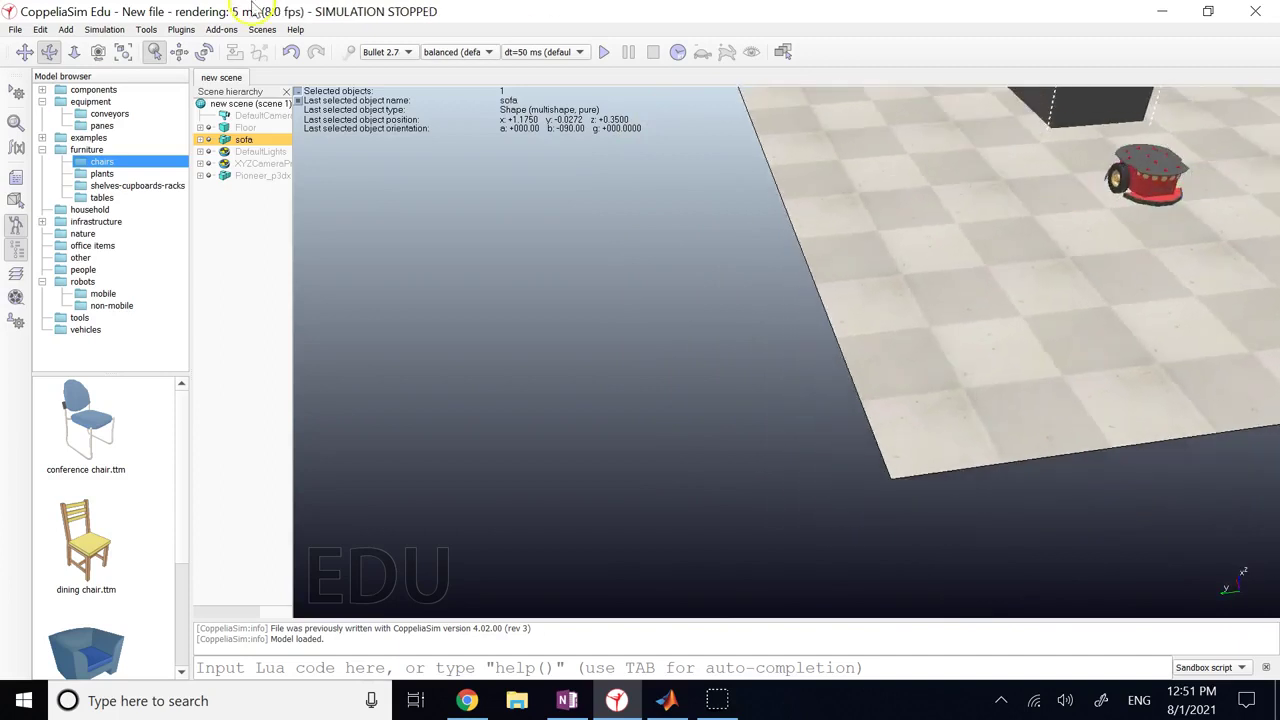
{"action": "left_click", "coordinate": [26, 50]}
Shift the sofa to about x 1.30, y 0.22 in front of the robot
{"action": "left_click_drag", "start_coordinate": [640, 330], "coordinate": [714, 384]}
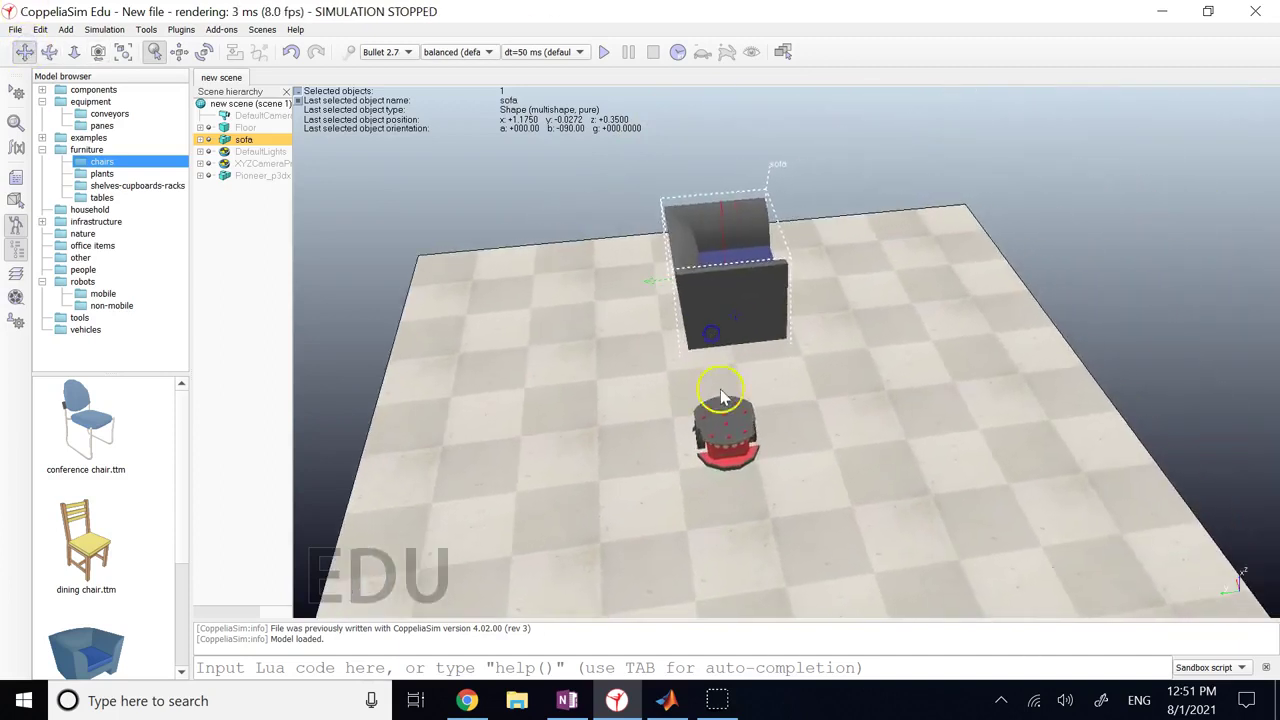
{"action": "left_click", "coordinate": [180, 51]}
{"action": "left_click_drag", "start_coordinate": [737, 434], "coordinate": [693, 420]}
{"action": "left_click", "coordinate": [1004, 298]}
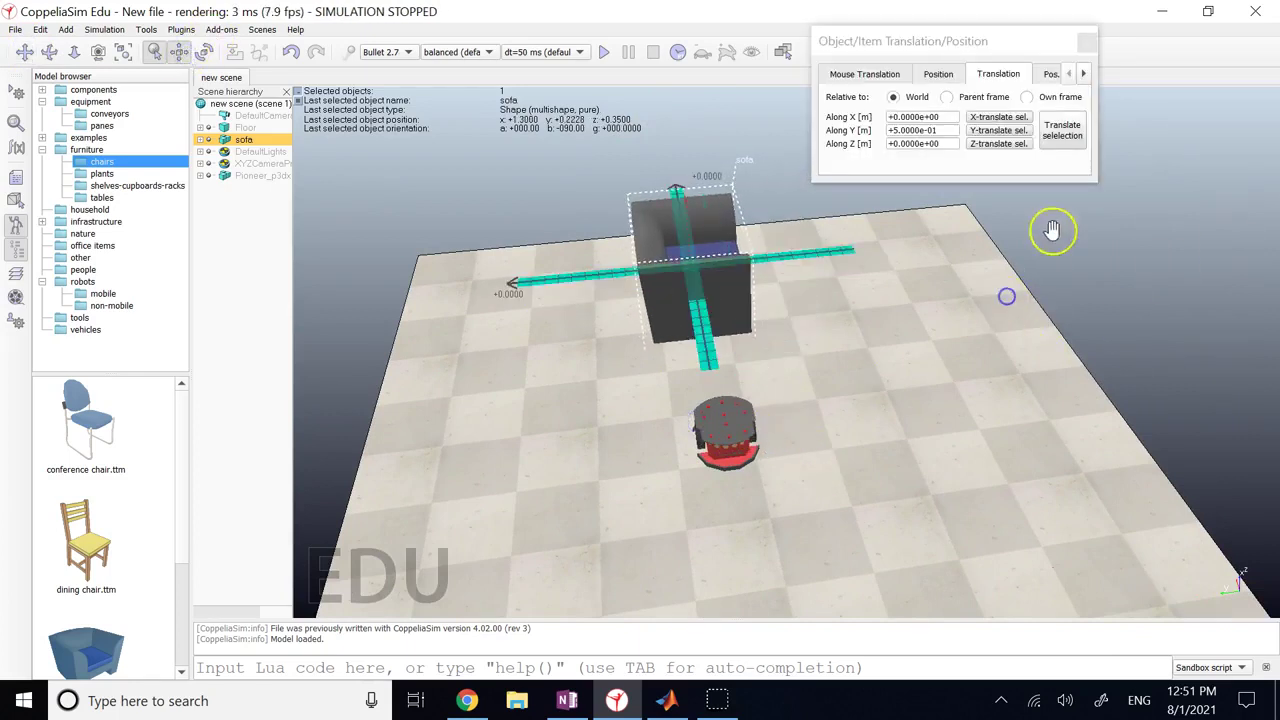
{"action": "left_click", "coordinate": [1088, 42]}
Run and stop the simulation, then deselect the sofa and widen the hierarchy panel
{"action": "left_click", "coordinate": [605, 52]}
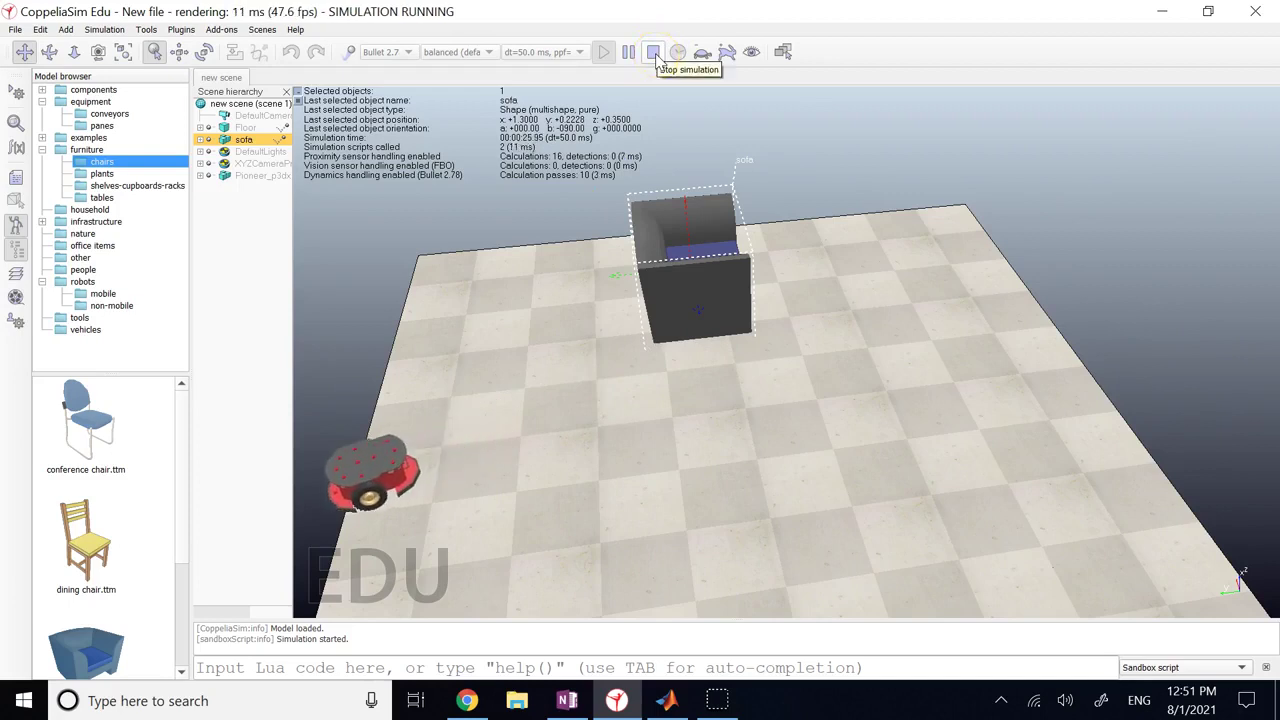
{"action": "left_click", "coordinate": [655, 56]}
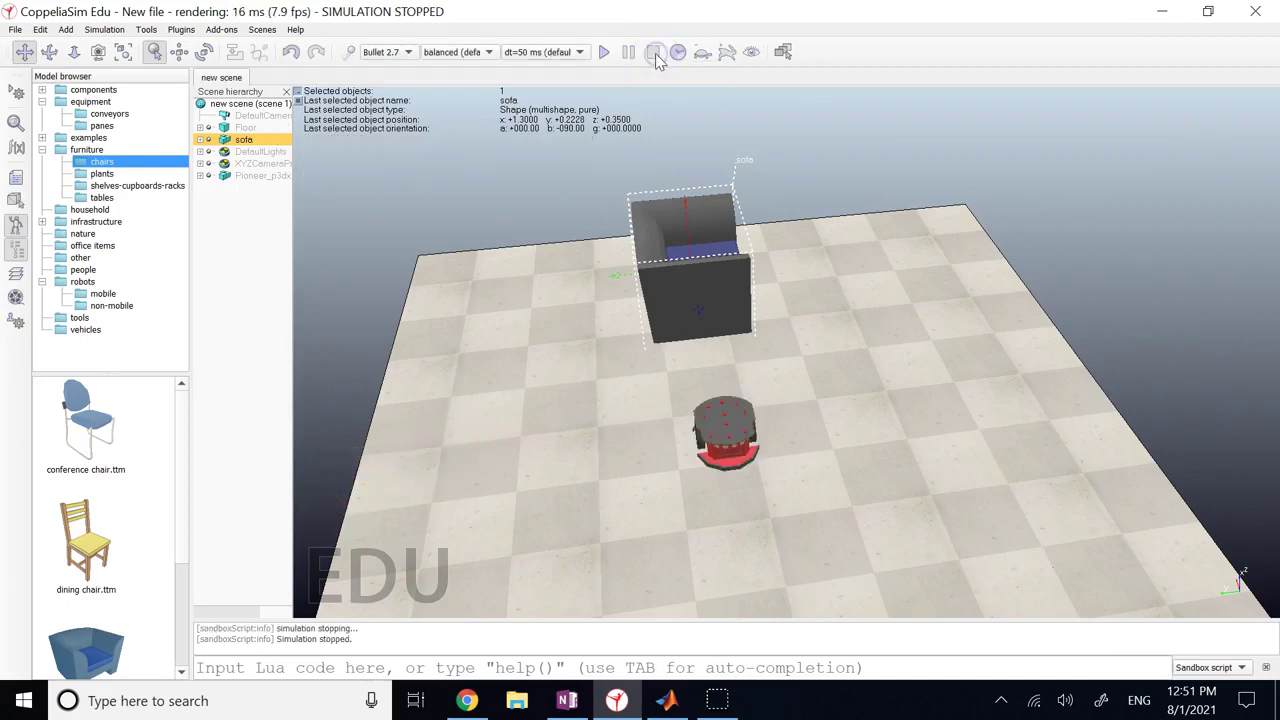
{"action": "left_click_drag", "start_coordinate": [748, 558], "coordinate": [800, 557]}
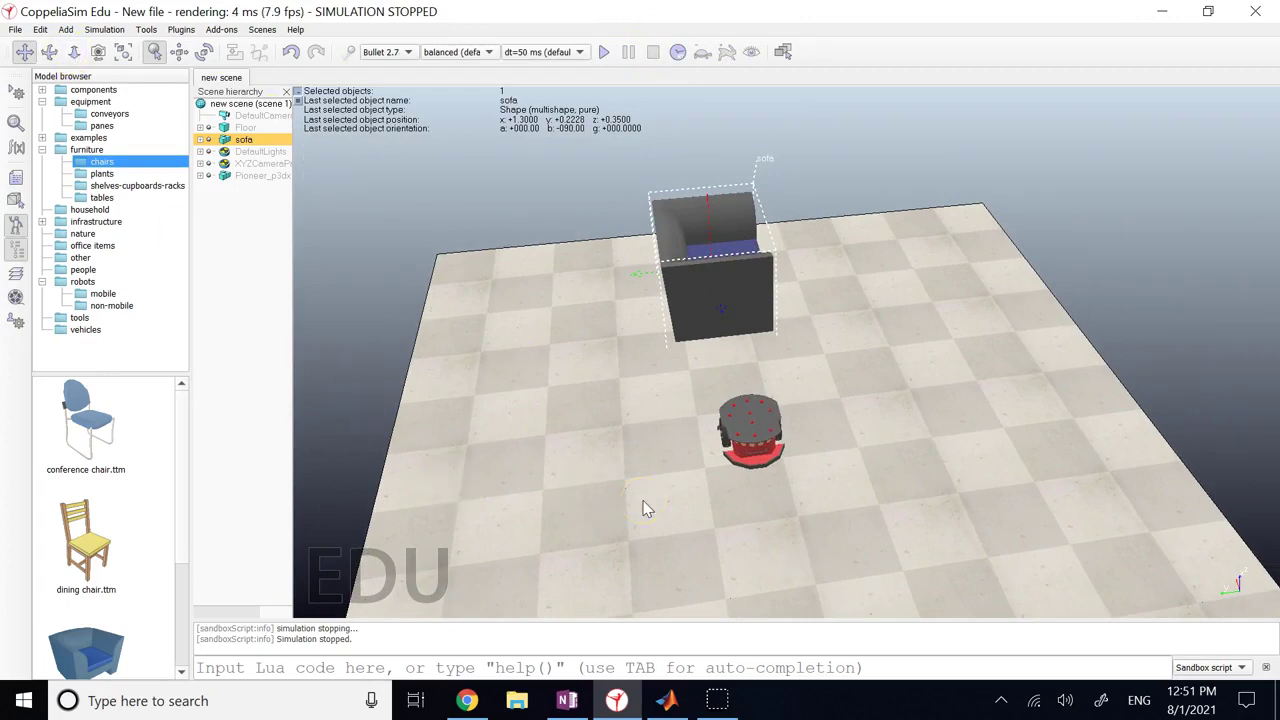
{"action": "left_click", "coordinate": [314, 229]}
{"action": "left_click_drag", "start_coordinate": [297, 240], "coordinate": [503, 246]}
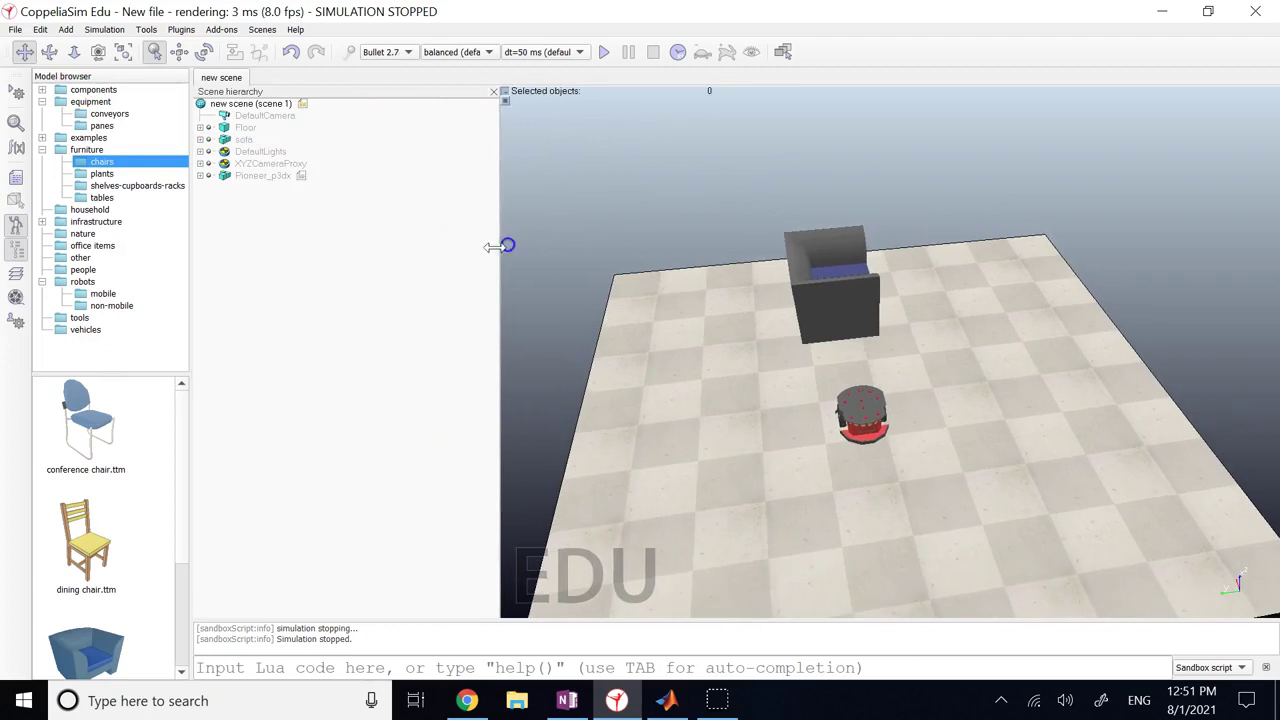
Expand Pioneer_p3dx and open its child script in a widened editor
{"action": "left_click", "coordinate": [200, 176]}
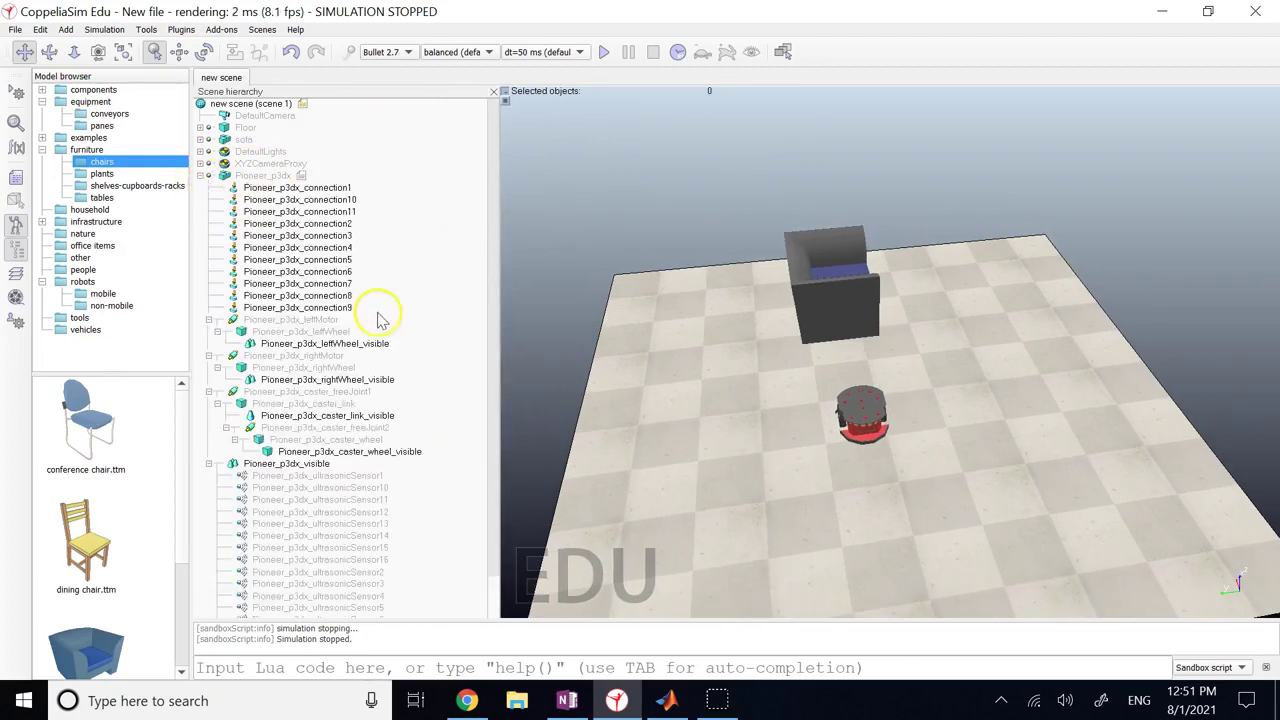
{"action": "left_click", "coordinate": [255, 184]}
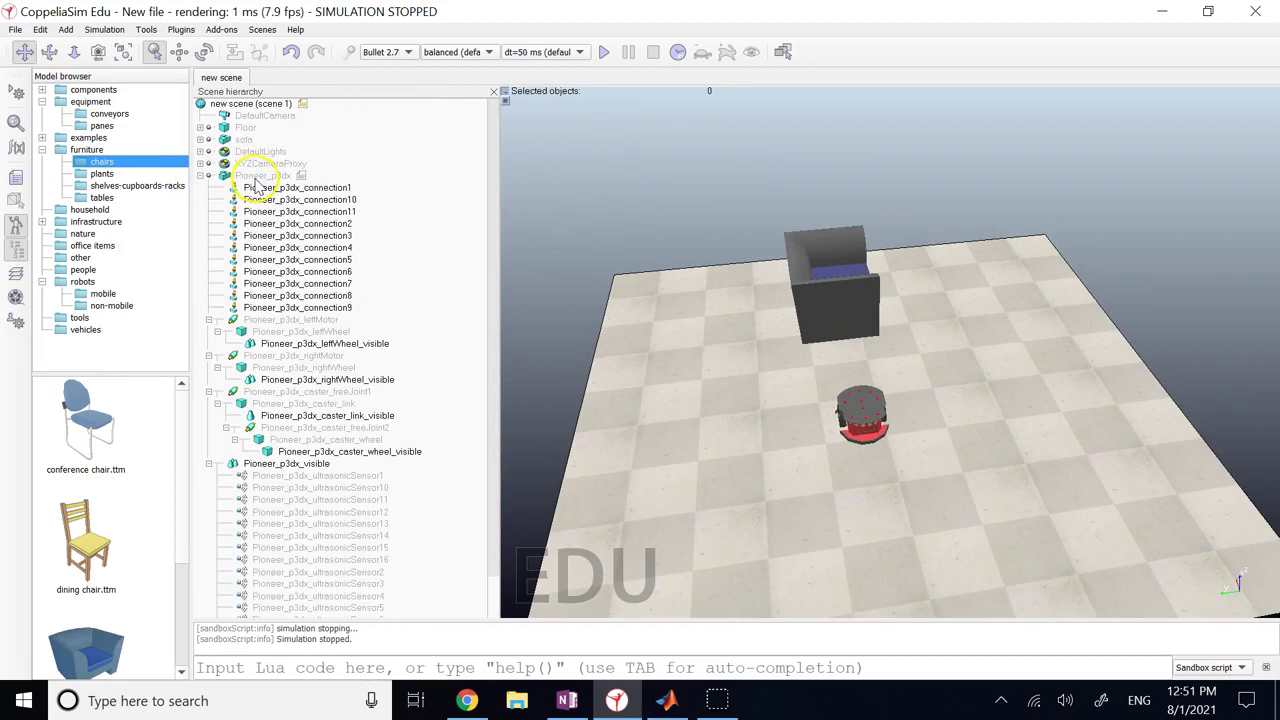
{"action": "scroll", "coordinate": [320, 400], "scroll_direction": "down", "scroll_amount": 2}
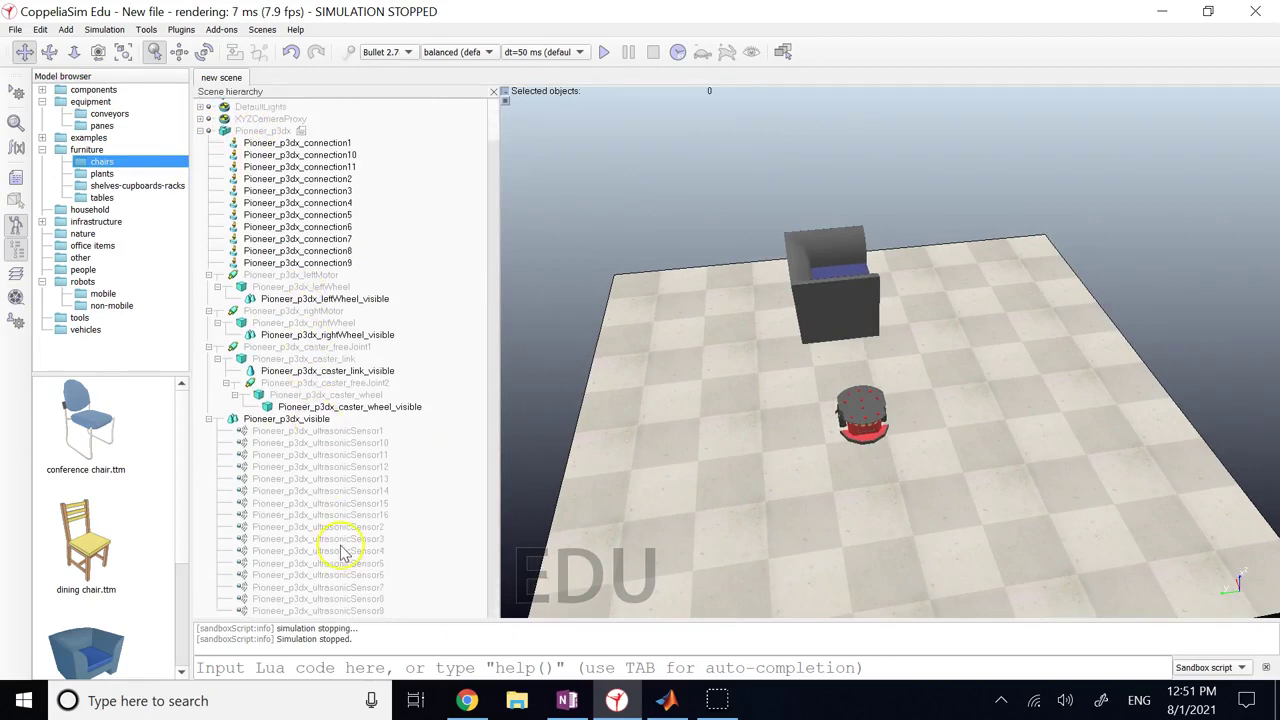
{"action": "scroll", "coordinate": [343, 550], "scroll_direction": "up", "scroll_amount": 2}
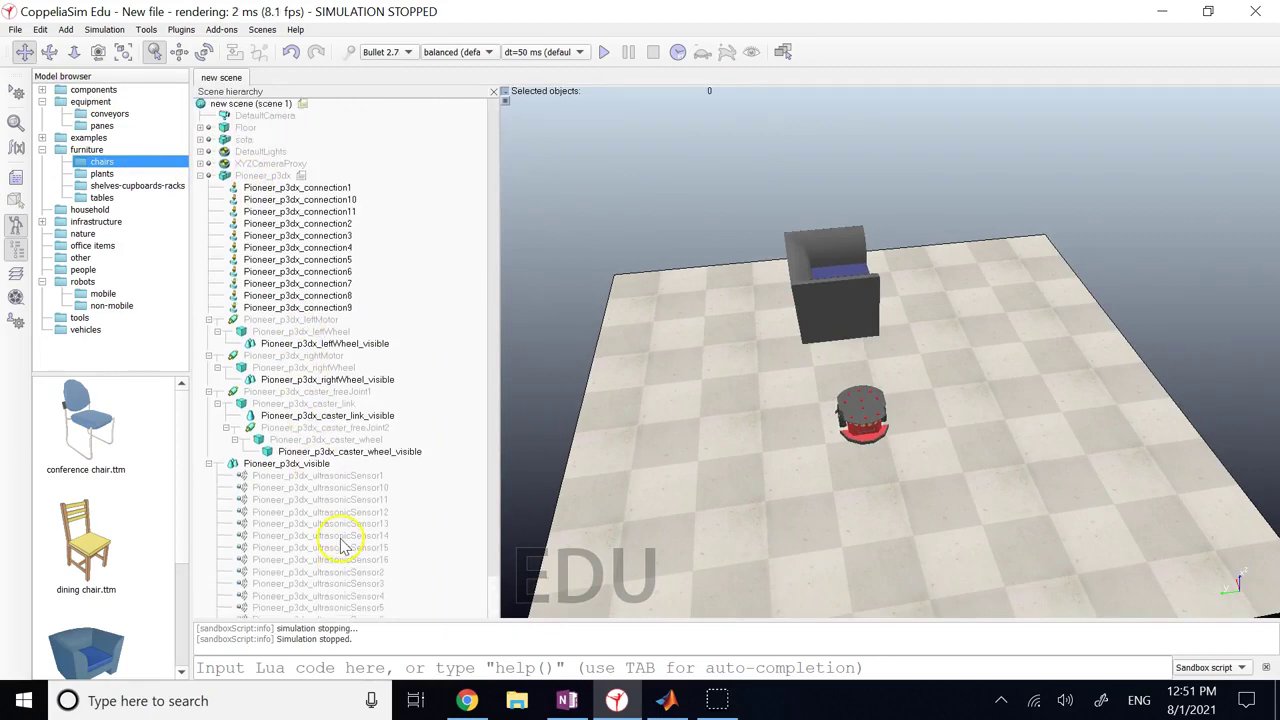
{"action": "double_click", "coordinate": [301, 177]}
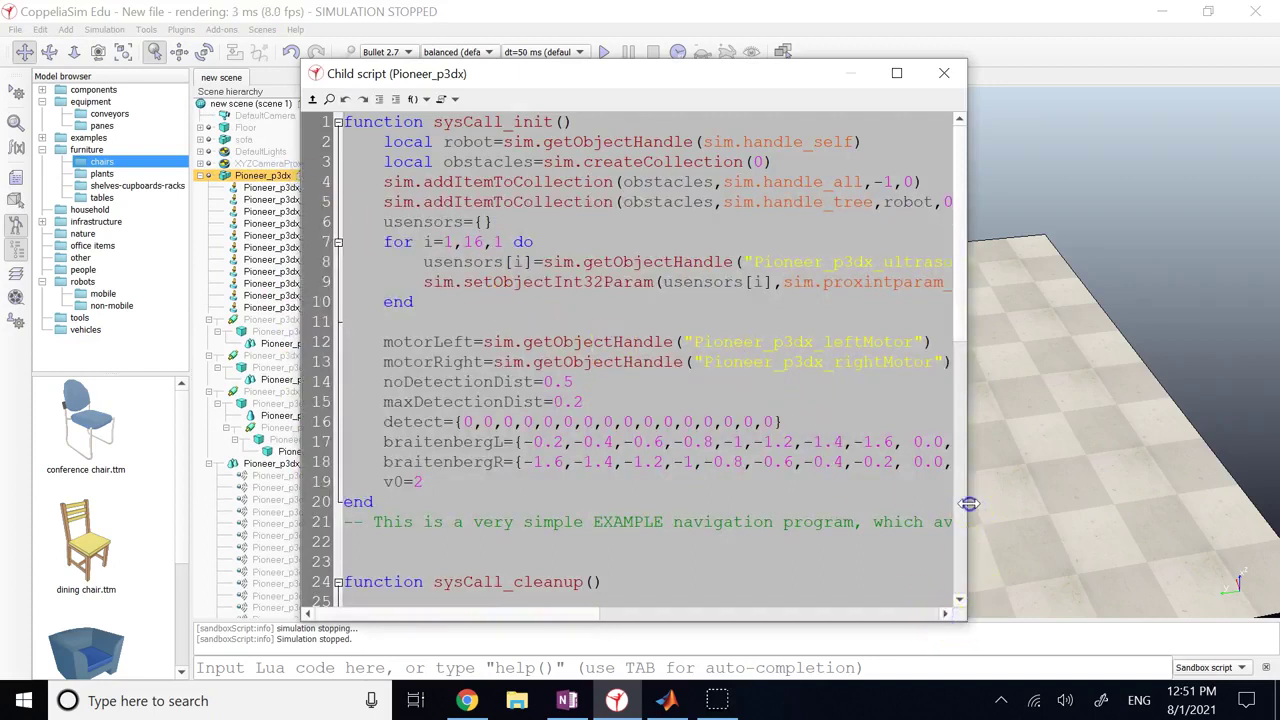
{"action": "left_click_drag", "start_coordinate": [968, 503], "coordinate": [1221, 503]}
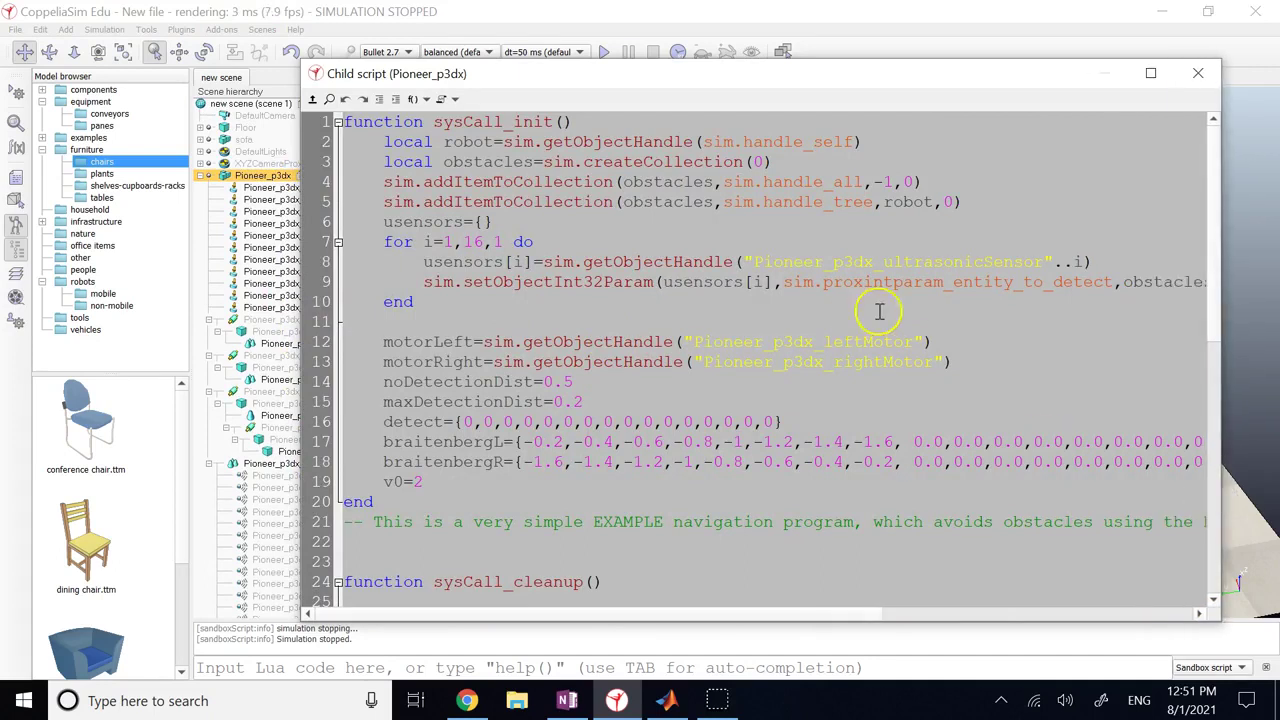
Change line 41 to vLeft=v0-1, close the editor, and pick the sofa from a low view
{"action": "double_click", "coordinate": [720, 282]}
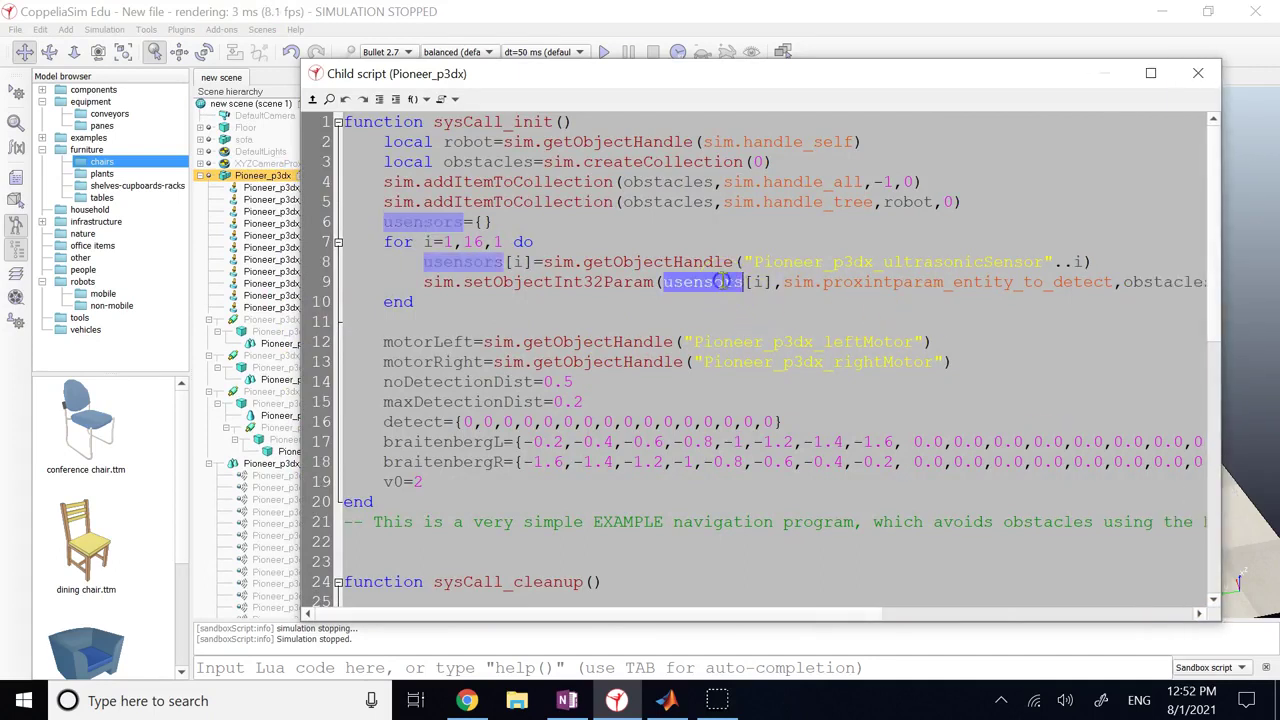
{"action": "left_click", "coordinate": [862, 284]}
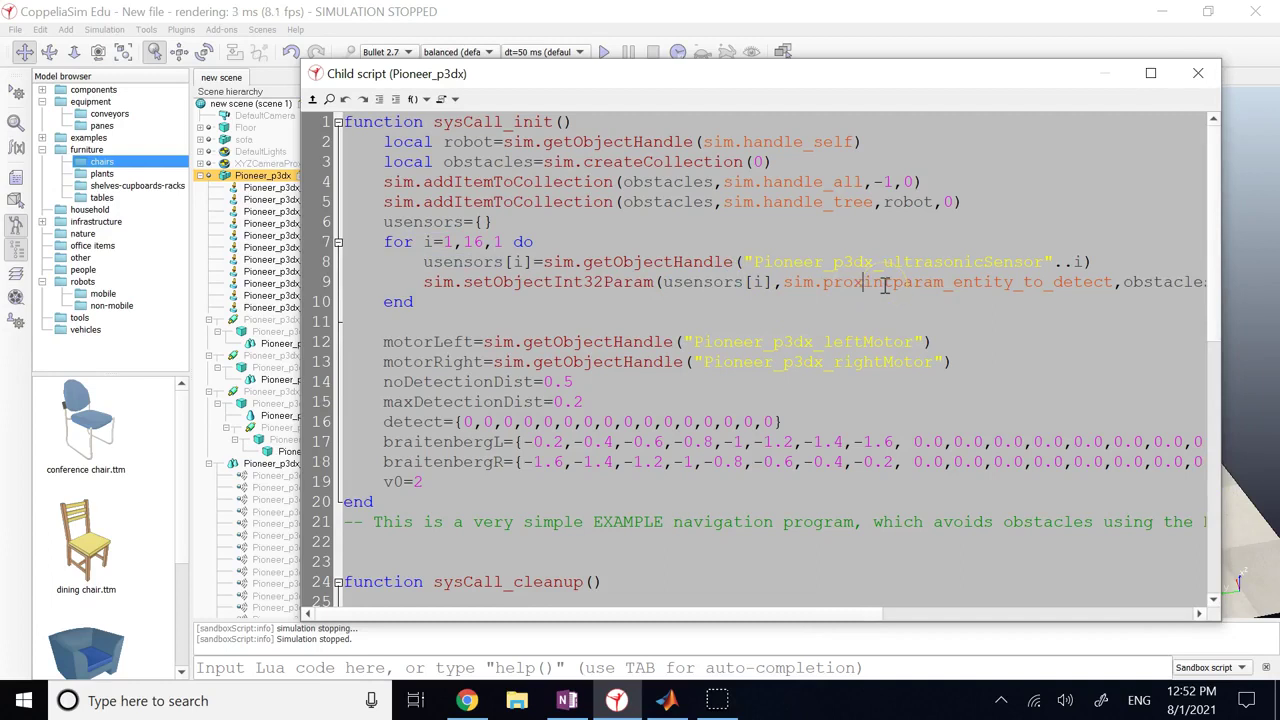
{"action": "scroll", "coordinate": [884, 286], "scroll_direction": "down", "scroll_amount": 9}
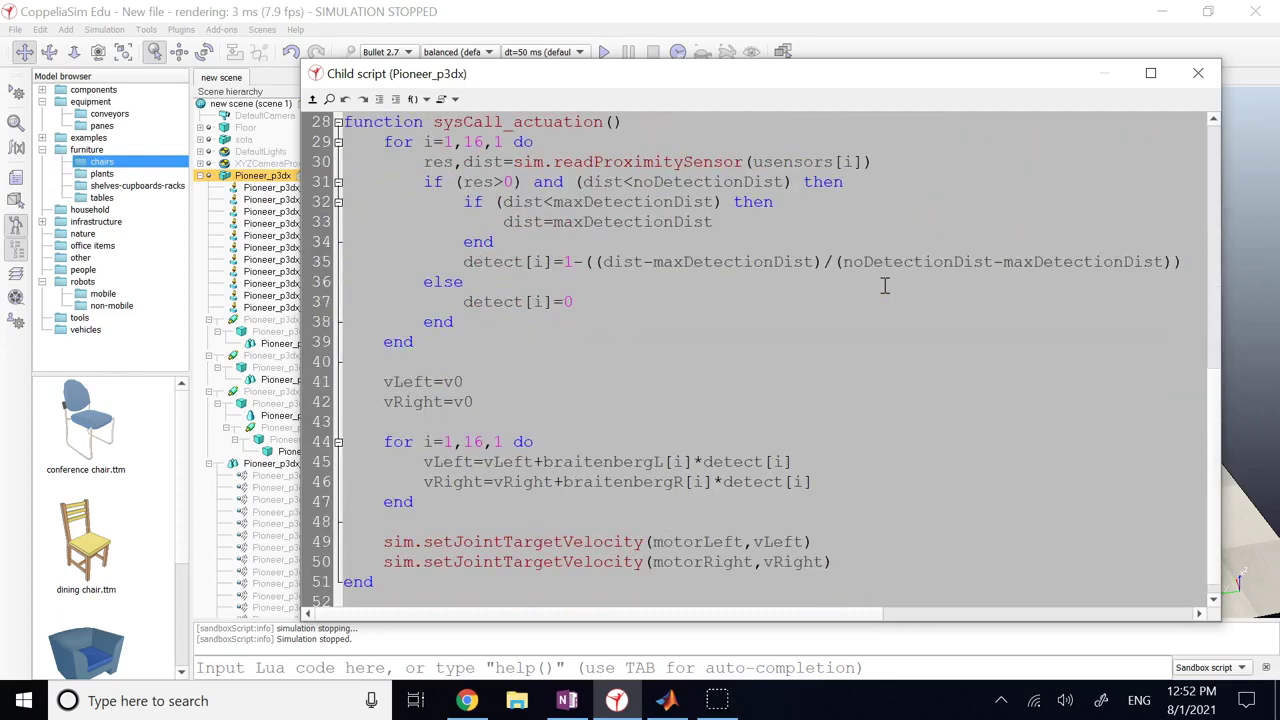
{"action": "double_click", "coordinate": [452, 382]}
{"action": "left_click", "coordinate": [423, 382]}
{"action": "double_click", "coordinate": [463, 402]}
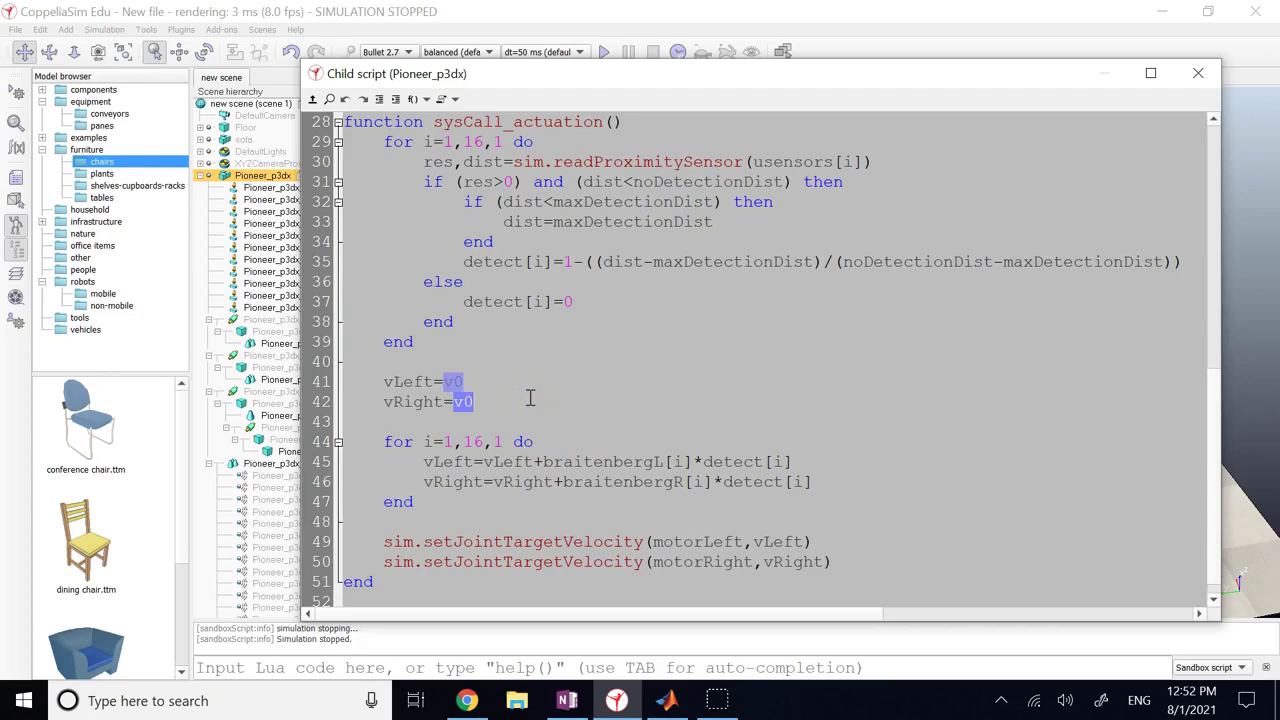
{"action": "scroll", "coordinate": [491, 381], "scroll_direction": "up", "scroll_amount": 4}
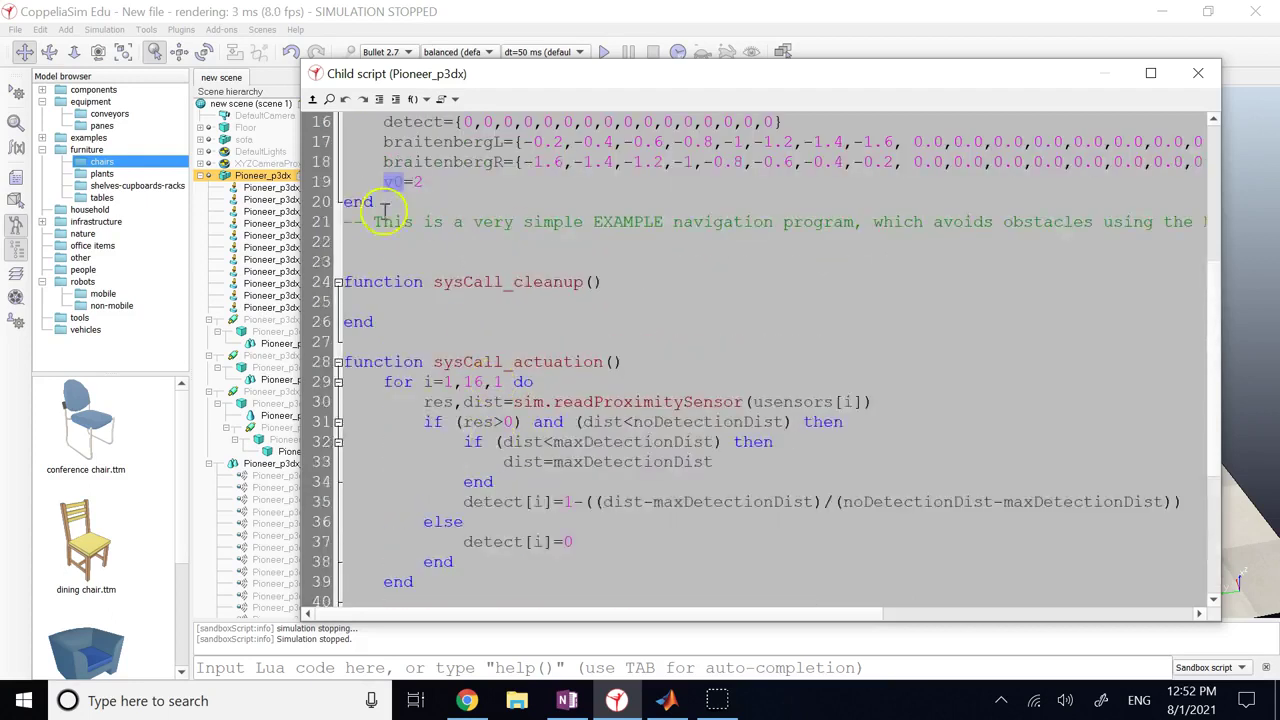
{"action": "scroll", "coordinate": [462, 381], "scroll_direction": "down", "scroll_amount": 2}
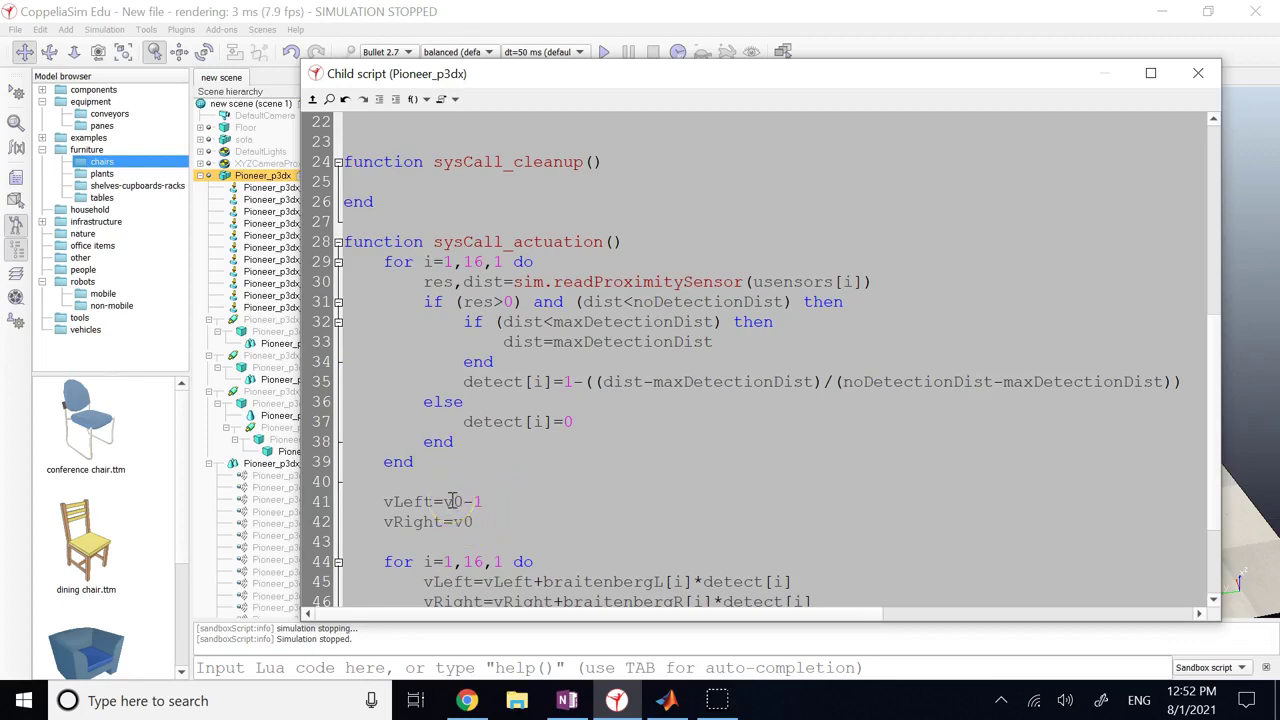
{"action": "left_click", "coordinate": [1199, 77]}
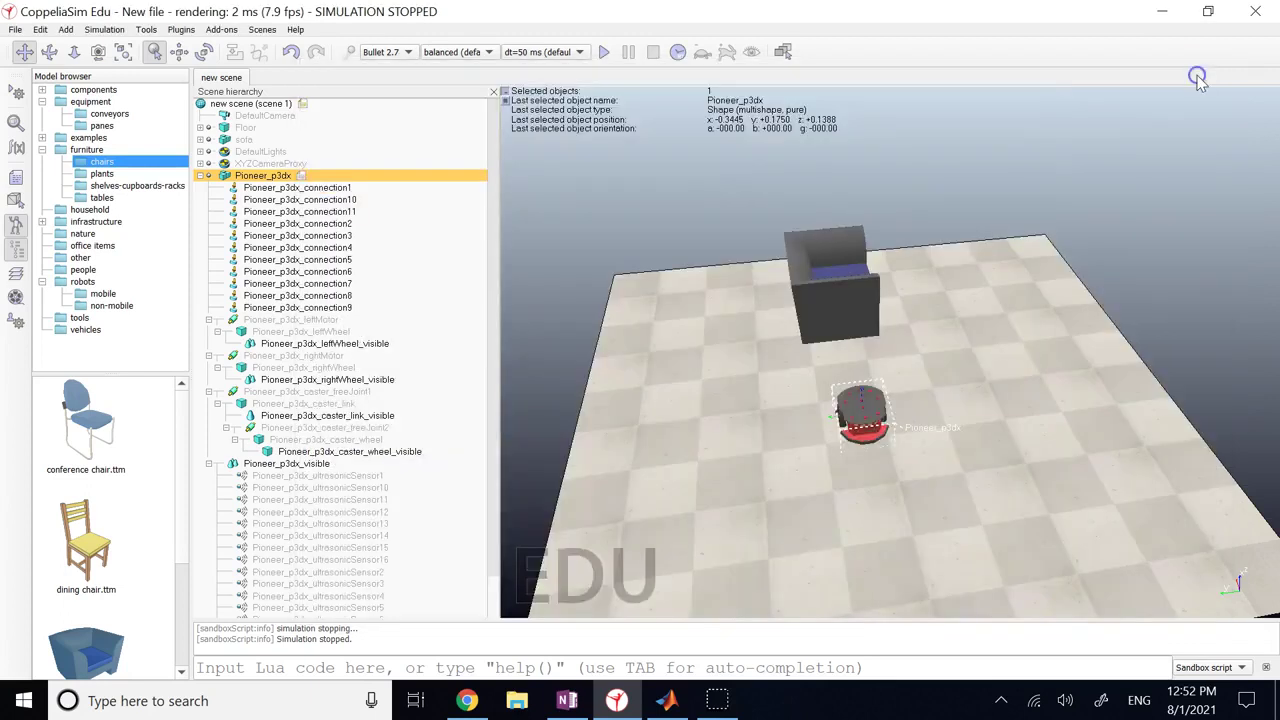
{"action": "mouse_move", "coordinate": [917, 520]}
{"action": "left_mouse_down"}
{"action": "mouse_move", "coordinate": [954, 497]}
{"action": "mouse_move", "coordinate": [940, 523]}
{"action": "mouse_move", "coordinate": [920, 497]}
{"action": "mouse_move", "coordinate": [997, 428]}
{"action": "mouse_move", "coordinate": [1086, 434]}
{"action": "mouse_move", "coordinate": [1117, 474]}
{"action": "mouse_move", "coordinate": [1166, 457]}
{"action": "mouse_move", "coordinate": [1088, 471]}
{"action": "left_mouse_up"}
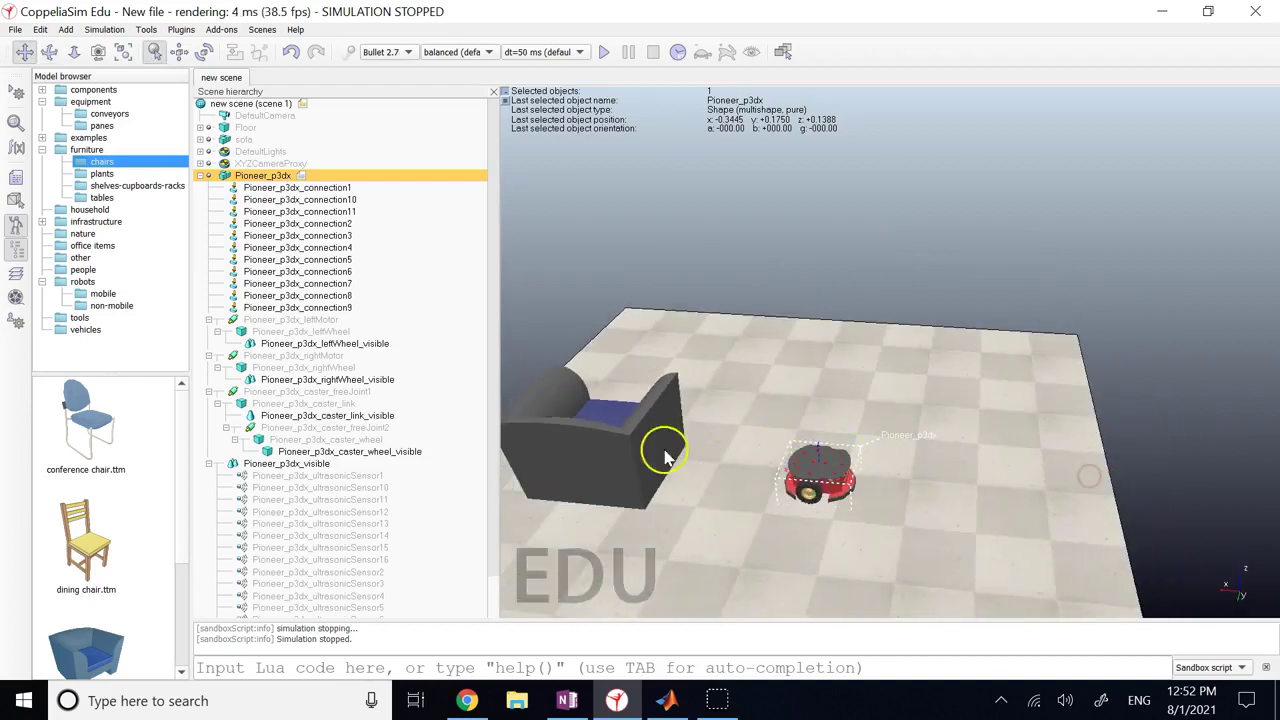
{"action": "left_click", "coordinate": [614, 455]}
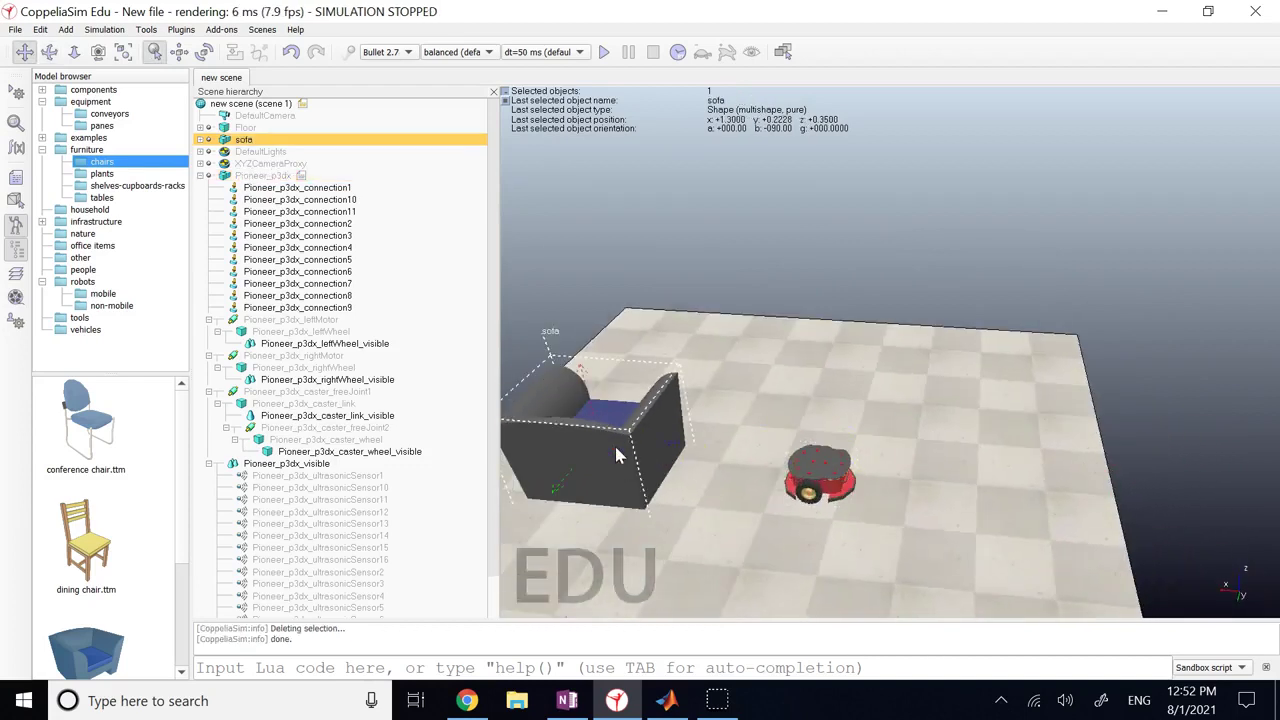
Delete the sofa, then run and stop the simulation to watch the robot
{"action": "key", "text": "Delete"}
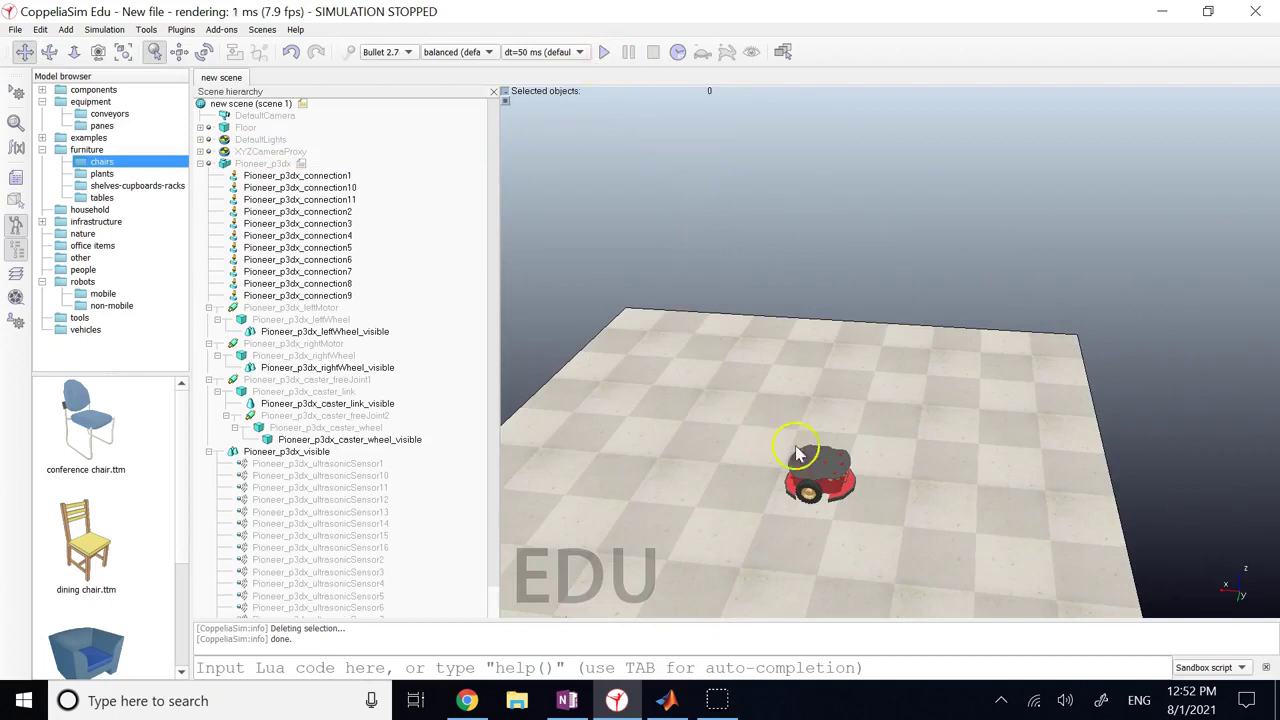
{"action": "left_click", "coordinate": [607, 53]}
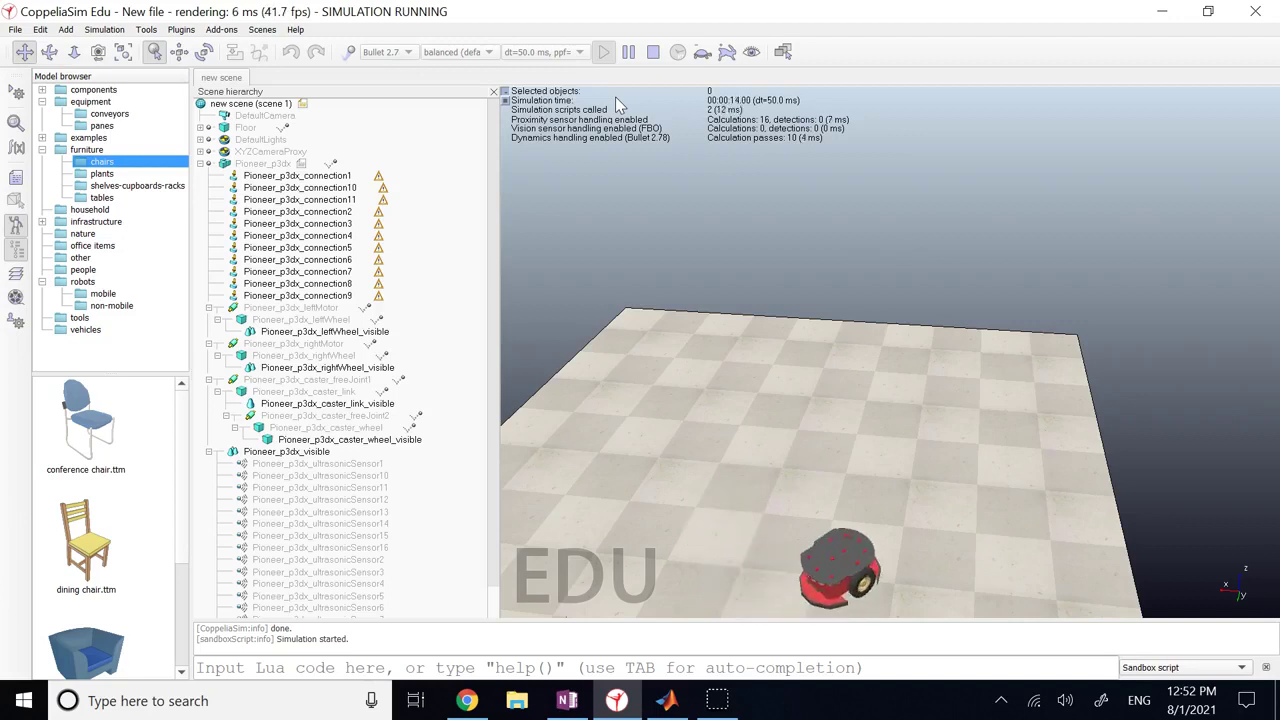
{"action": "left_click", "coordinate": [653, 52]}
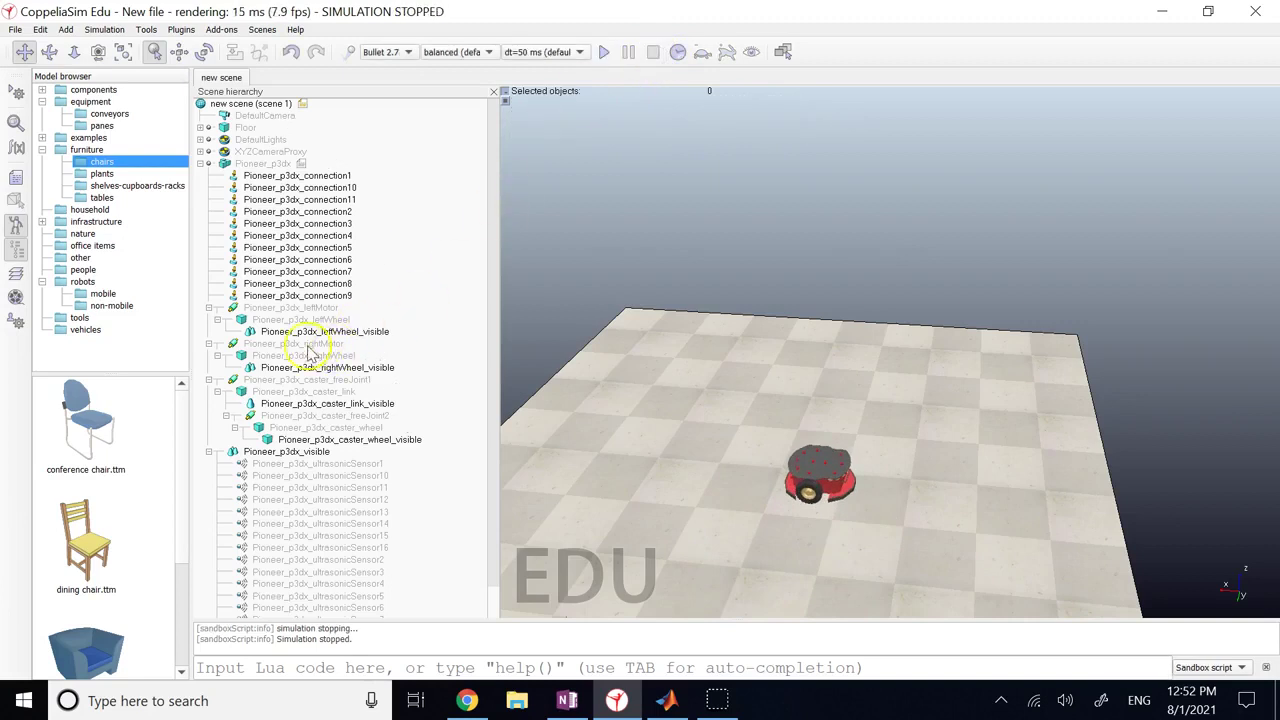
Edit the Pioneer_p3dx script so vLeft=v0 and vRight=-v0
{"action": "left_click", "coordinate": [201, 164]}
{"action": "double_click", "coordinate": [301, 164]}
{"action": "scroll", "coordinate": [420, 420], "scroll_direction": "down", "scroll_amount": 8}
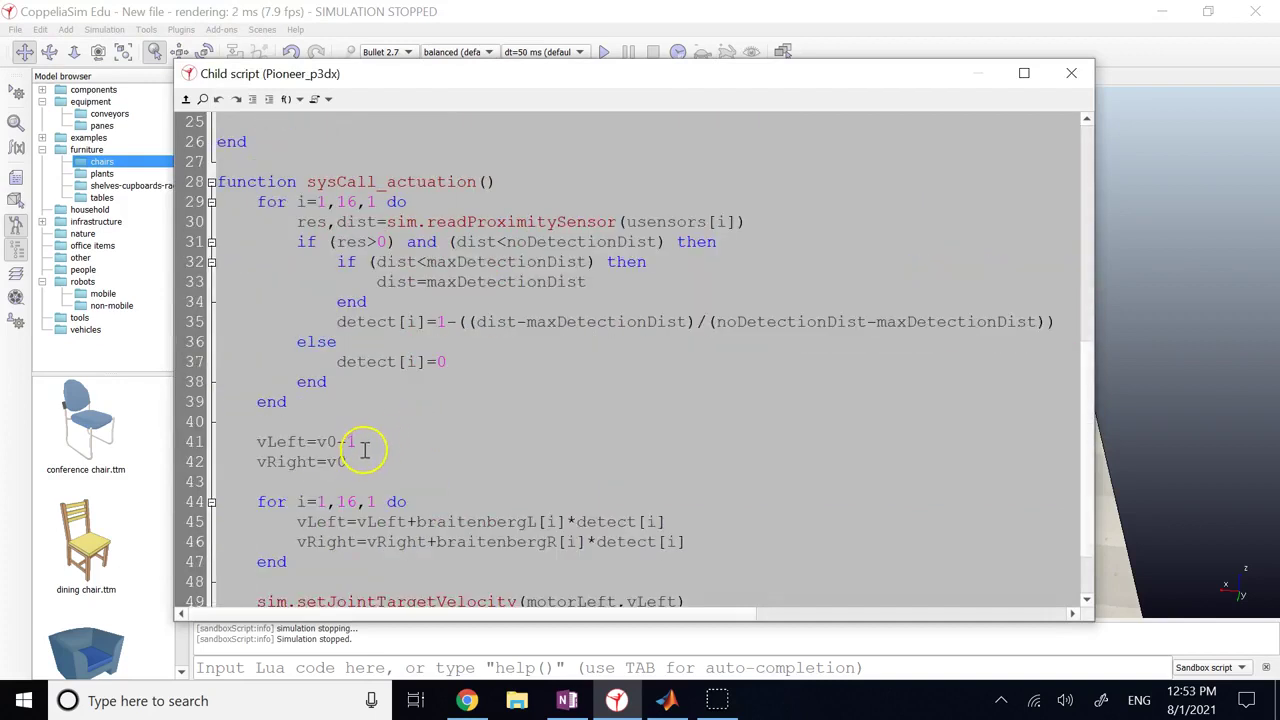
{"action": "left_click_drag", "start_coordinate": [360, 450], "coordinate": [340, 448]}
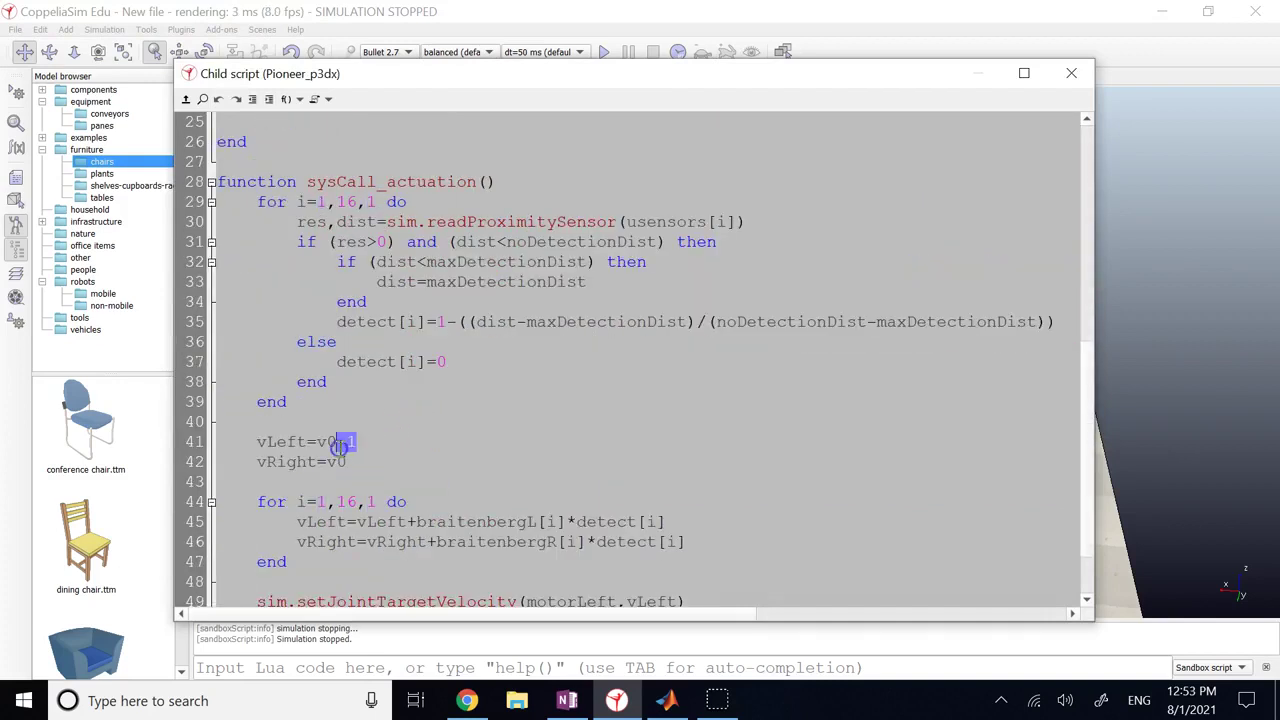
{"action": "double_click", "coordinate": [332, 463]}
{"action": "left_click", "coordinate": [1071, 73]}
Test the robot, change line 41 to vLeft=-v0 so both wheels use -v0, and rerun
{"action": "left_click", "coordinate": [601, 55]}
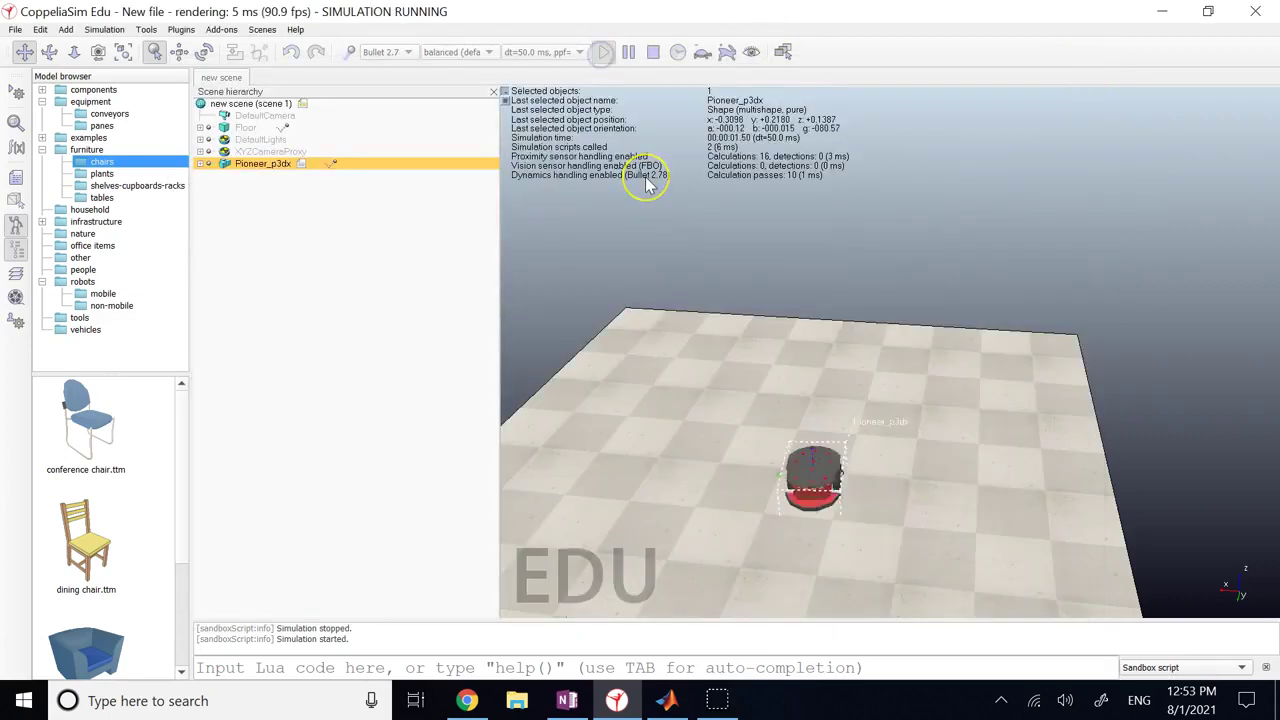
{"action": "left_click", "coordinate": [653, 51]}
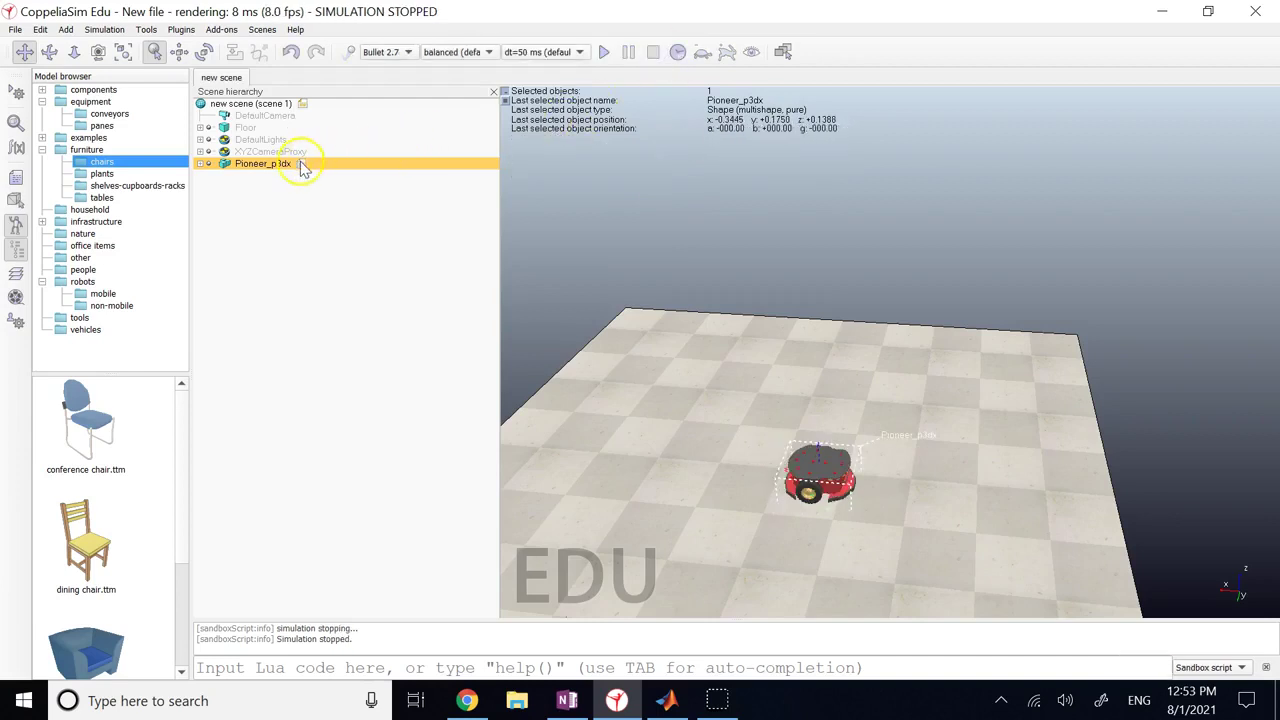
{"action": "double_click", "coordinate": [301, 163]}
{"action": "scroll", "coordinate": [300, 510], "scroll_direction": "down", "scroll_amount": 3}
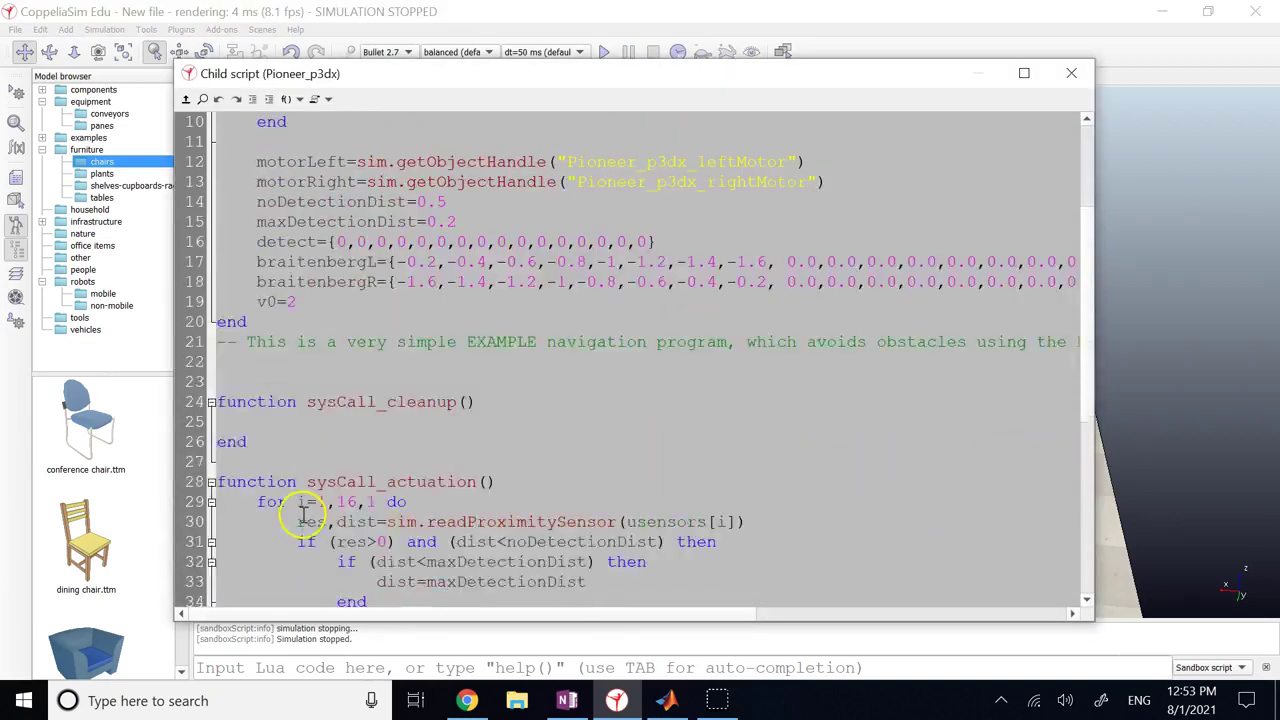
{"action": "scroll", "coordinate": [380, 522], "scroll_direction": "down", "scroll_amount": 5}
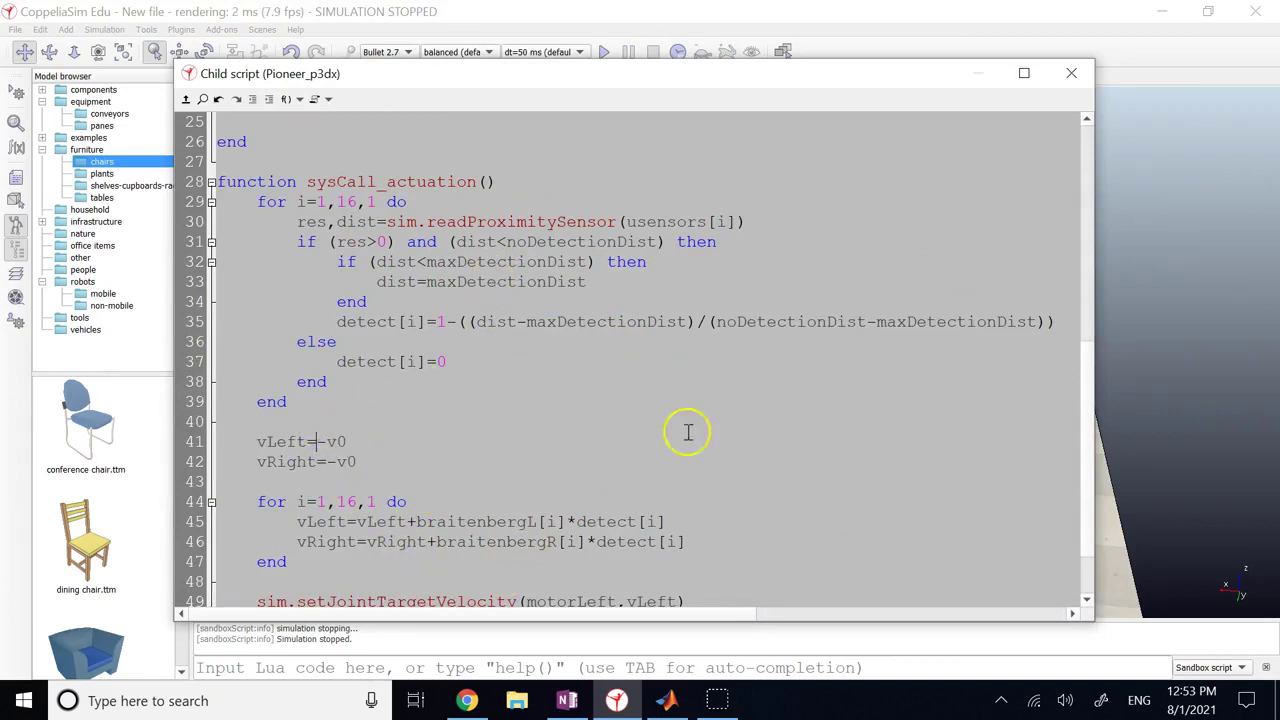
{"action": "left_click", "coordinate": [1071, 73]}
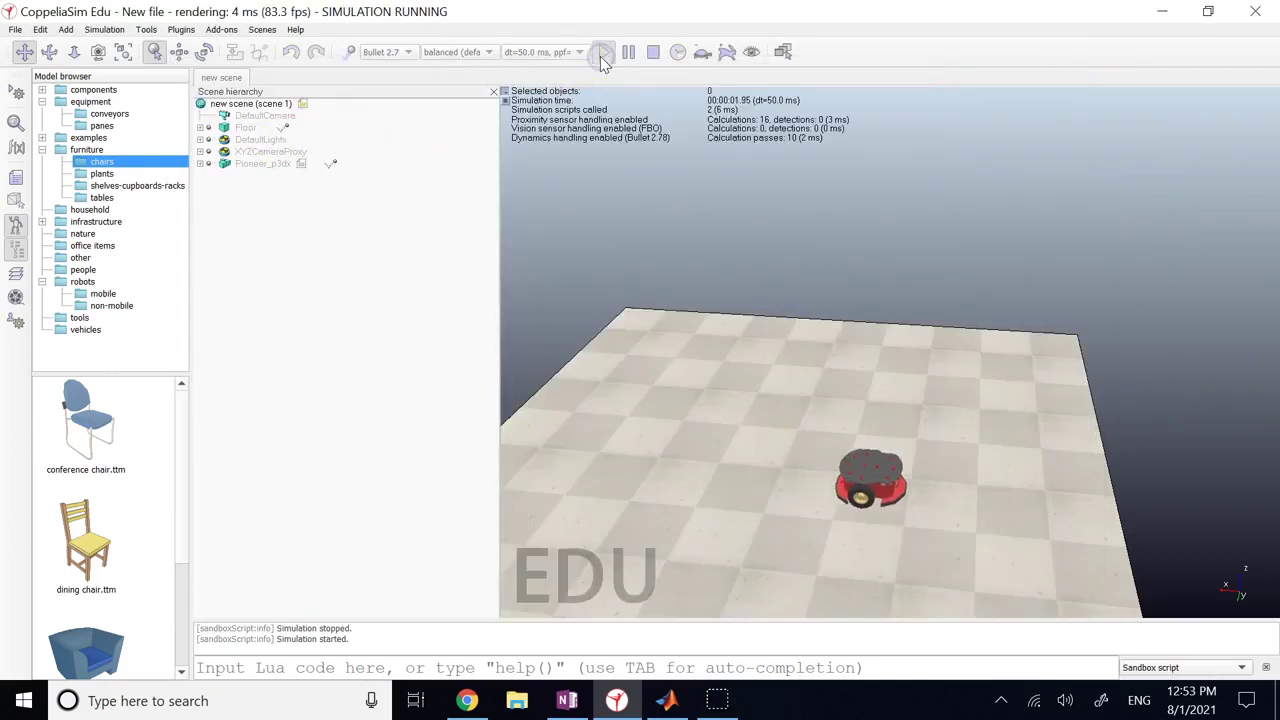
{"action": "left_click", "coordinate": [651, 53]}
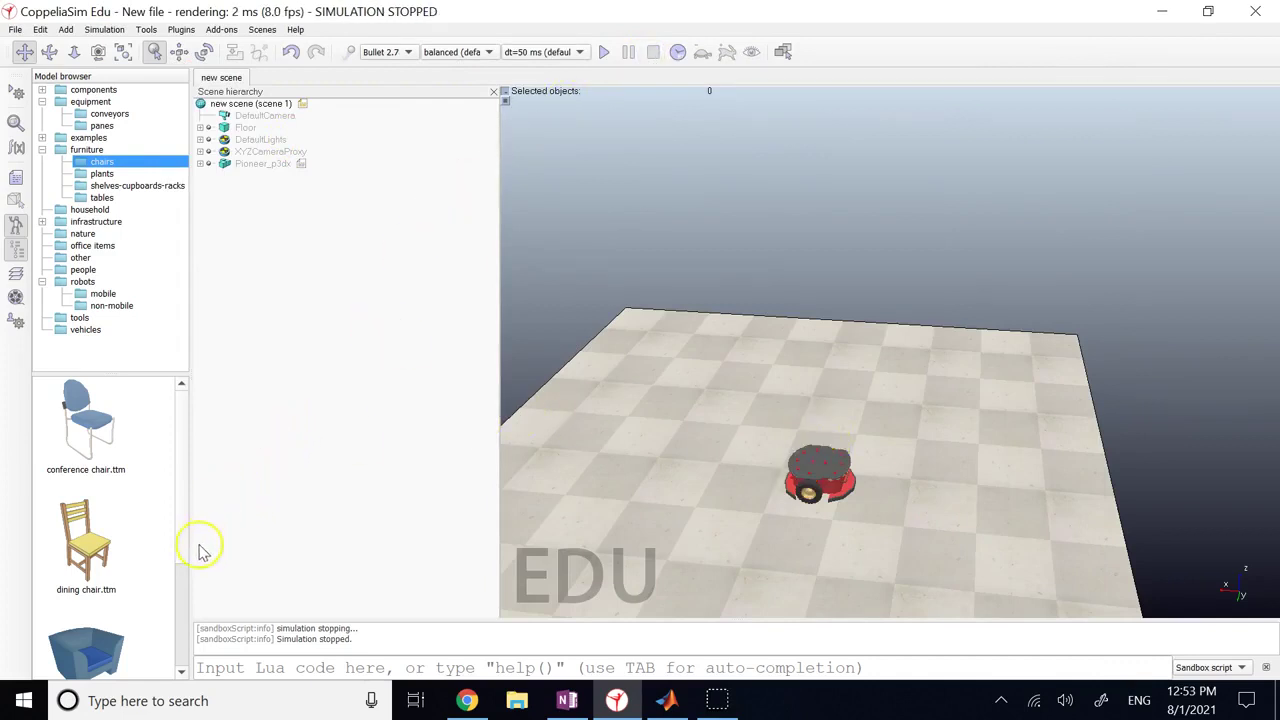
Place a dining chair, sofa, swivel chair and conference chair around the robot, then start the simulation
{"action": "left_click_drag", "start_coordinate": [82, 540], "coordinate": [677, 328]}
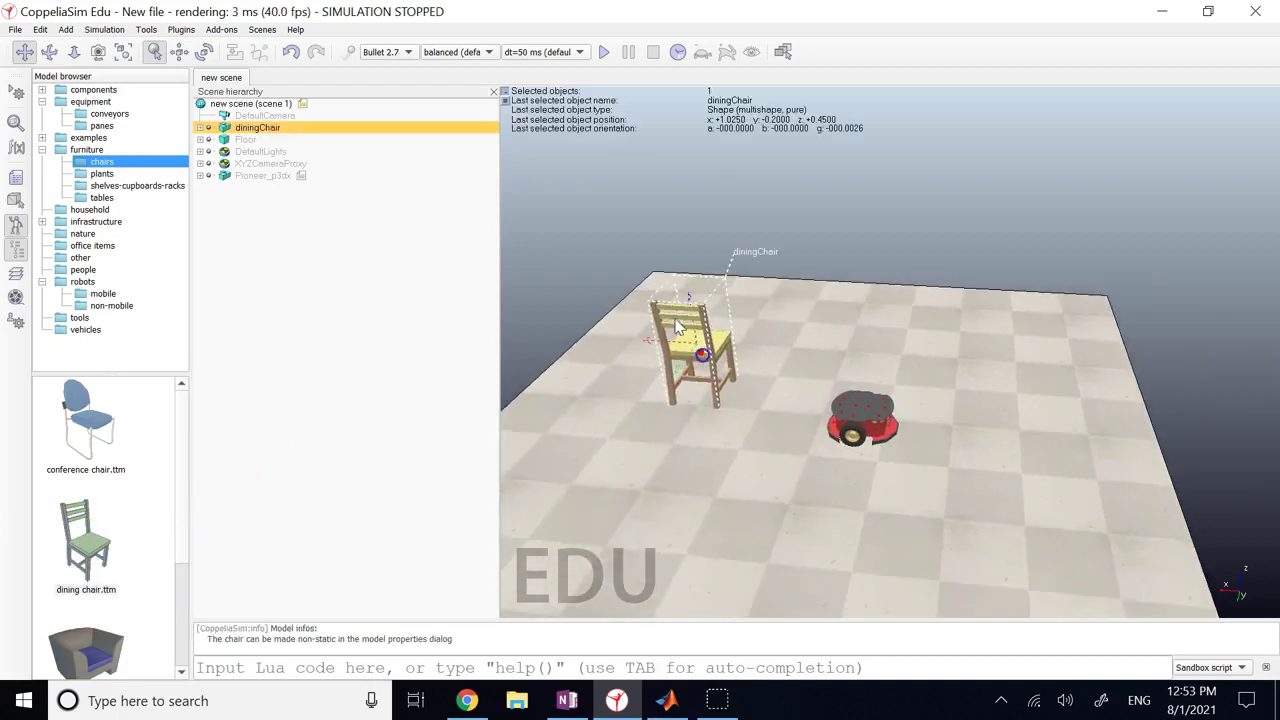
{"action": "left_click", "coordinate": [187, 54]}
{"action": "left_click_drag", "start_coordinate": [729, 371], "coordinate": [565, 412]}
{"action": "left_click_drag", "start_coordinate": [85, 652], "coordinate": [1079, 471]}
{"action": "scroll", "coordinate": [177, 578], "scroll_direction": "down", "scroll_amount": 3}
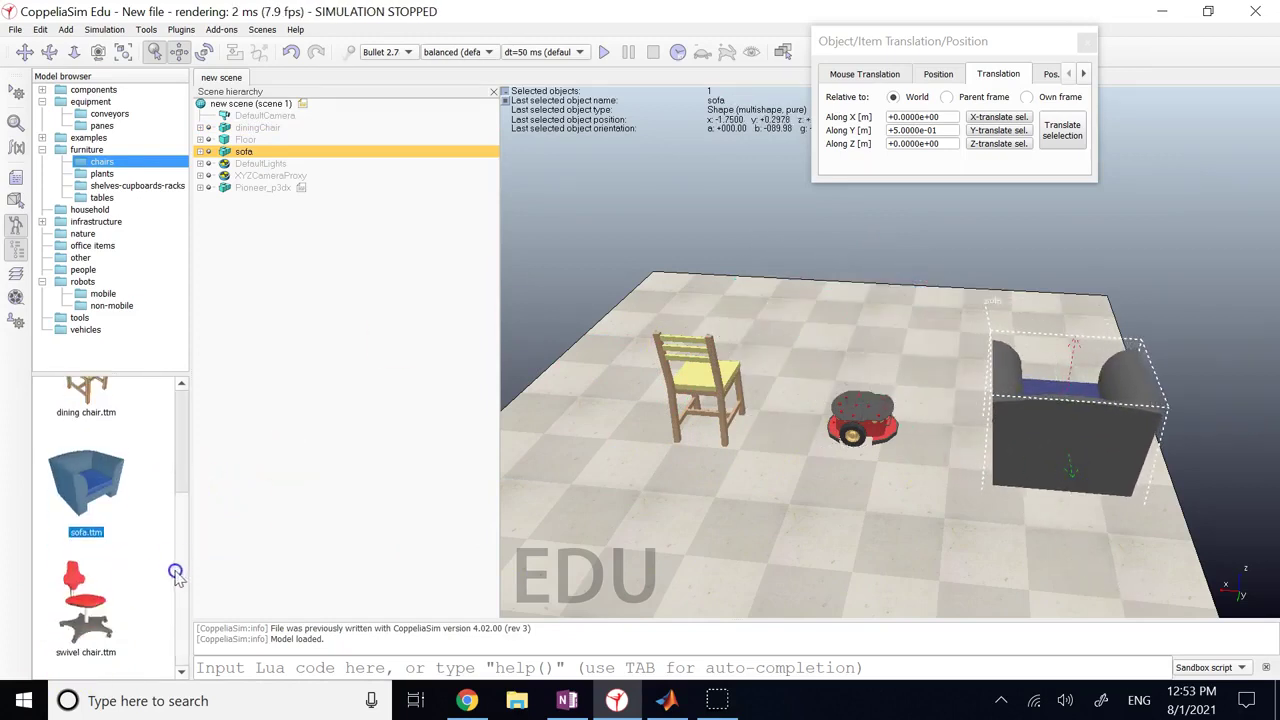
{"action": "left_click_drag", "start_coordinate": [86, 600], "coordinate": [848, 330]}
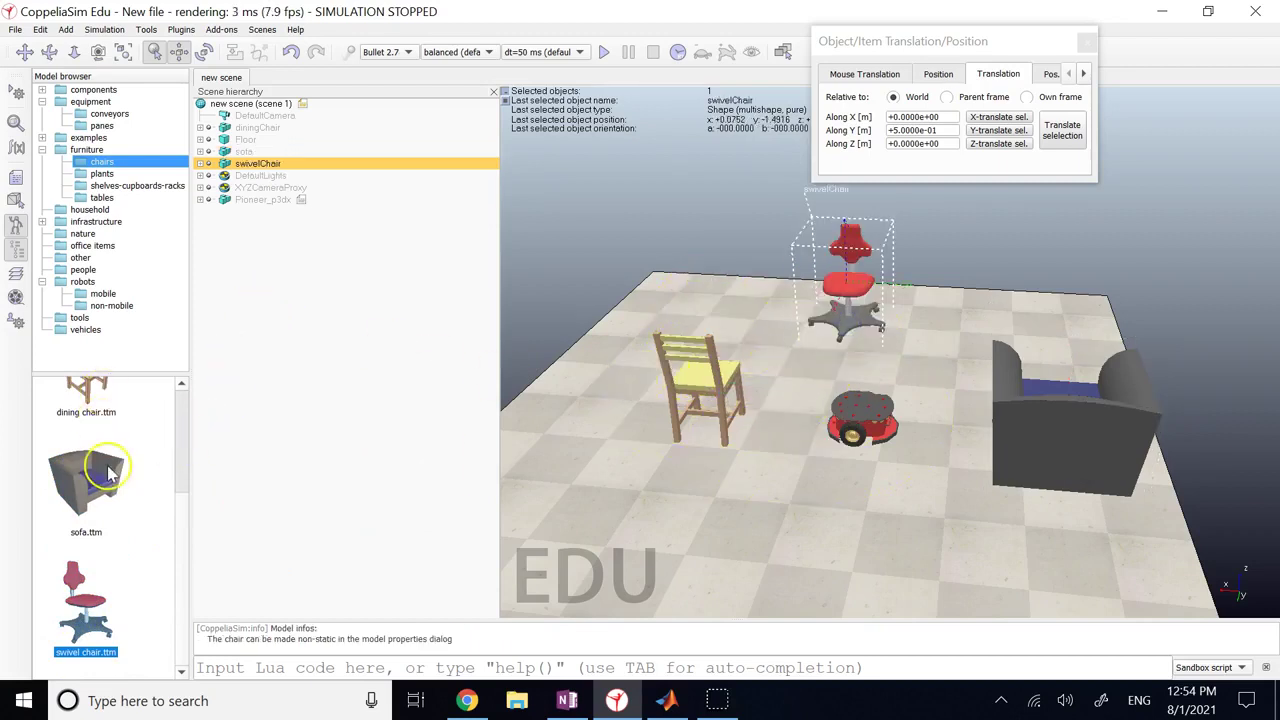
{"action": "scroll", "coordinate": [112, 500], "scroll_direction": "up", "scroll_amount": 3}
{"action": "left_click_drag", "start_coordinate": [95, 425], "coordinate": [815, 580]}
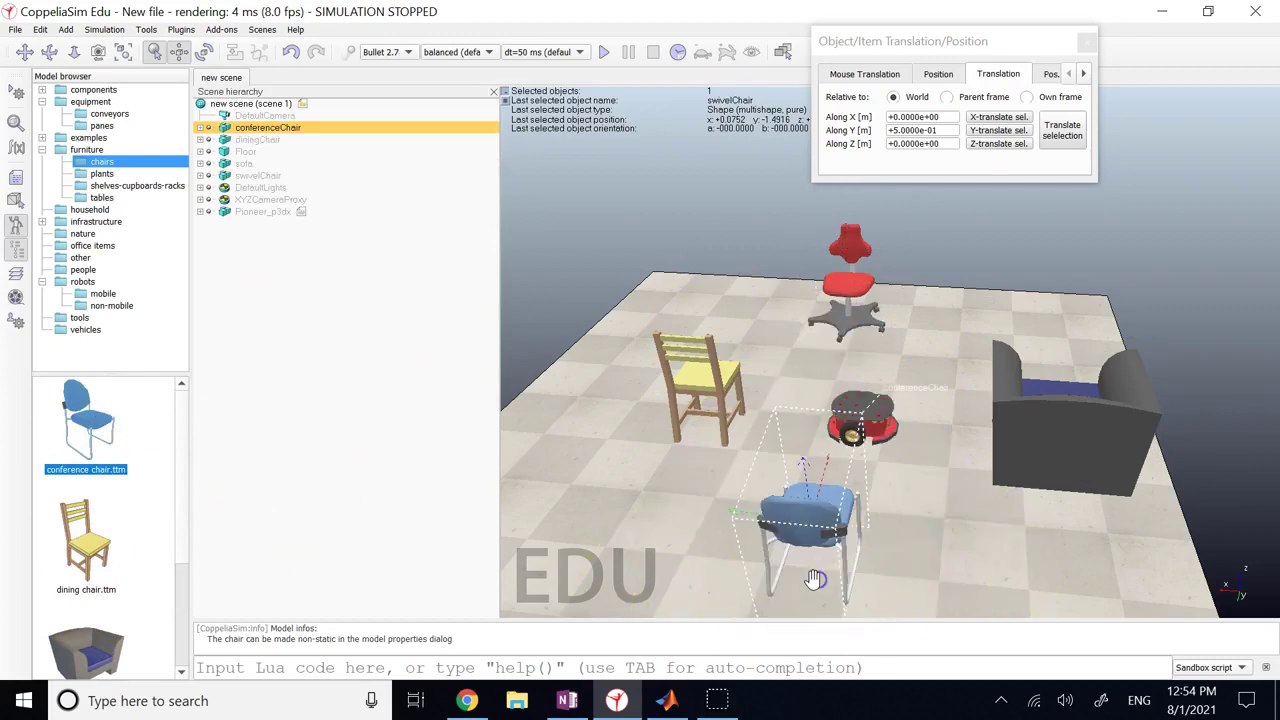
{"action": "left_click", "coordinate": [1087, 42]}
{"action": "left_click", "coordinate": [606, 51]}
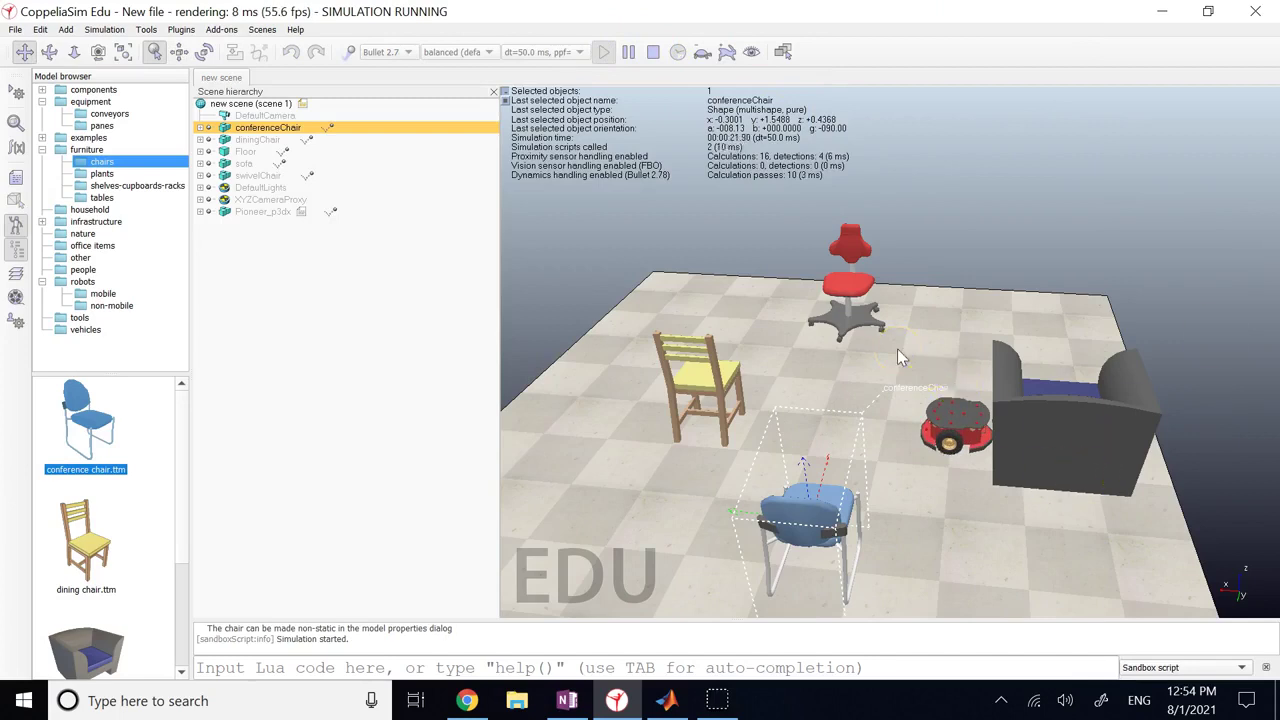
Stop the simulation and review the Pioneer_p3dx obstacle-avoidance script code
{"action": "left_click", "coordinate": [656, 53]}
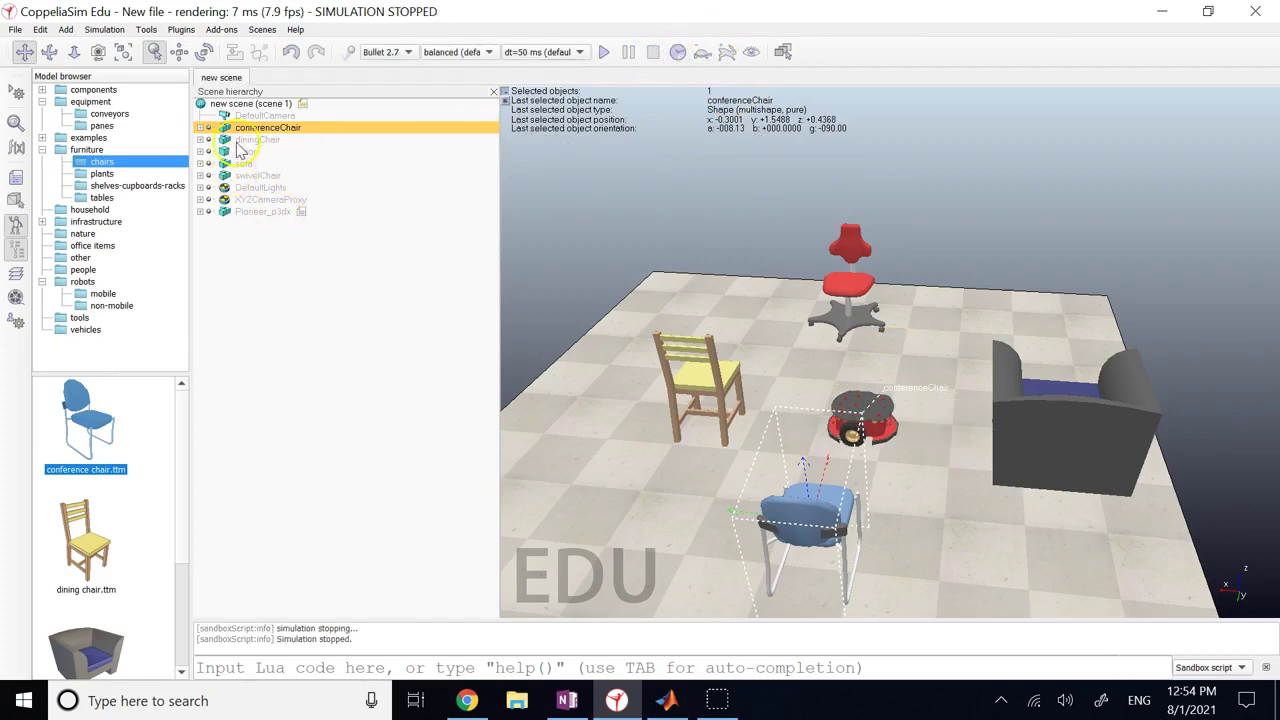
{"action": "double_click", "coordinate": [301, 212]}
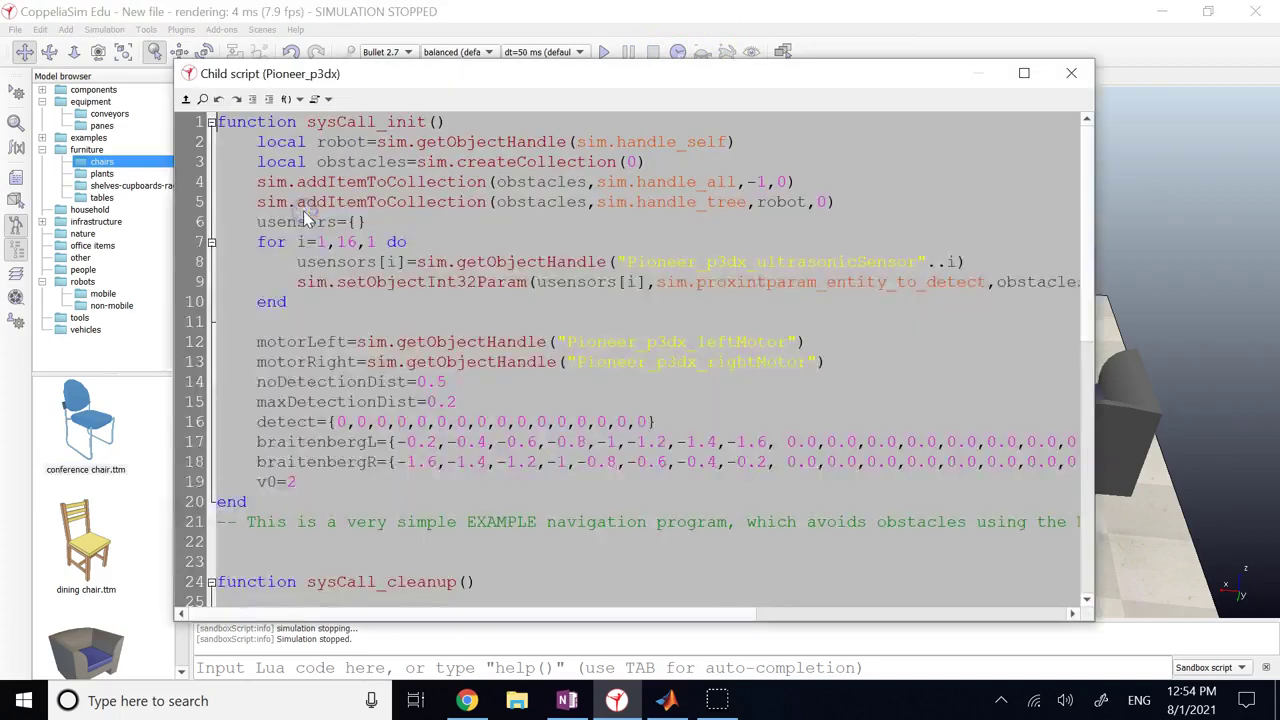
{"action": "scroll", "coordinate": [495, 400], "scroll_direction": "down", "scroll_amount": 9}
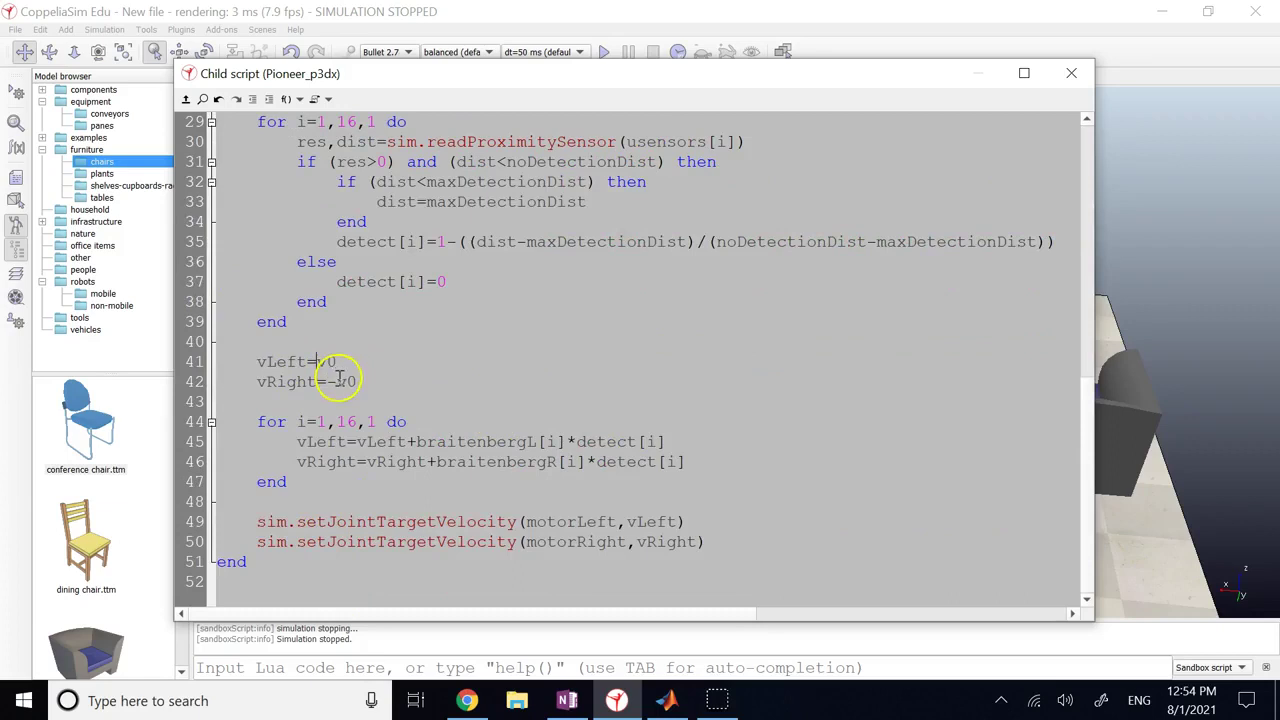
{"action": "left_click", "coordinate": [1071, 73]}
Rerun and stop the simulation, then switch to the OneNote Omni-Directional Wheels page
{"action": "left_click", "coordinate": [905, 185]}
{"action": "left_click", "coordinate": [604, 51]}
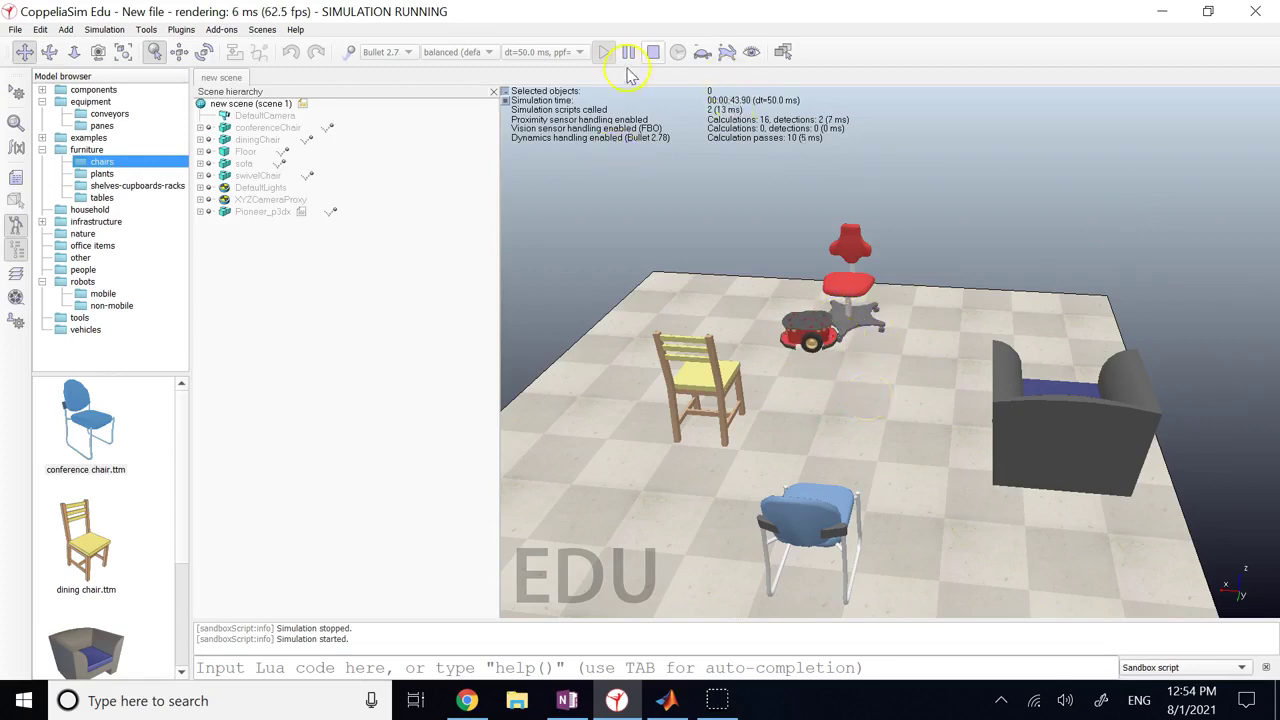
{"action": "left_click", "coordinate": [653, 52]}
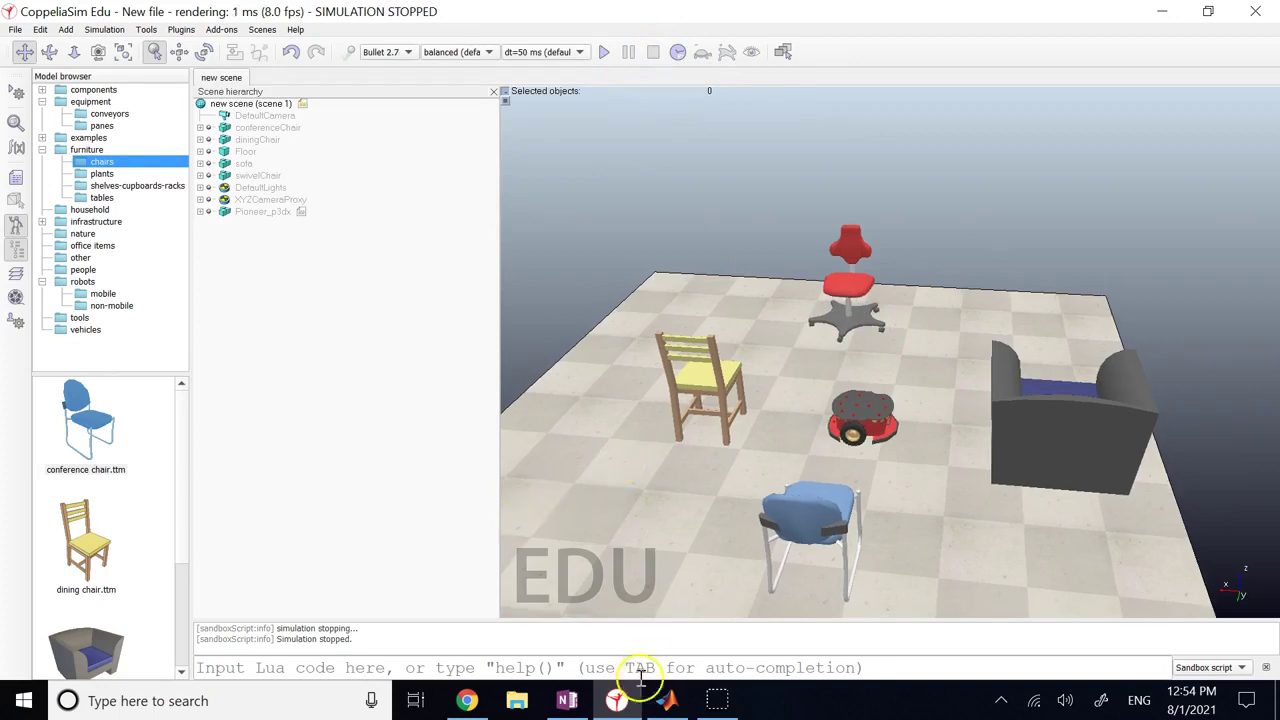
{"action": "left_click", "coordinate": [567, 700]}
{"action": "scroll", "coordinate": [577, 375], "scroll_direction": "down", "scroll_amount": 5}
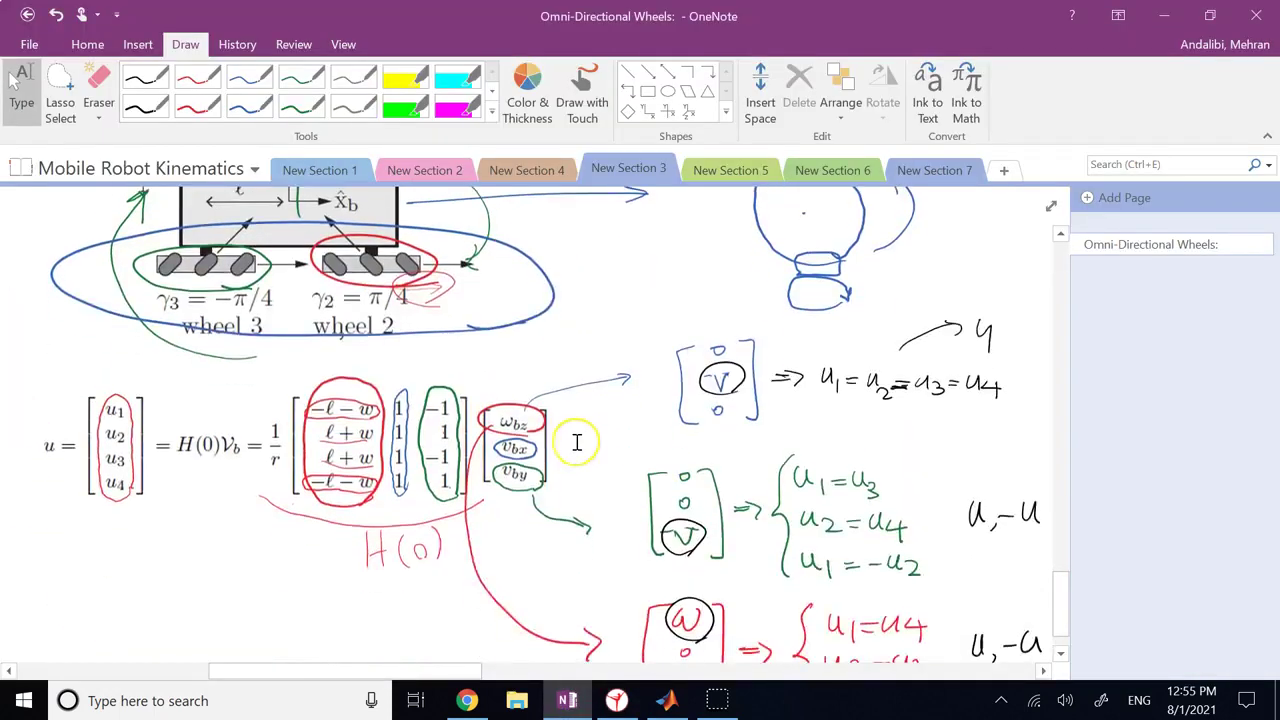
{"action": "scroll", "coordinate": [126, 331], "scroll_direction": "down", "scroll_amount": 3}
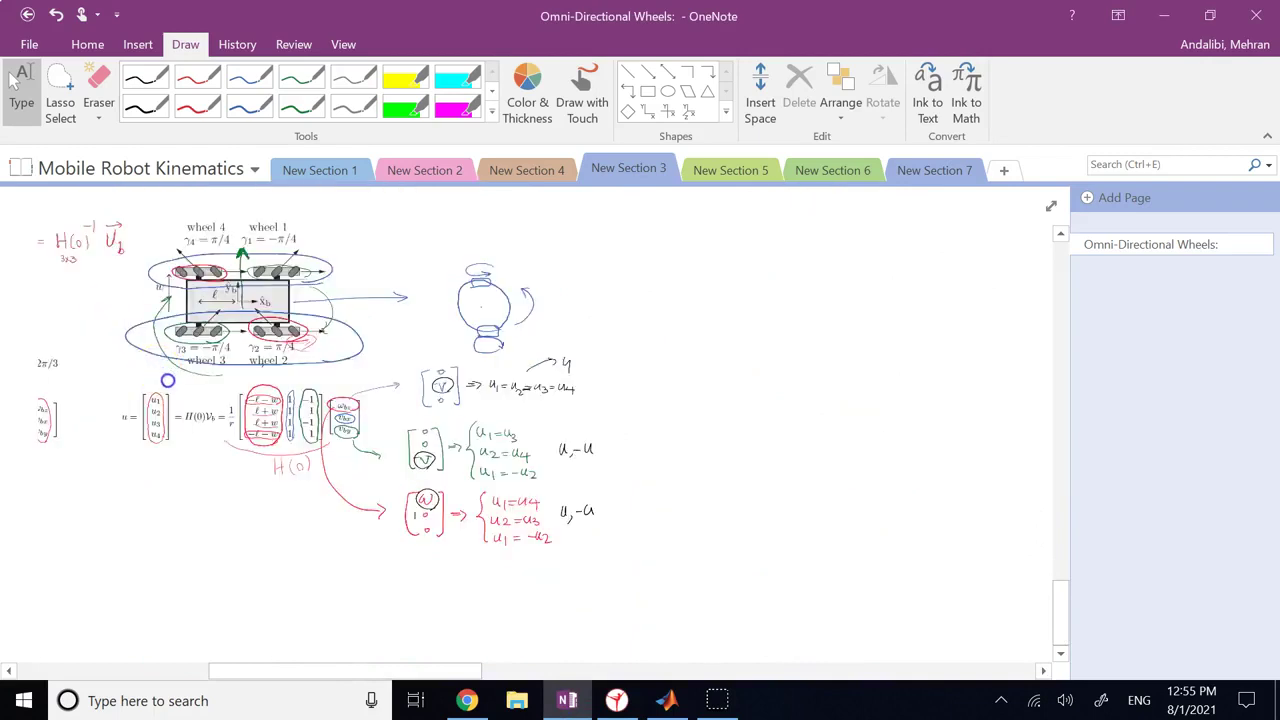
{"action": "left_click_drag", "start_coordinate": [155, 447], "coordinate": [297, 532]}
{"action": "left_click", "coordinate": [16, 84]}
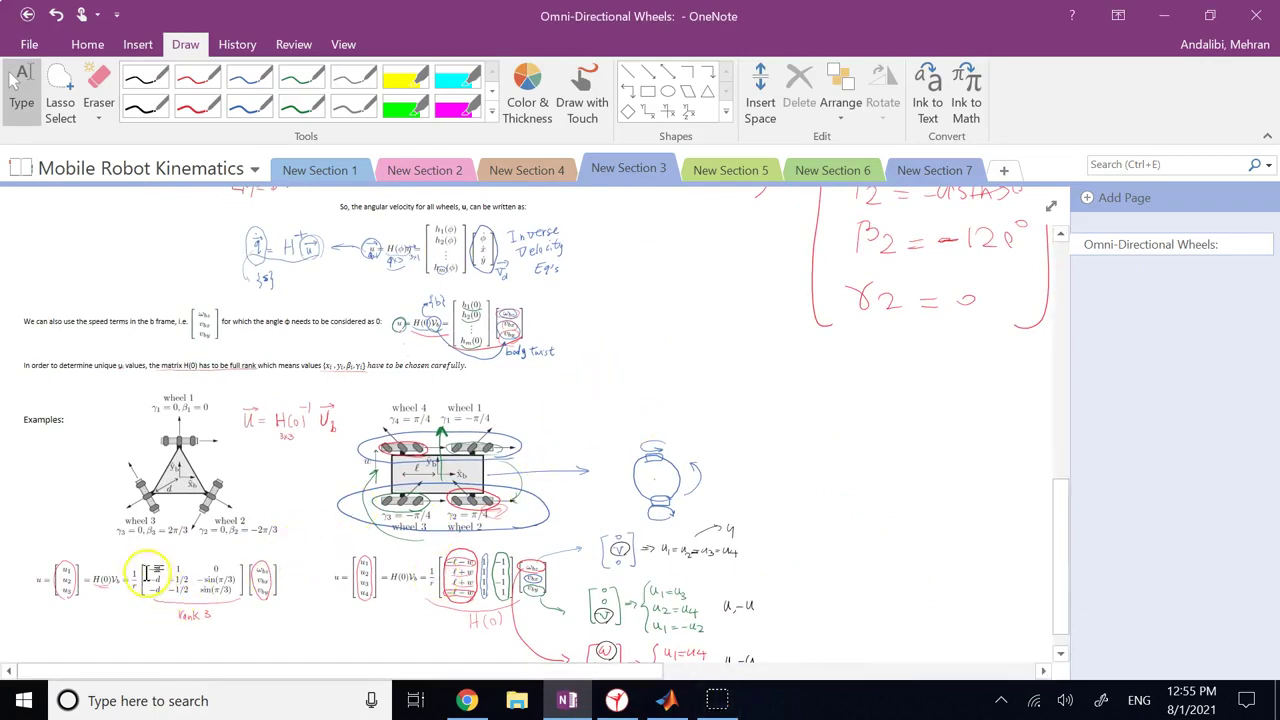
{"action": "left_click_drag", "start_coordinate": [145, 567], "coordinate": [237, 588]}
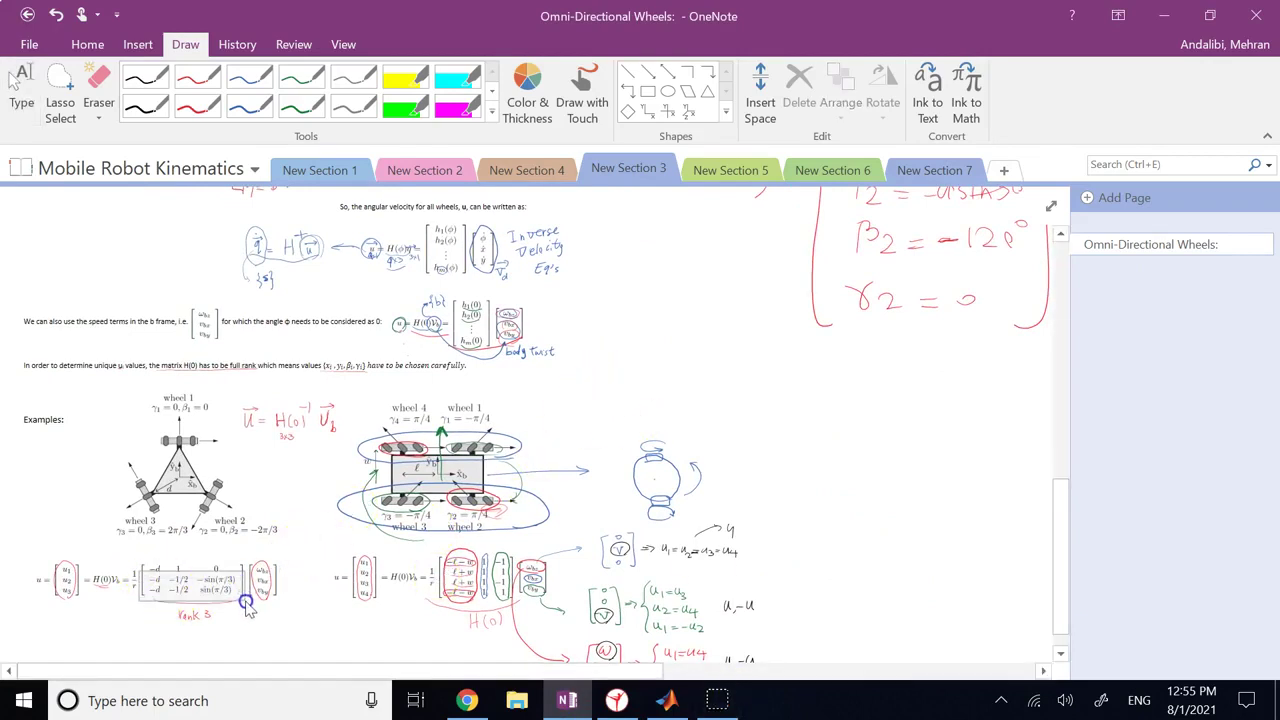
{"action": "left_click", "coordinate": [16, 84]}
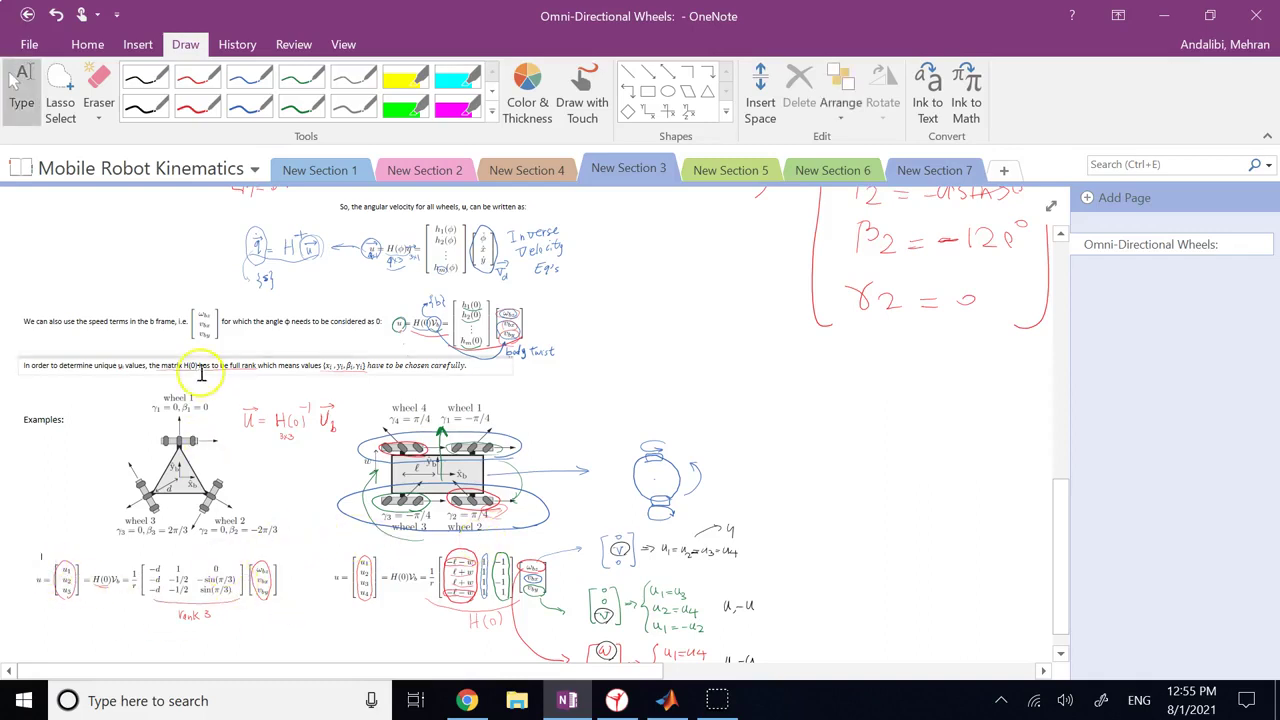
{"action": "left_click", "coordinate": [330, 367]}
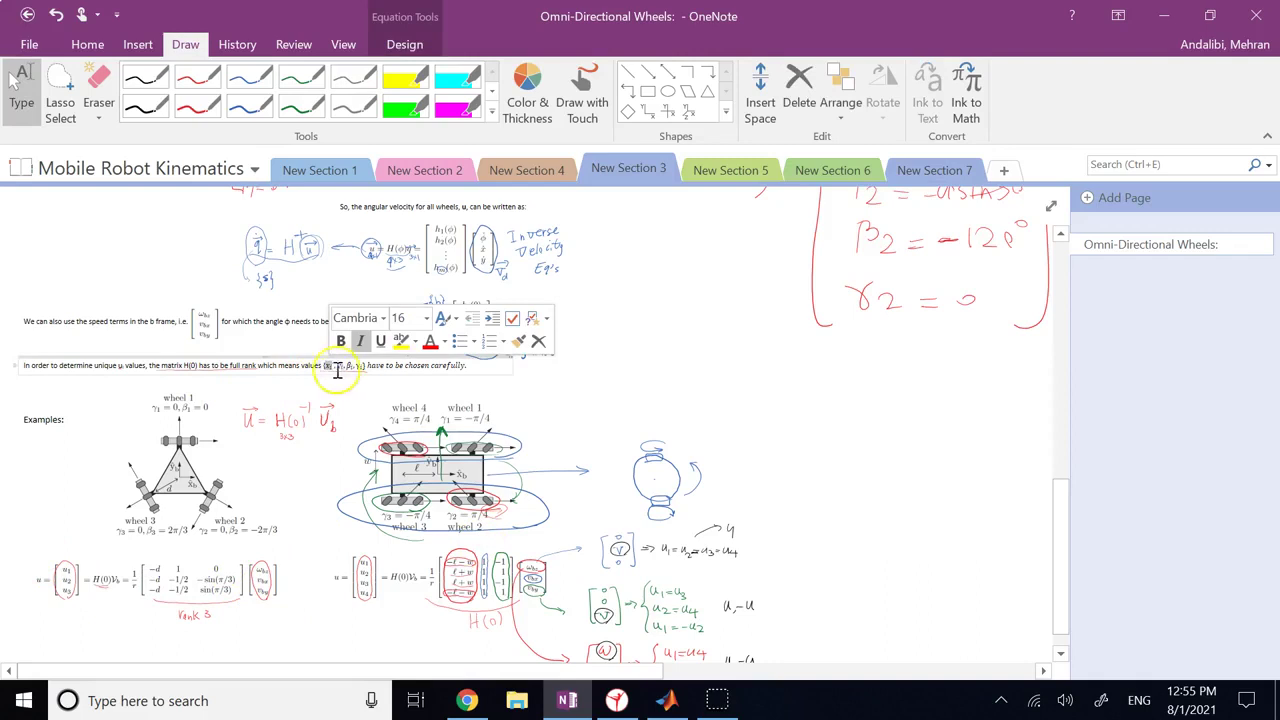
{"action": "left_click", "coordinate": [341, 369]}
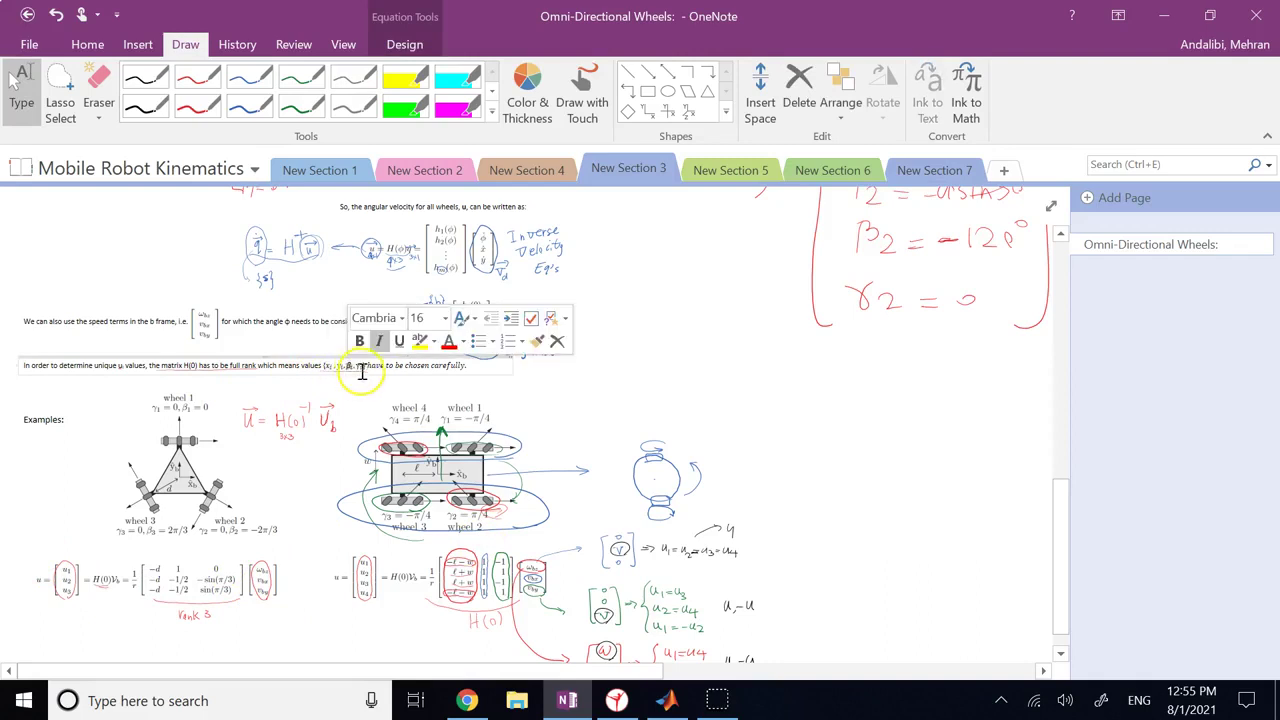
{"action": "left_click_drag", "start_coordinate": [165, 563], "coordinate": [160, 577]}
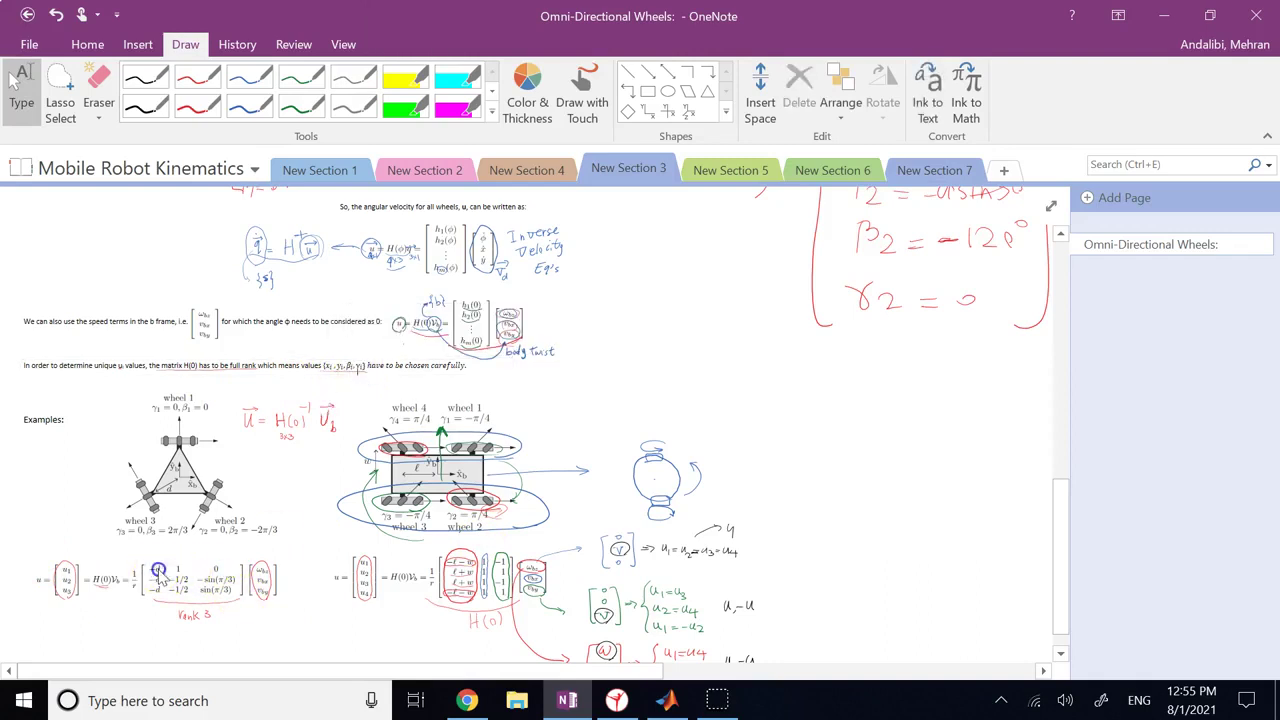
{"action": "right_click", "coordinate": [160, 577]}
{"action": "left_click", "coordinate": [250, 612]}
{"action": "scroll", "coordinate": [270, 644], "scroll_direction": "down", "scroll_amount": 1}
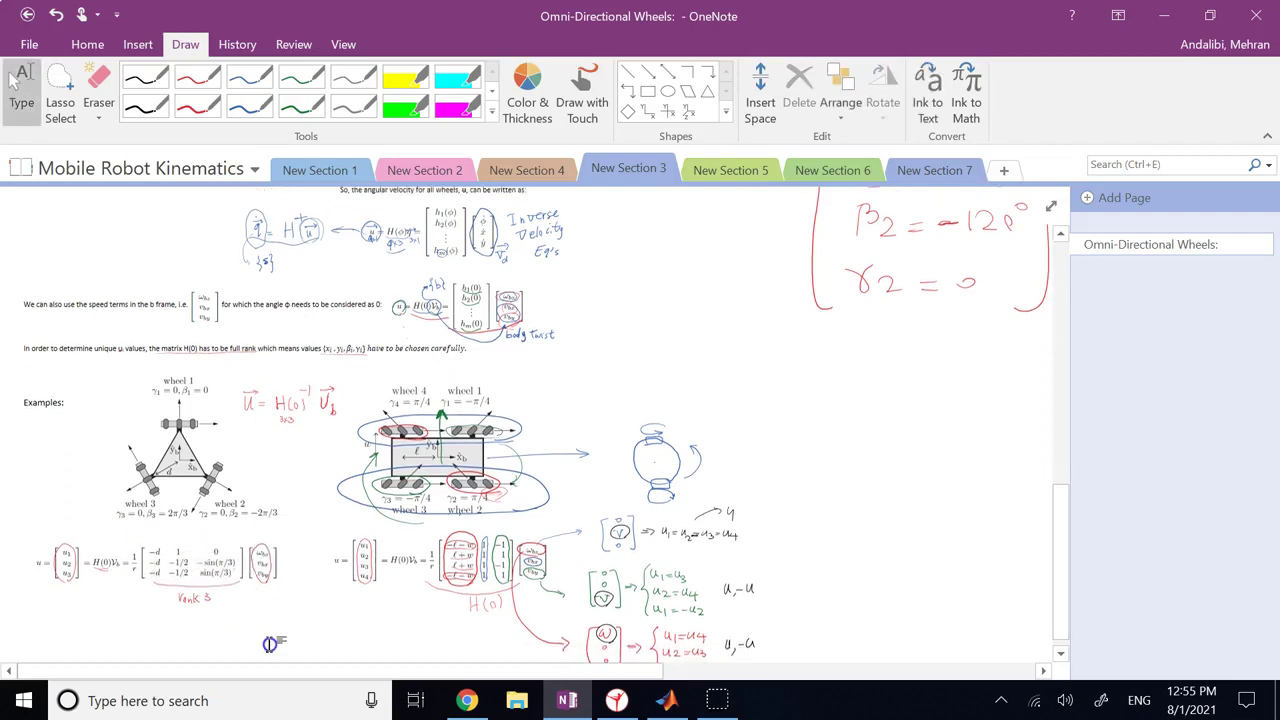
{"action": "left_click", "coordinate": [573, 474]}
{"action": "left_click", "coordinate": [604, 468]}
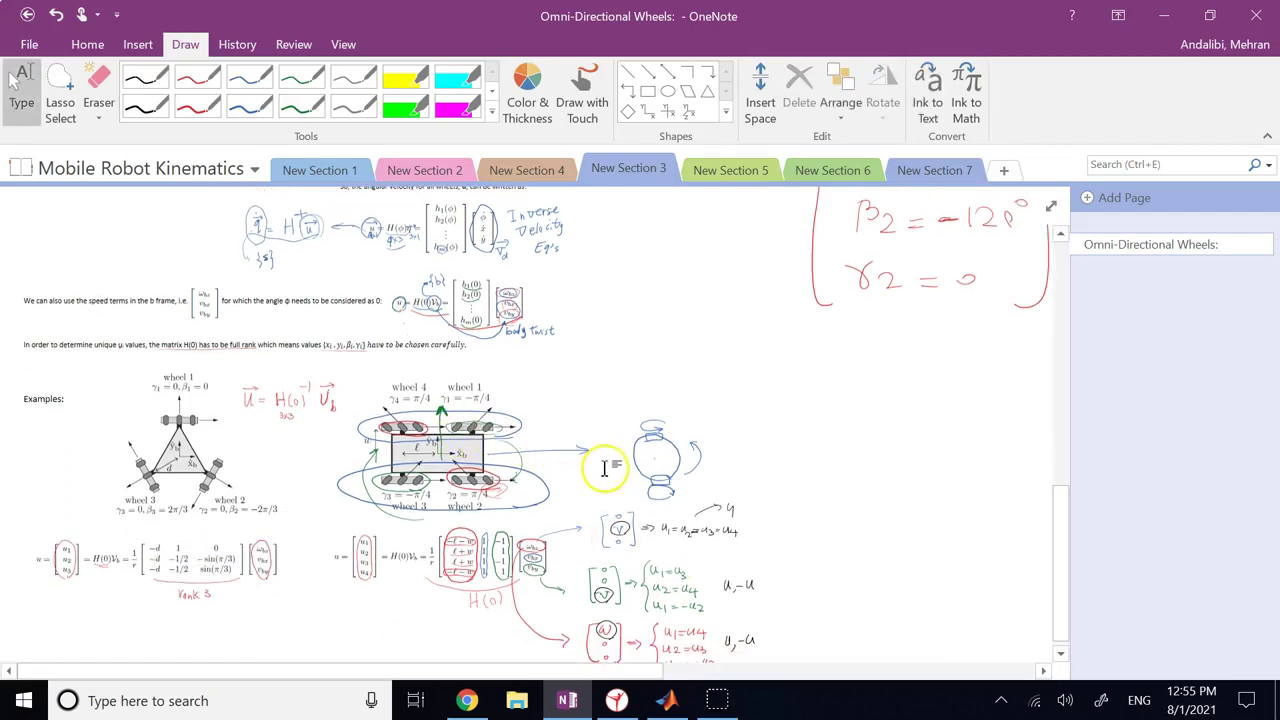
{"action": "scroll", "coordinate": [580, 474], "scroll_direction": "down", "scroll_amount": 1}
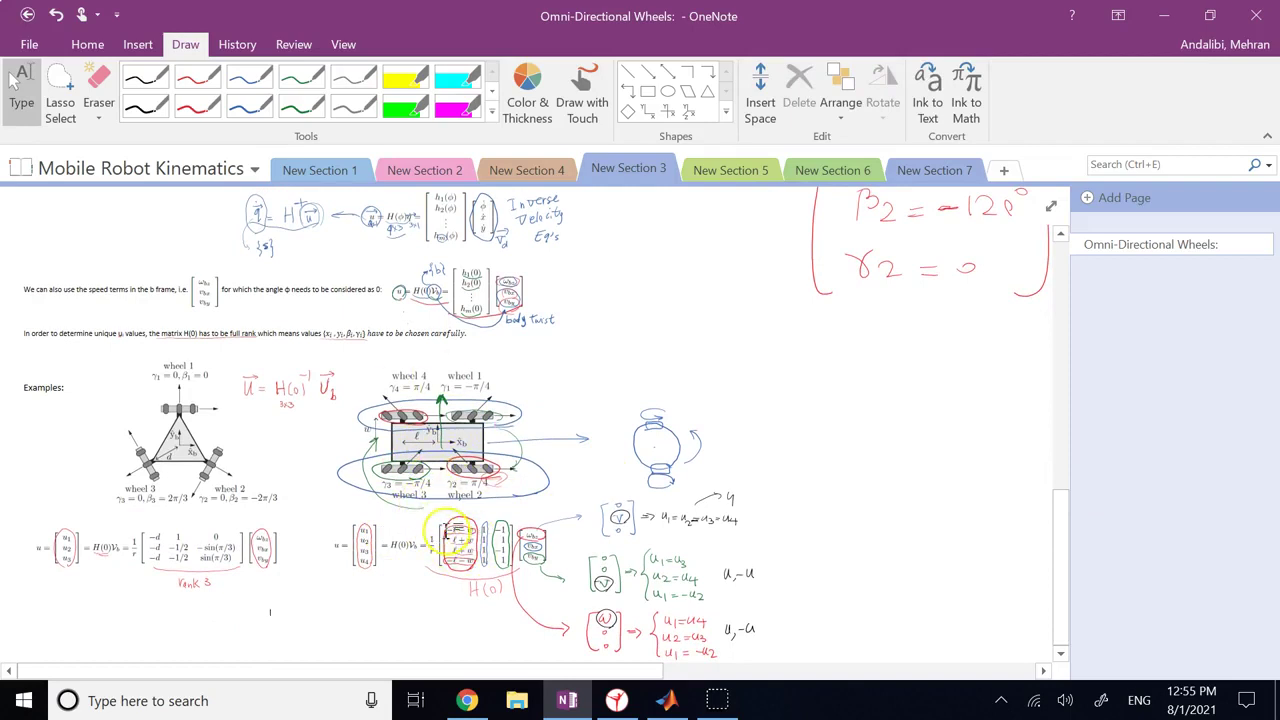
{"action": "left_click", "coordinate": [455, 530]}
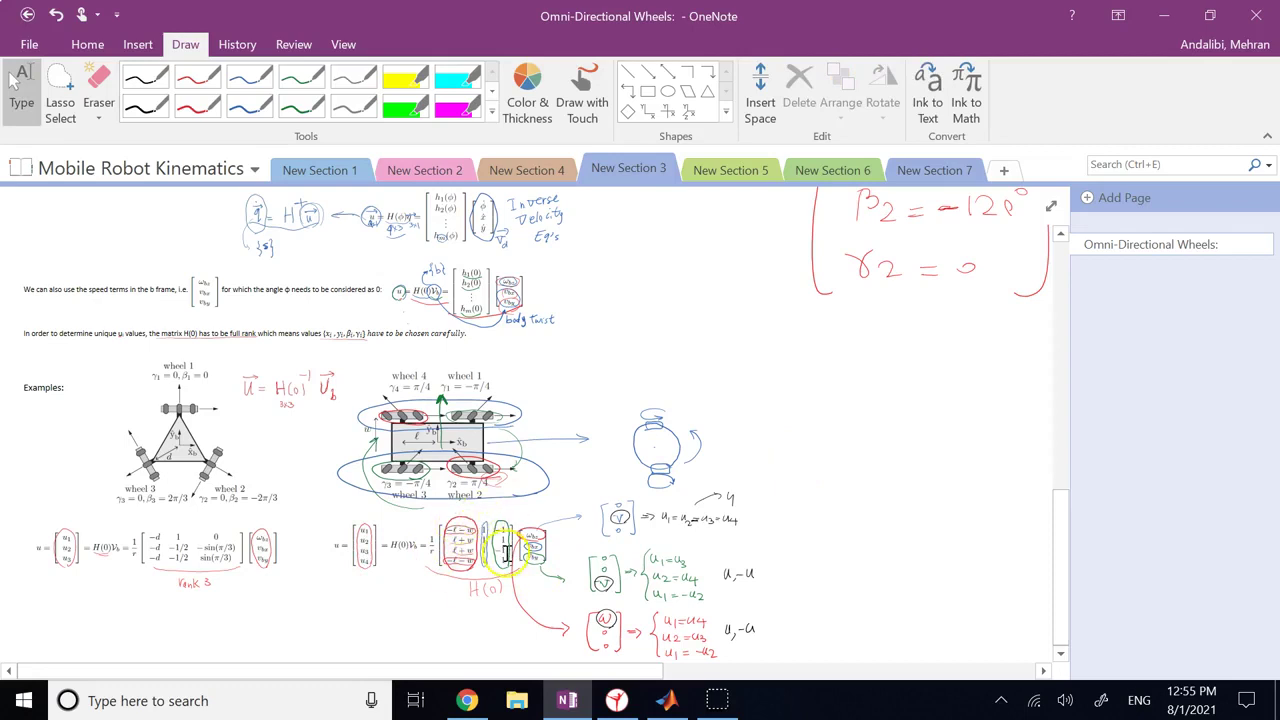
{"action": "scroll", "coordinate": [552, 497], "scroll_direction": "up", "scroll_amount": 4}
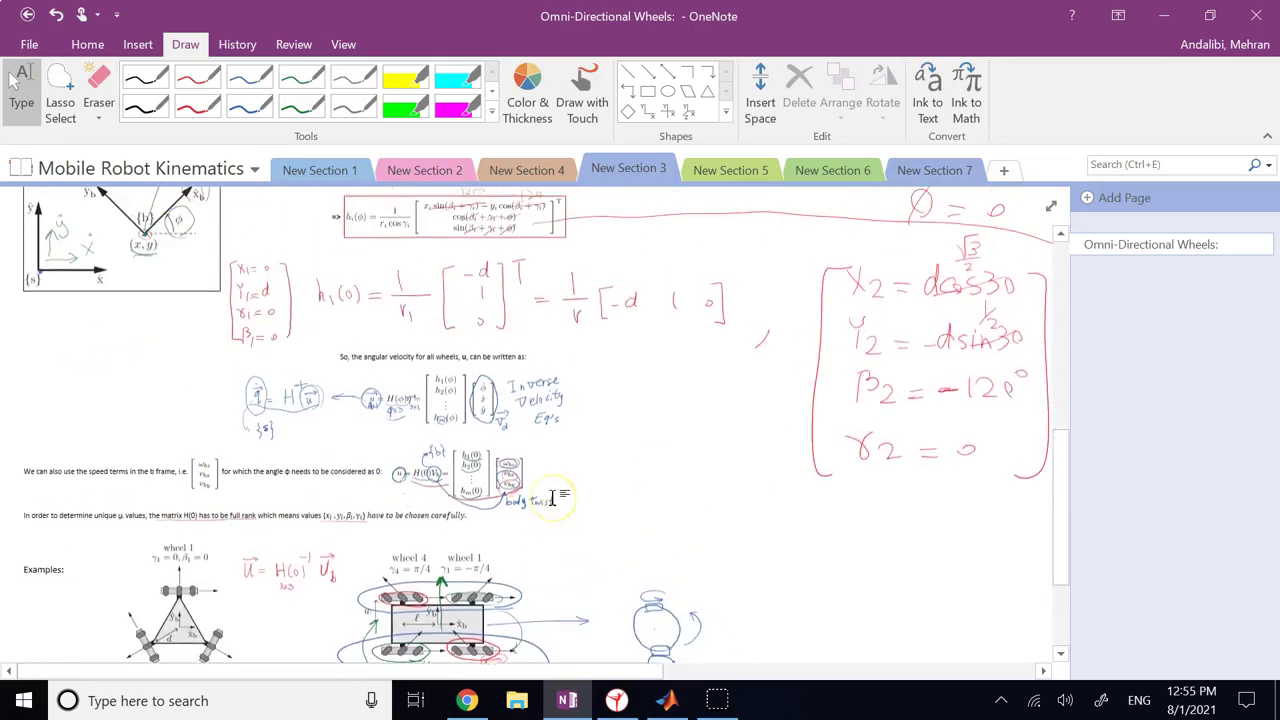
{"action": "scroll", "coordinate": [552, 497], "scroll_direction": "up", "scroll_amount": 8}
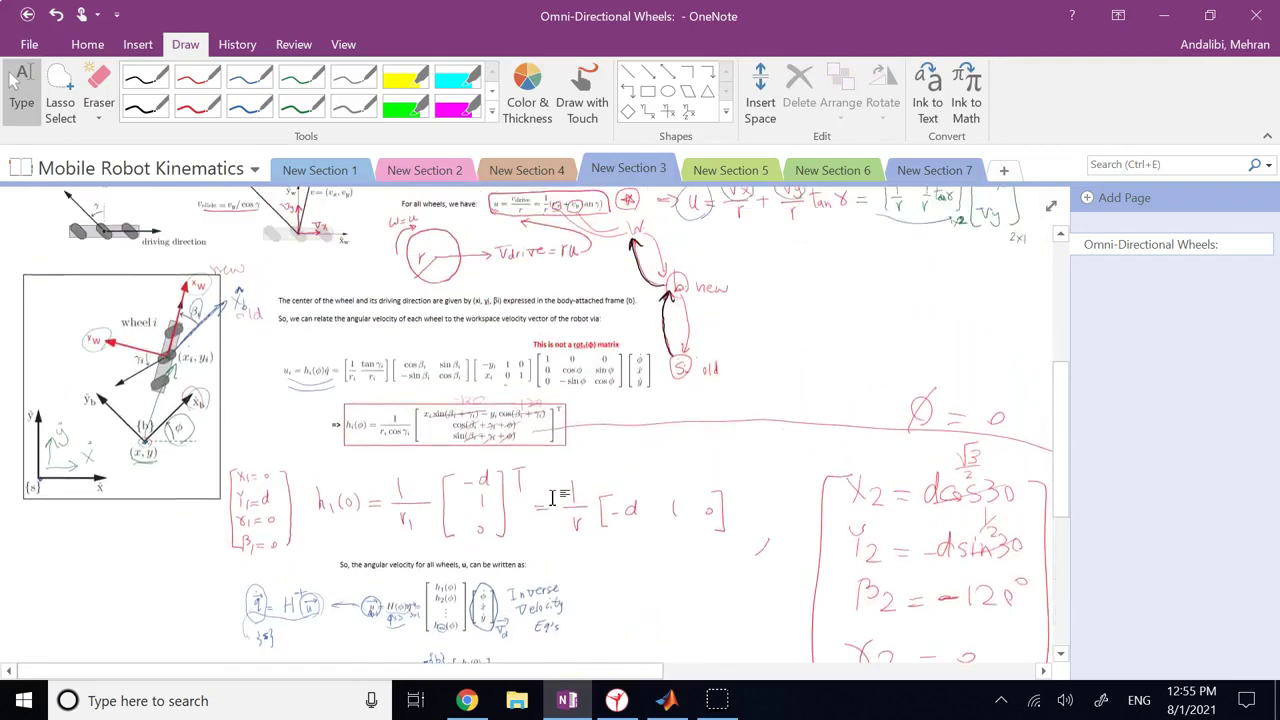
{"action": "scroll", "coordinate": [552, 497], "scroll_direction": "up", "scroll_amount": 4}
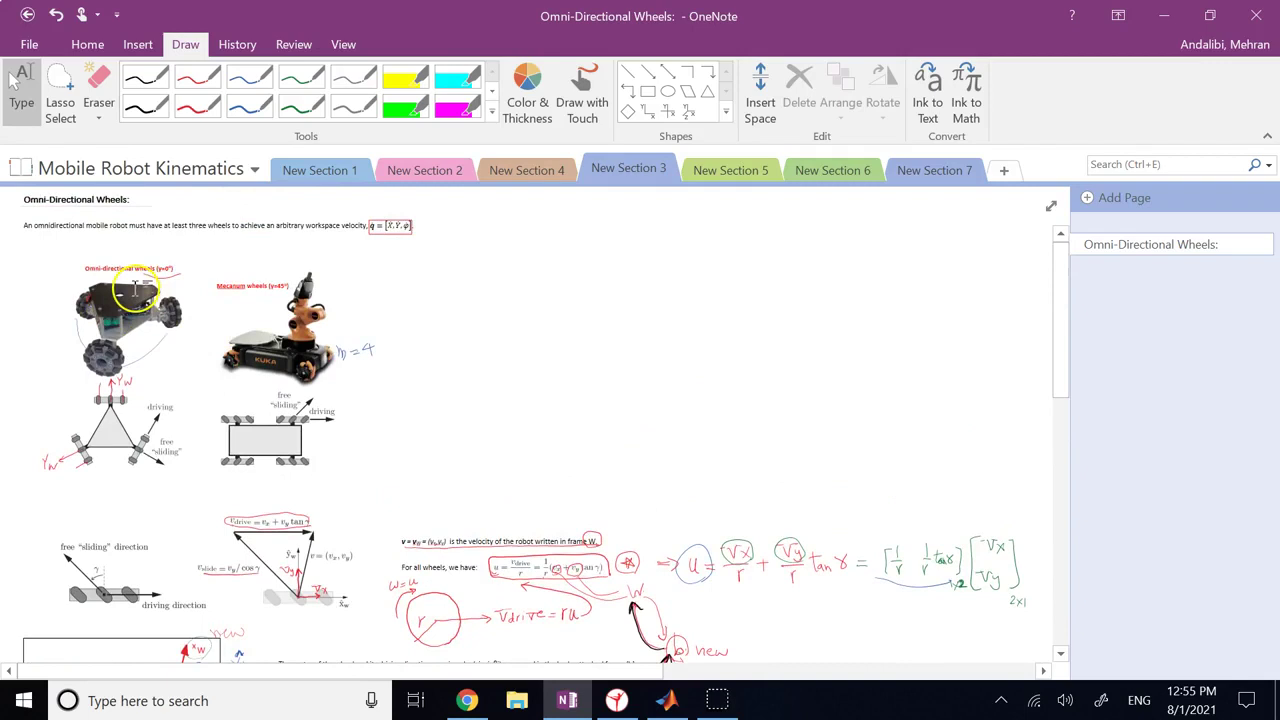
{"action": "scroll", "coordinate": [614, 417], "scroll_direction": "down", "scroll_amount": 3}
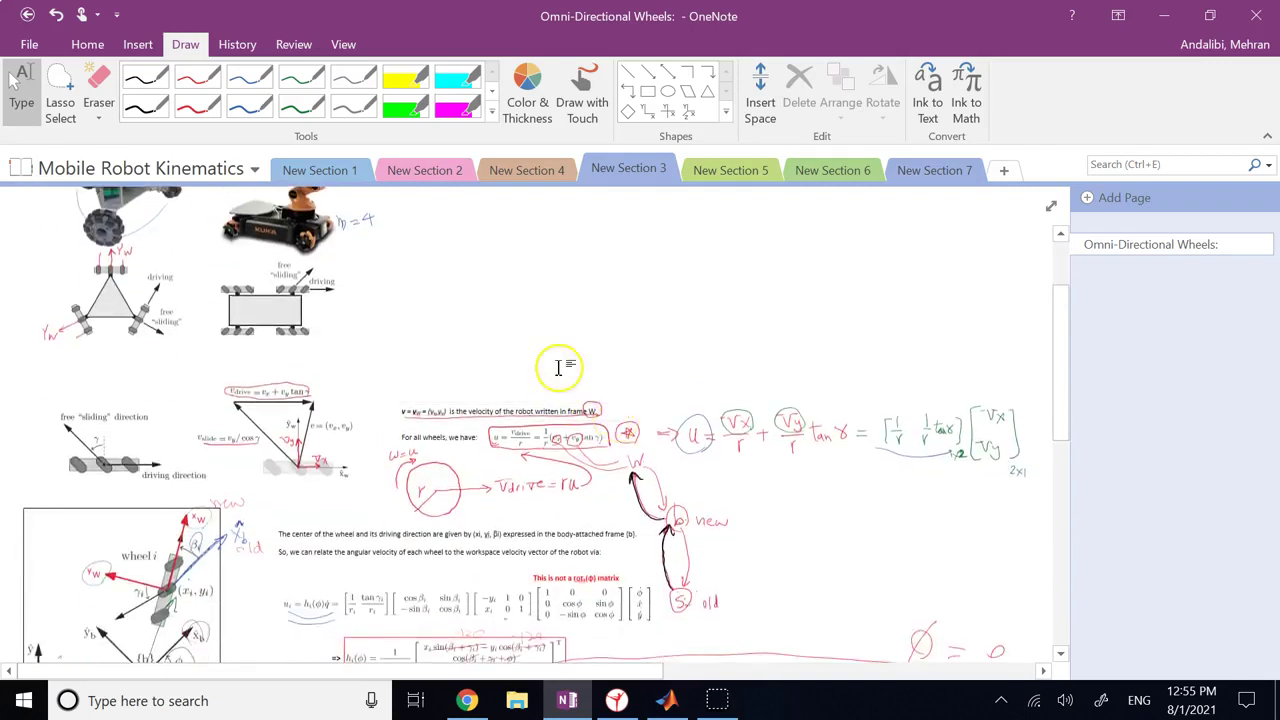
{"action": "scroll", "coordinate": [559, 367], "scroll_direction": "up", "scroll_amount": 3}
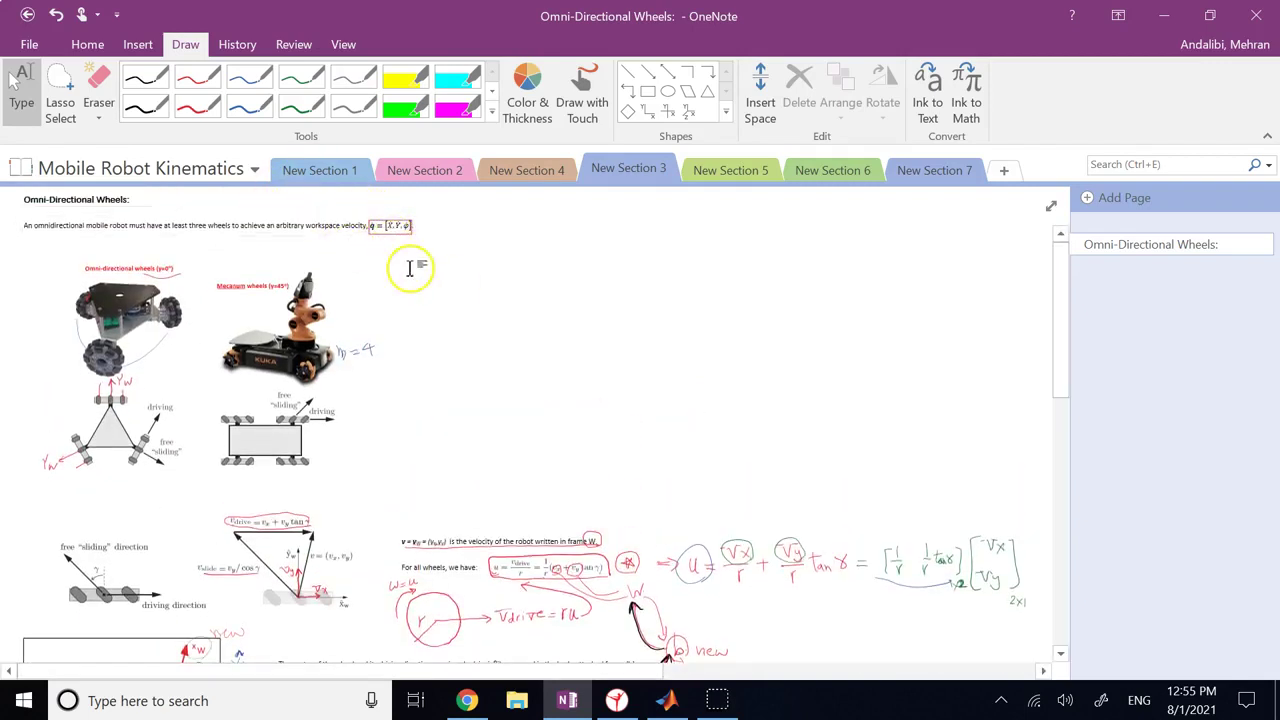
{"action": "scroll", "coordinate": [410, 268], "scroll_direction": "down", "scroll_amount": 15}
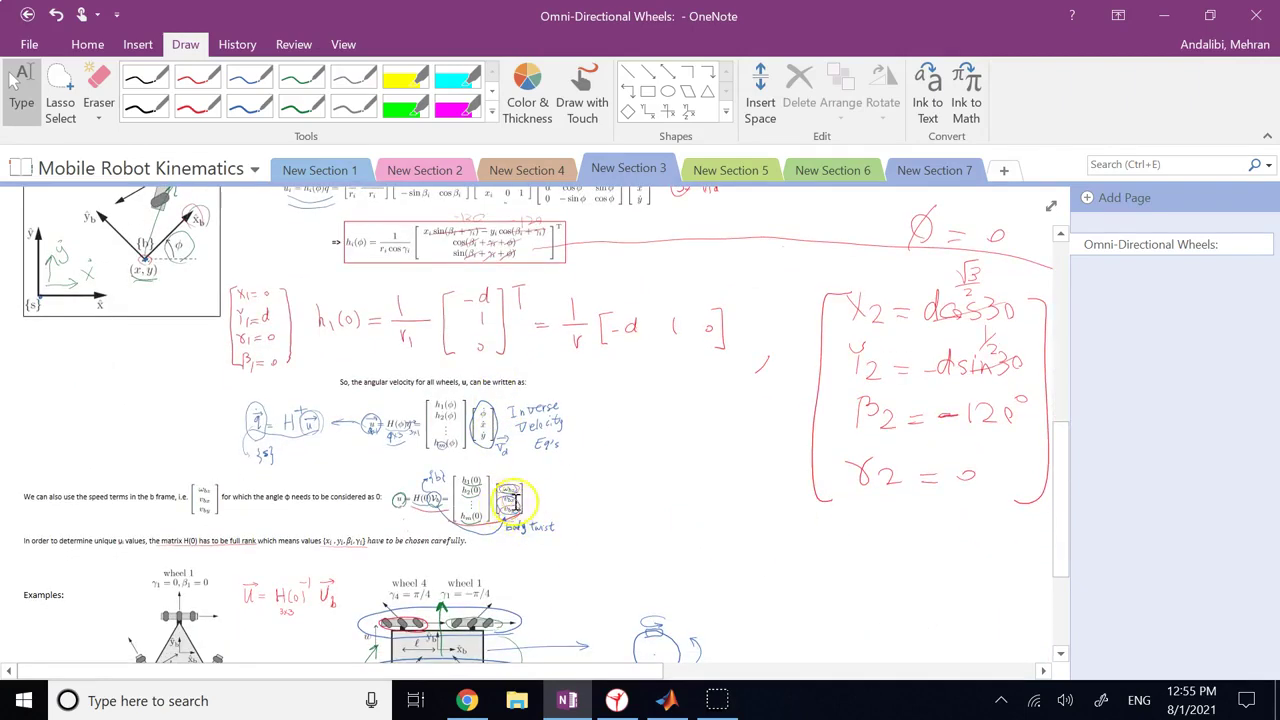
{"action": "scroll", "coordinate": [660, 500], "scroll_direction": "down", "scroll_amount": 5}
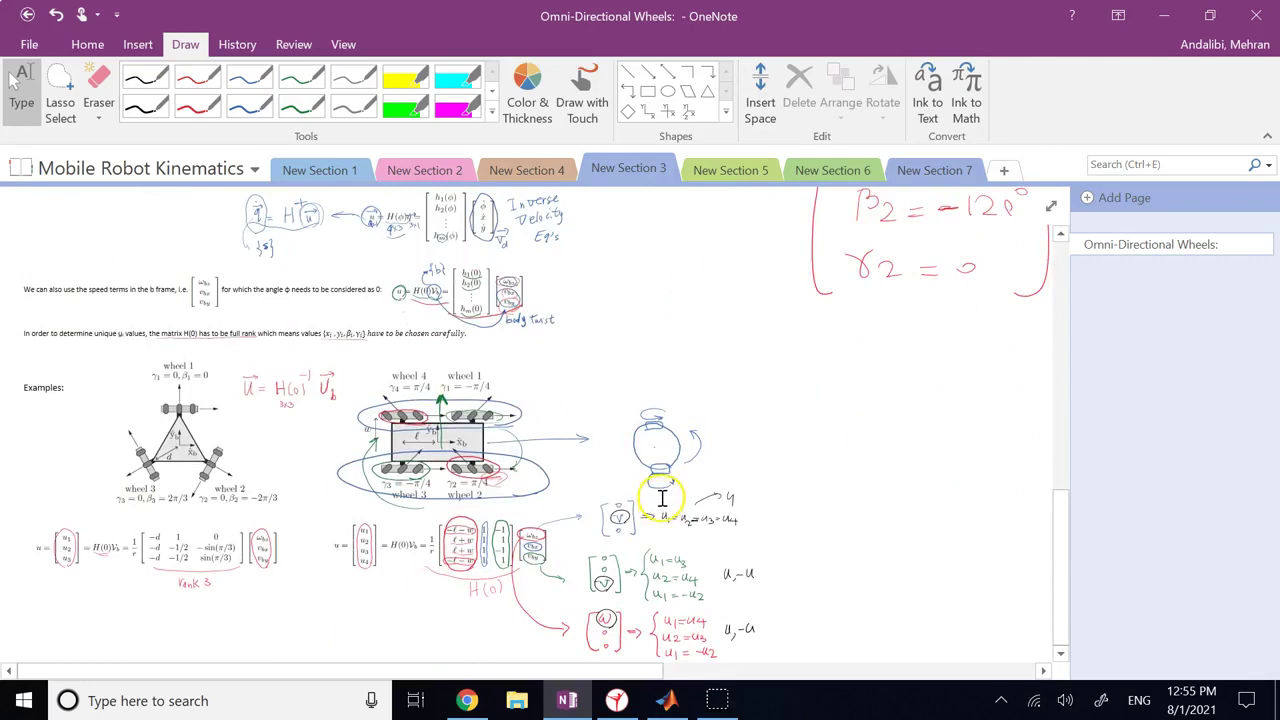